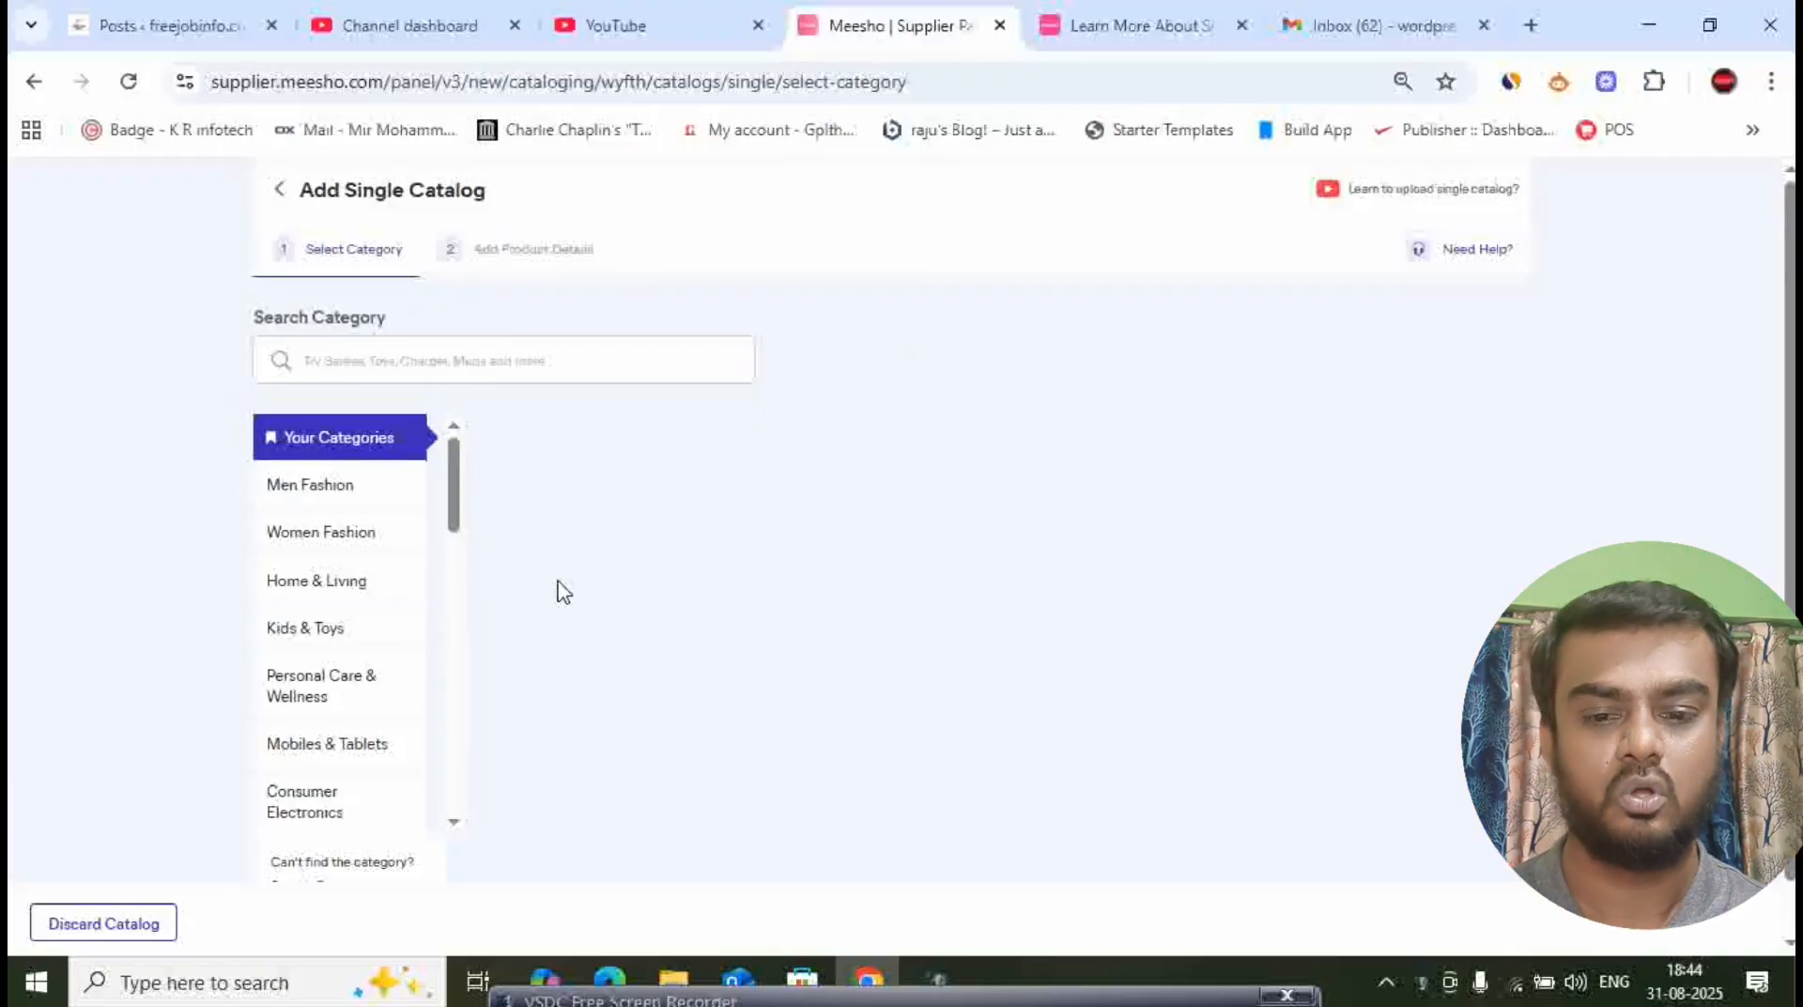
- Search the categories for "USB Cable" and choose Cables in Consumer Electronics for the catalog
left_click(486, 361)
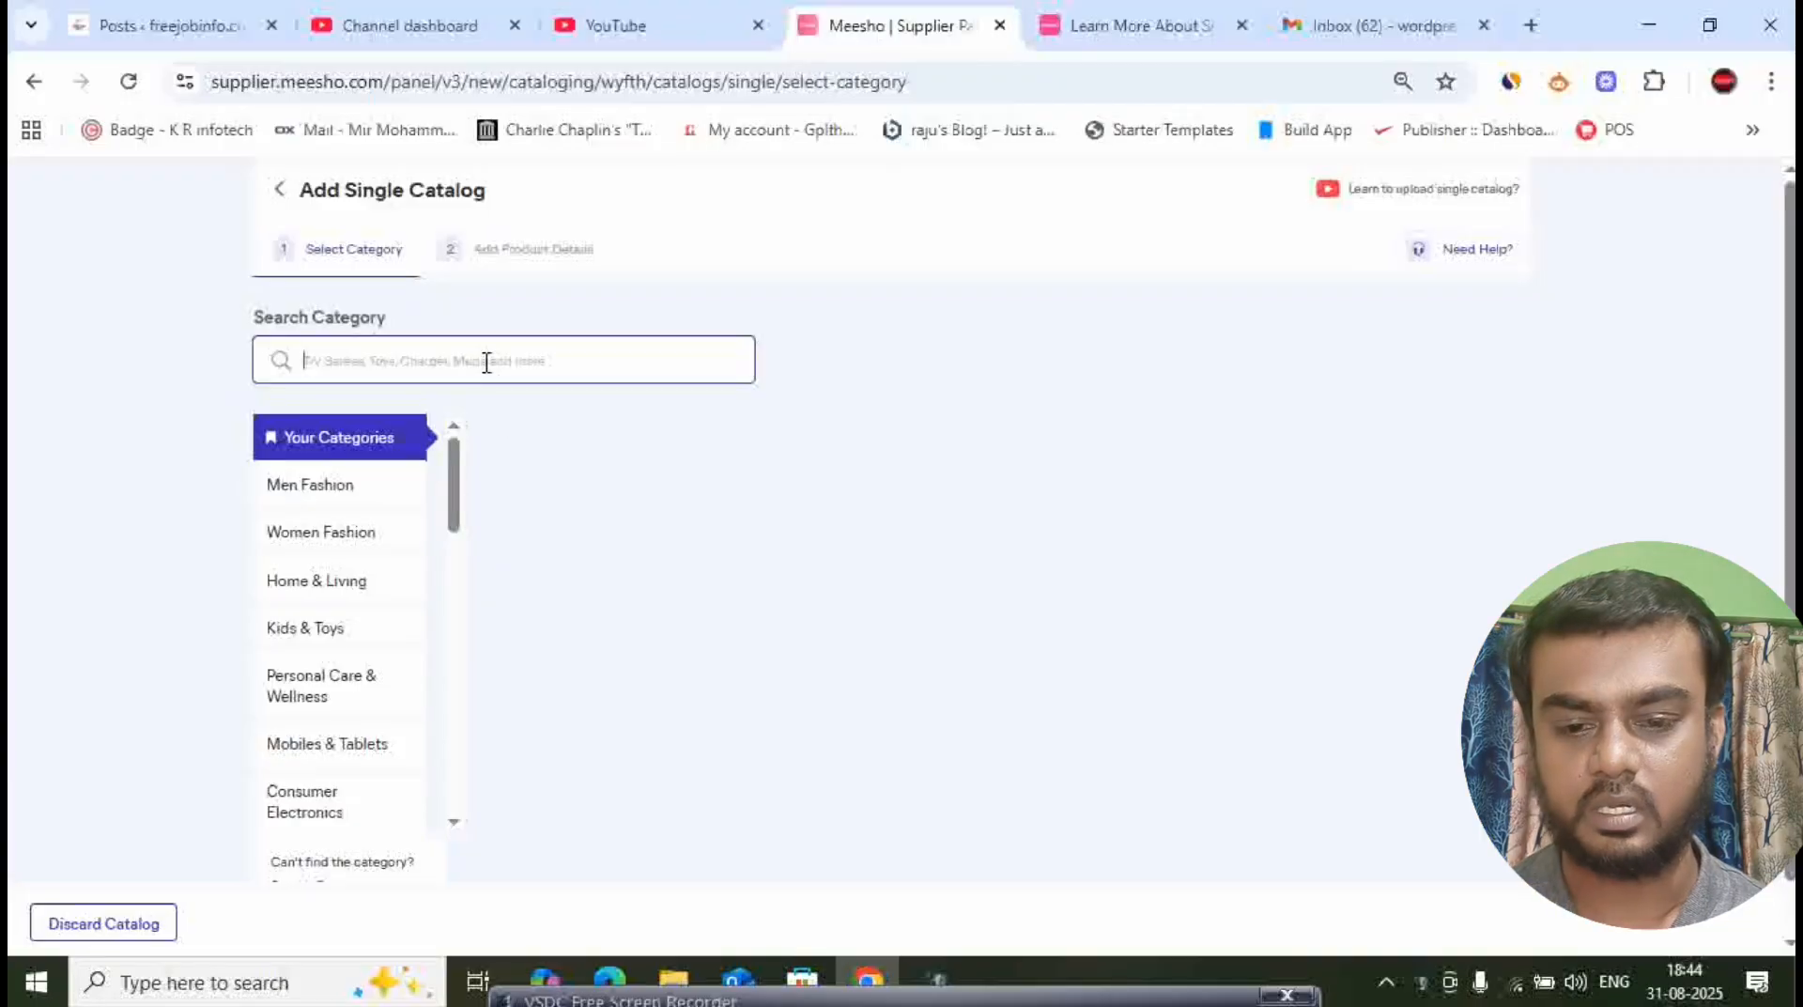
type("USB")
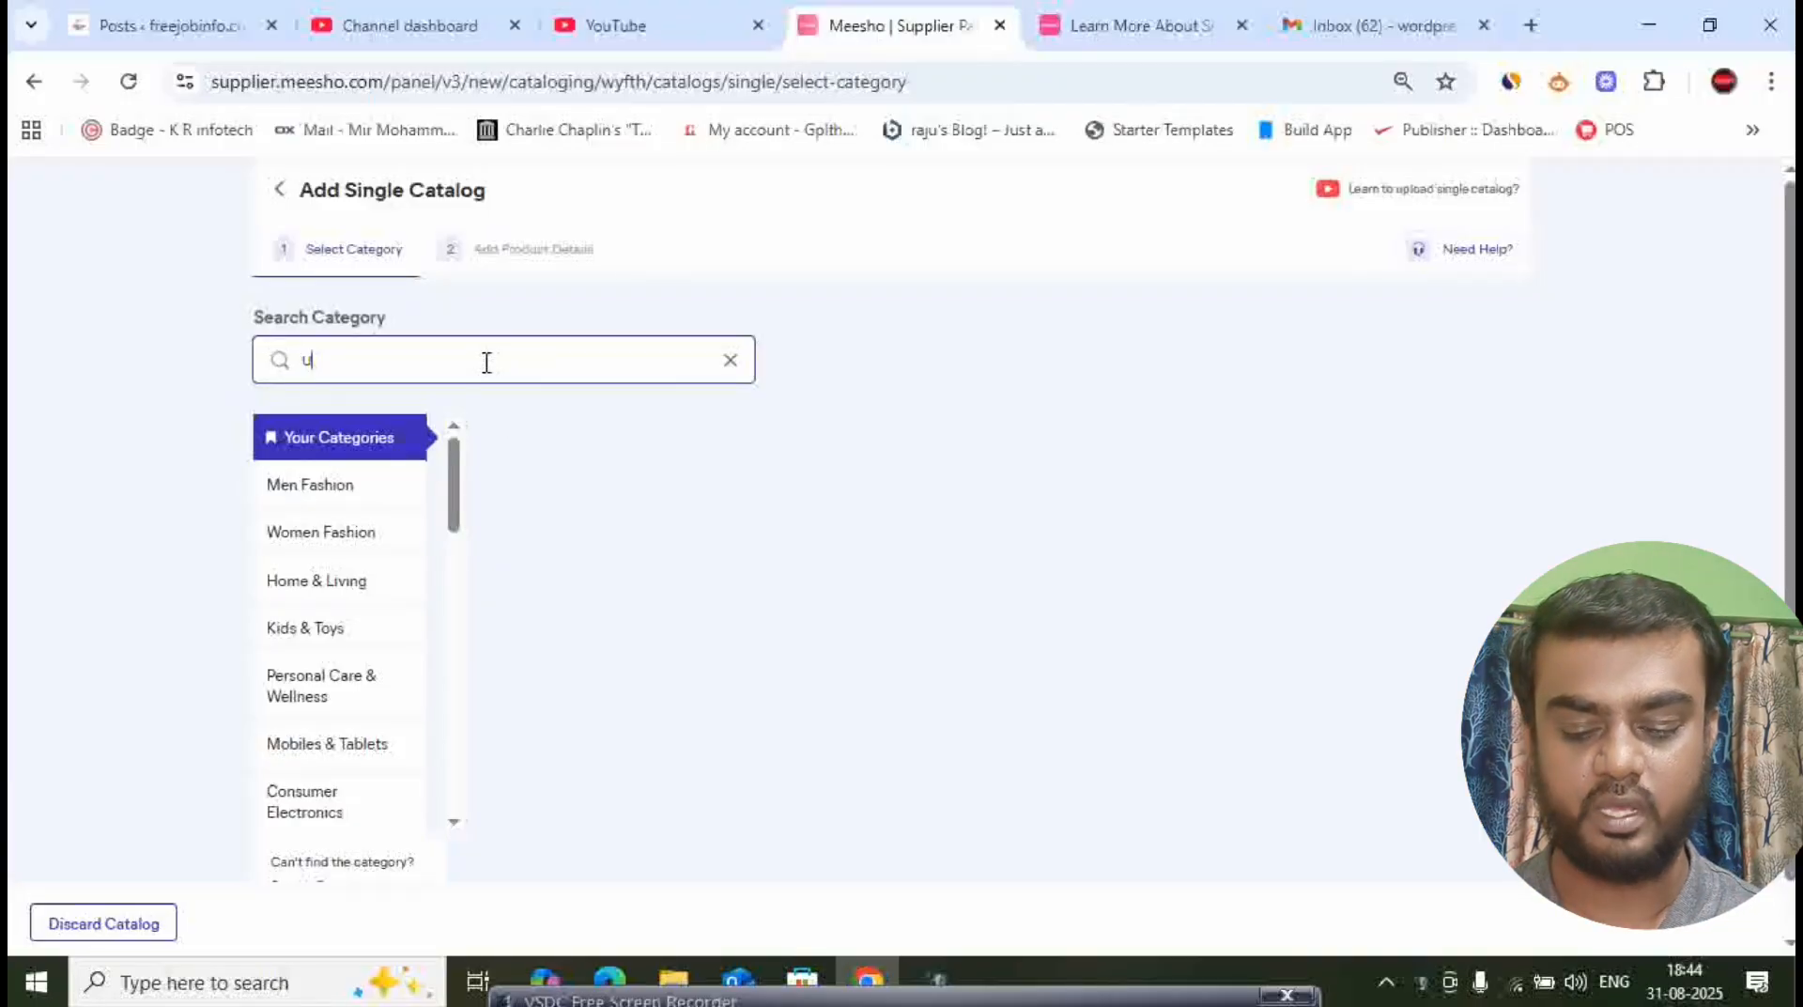
type(" Cable")
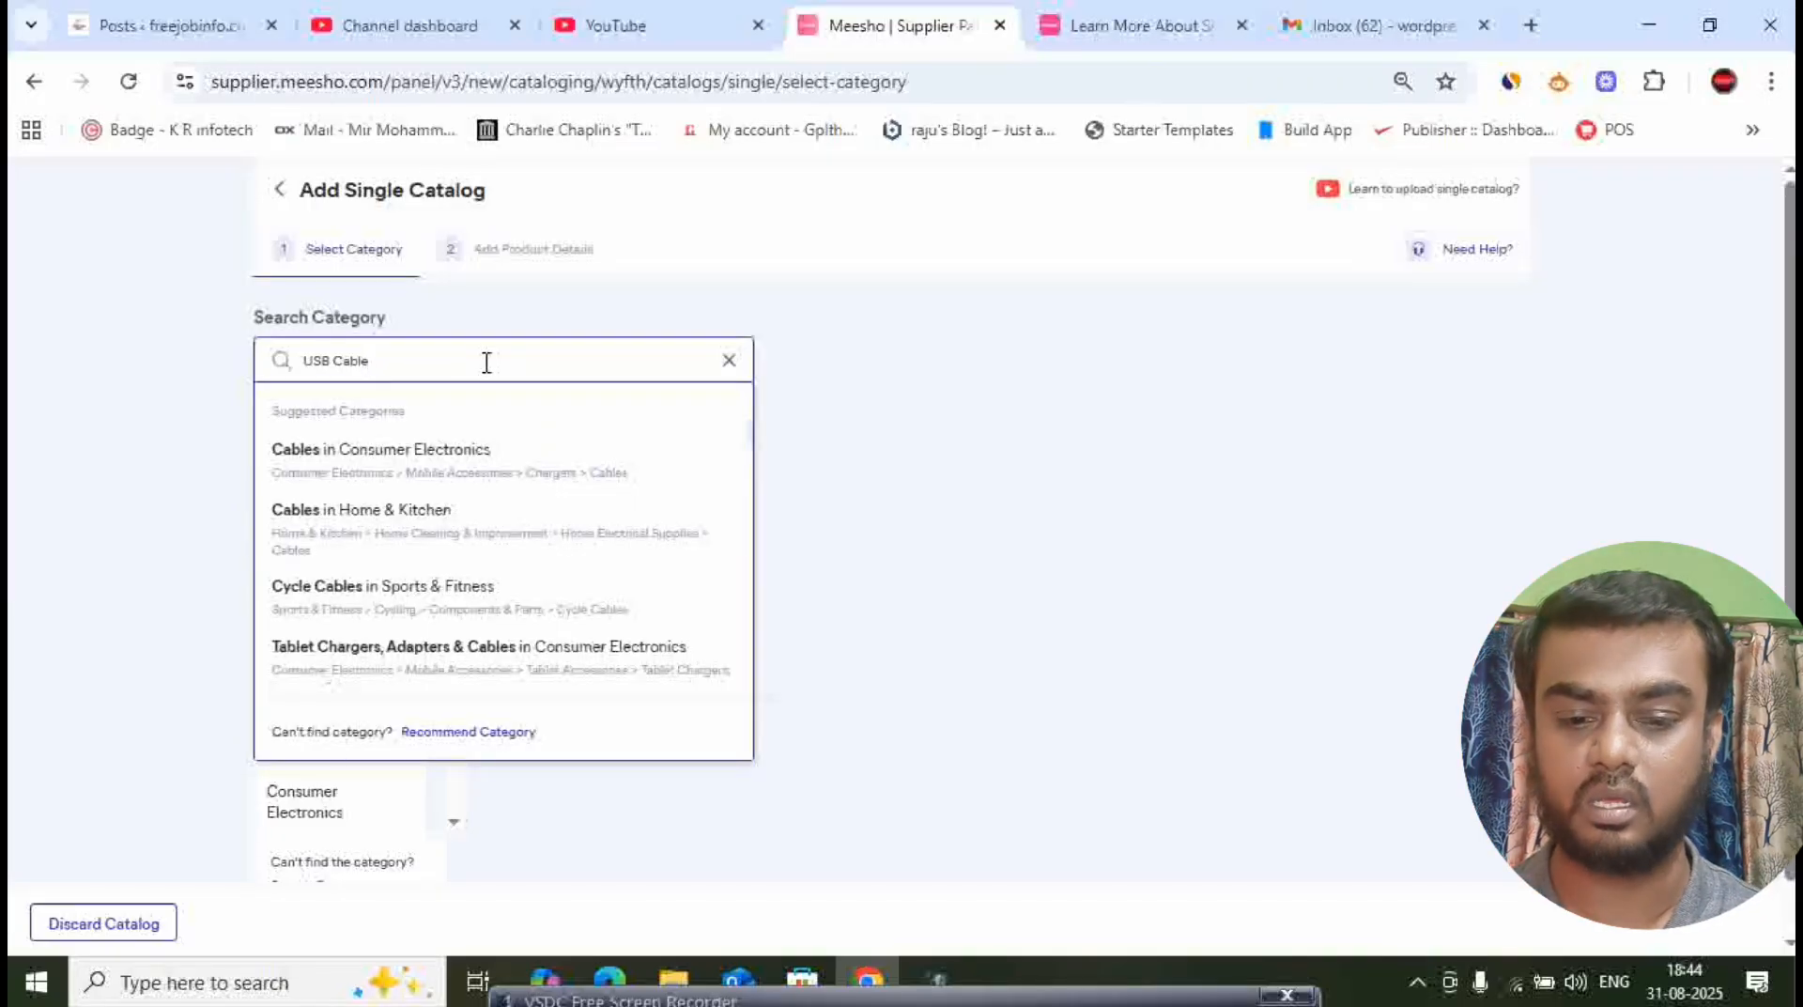
left_click(344, 460)
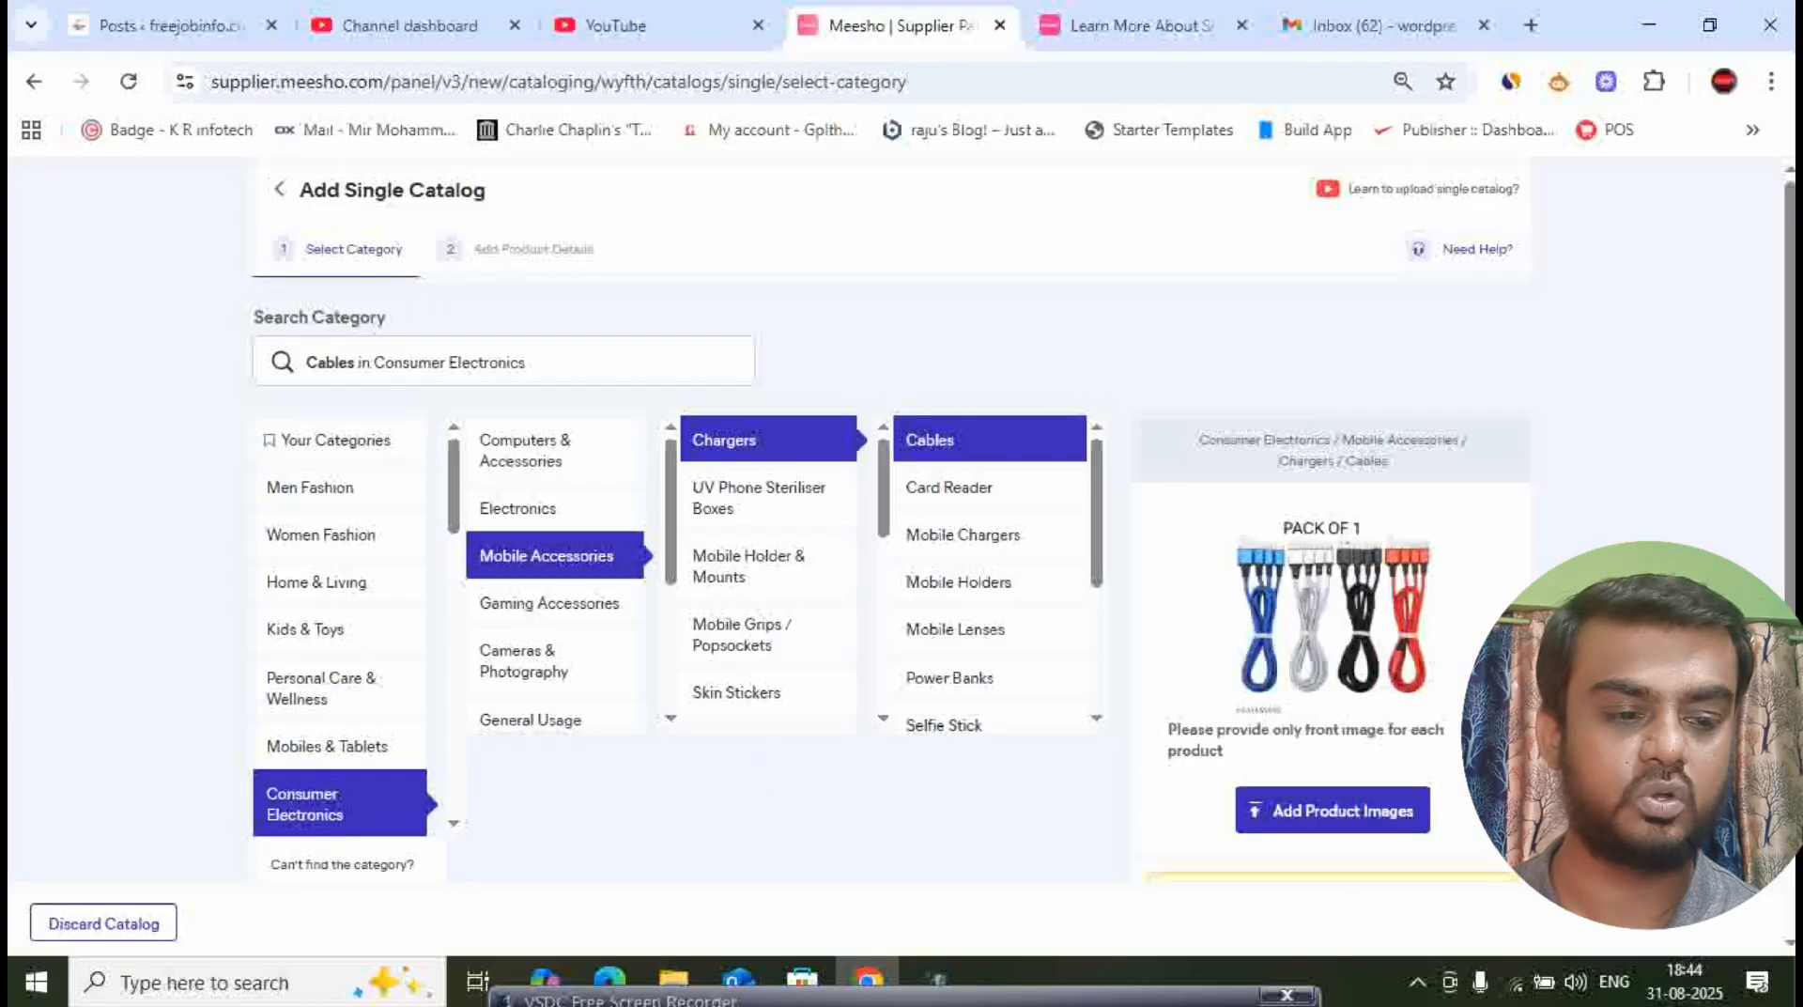
- Upload the "cable" image from Downloads as the product's front image and continue to the product details
left_click(1317, 832)
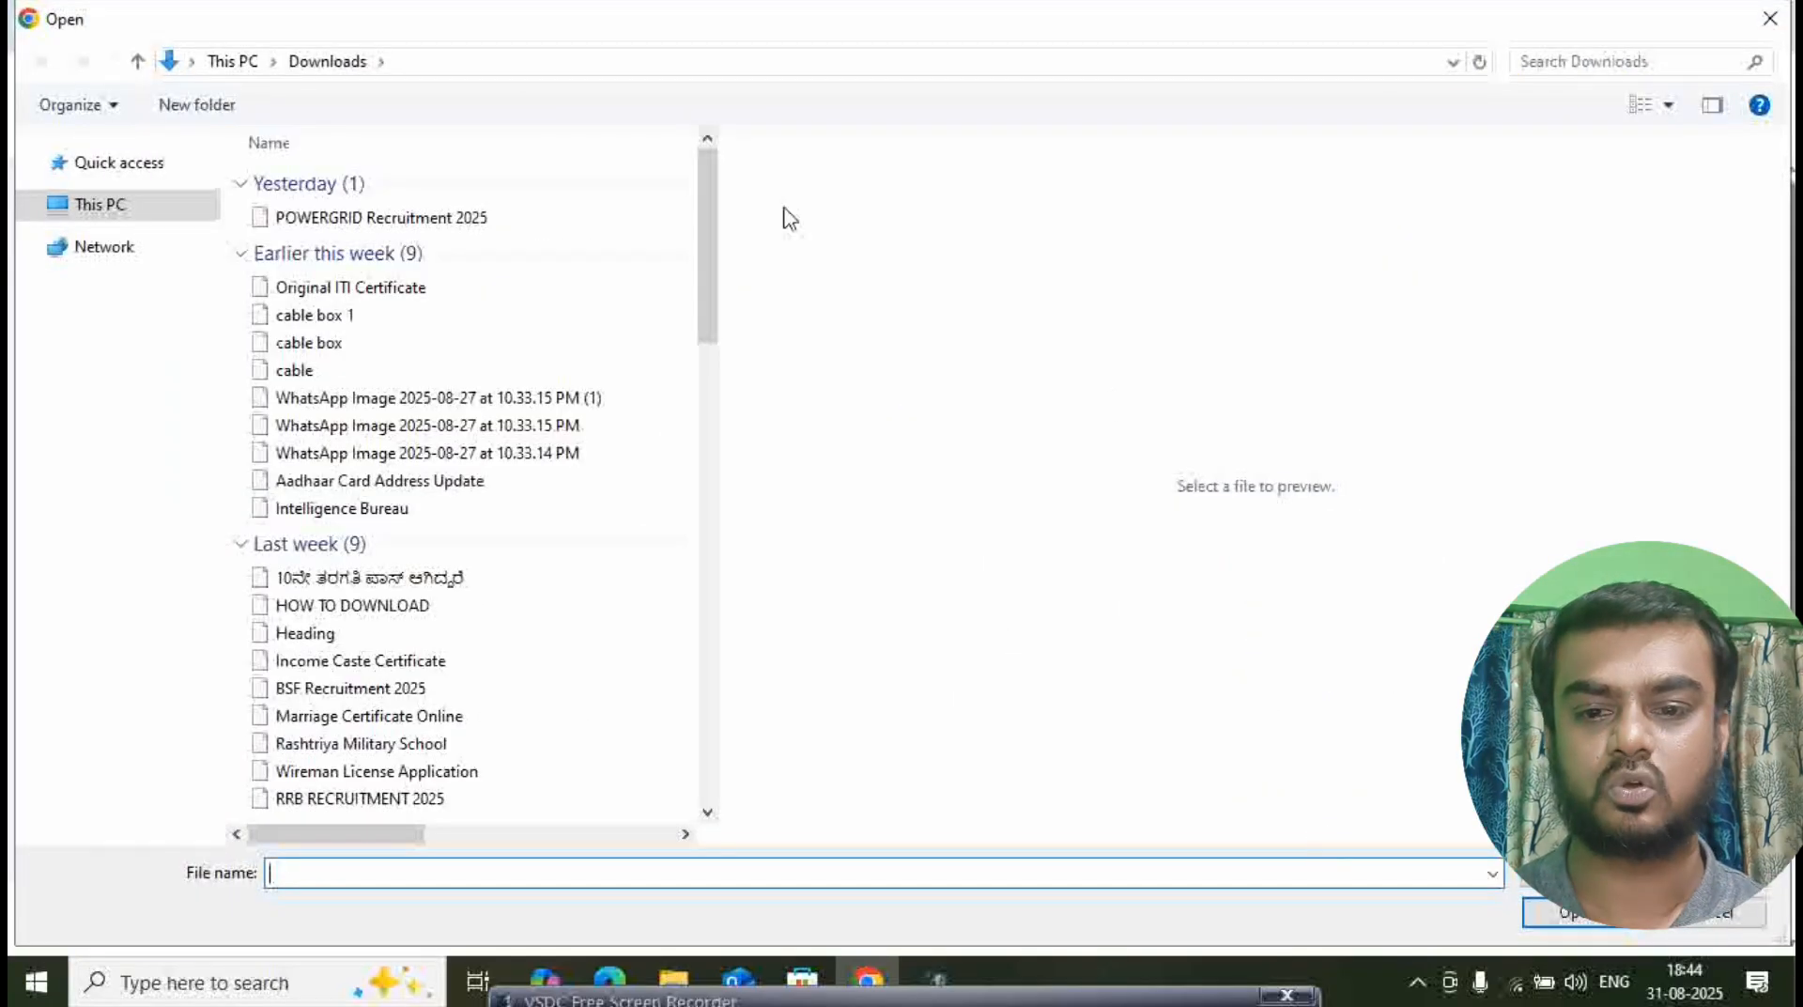
left_click(337, 373)
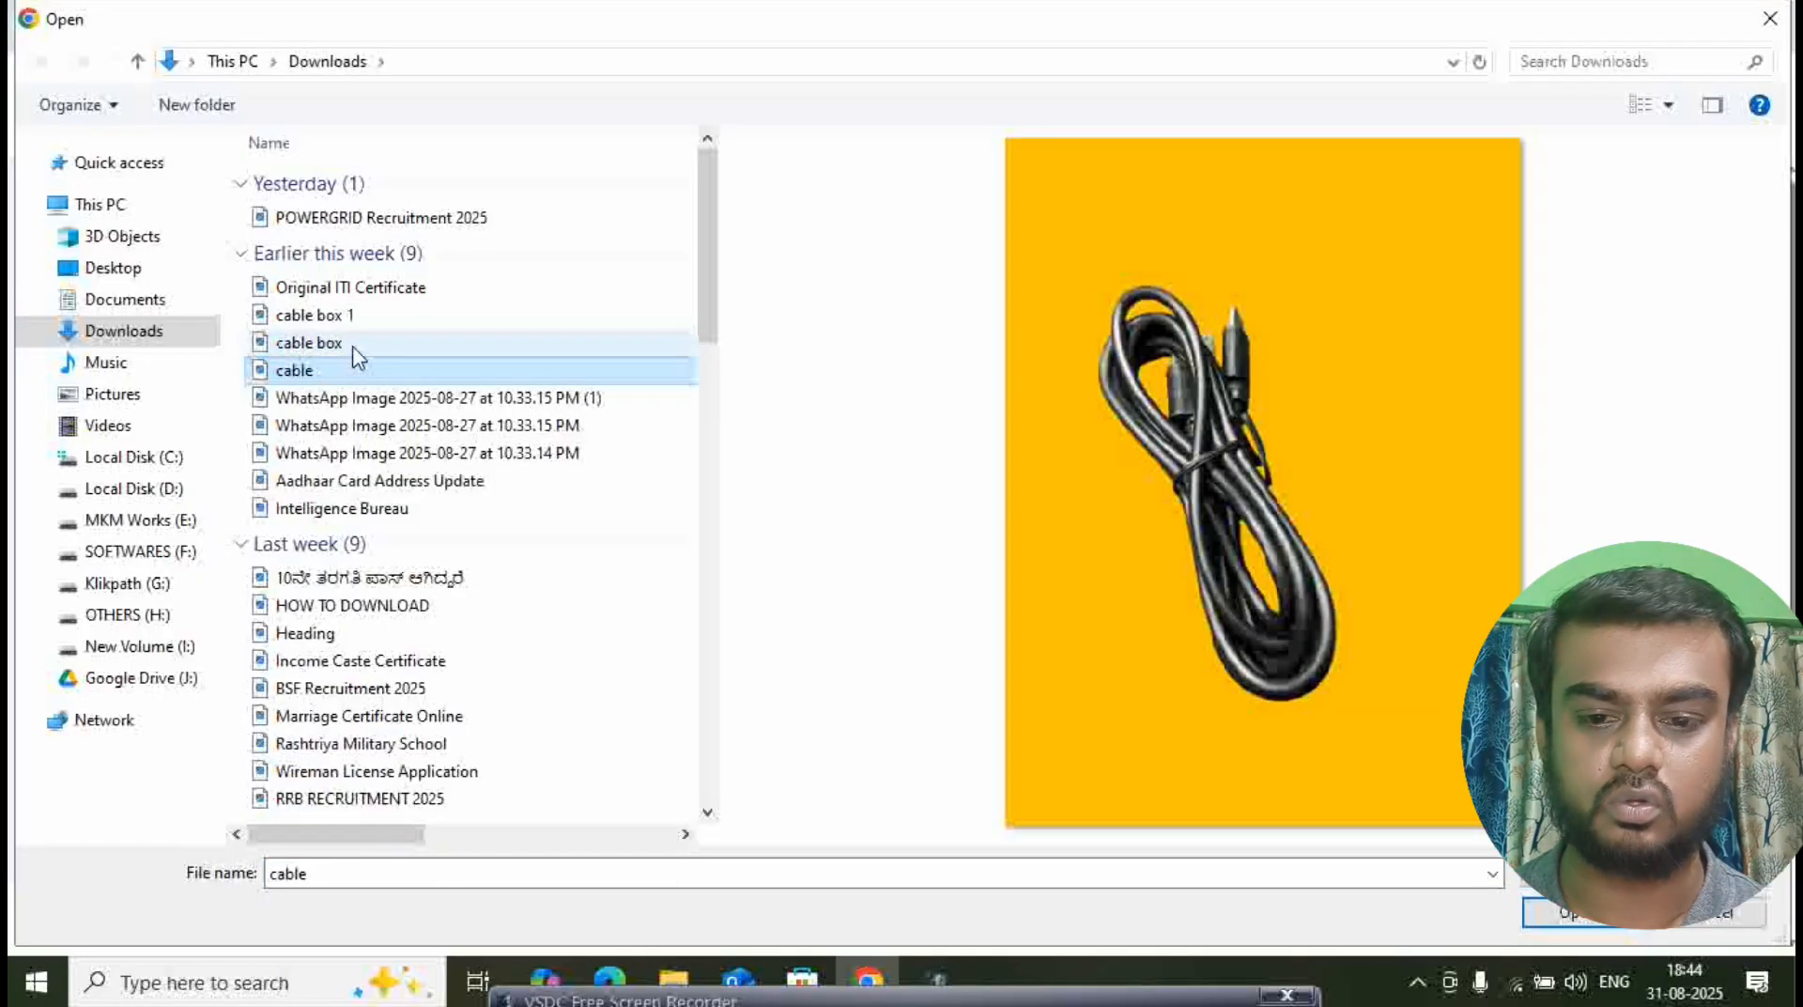
left_click(355, 354)
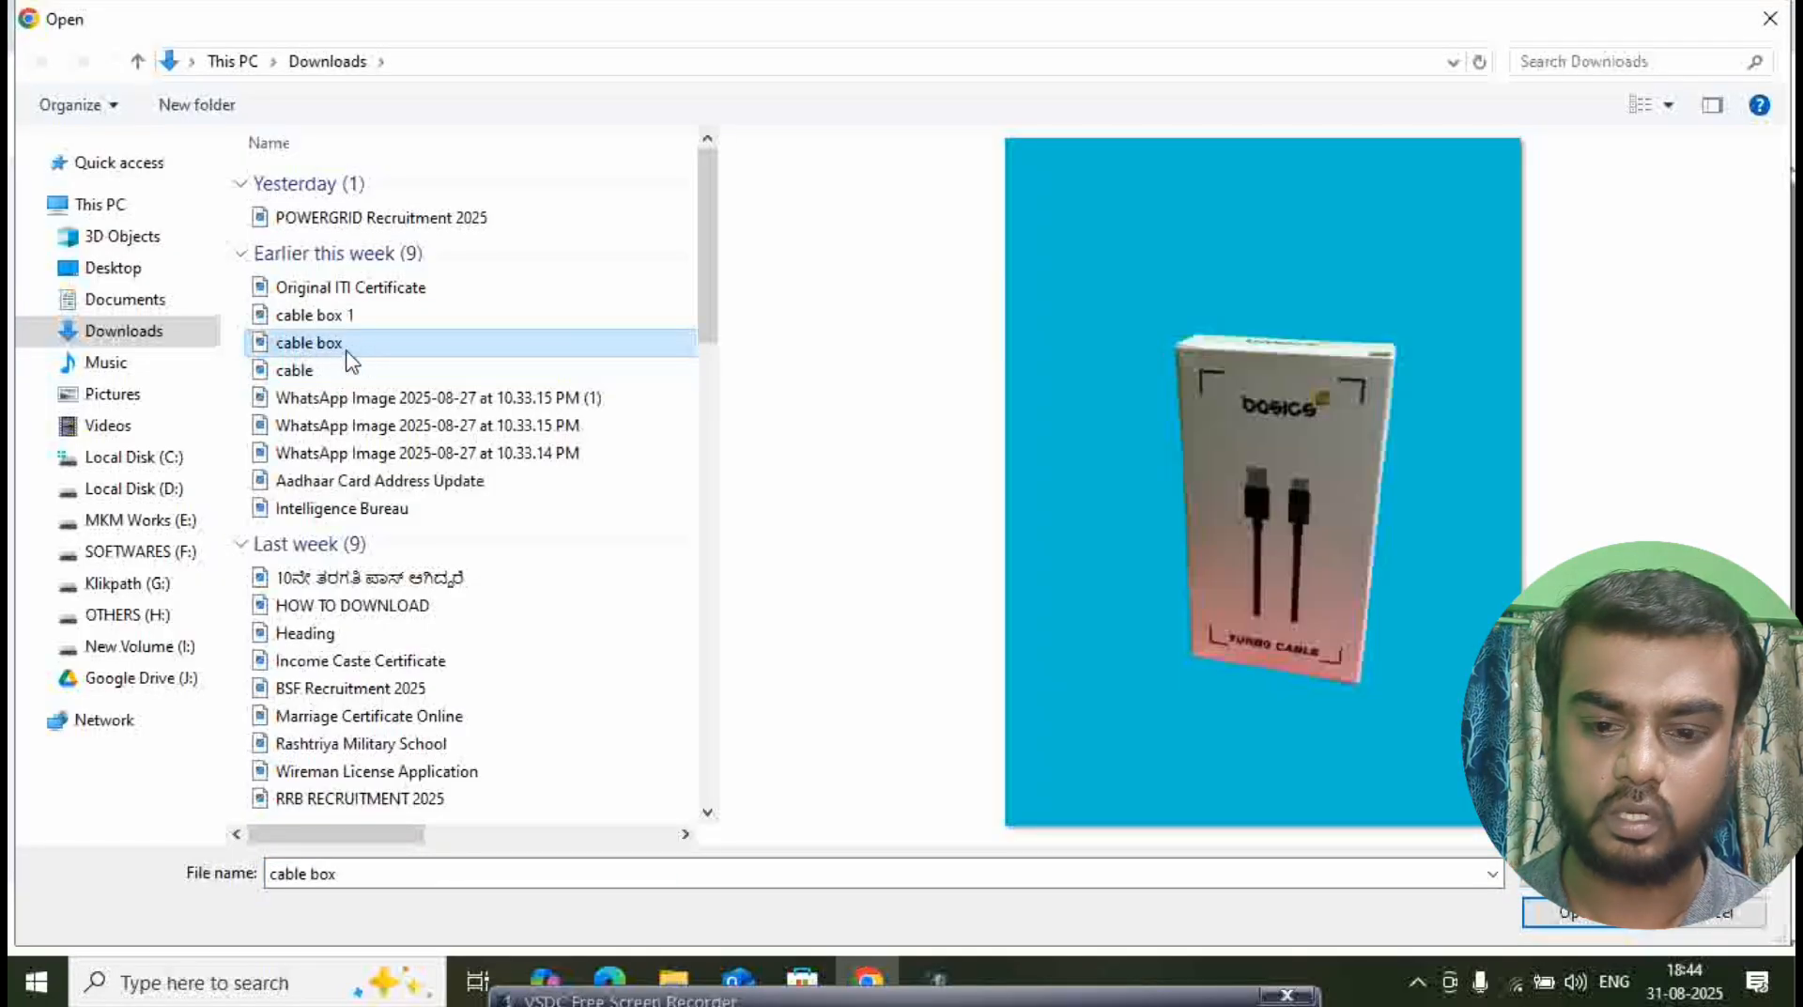
left_click(337, 372)
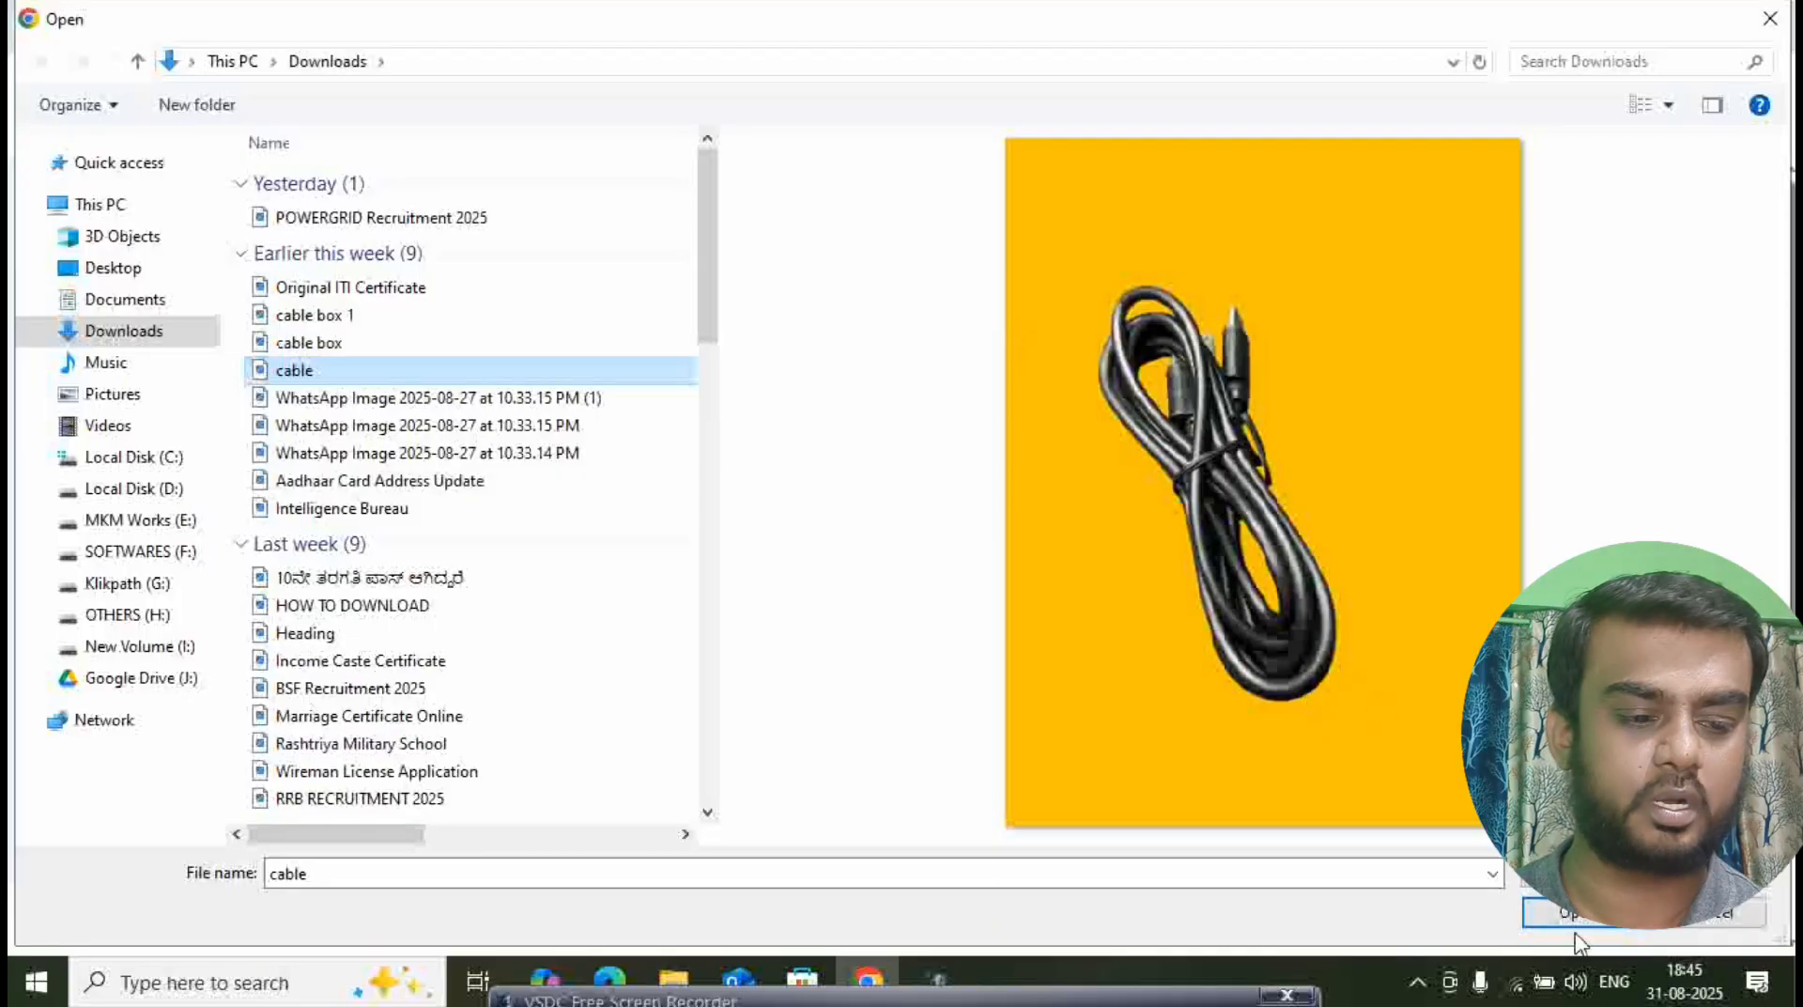
left_click(1567, 916)
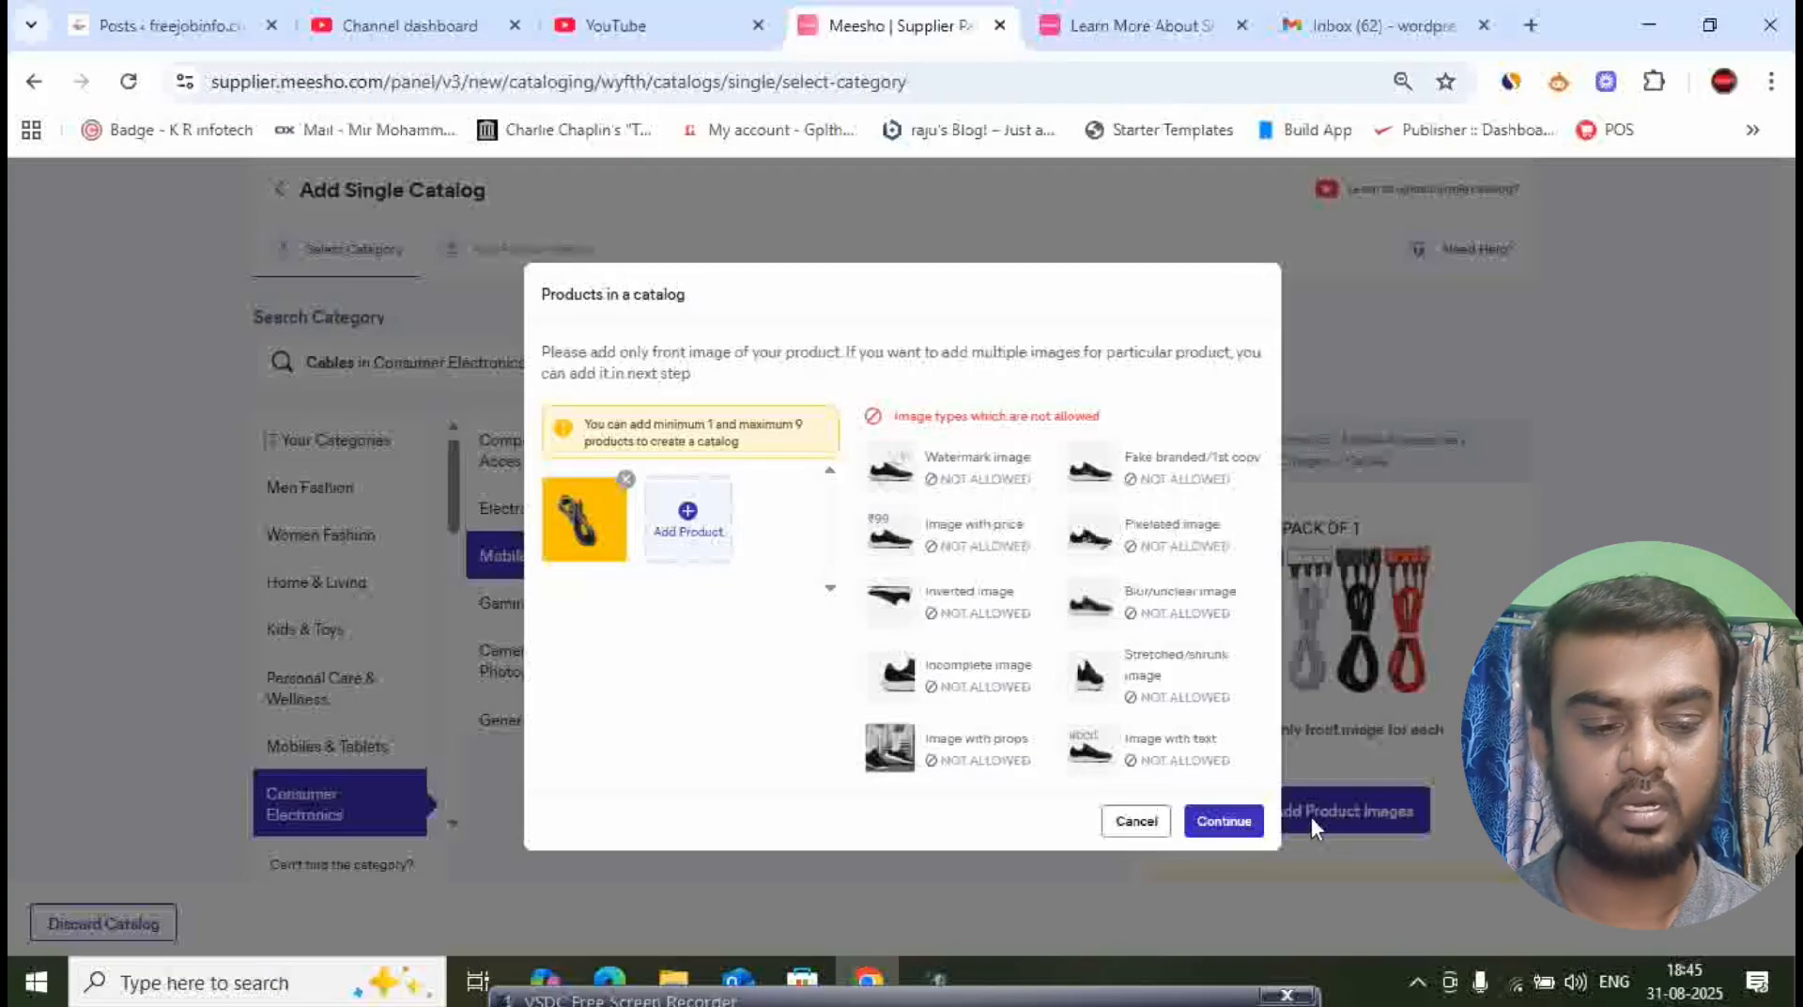
left_click(1225, 819)
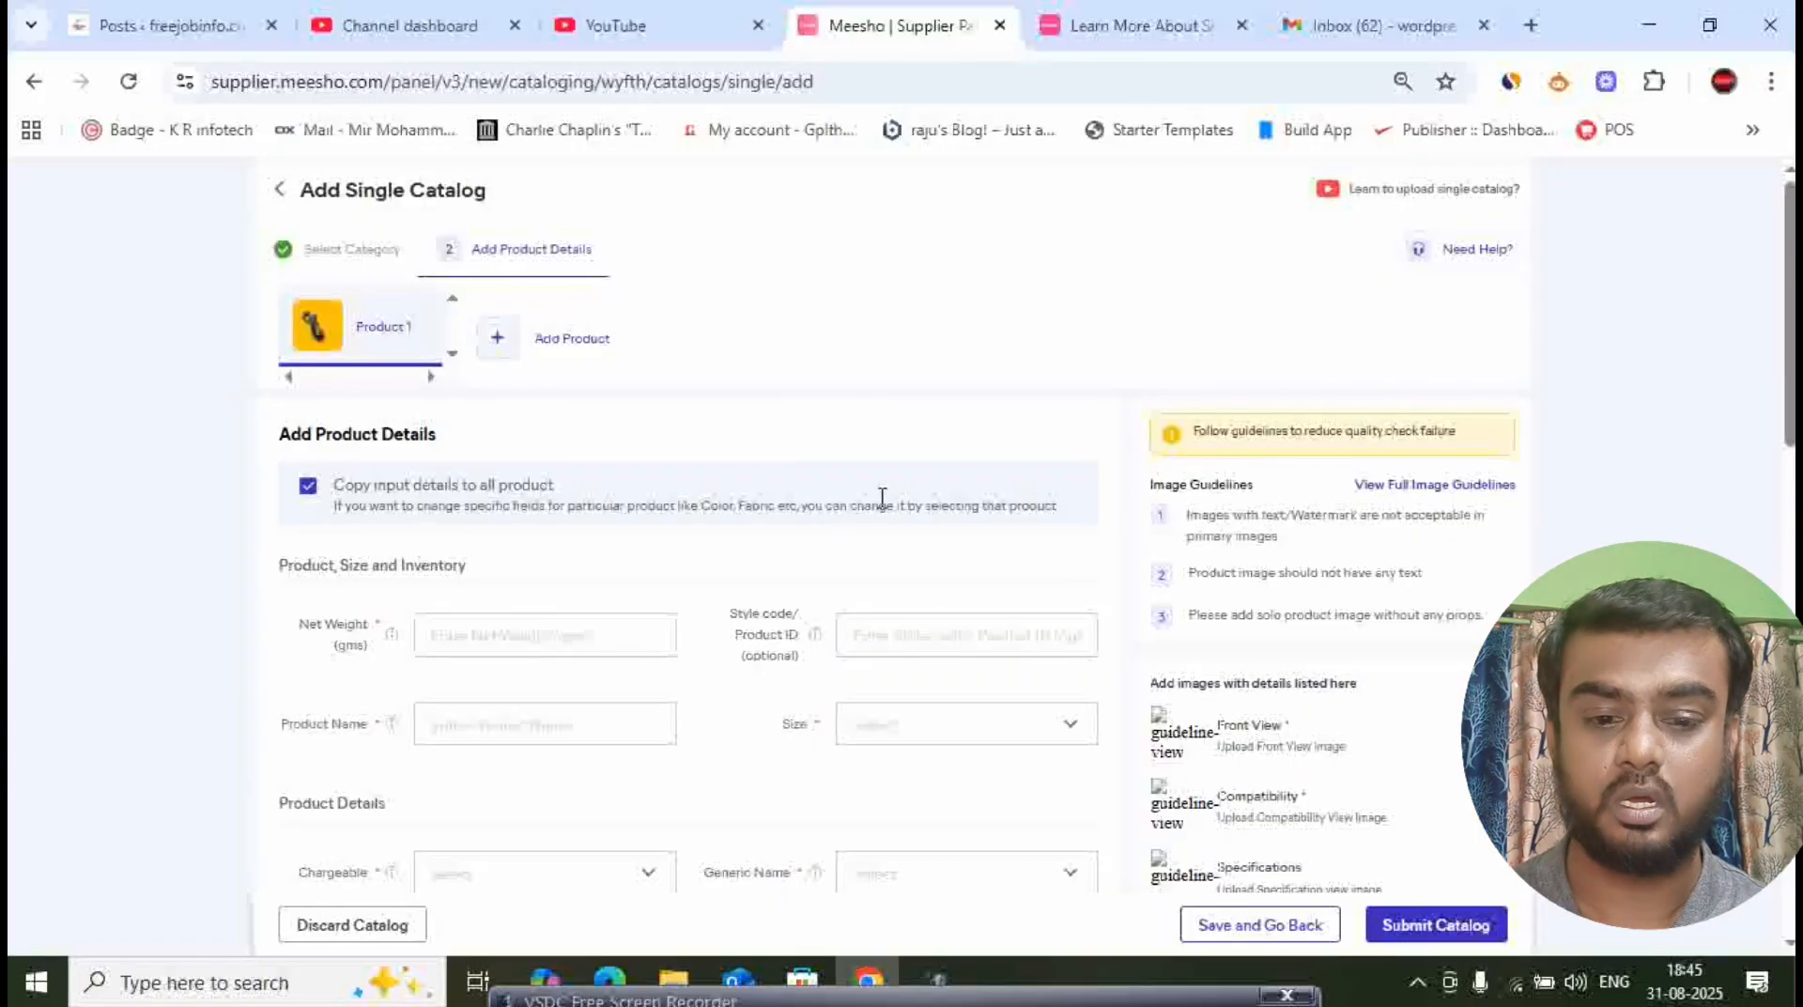
- Set the product's net weight to 10 gms and enter "USB Cable" as the product name
scroll(770, 662, "down", 3)
scroll(770, 662, "up", 3)
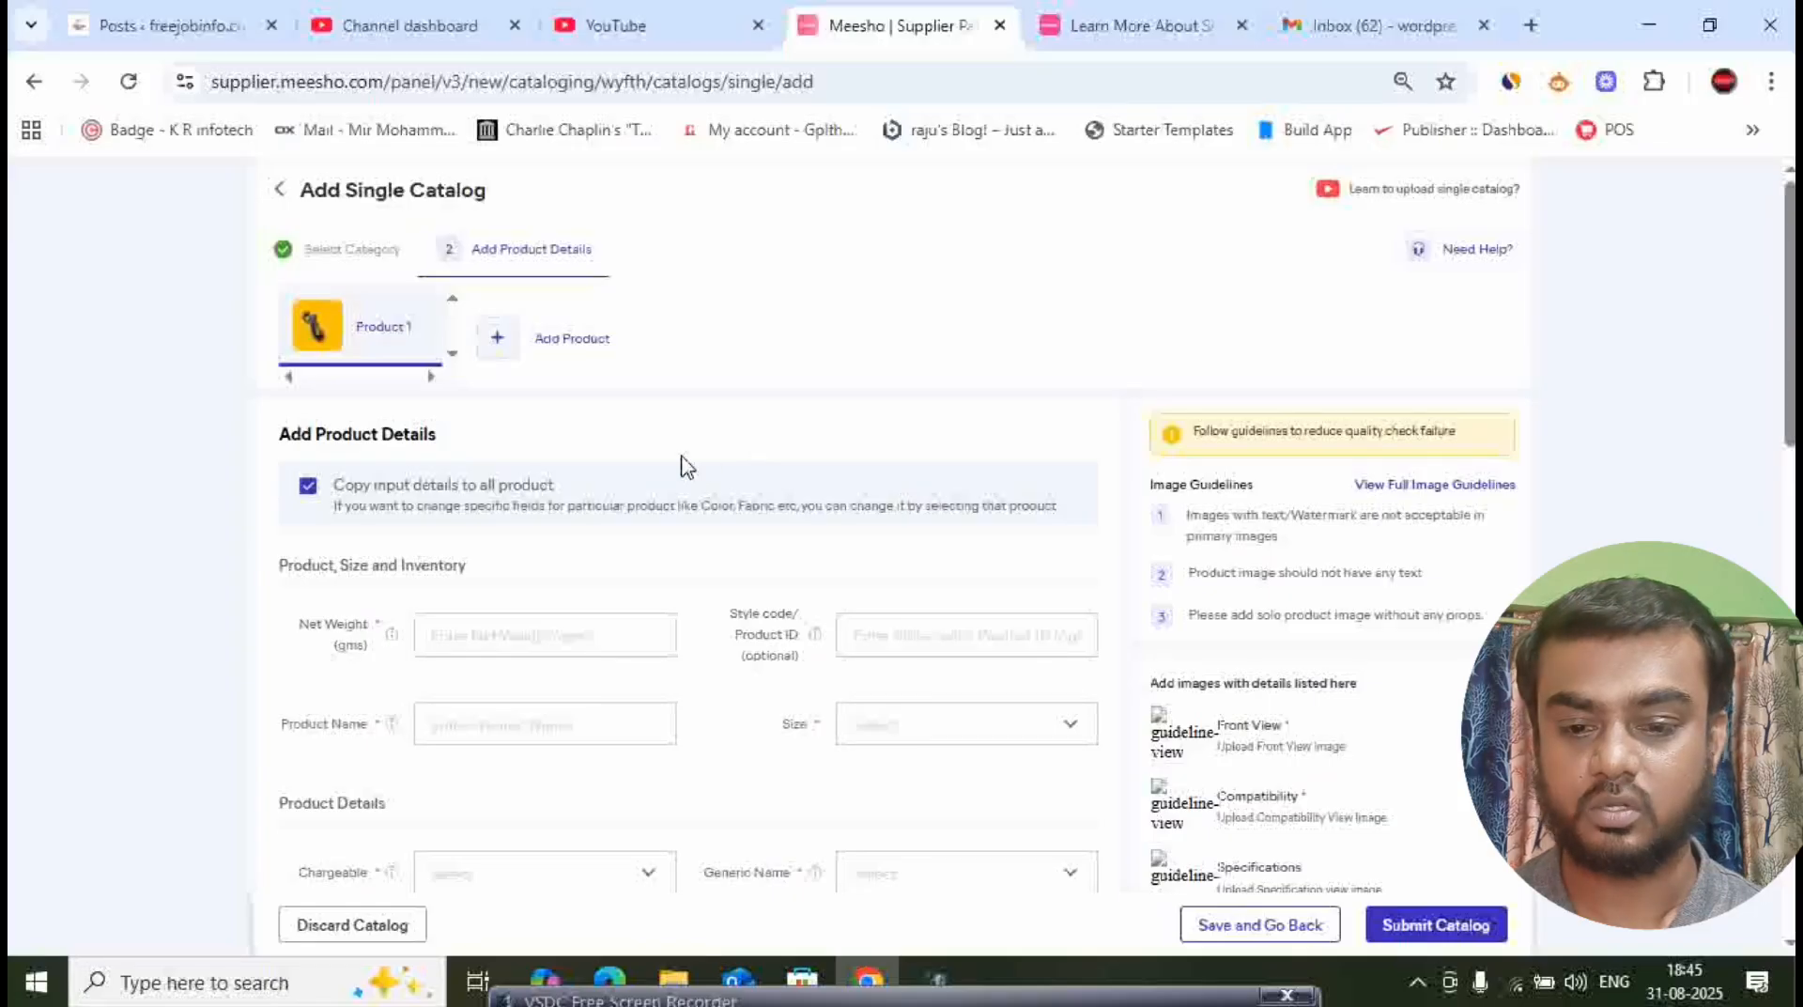
scroll(497, 458, "down", 2)
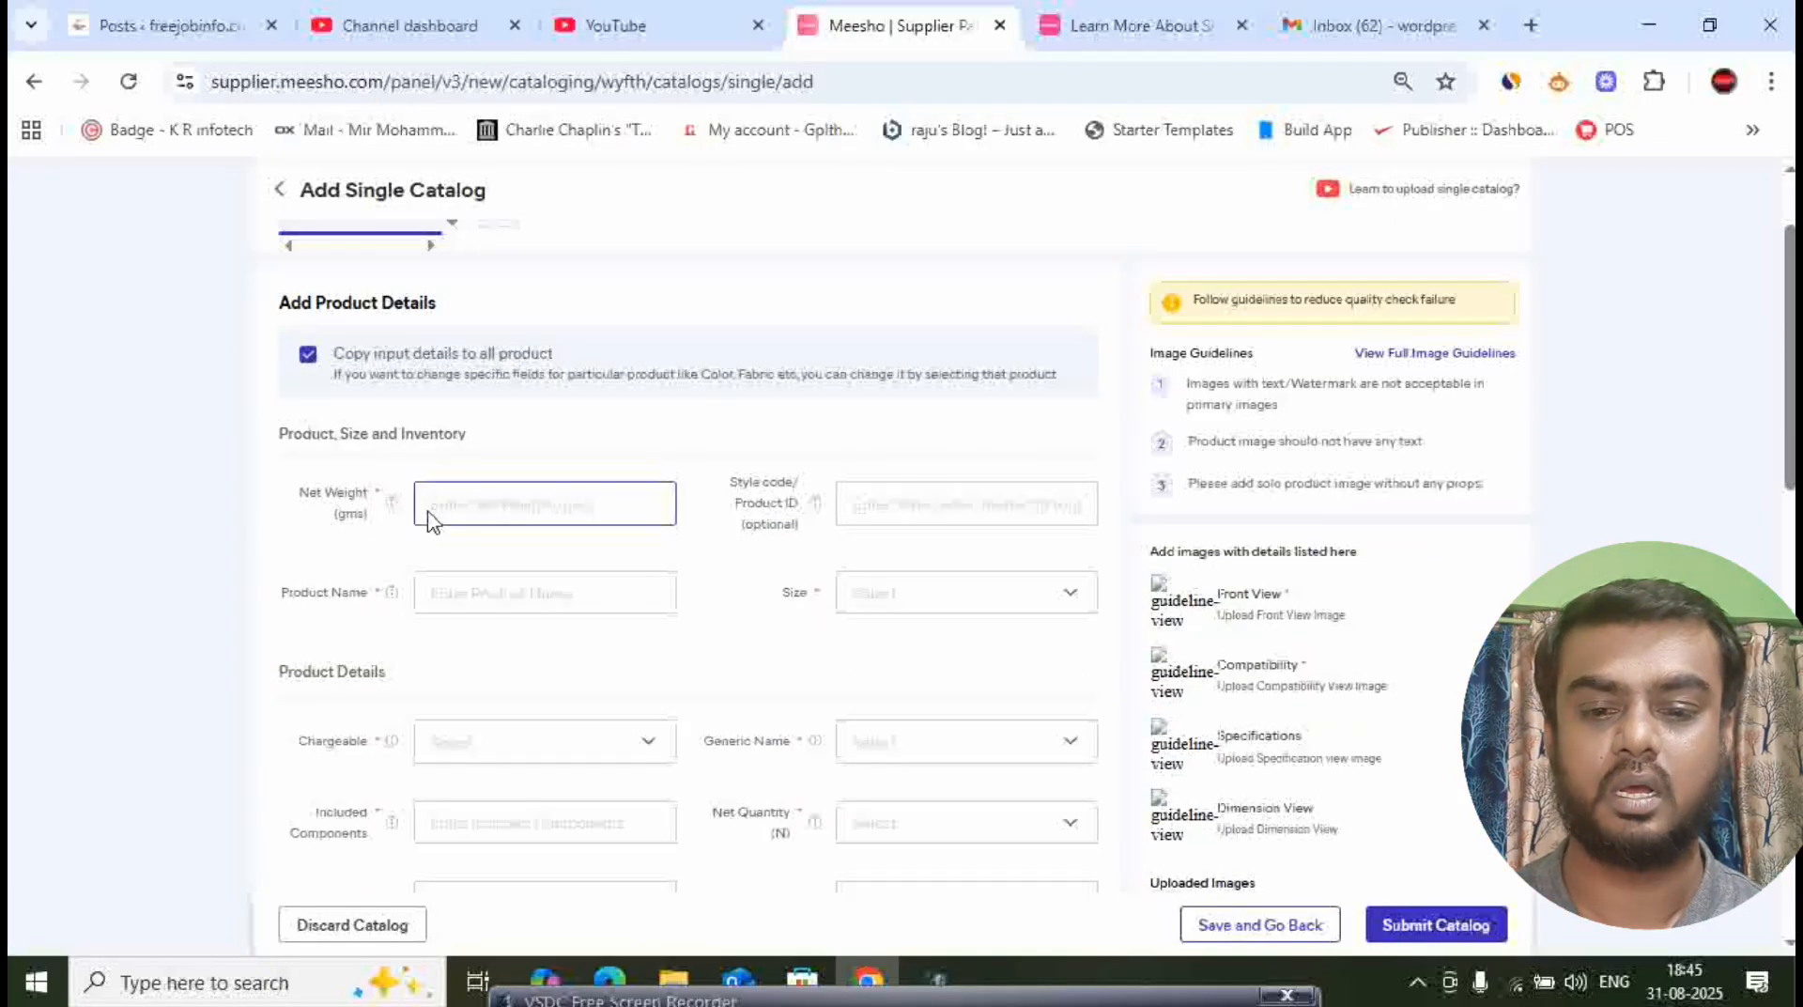
left_click(511, 516)
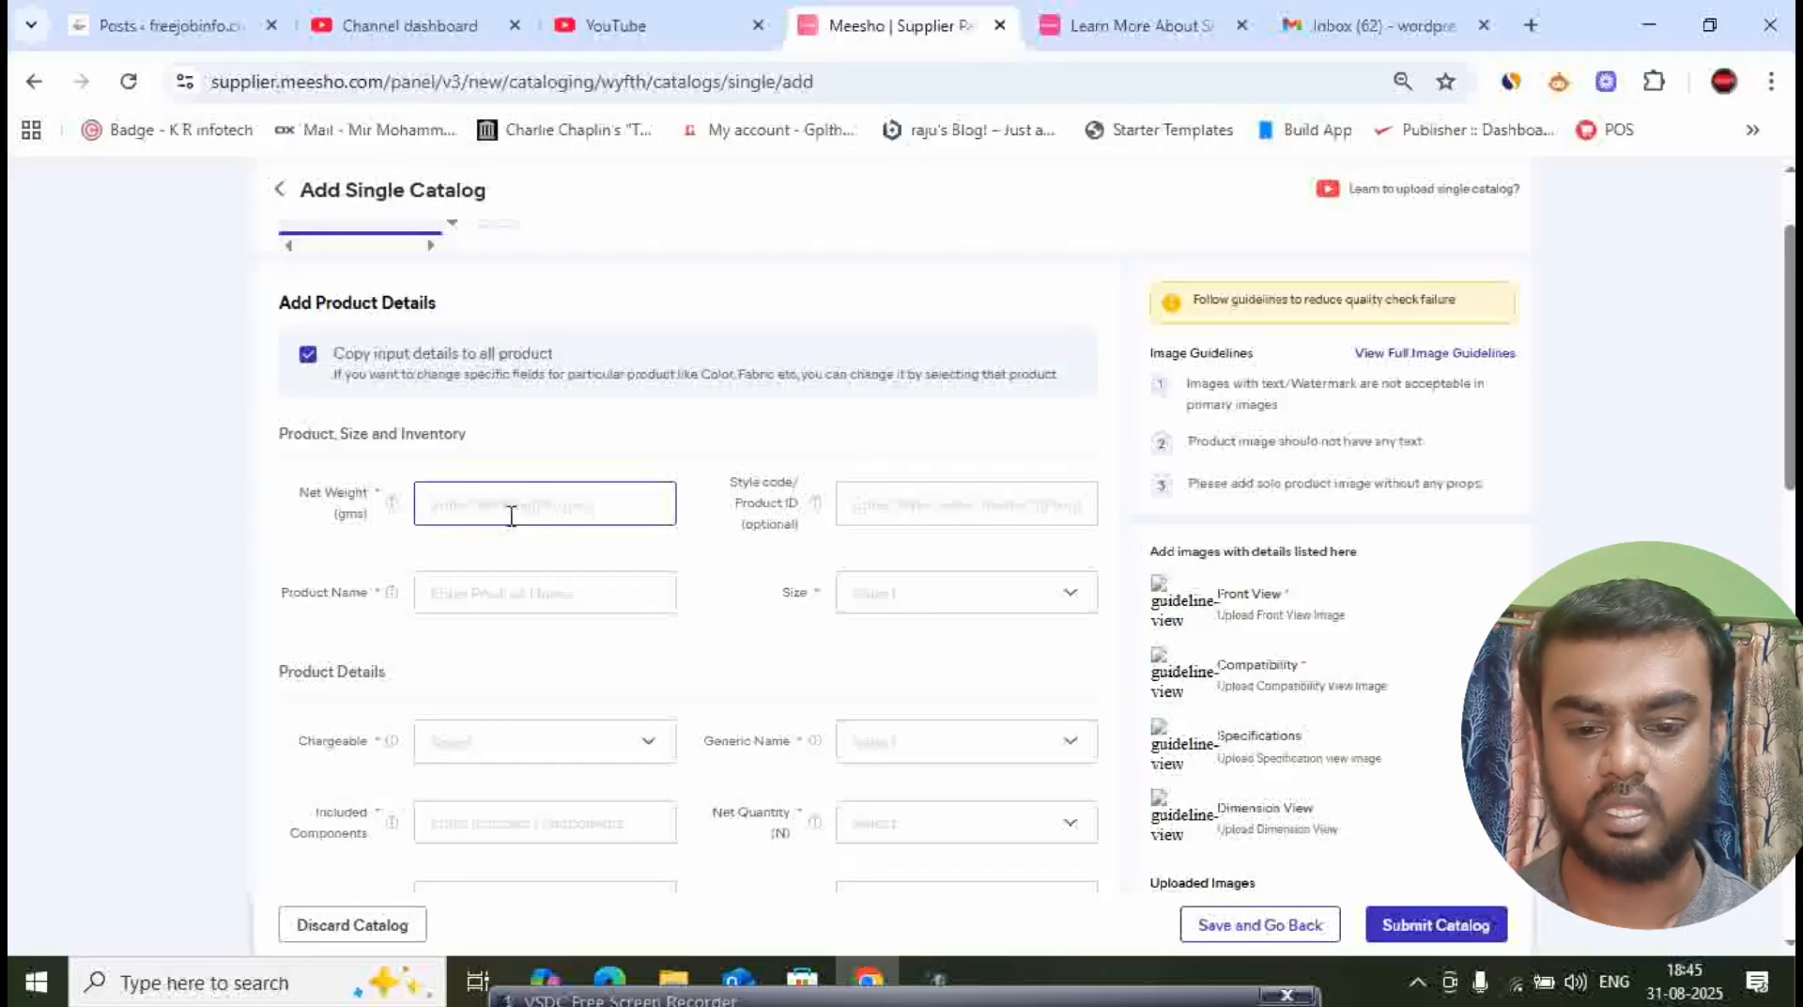
type("10")
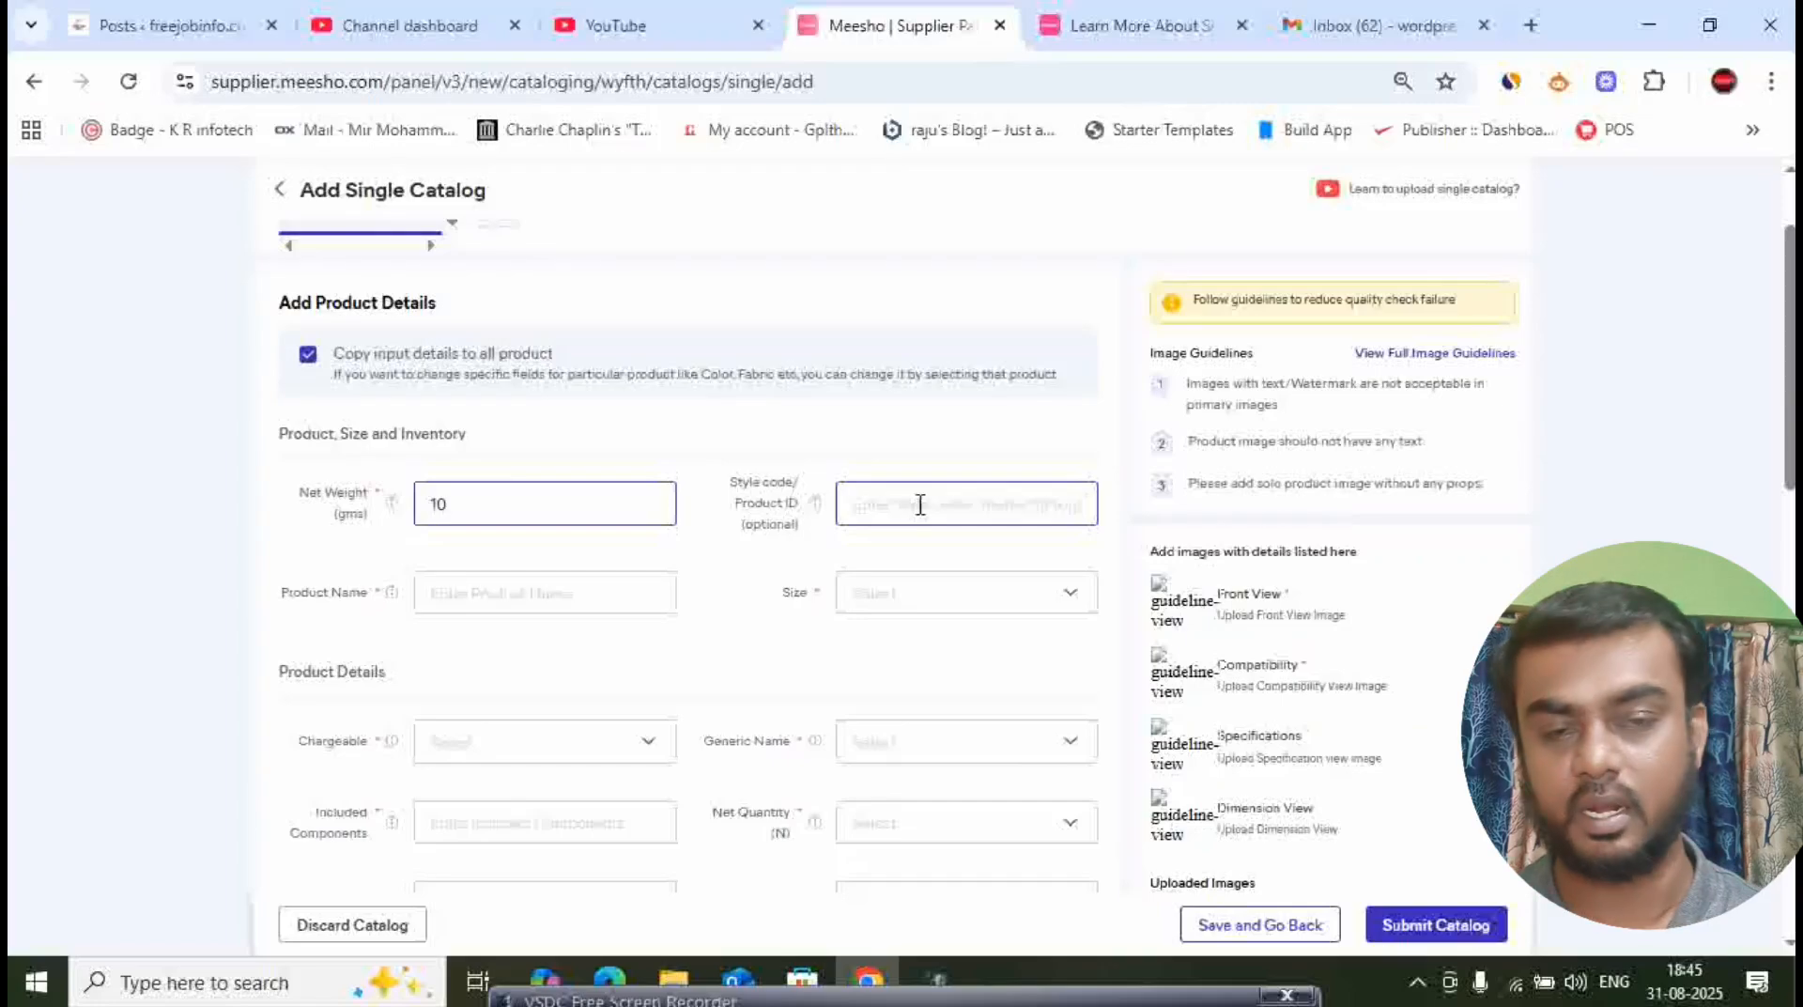
left_click(548, 595)
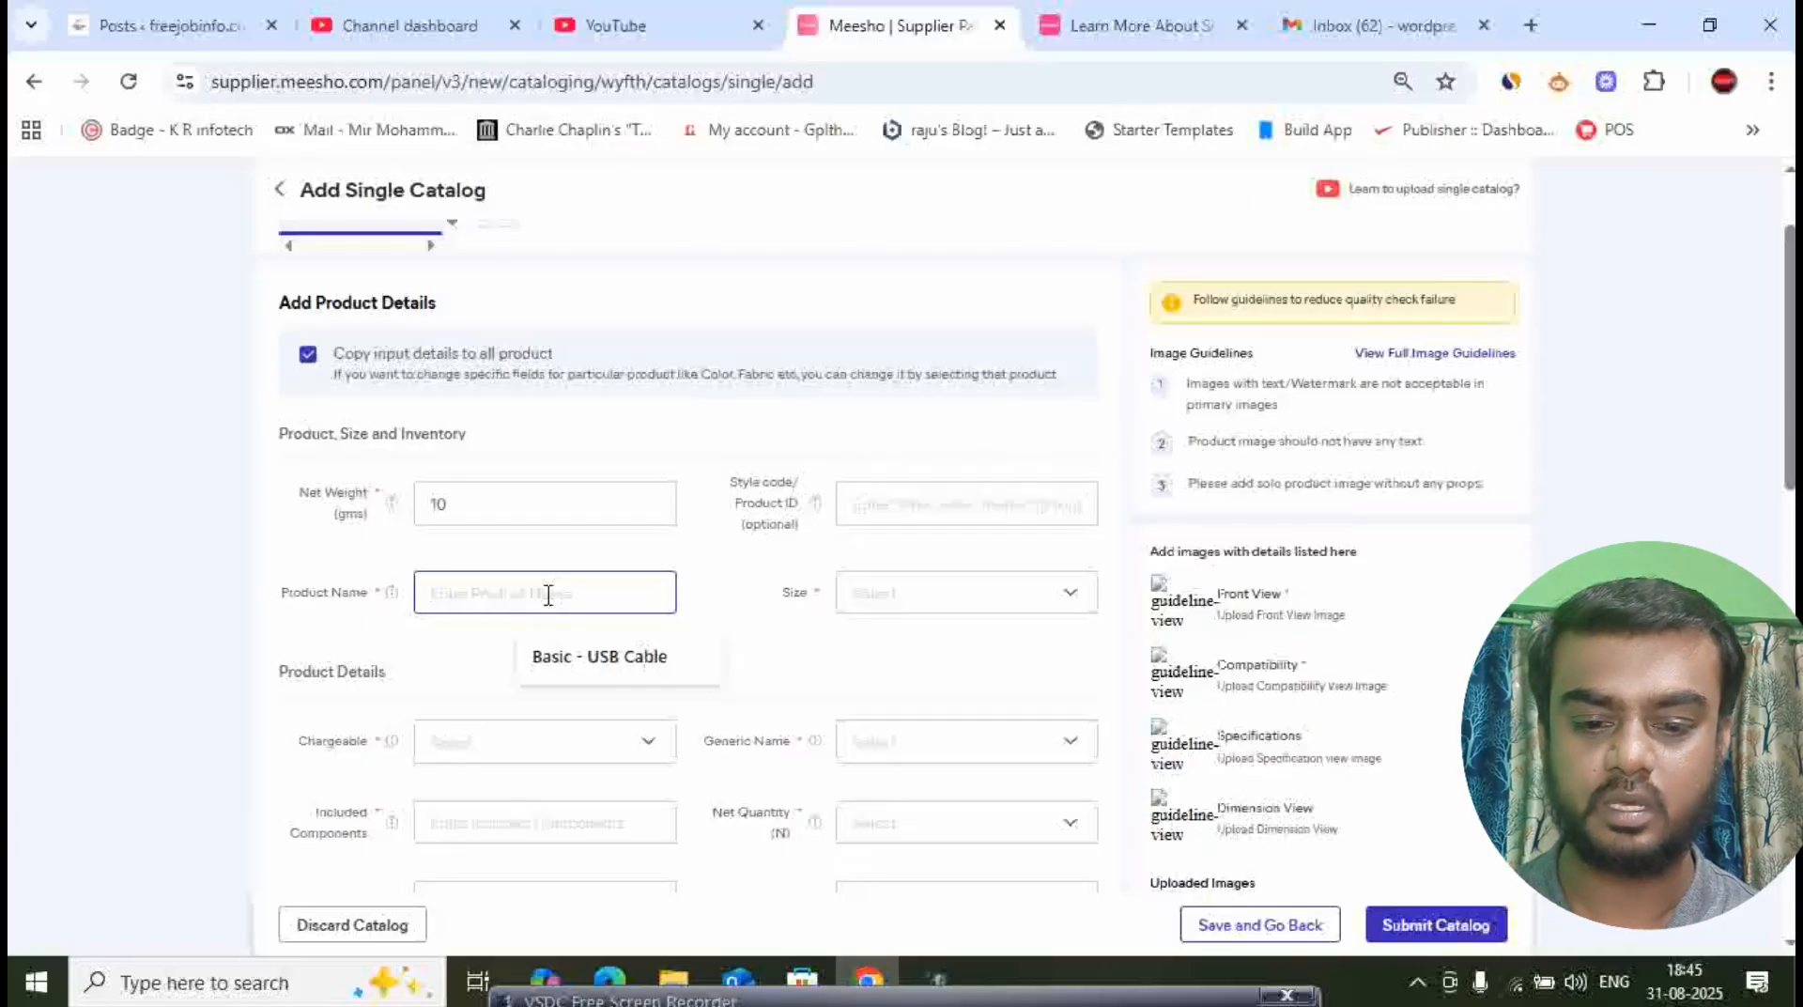
type("USB")
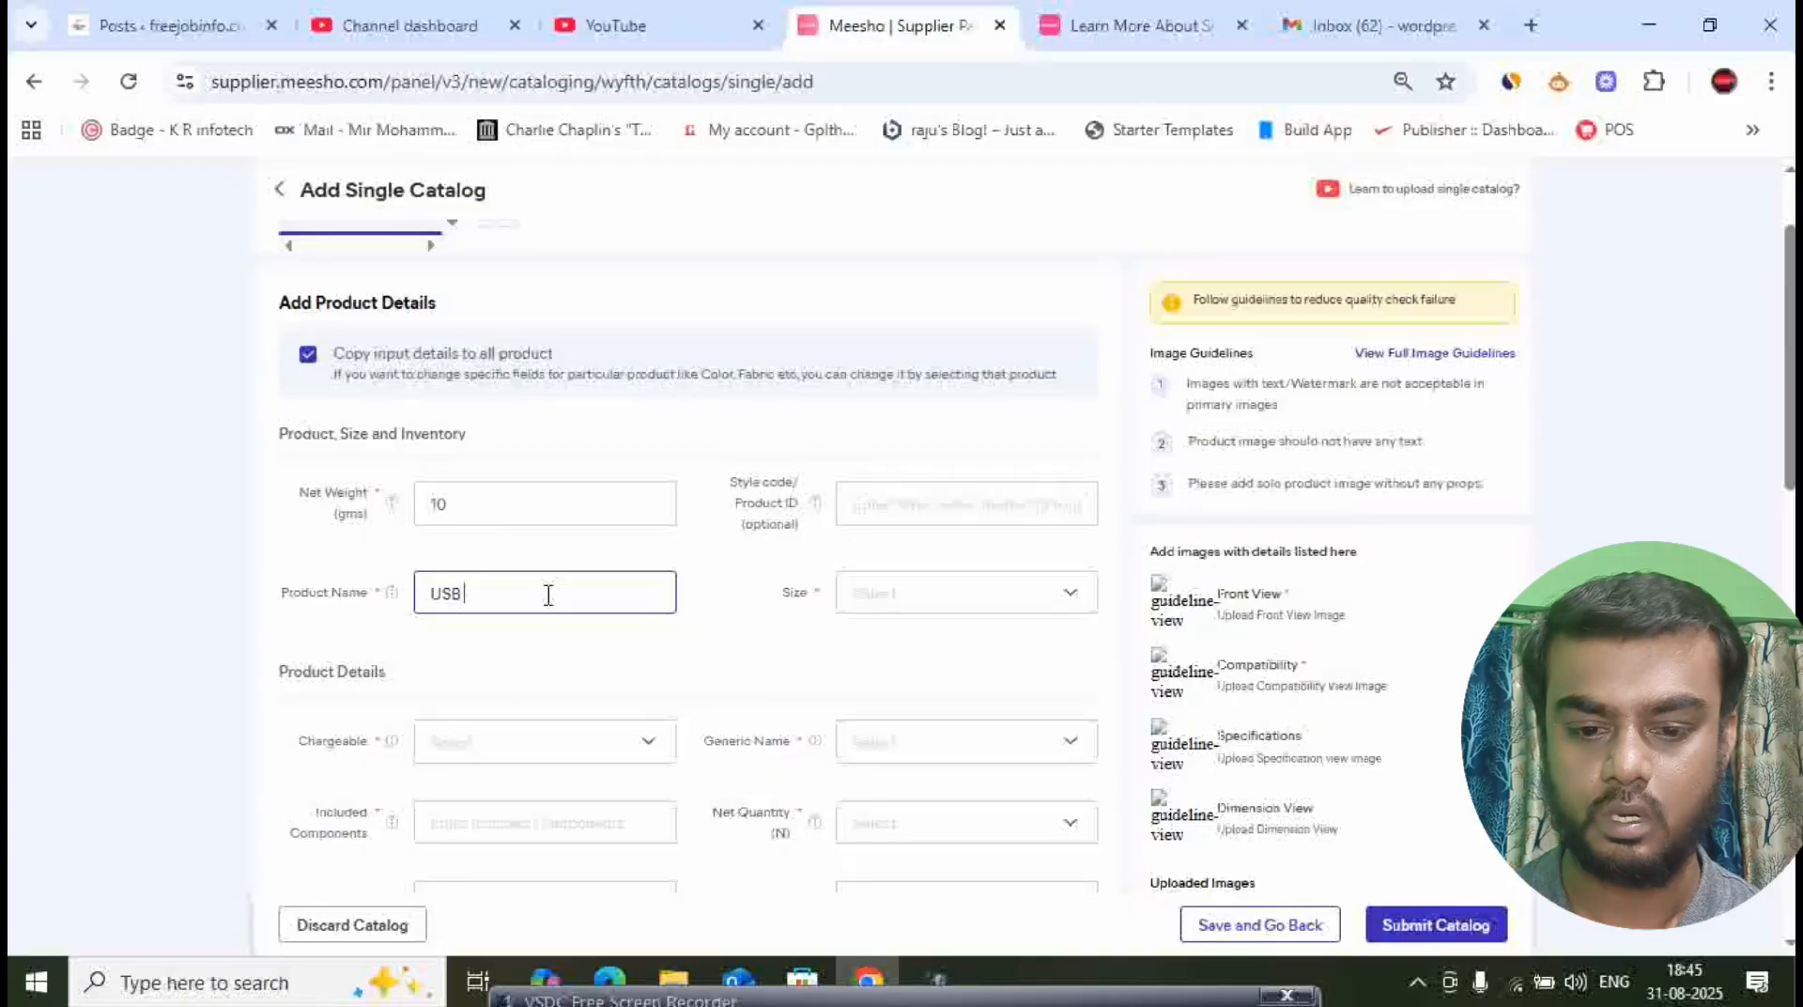
type(" Cable")
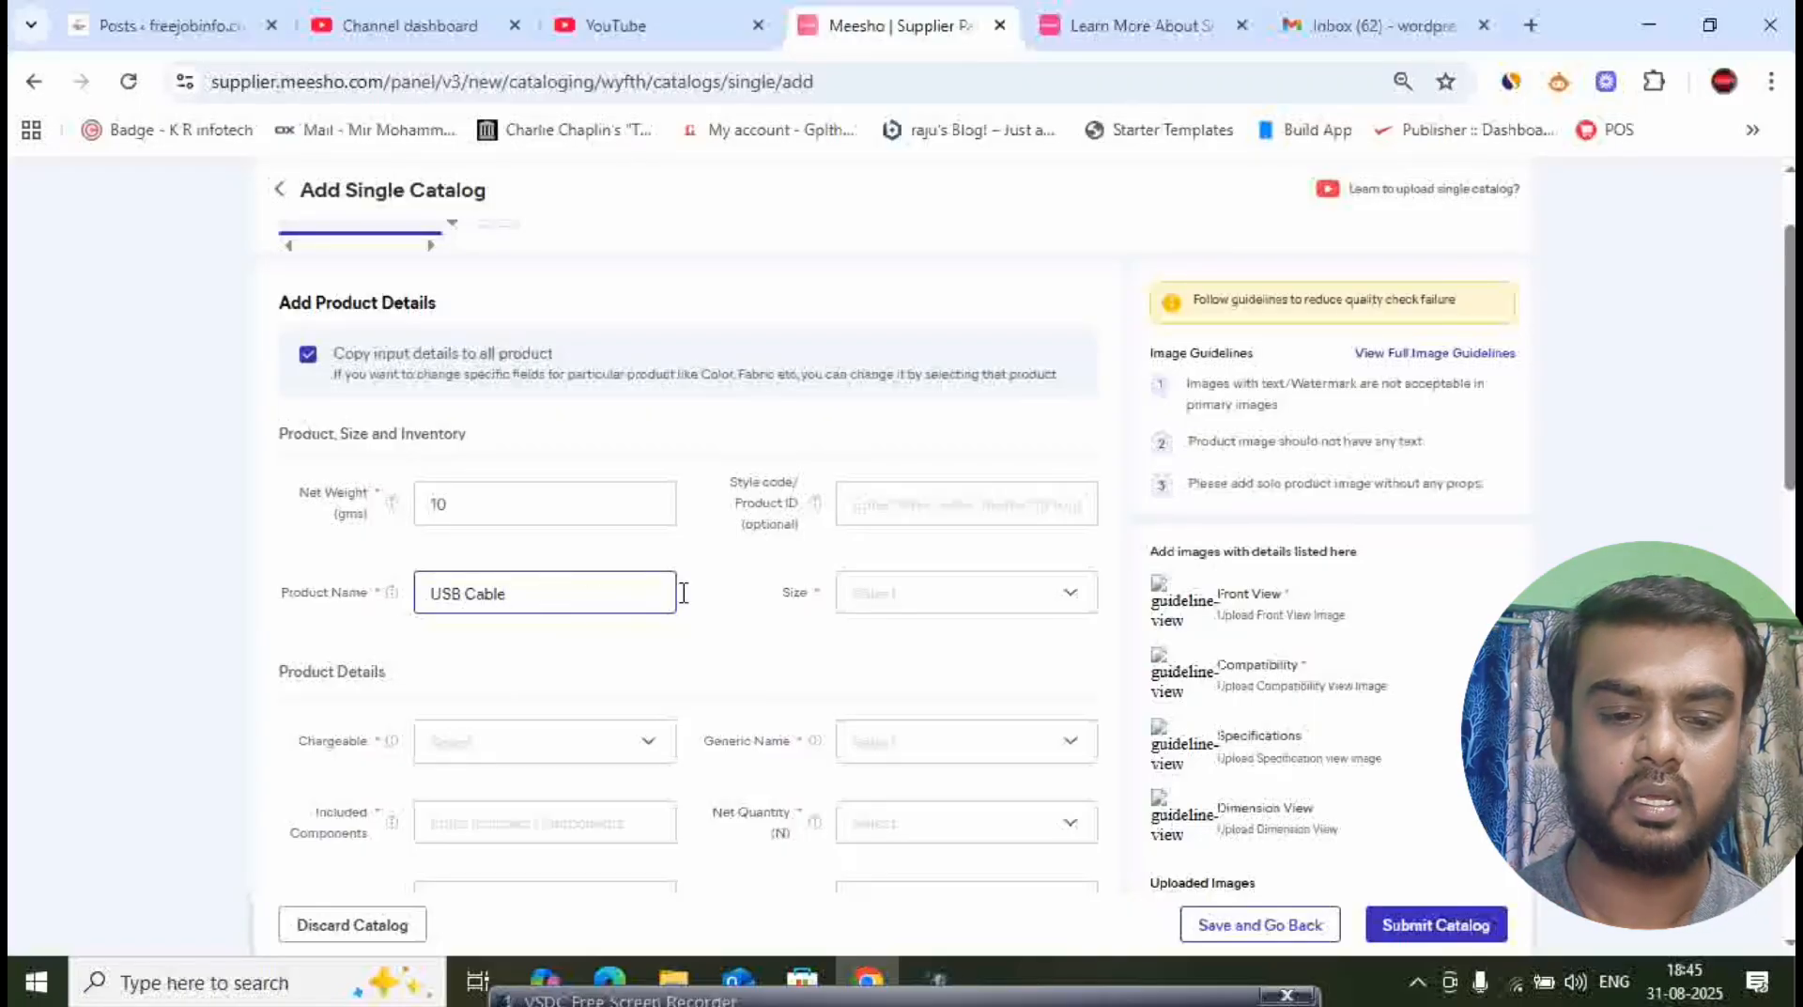
- Set the product size to Free Size and dismiss the price update tip
left_click(739, 603)
left_click(982, 596)
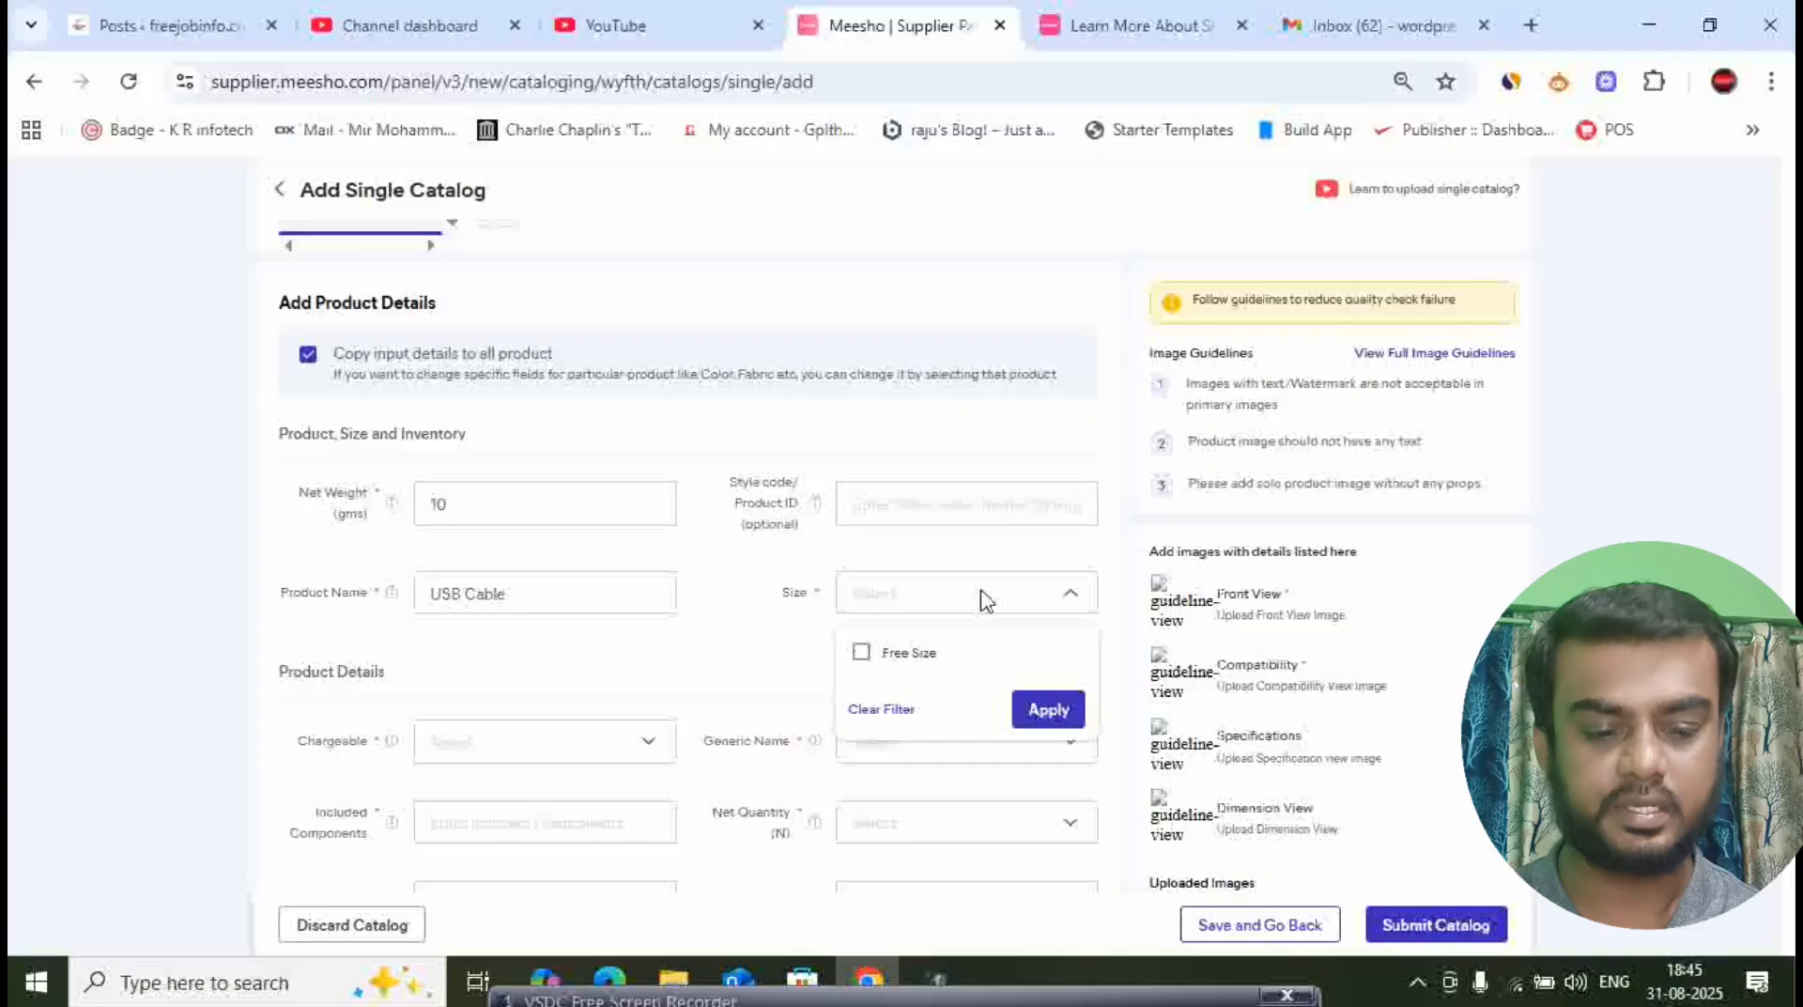
left_click(861, 652)
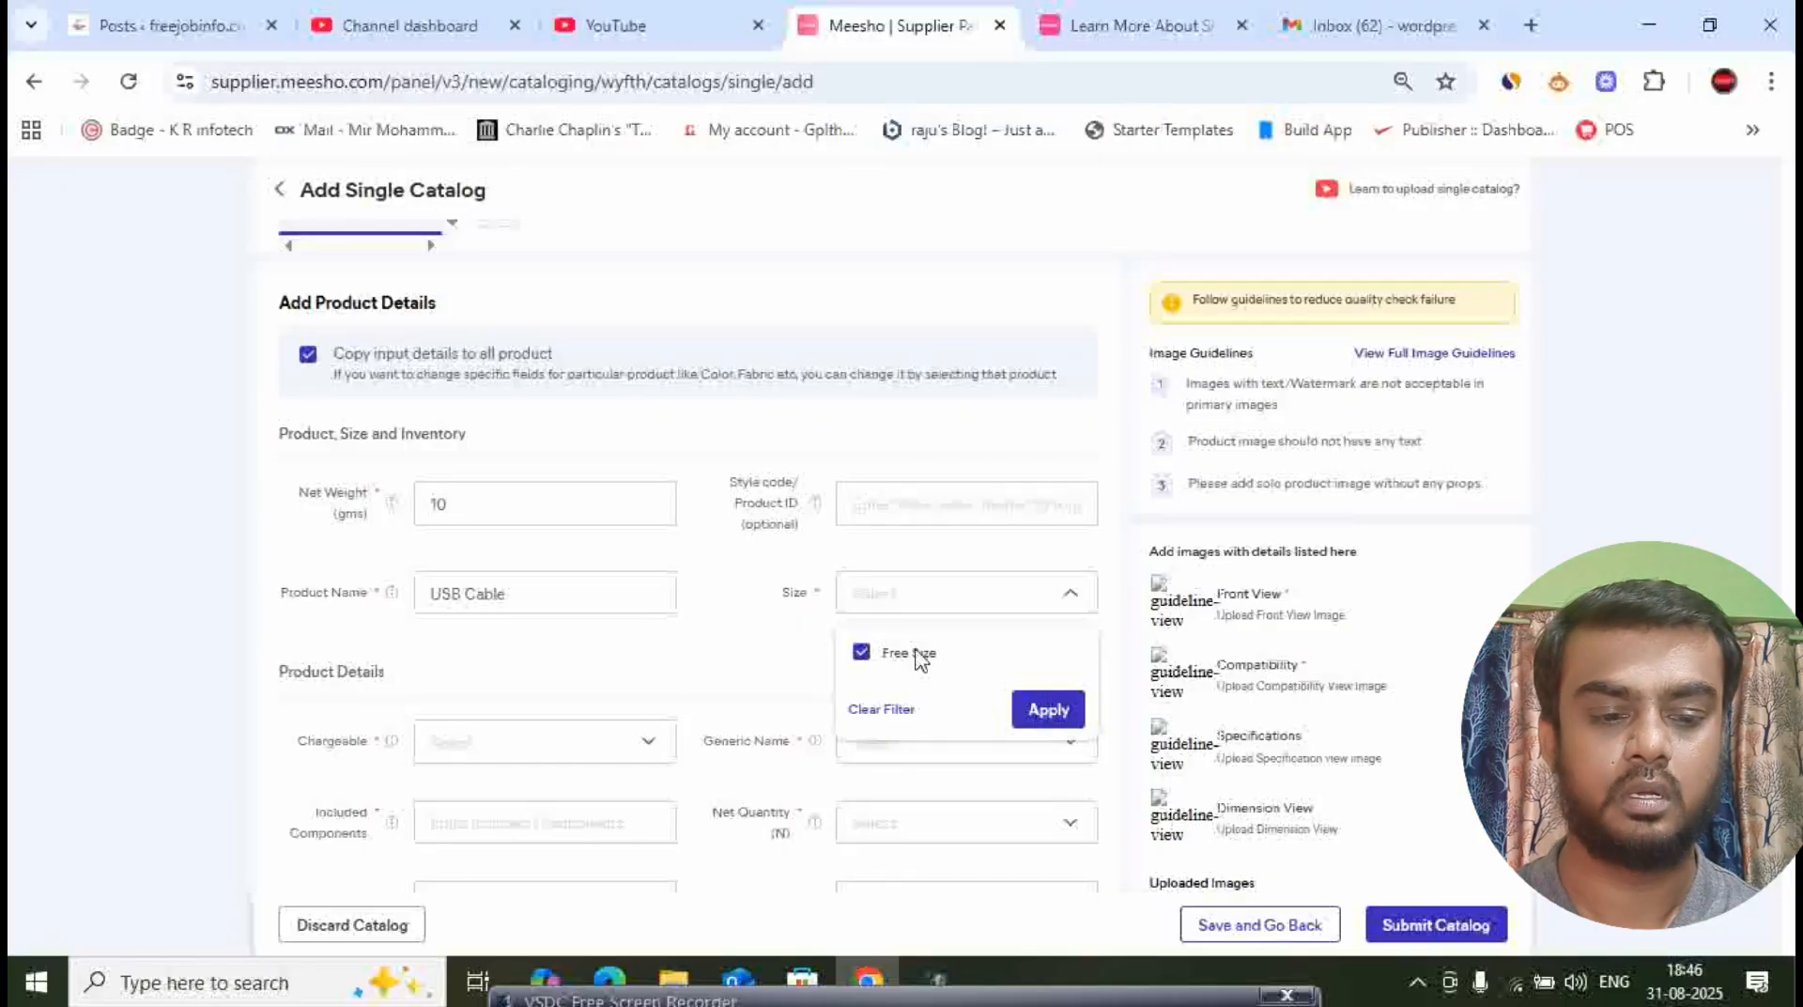
left_click(1046, 712)
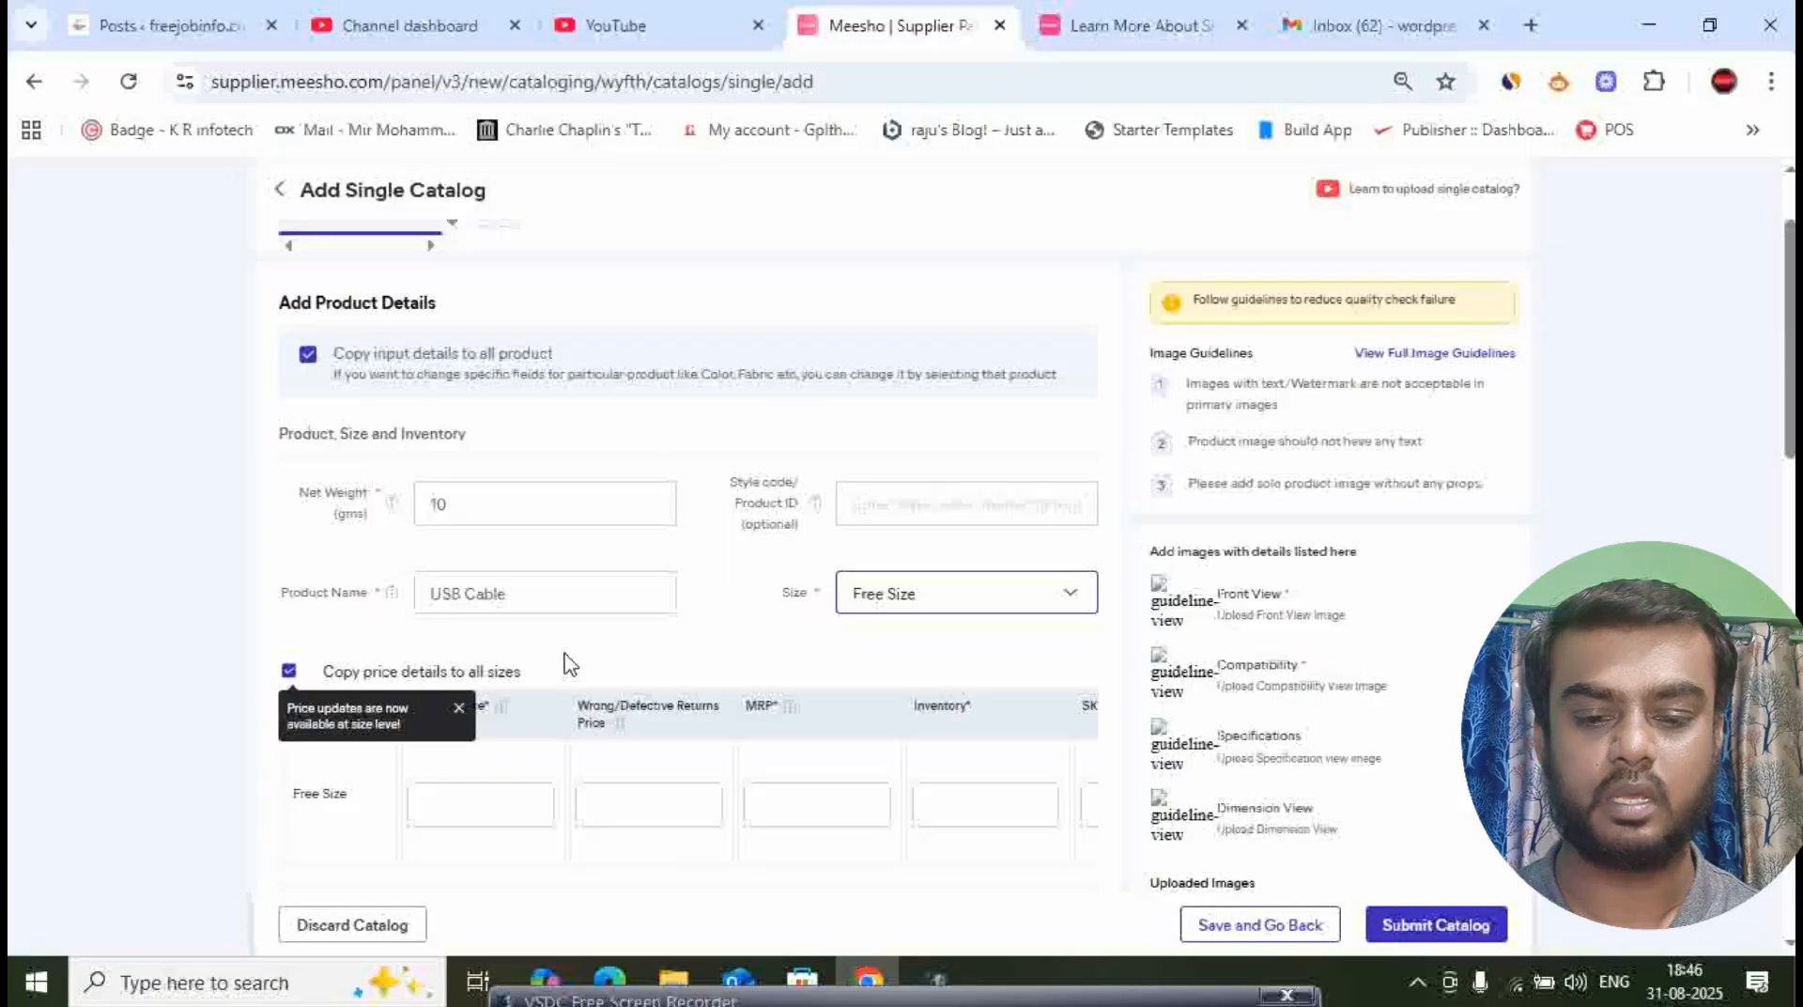
left_click(459, 708)
- For the Free Size variant, enter a Meesho price of 199, an MRP of 1999 and an inventory of 1
scroll(609, 668, "down", 3)
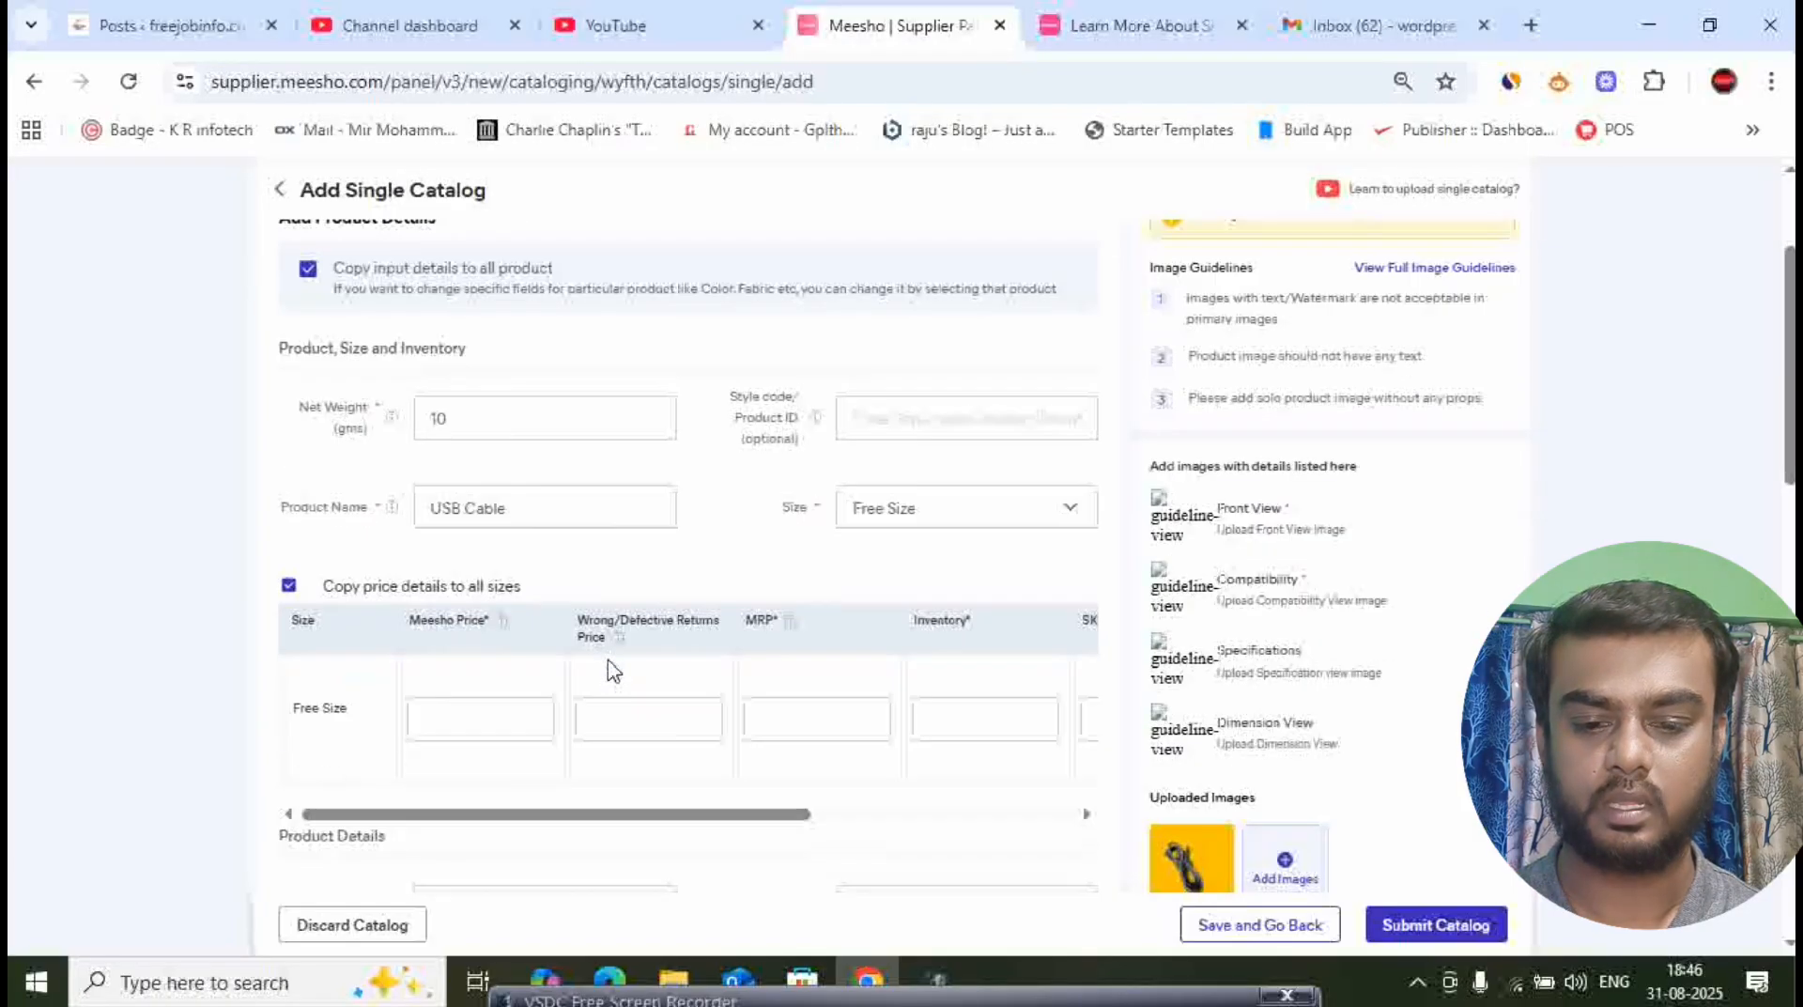
left_click(494, 531)
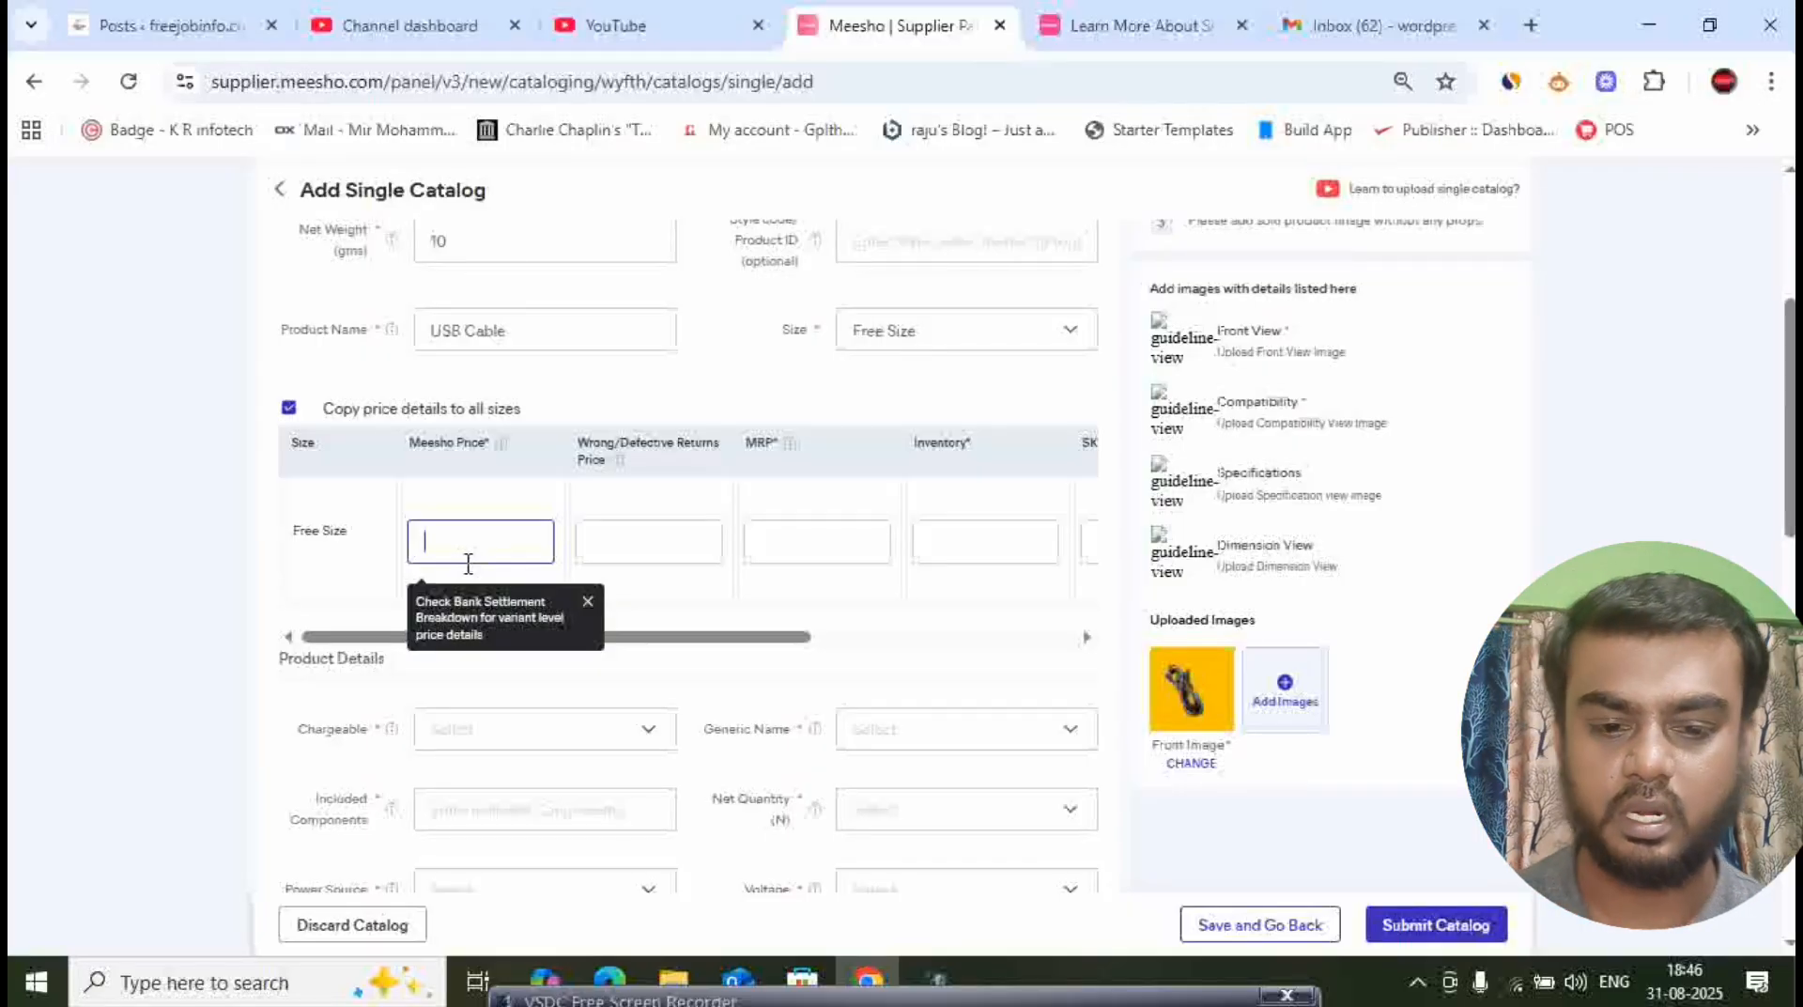
type("199")
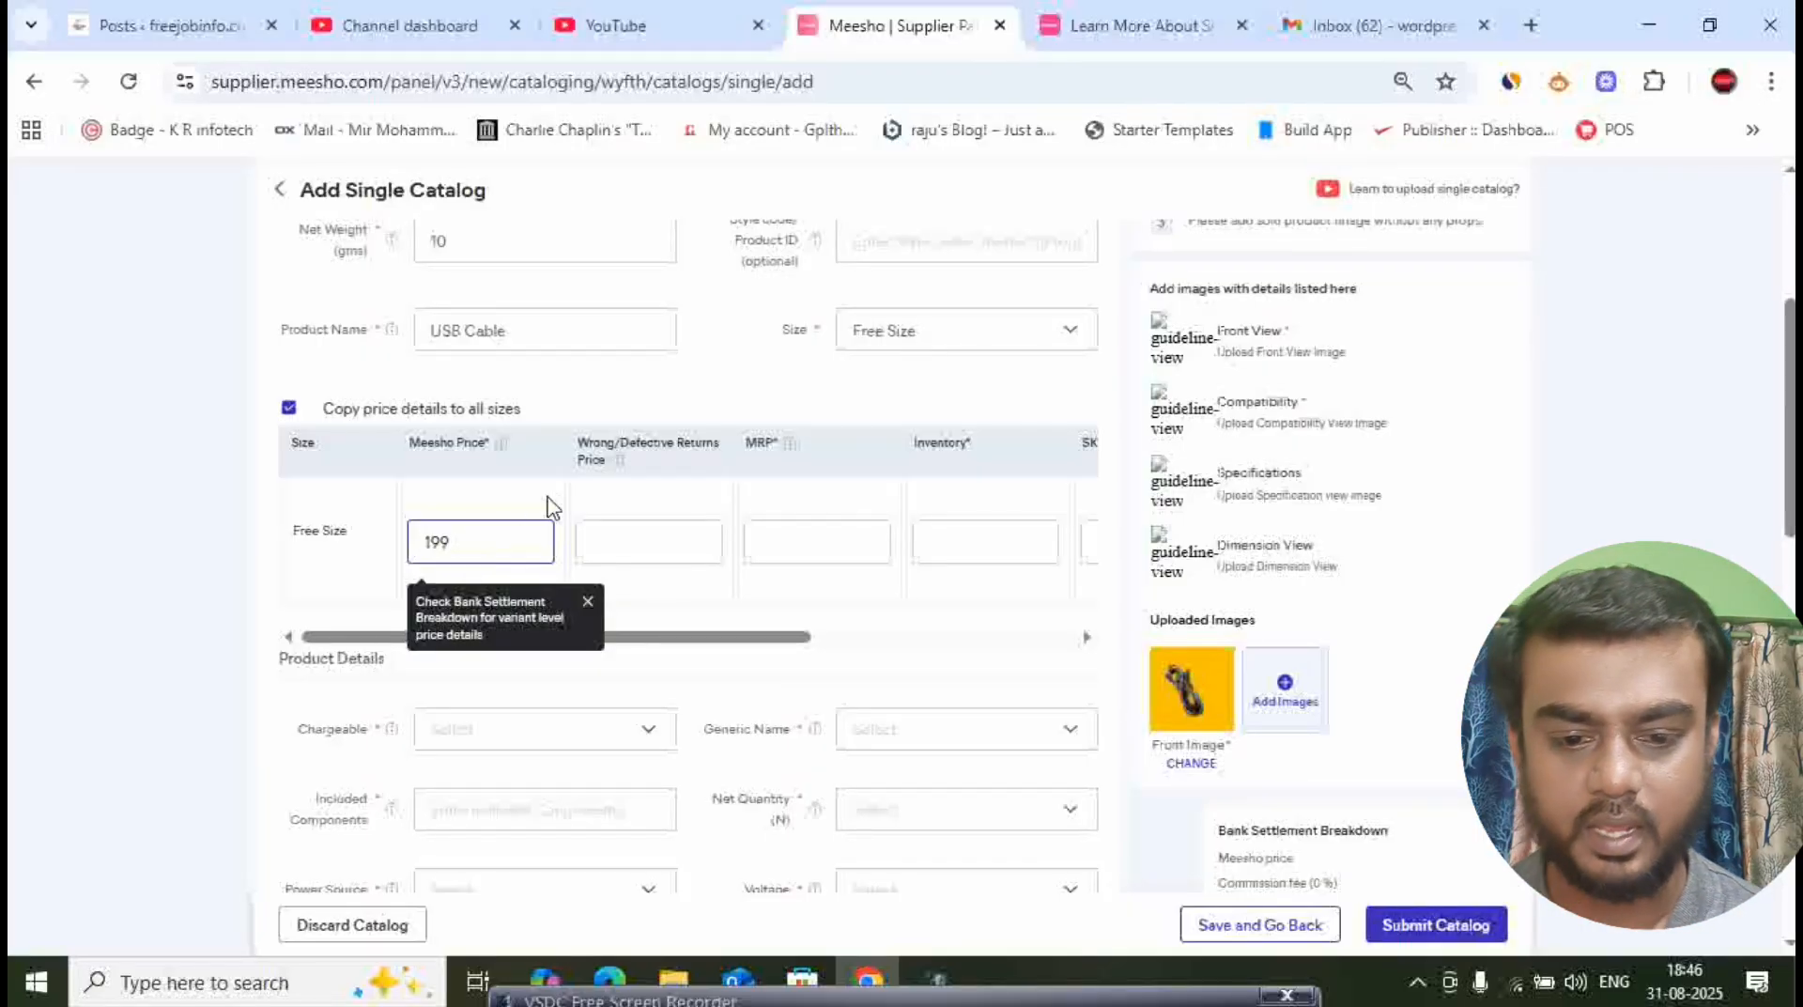
key("Tab")
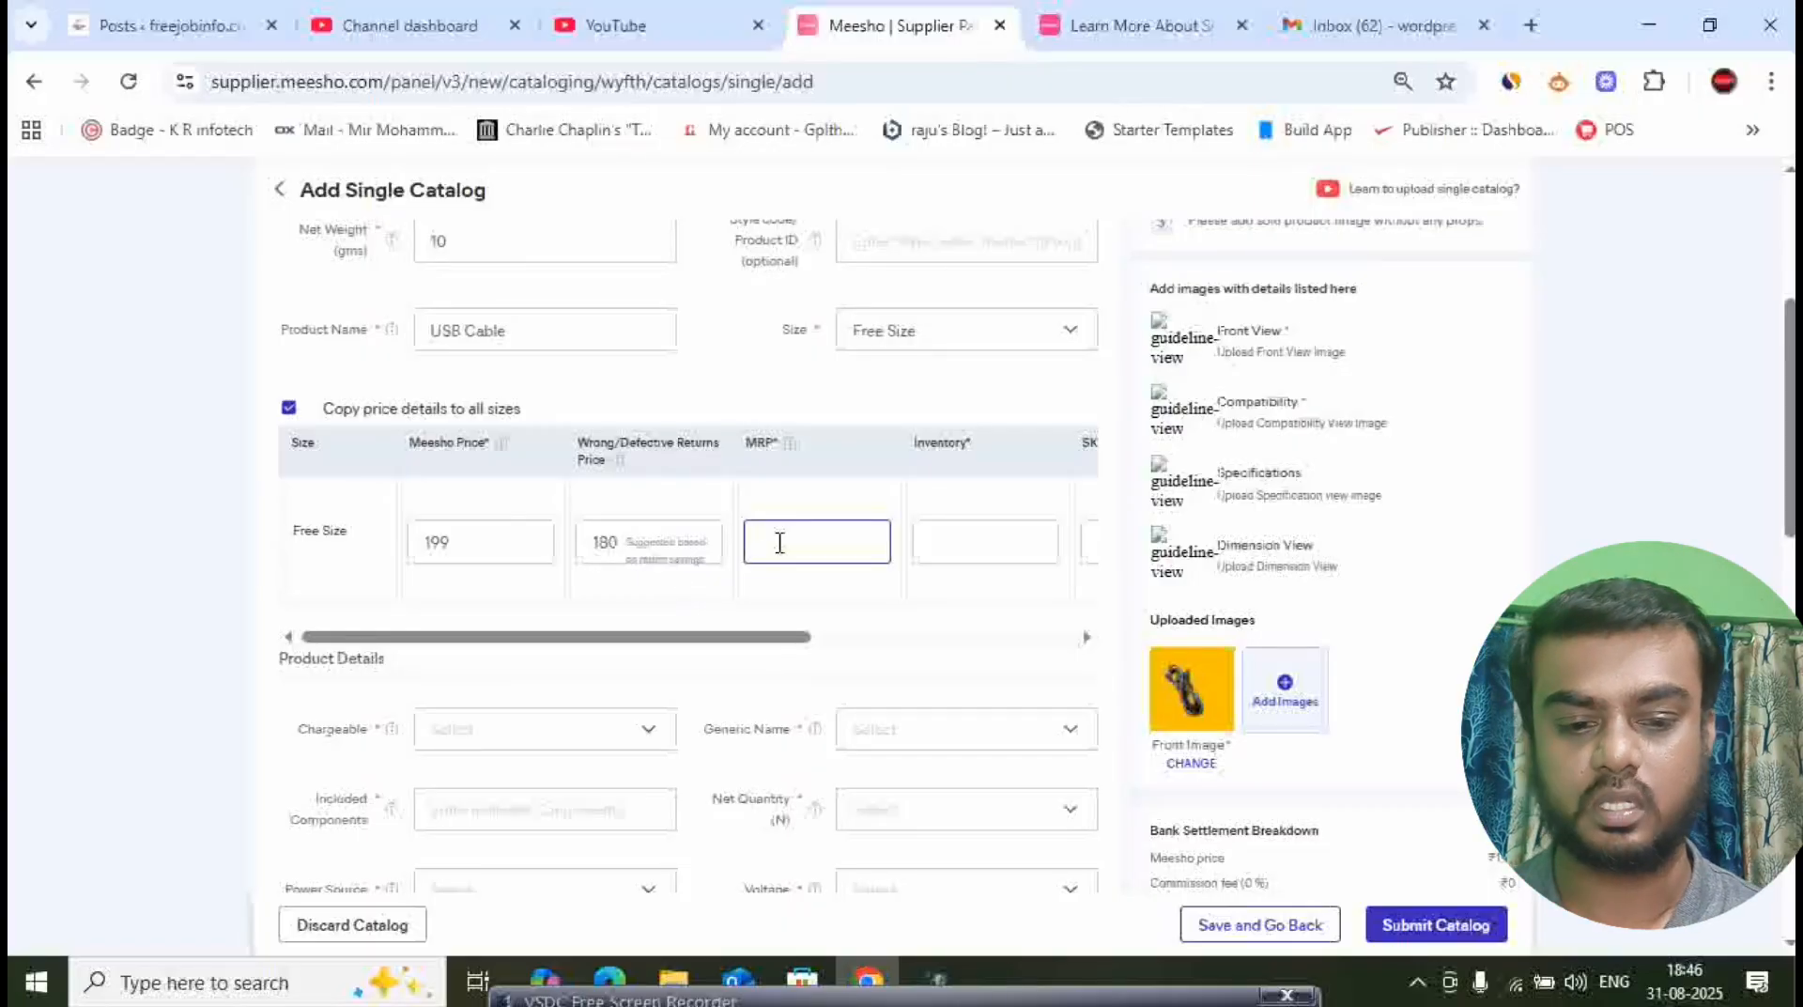
type("1")
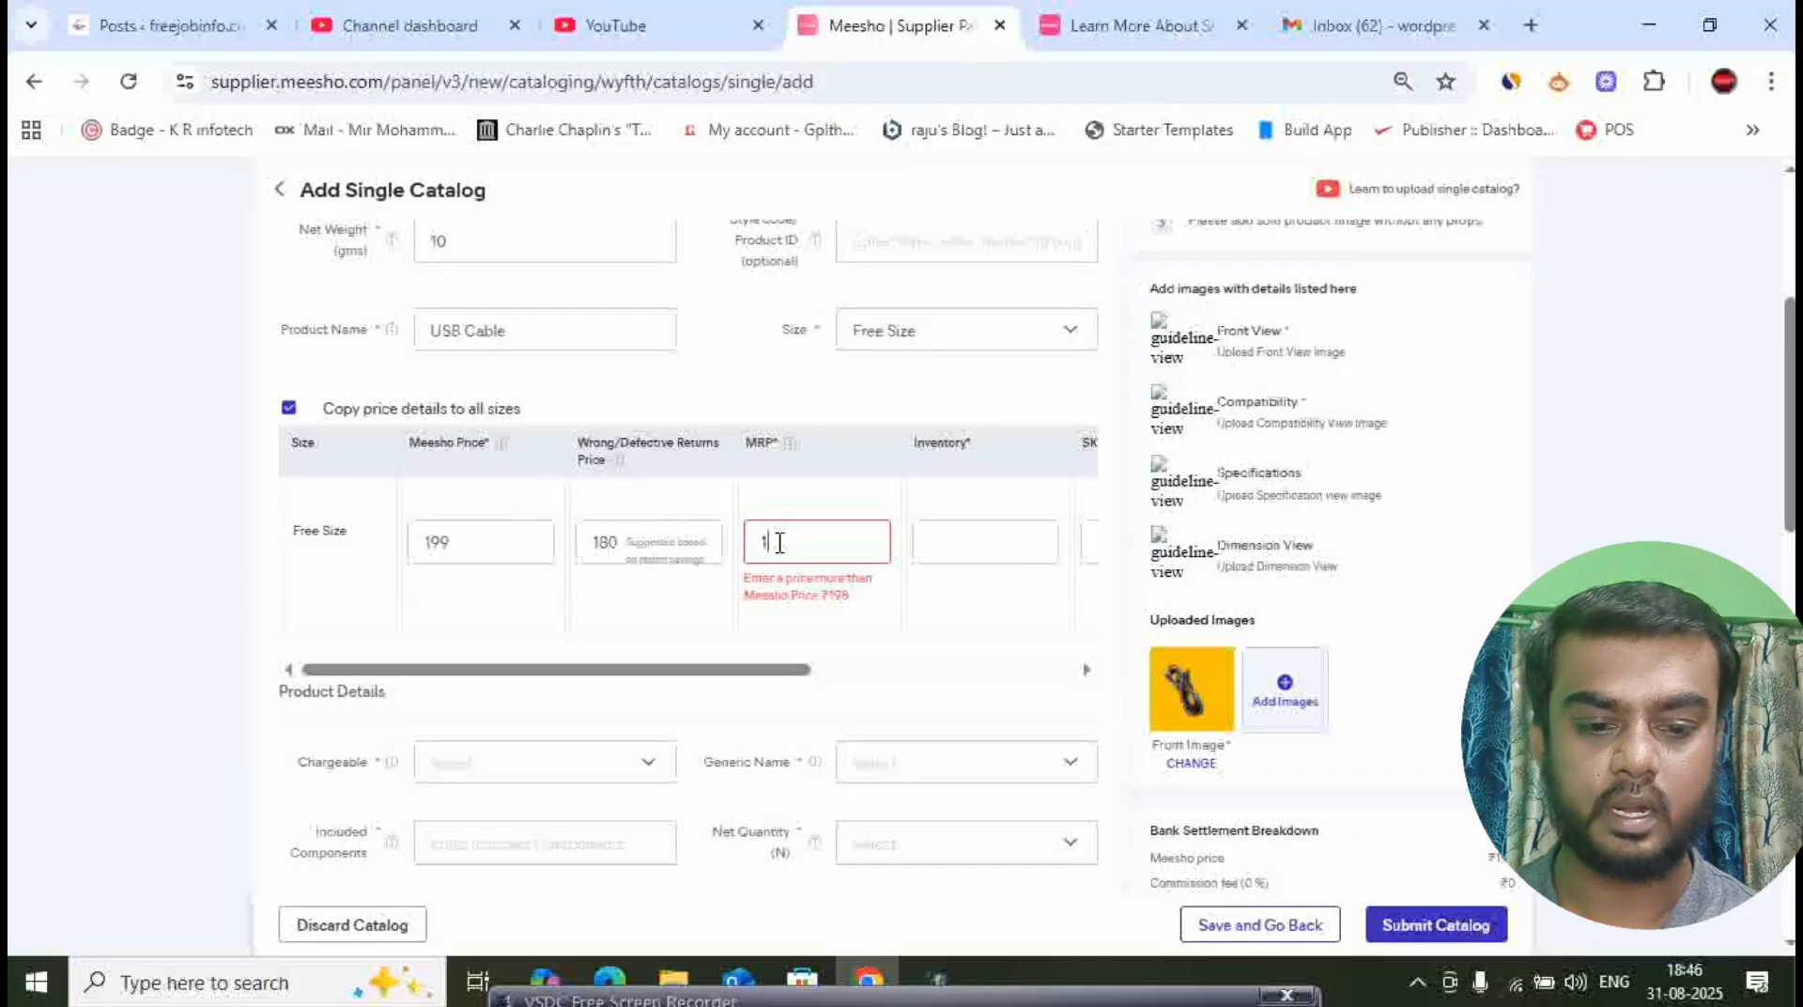
type("999")
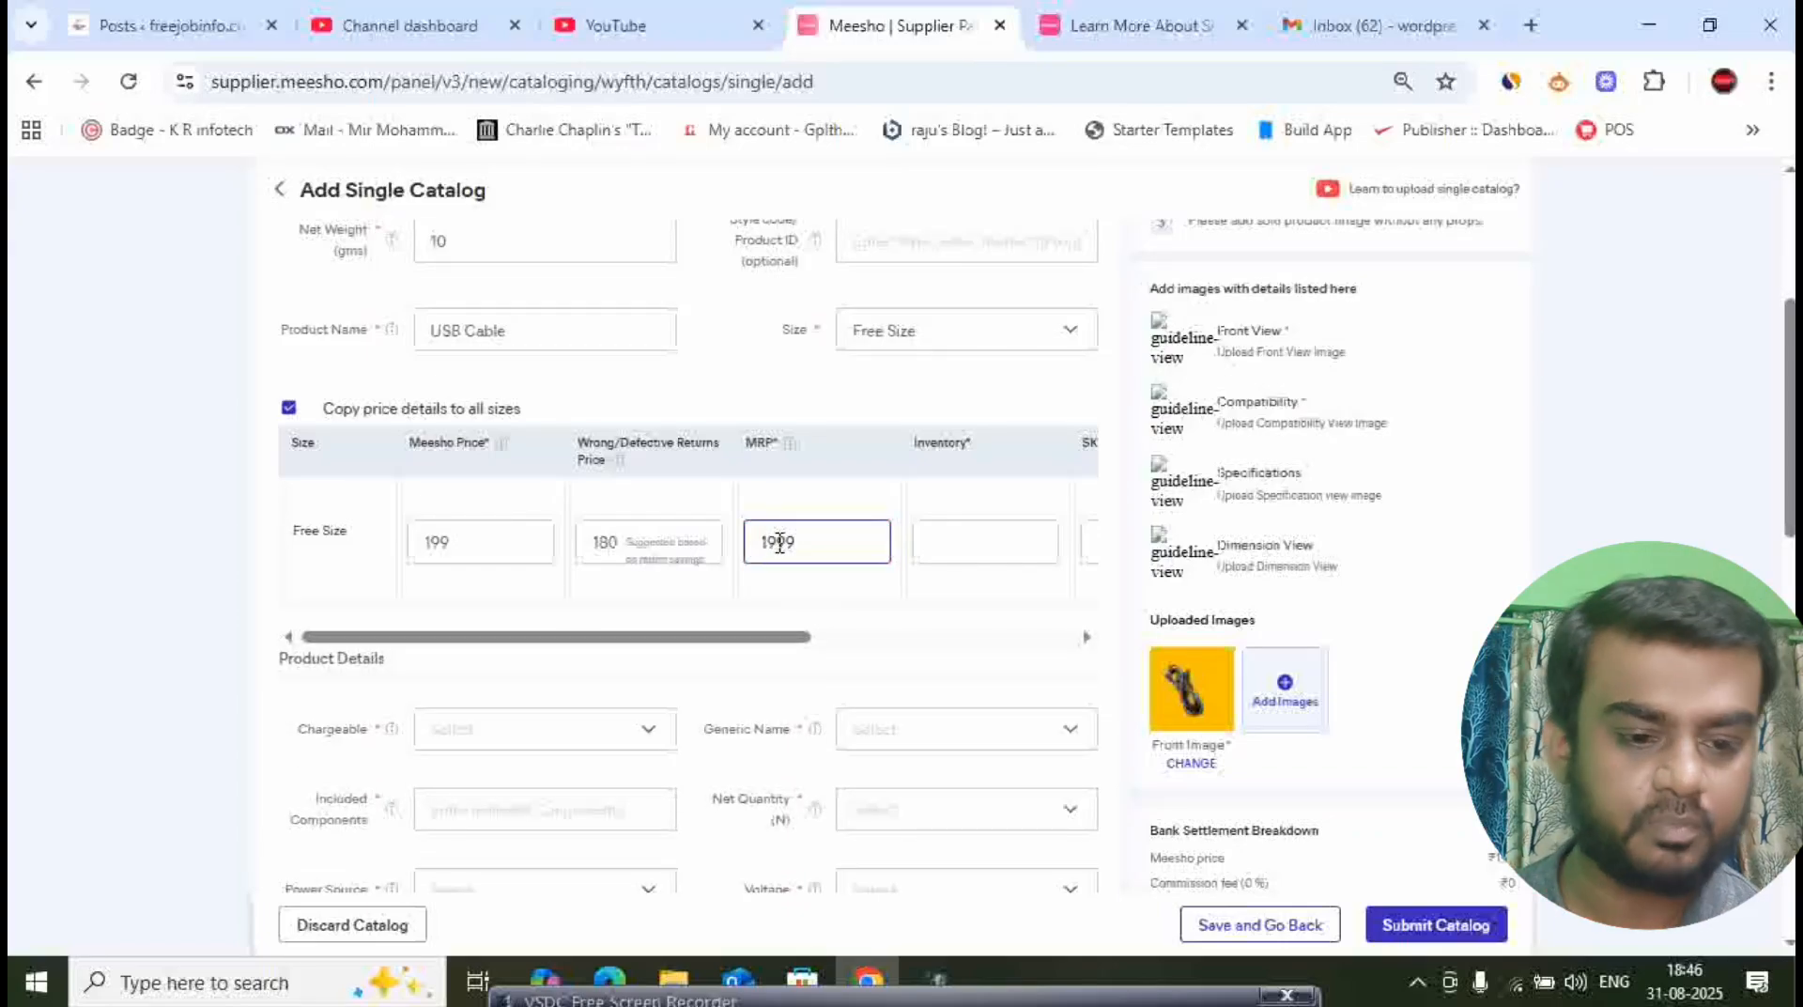
left_click(972, 556)
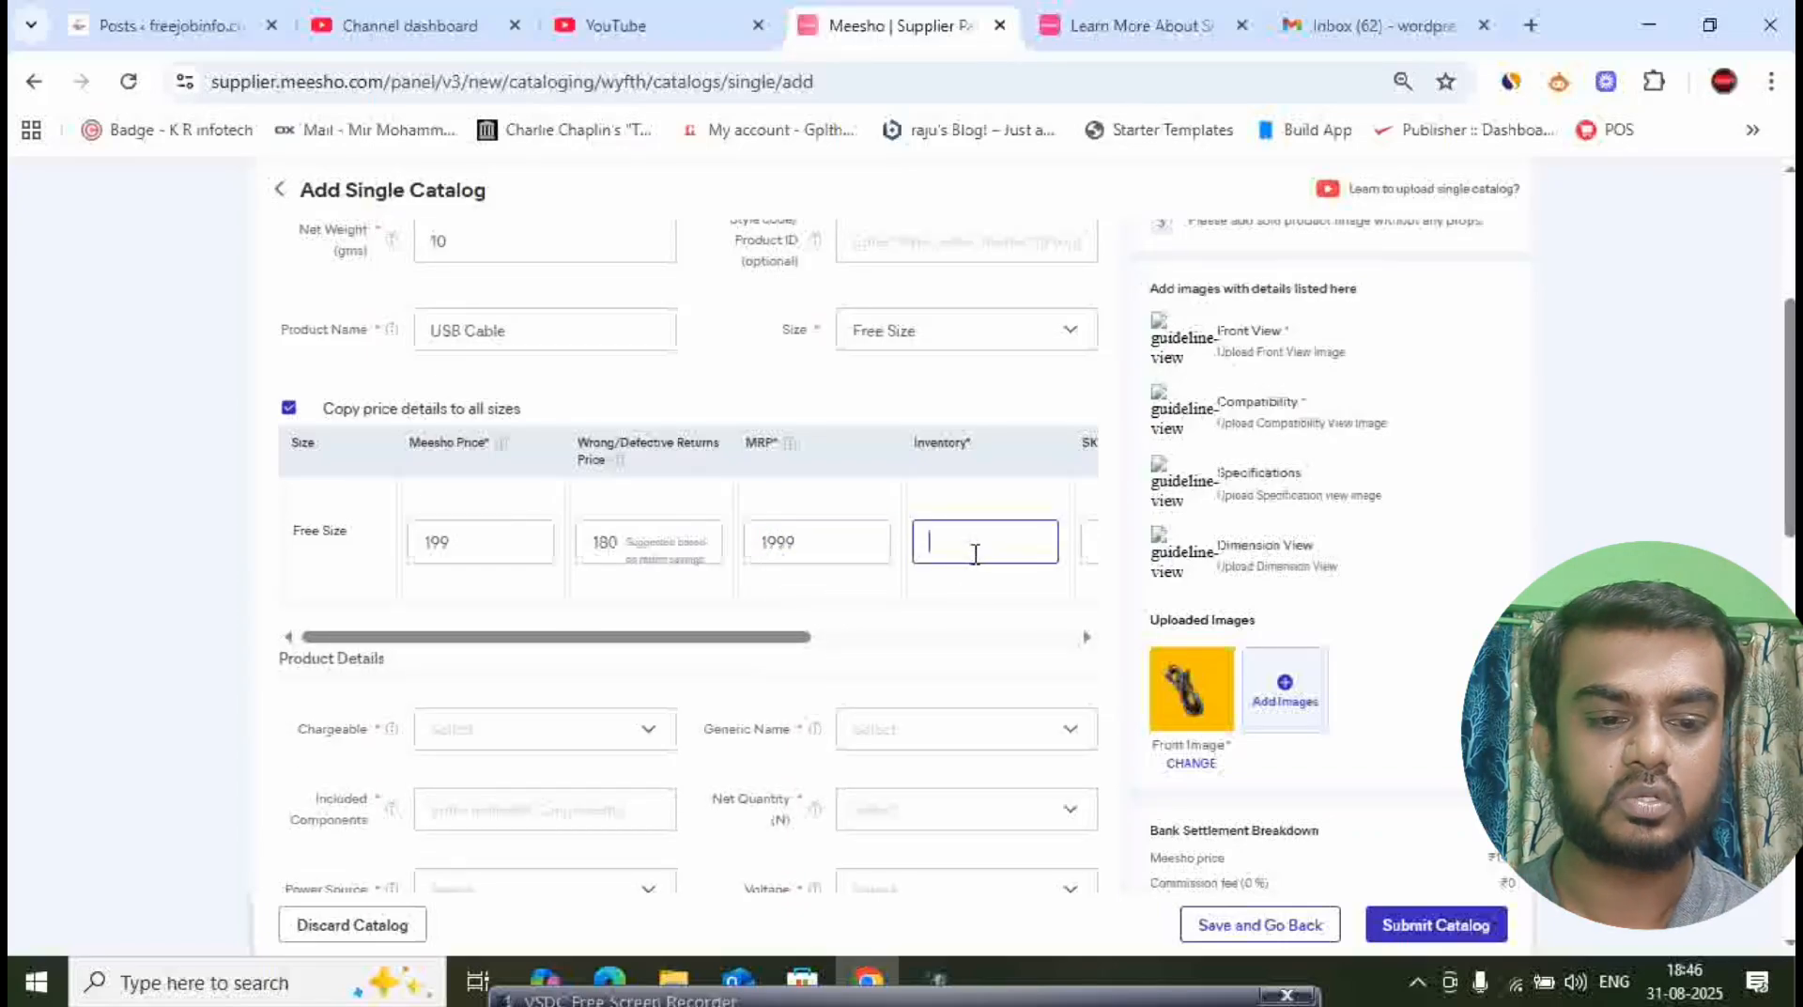
type("1")
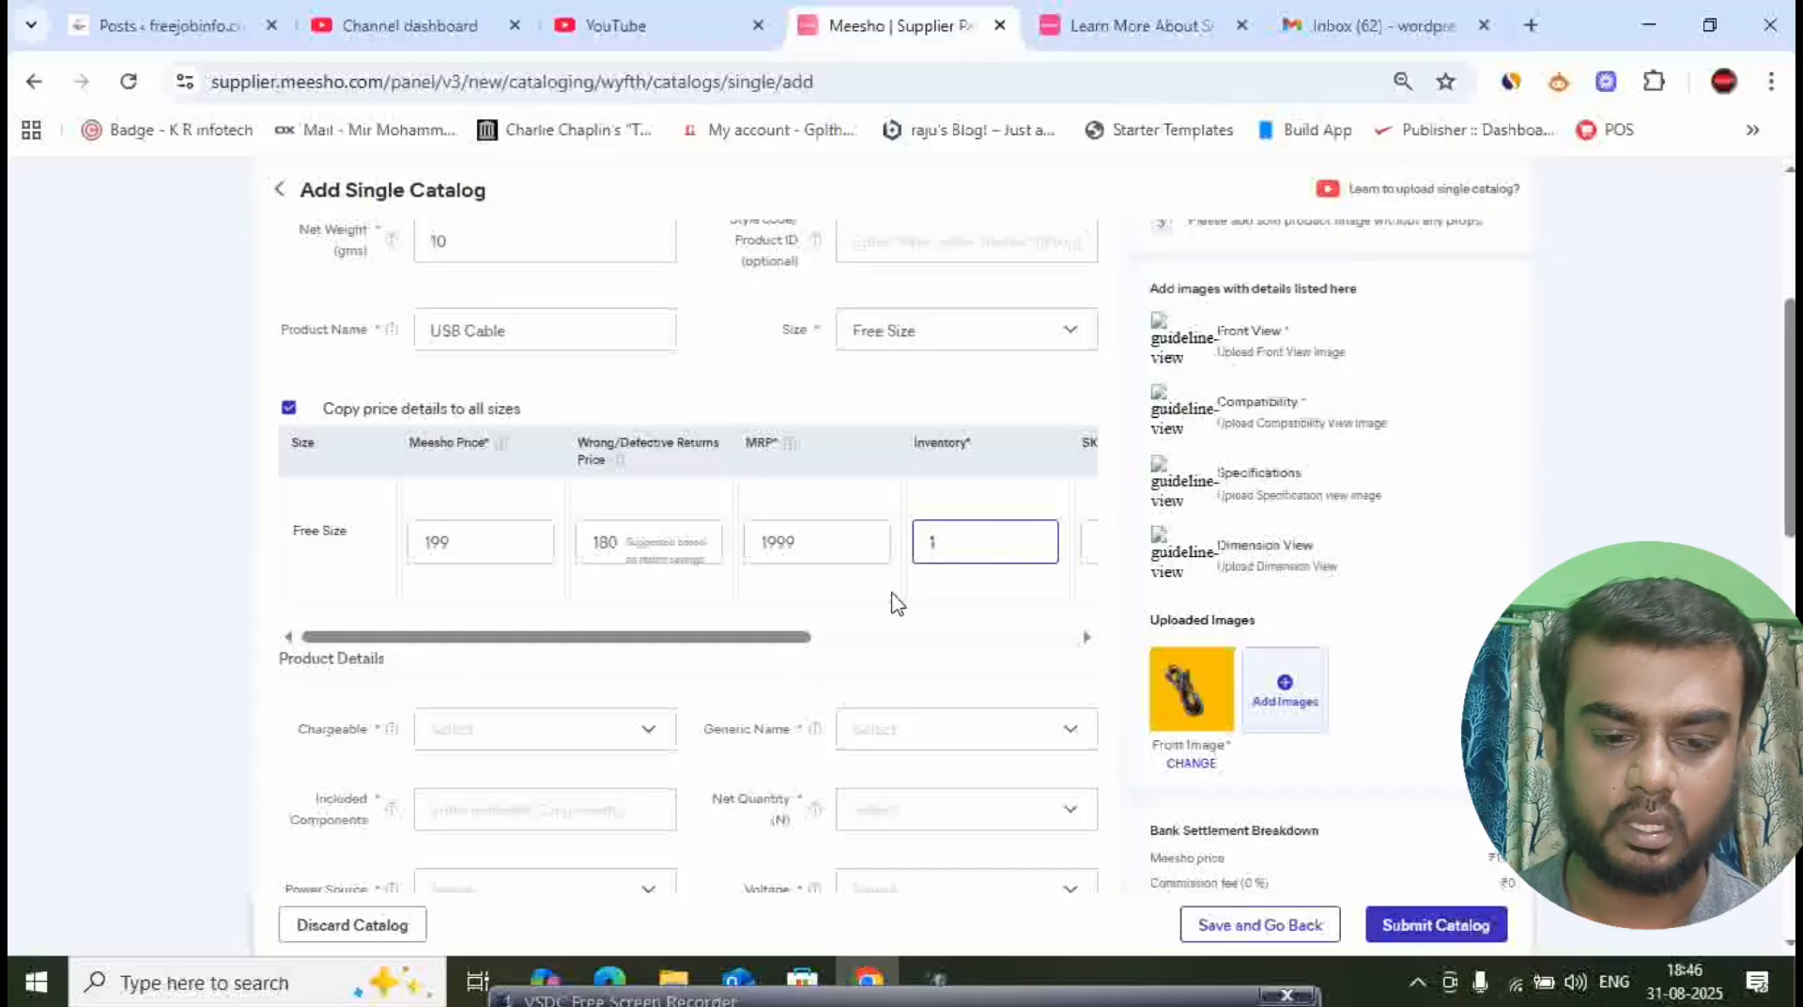
- Set the Free Size variant's length size to 10 centimetres, leaving the optional SKU ID empty
left_click_drag(780, 639, 993, 664)
left_click(835, 547)
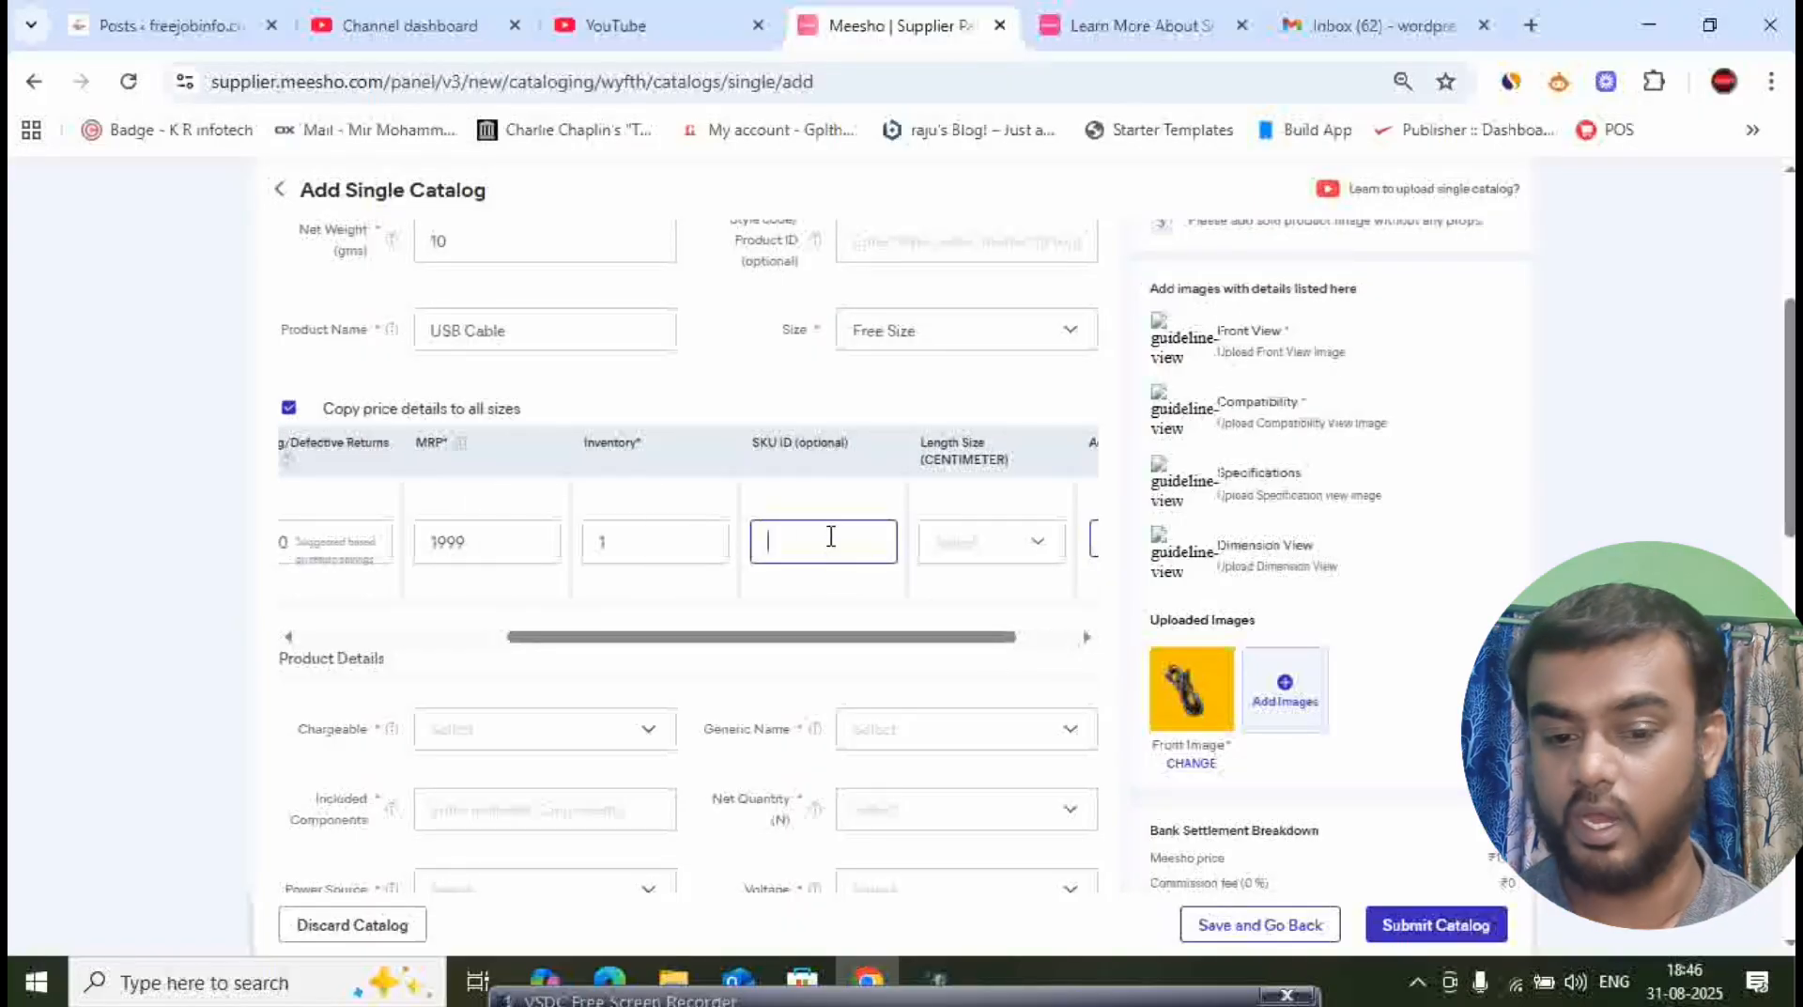
left_click(1011, 559)
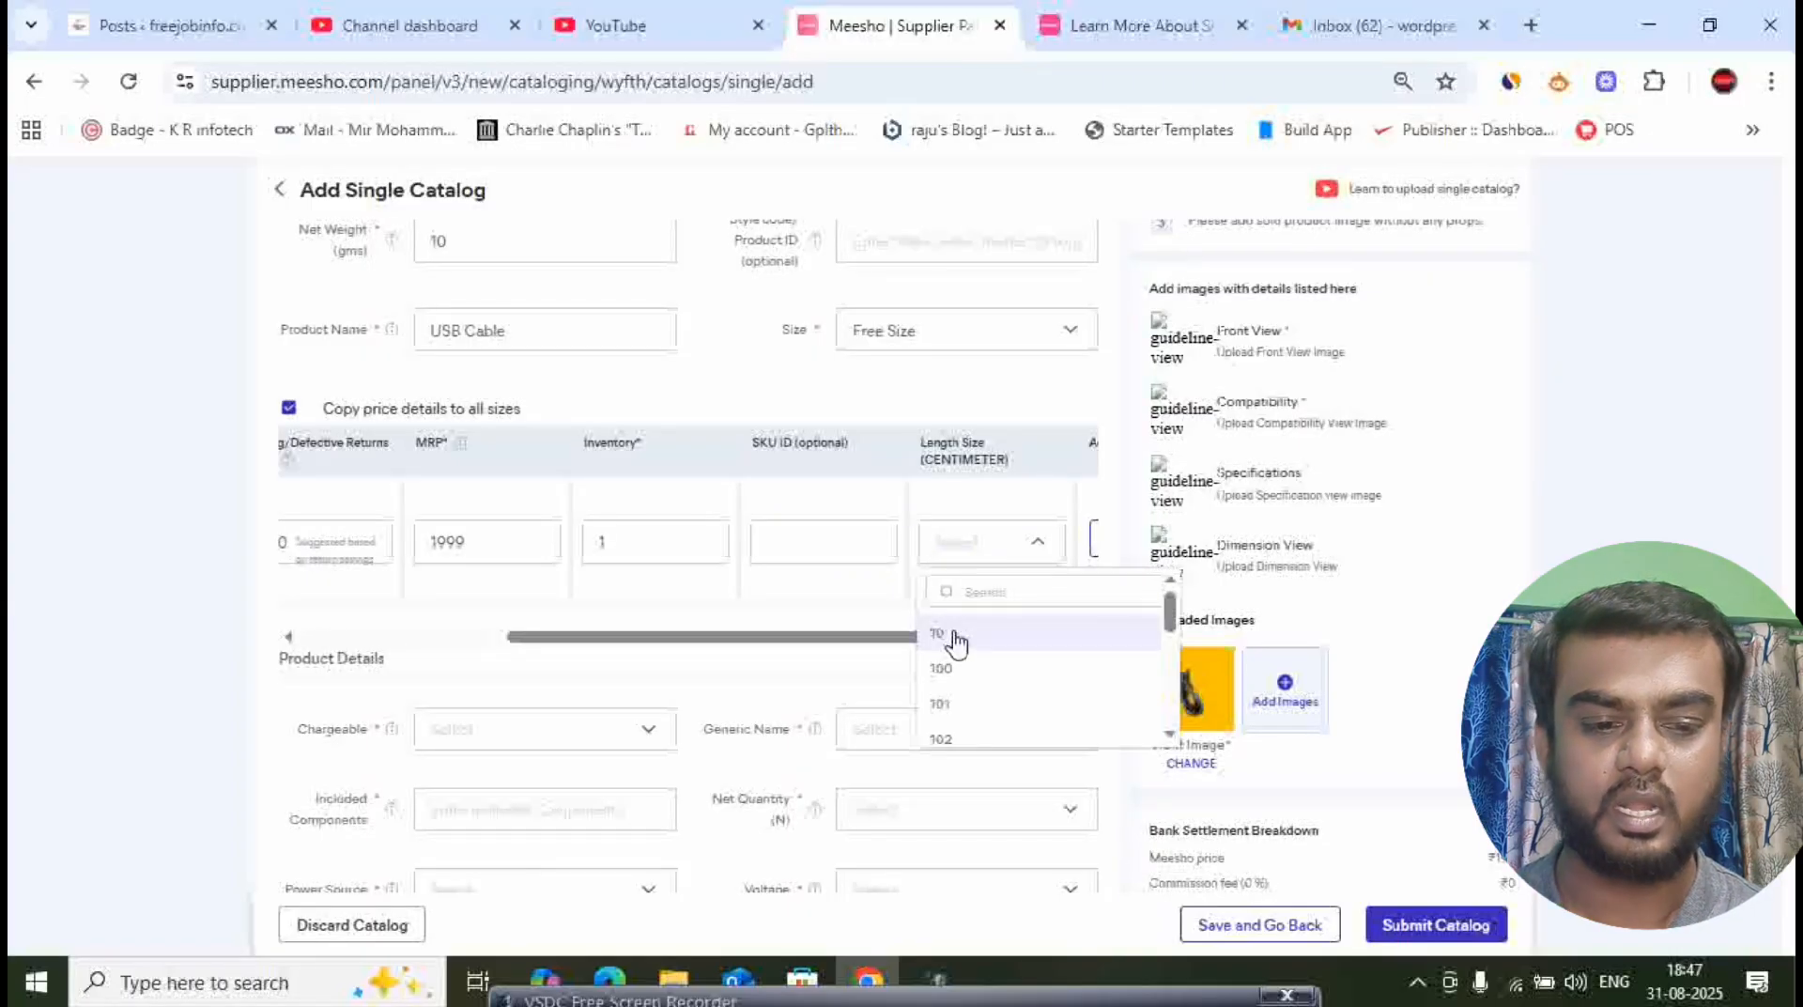
left_click(952, 635)
left_click_drag(830, 640, 467, 656)
- In the product details, set Chargeable to No and the generic name to Cables
scroll(563, 620, "down", 2)
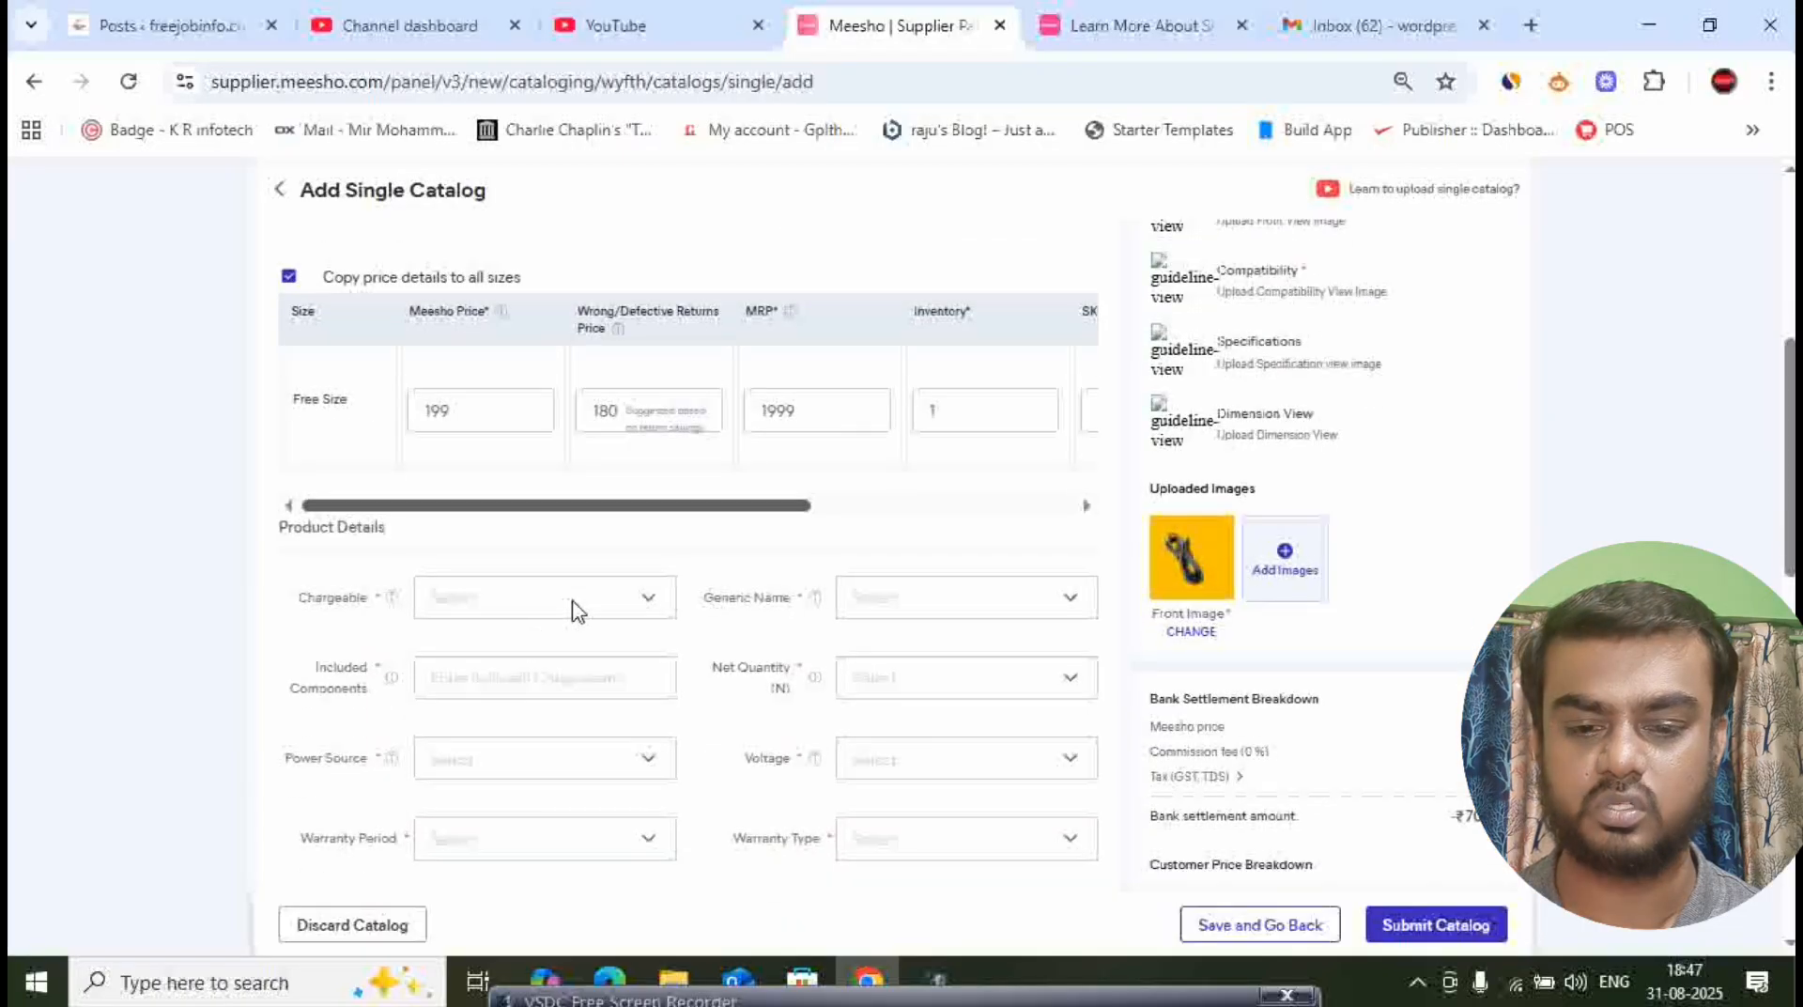
left_click(543, 608)
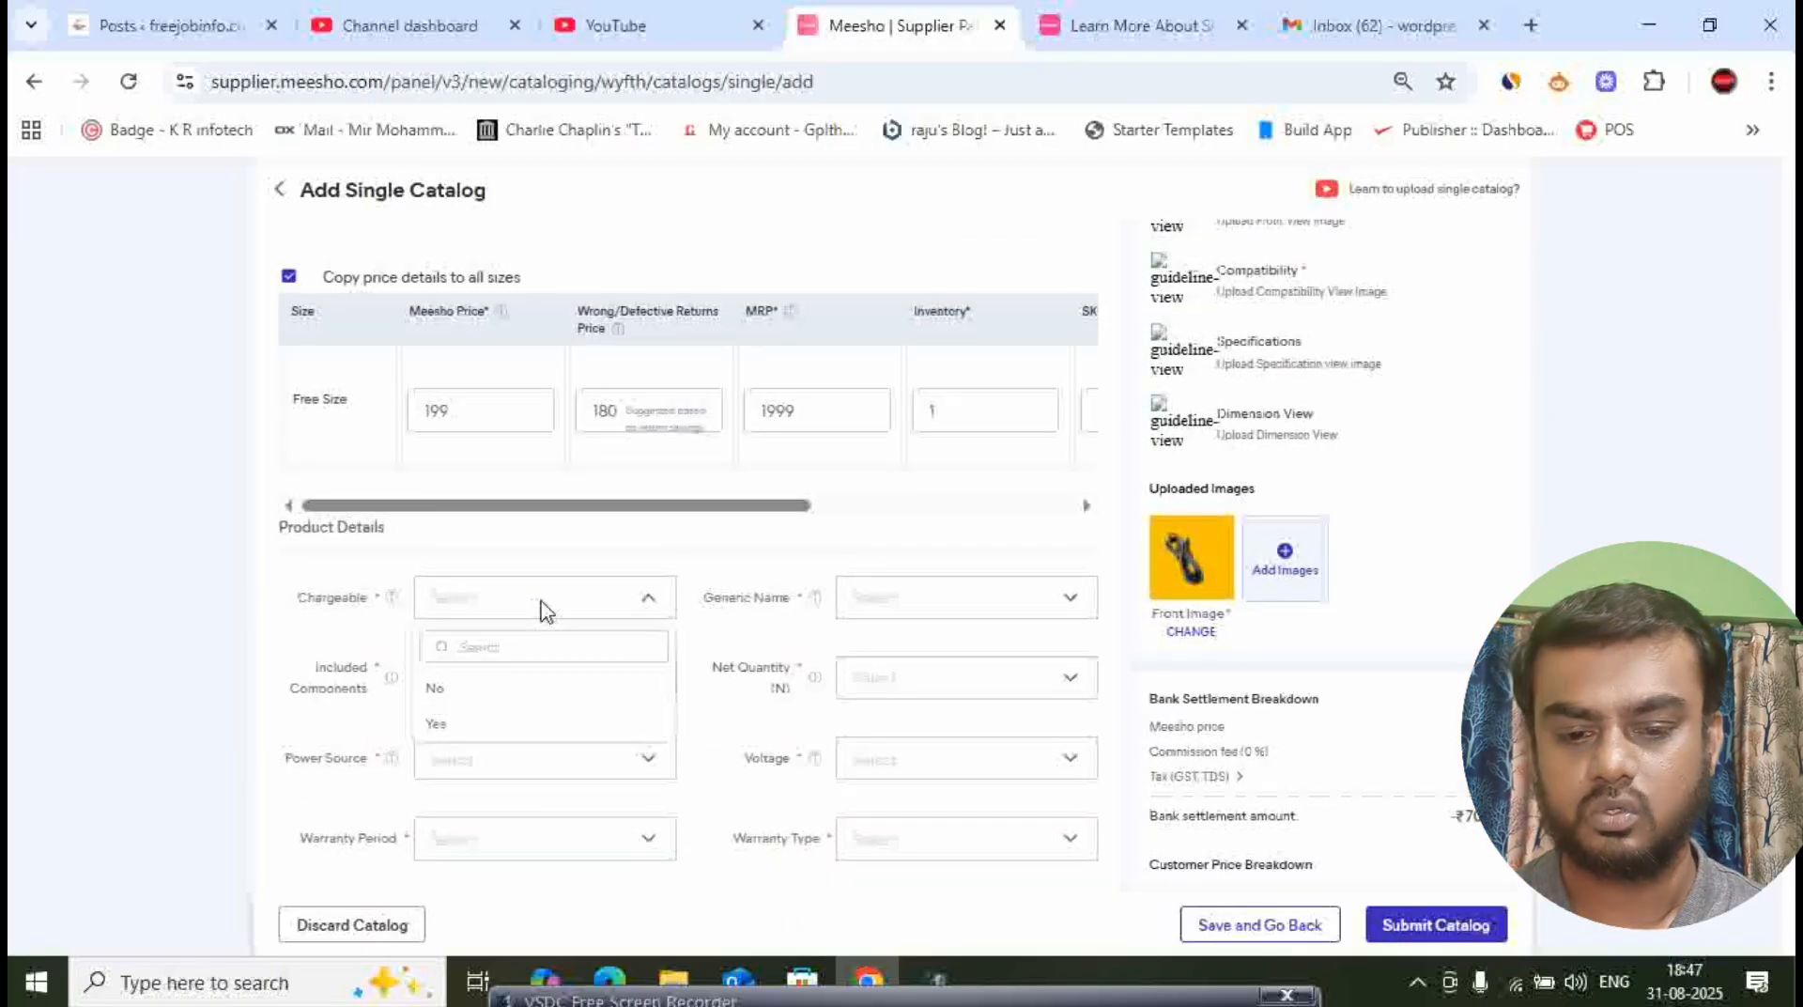
left_click(460, 695)
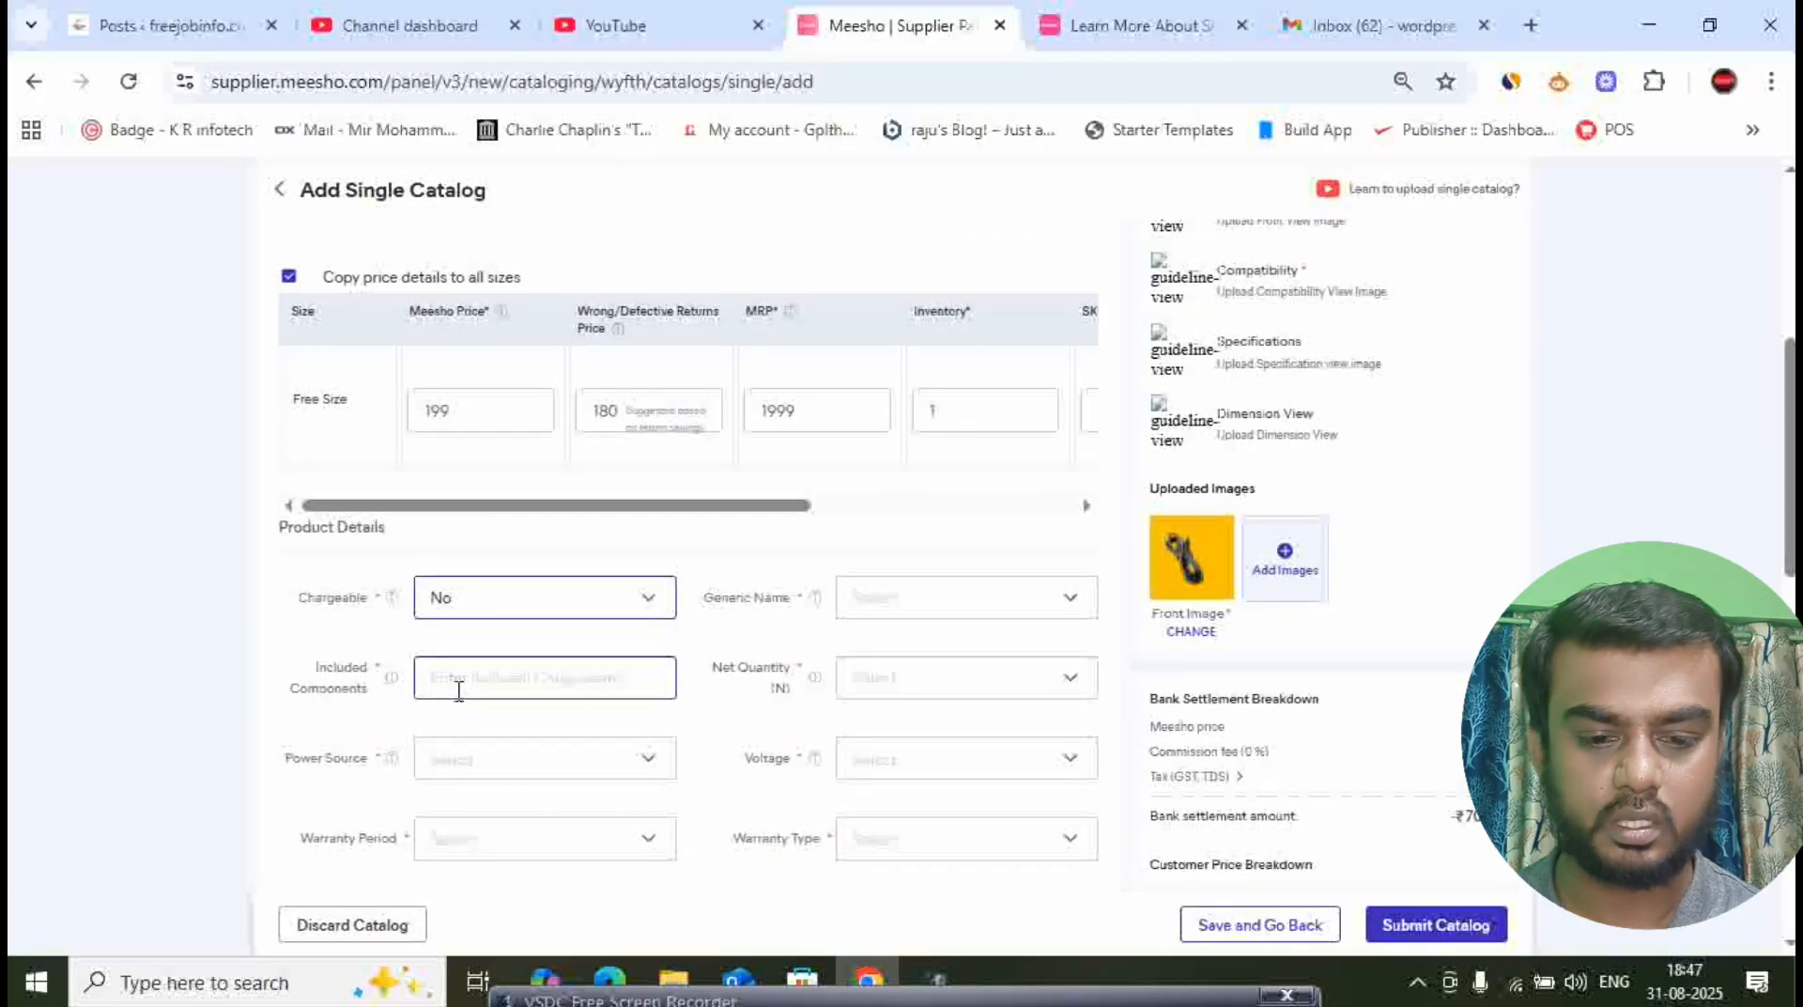
left_click(934, 614)
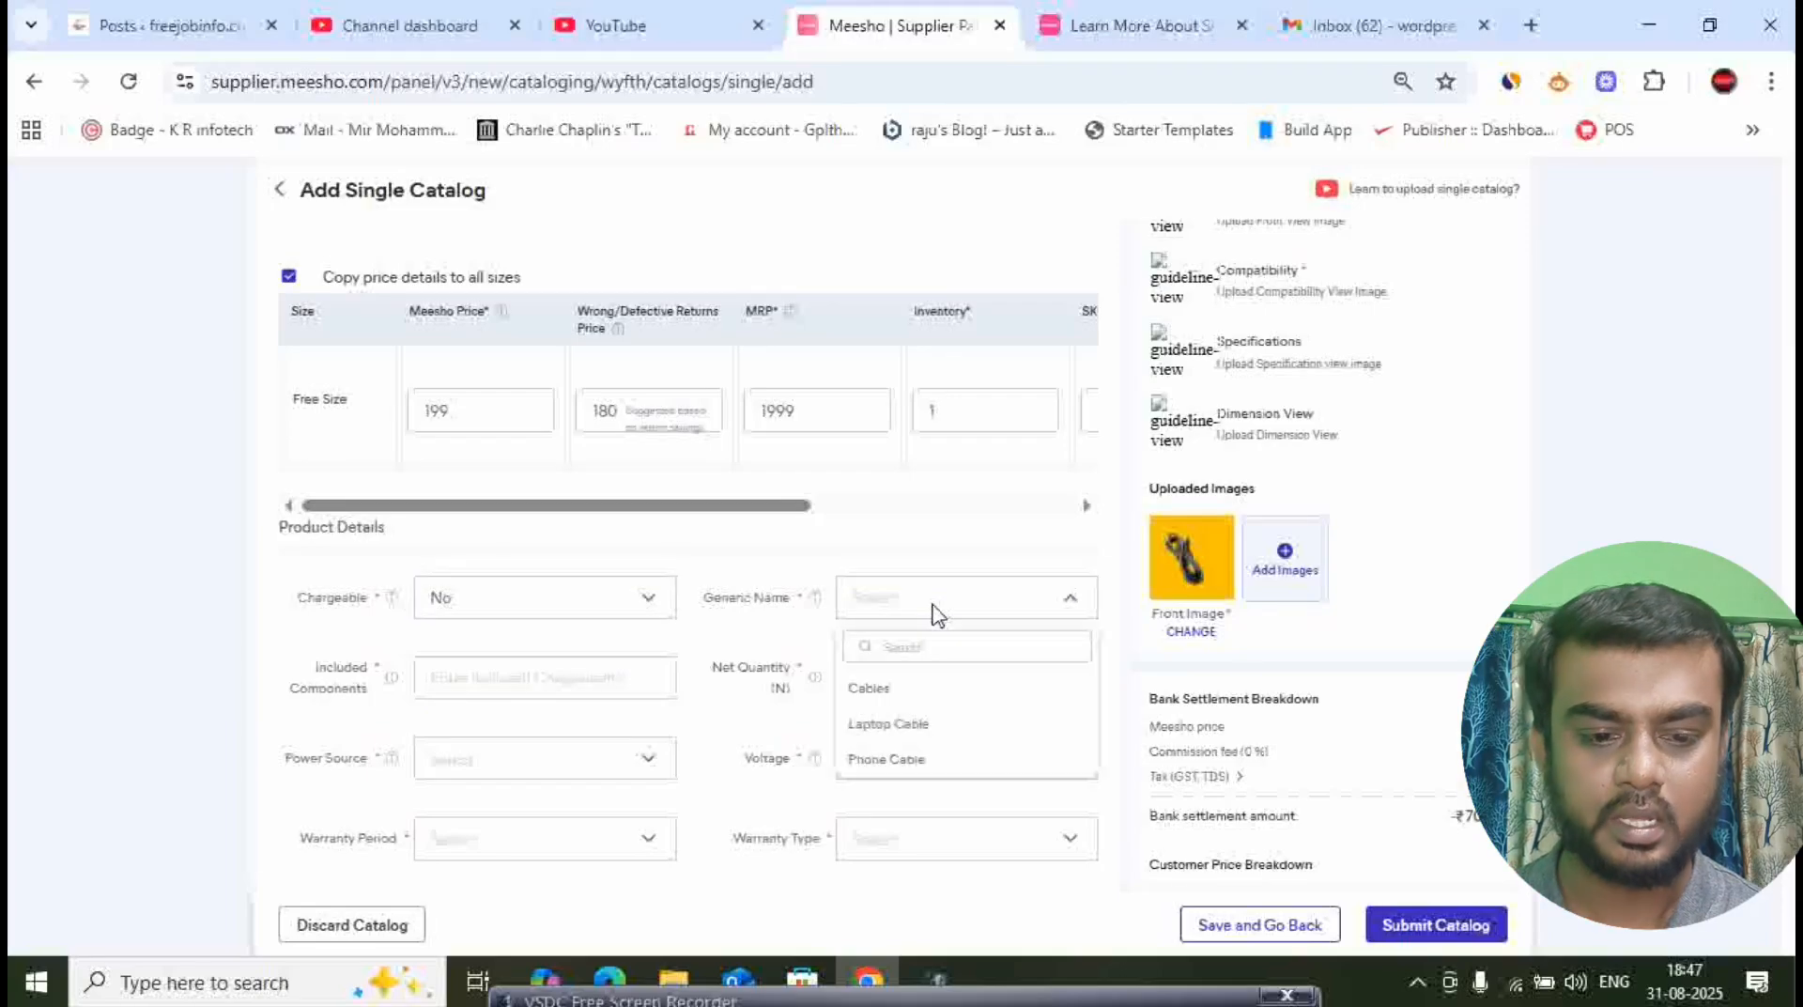
left_click(881, 695)
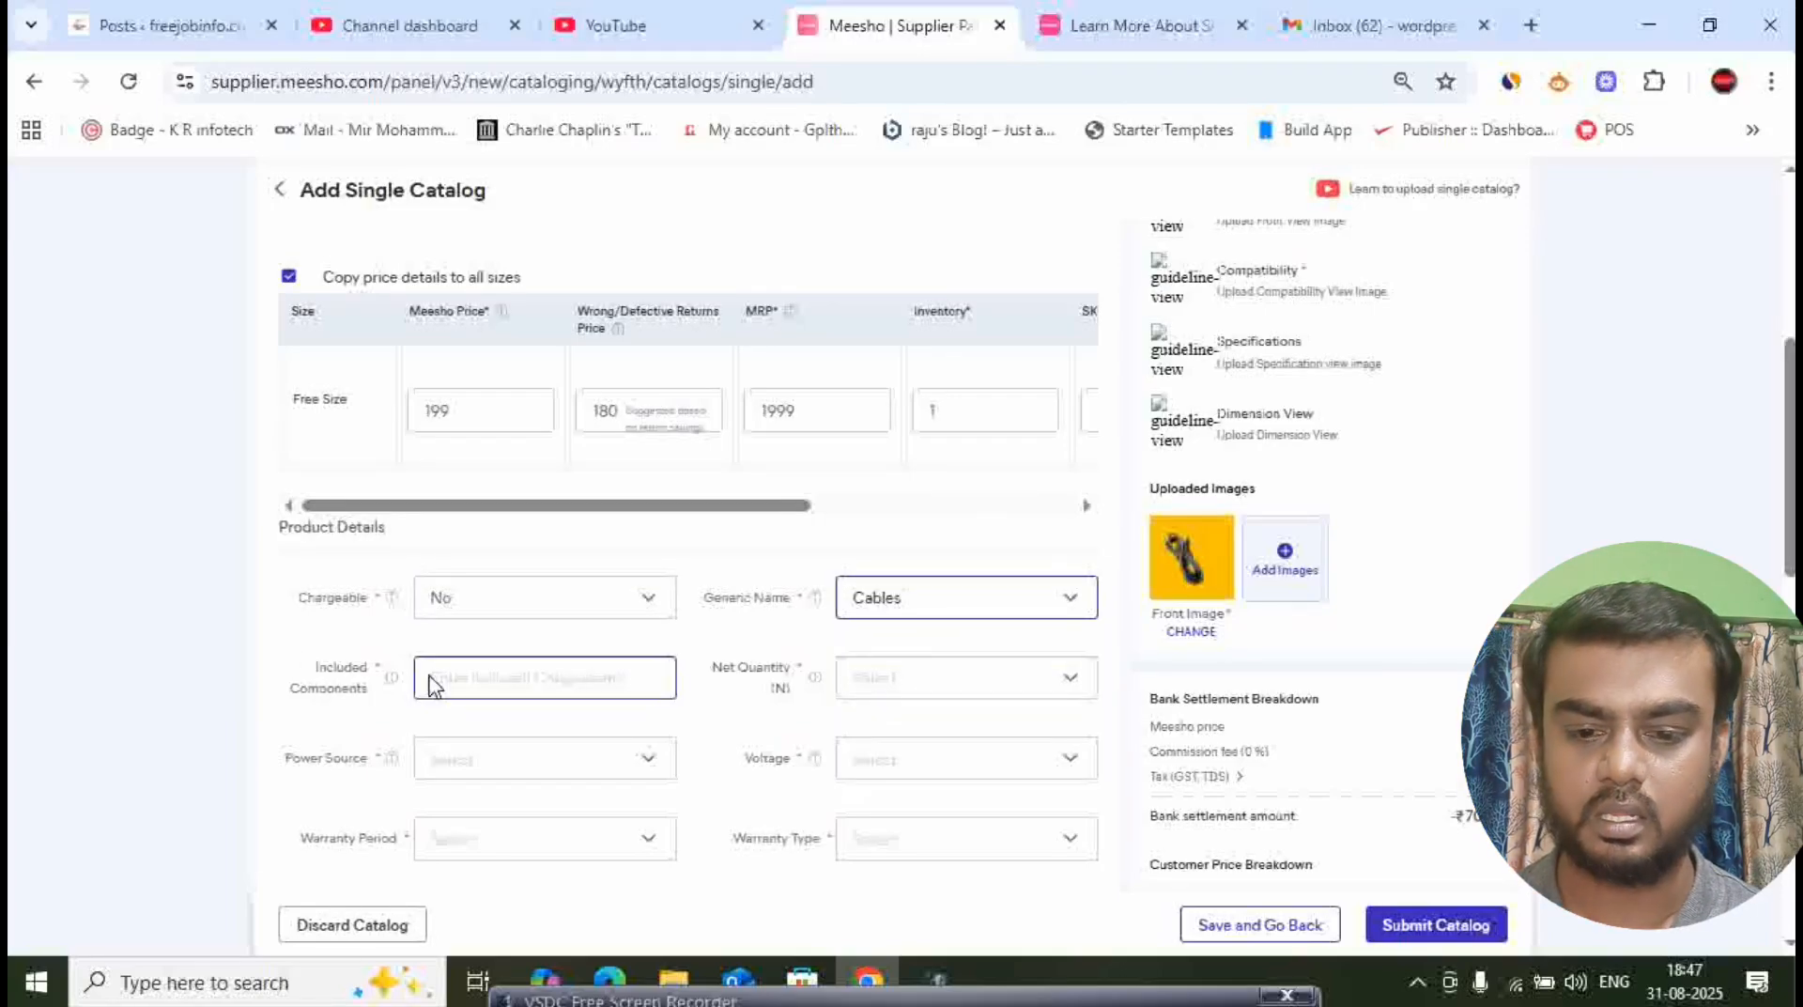
- In the product details, set the included components to NA and the net quantity to 1
scroll(489, 645, "down", 3)
left_click(534, 416)
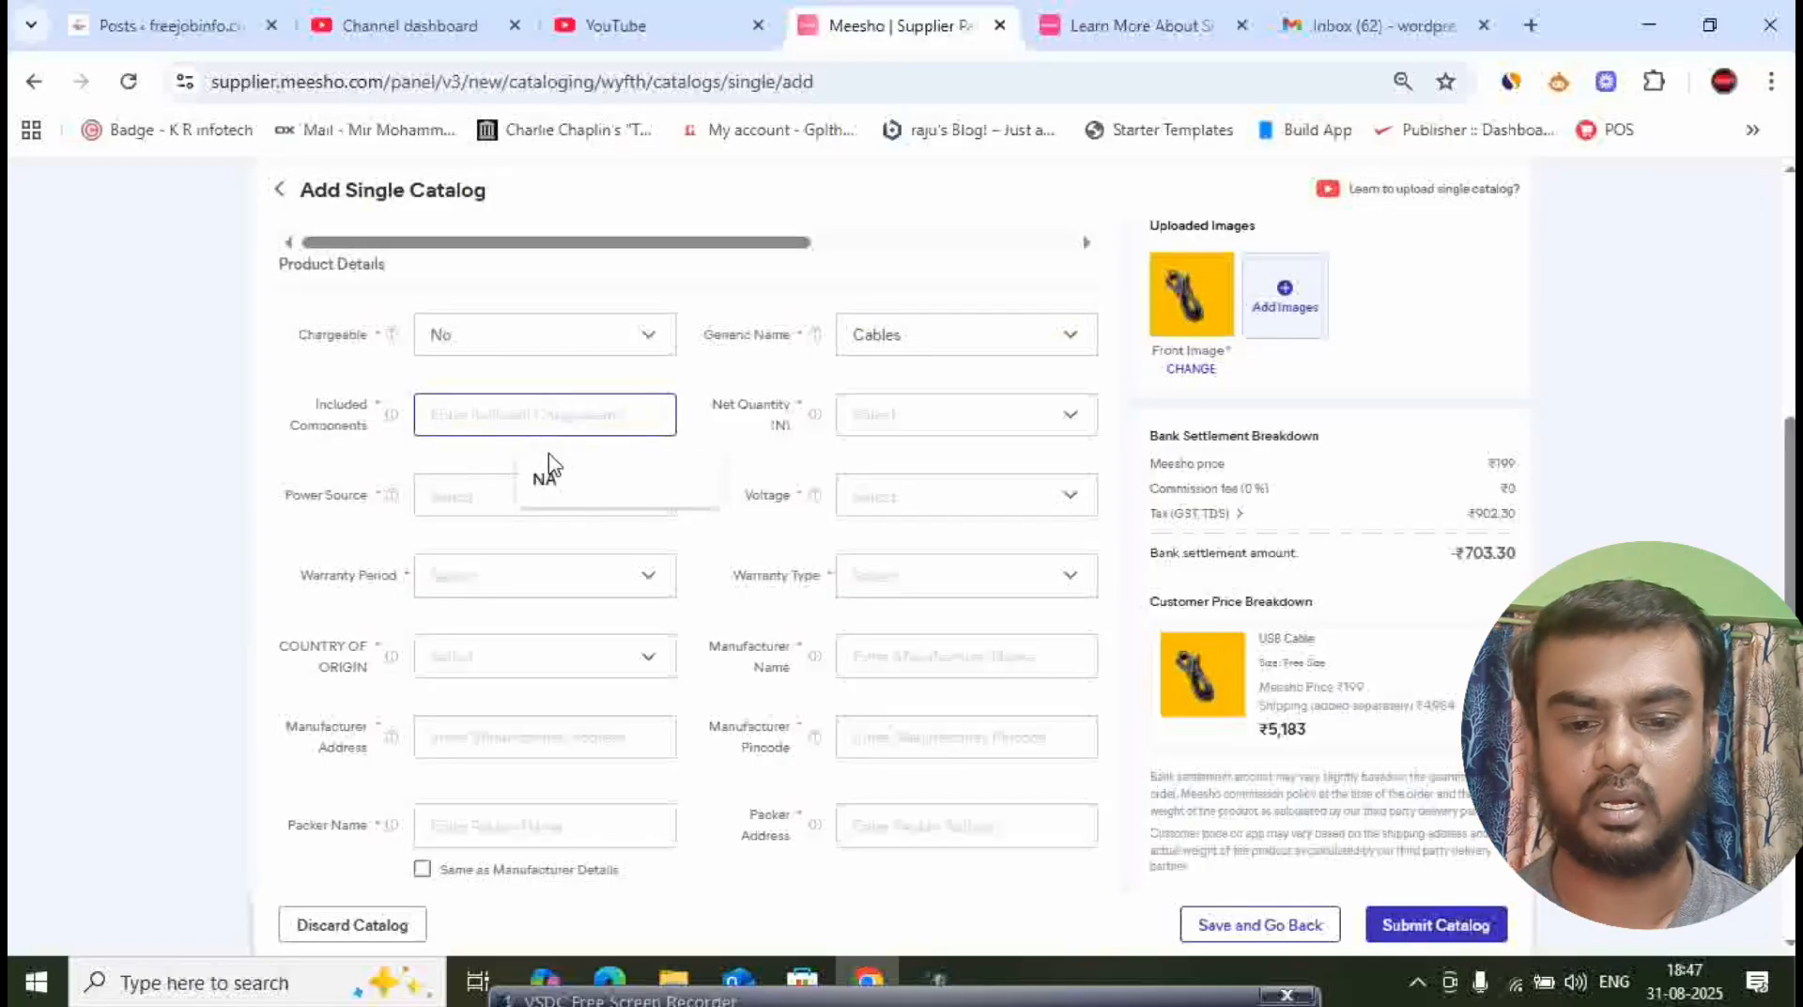
left_click(544, 484)
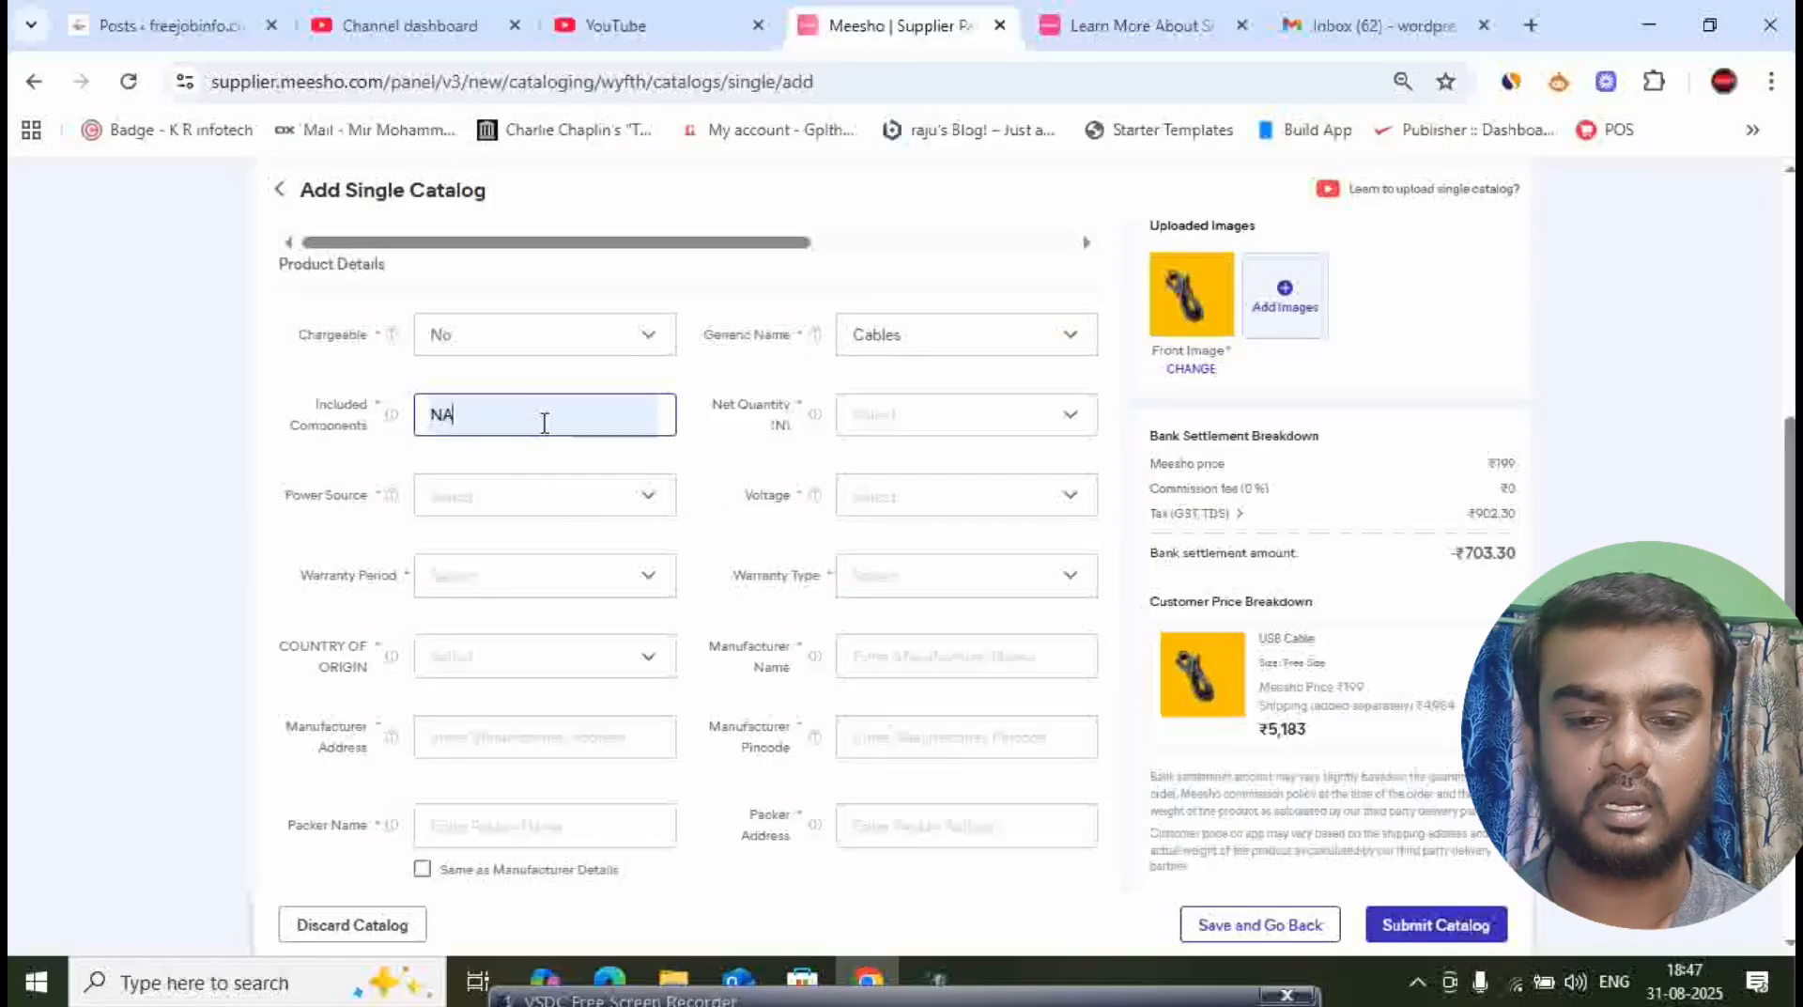
left_click(928, 433)
left_click(859, 505)
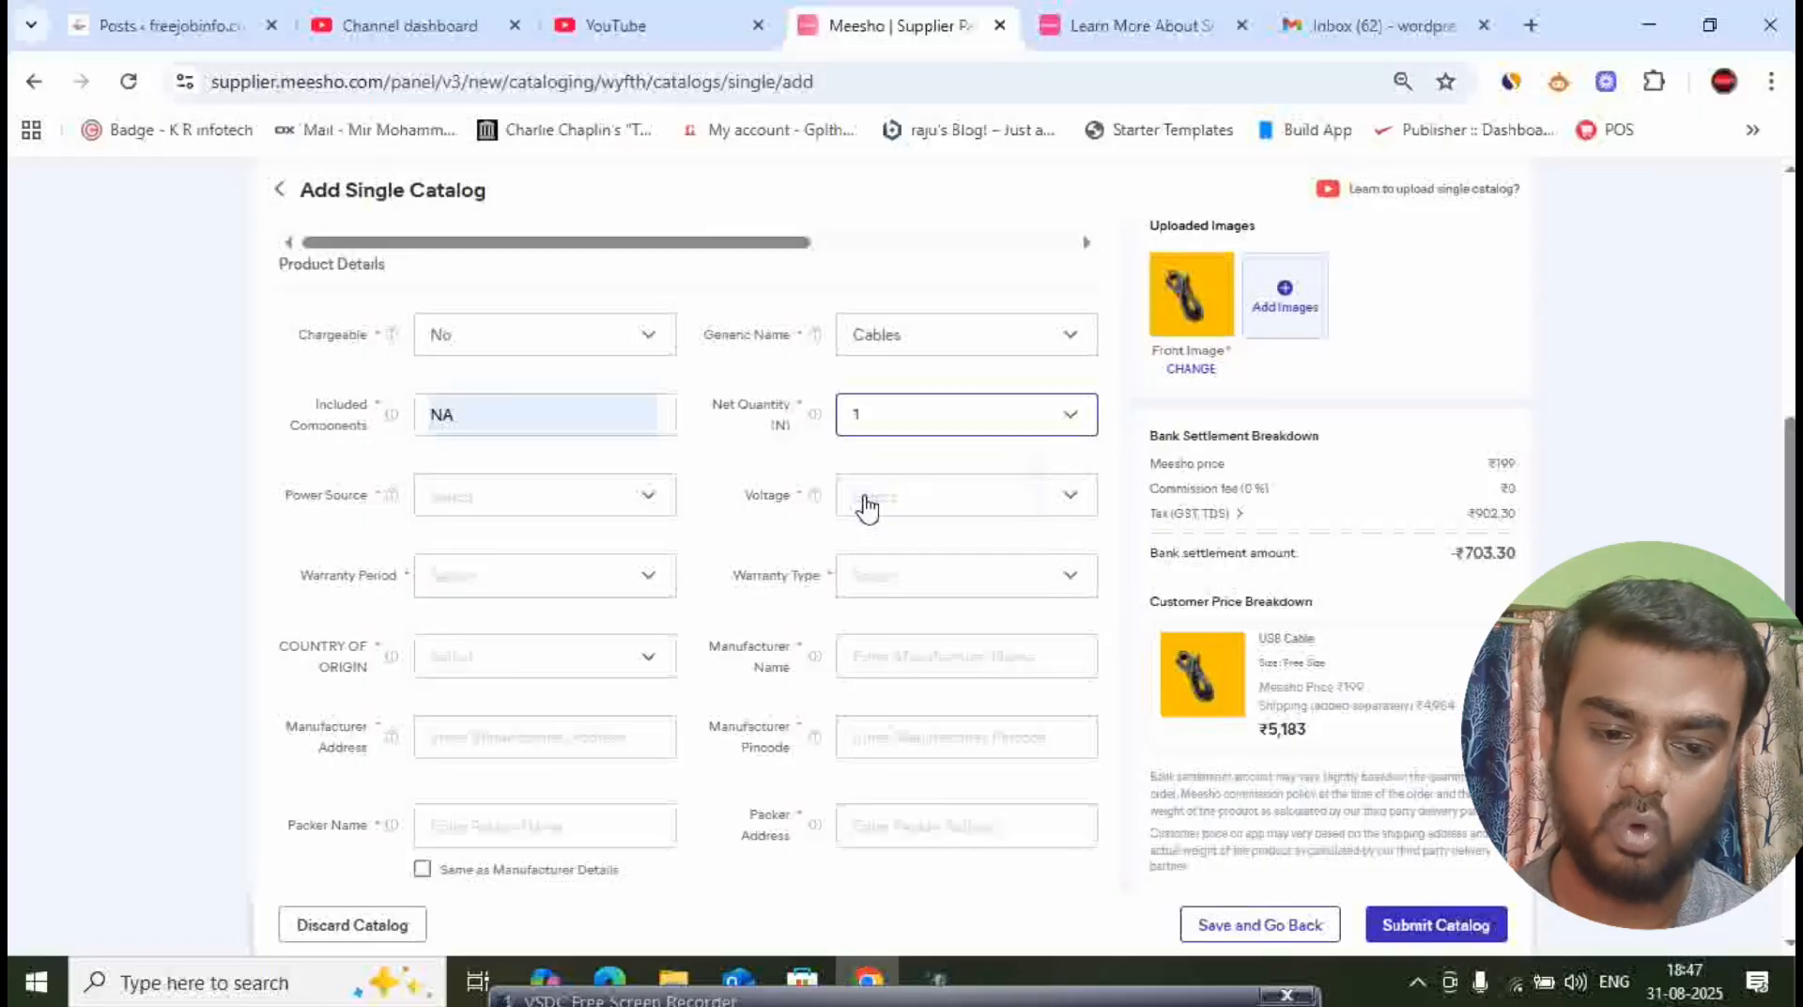
- Set the product's power source to Electricity
left_click(532, 486)
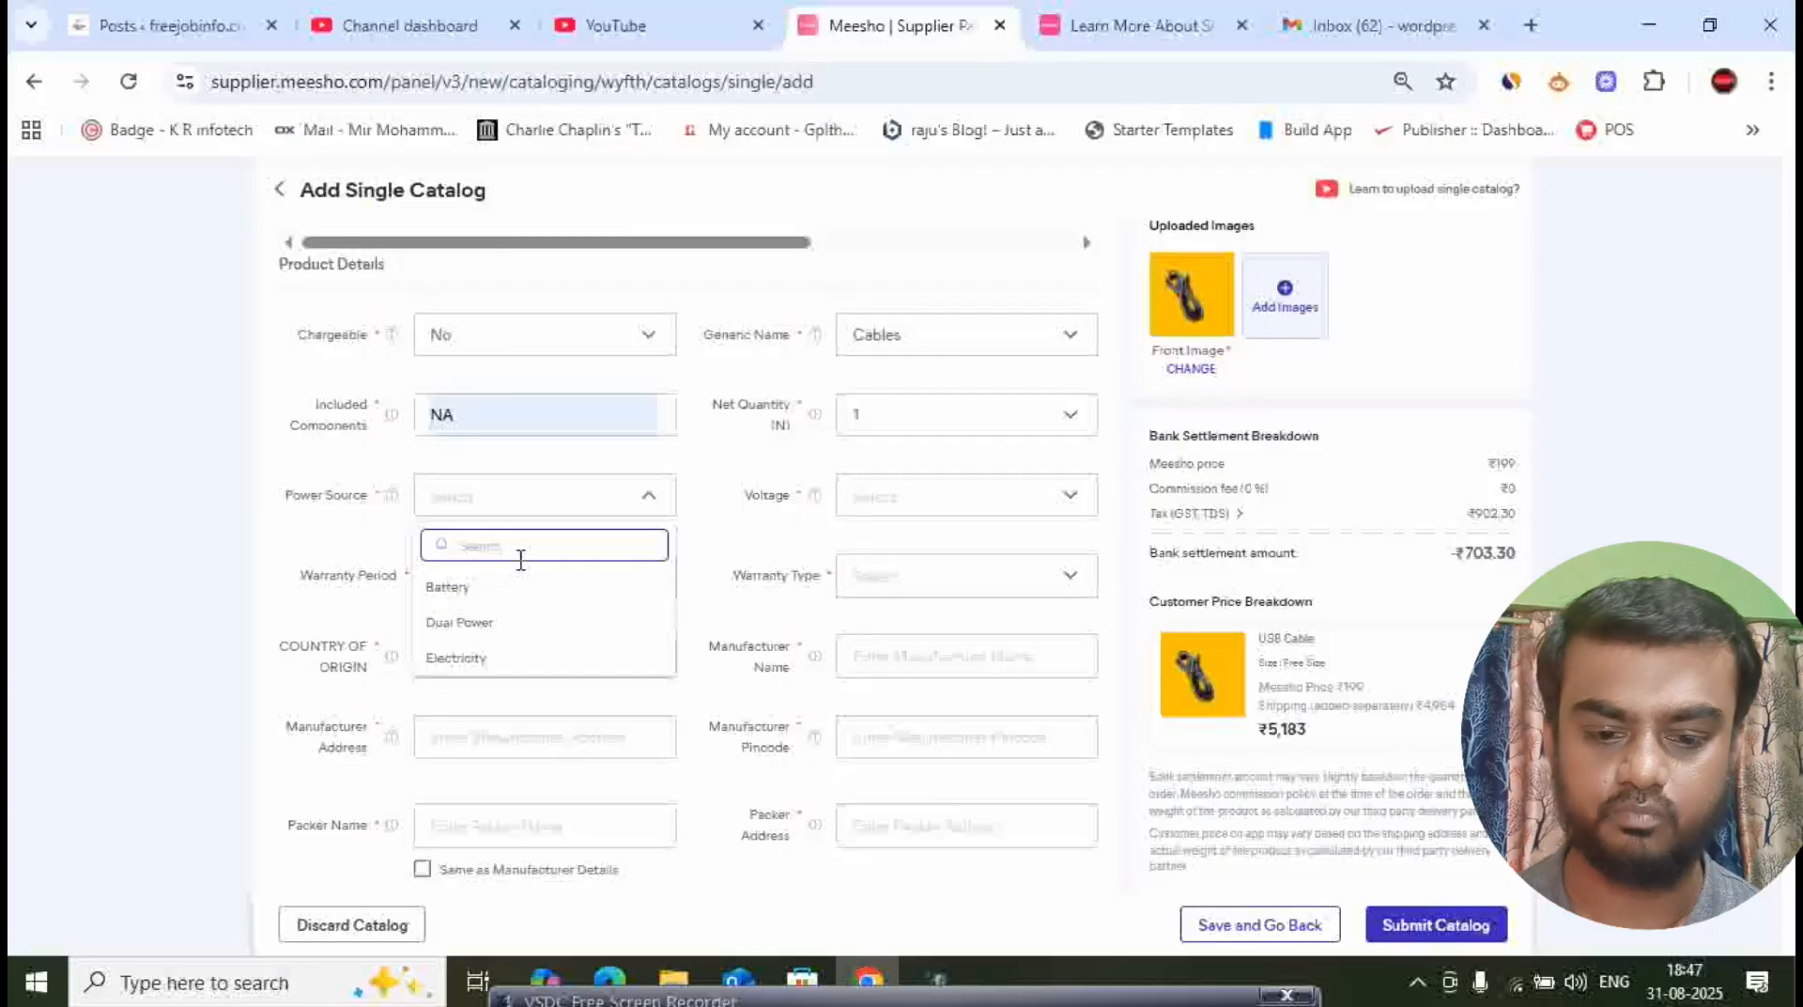
left_click(515, 497)
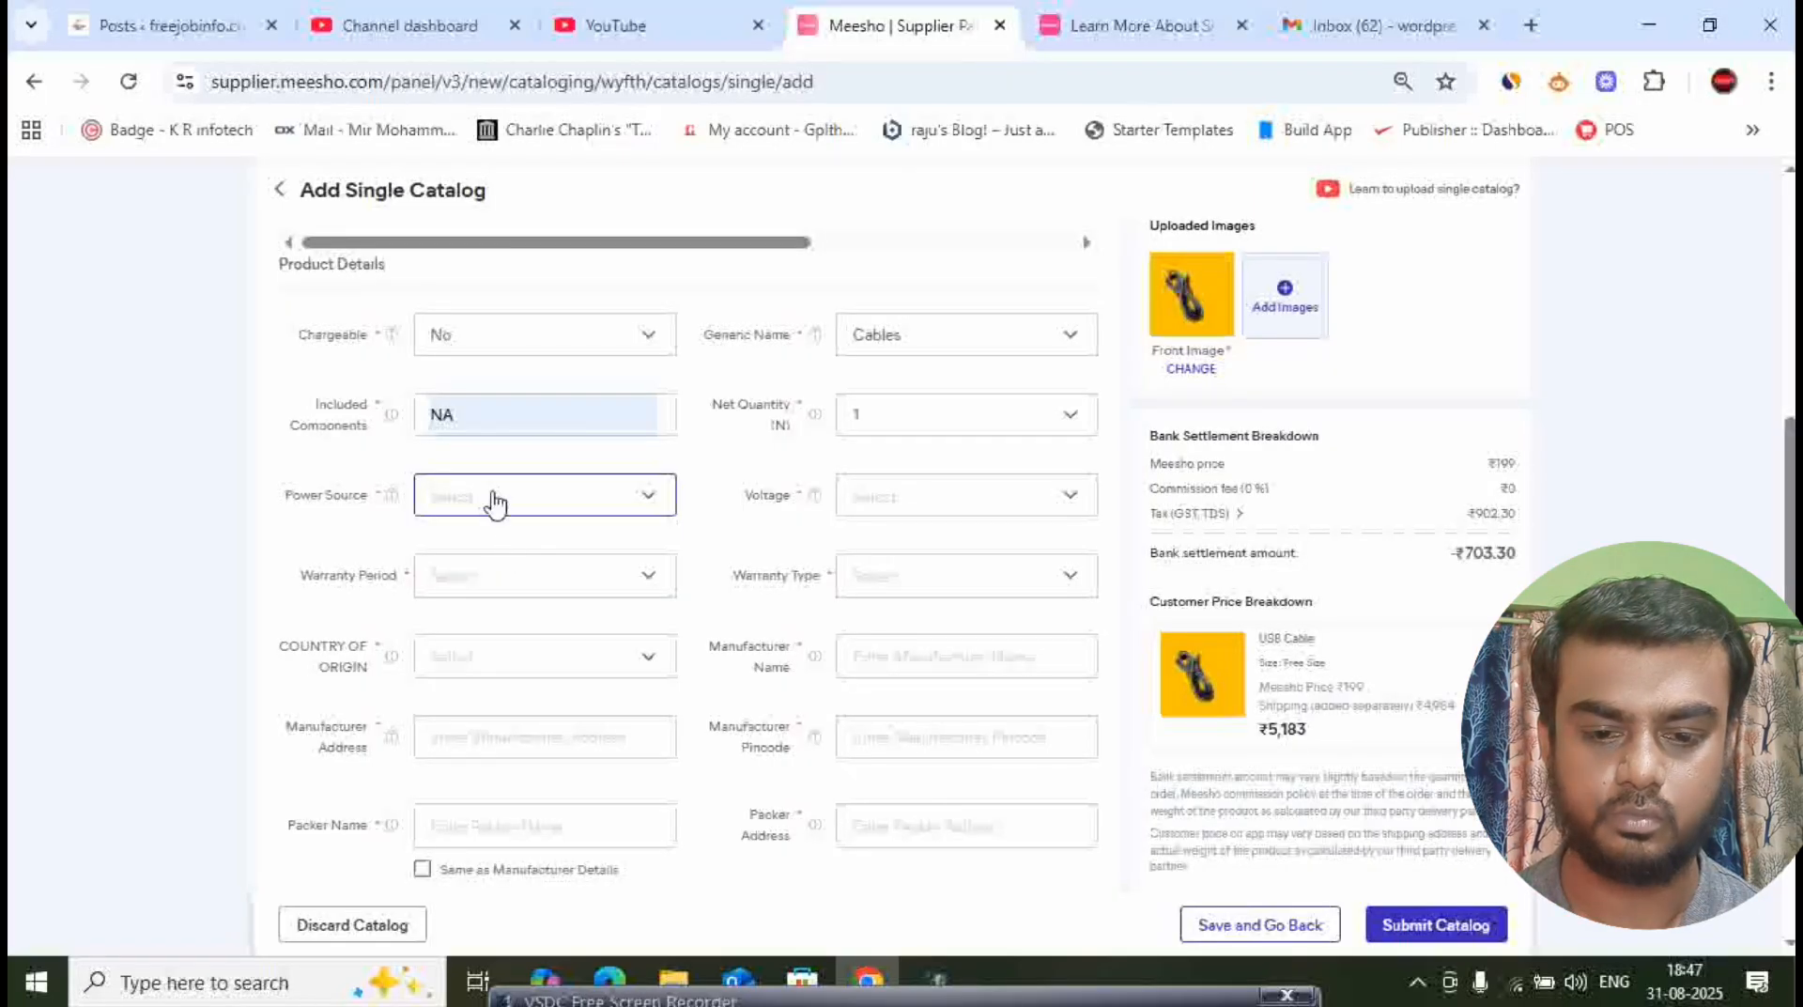
left_click(495, 502)
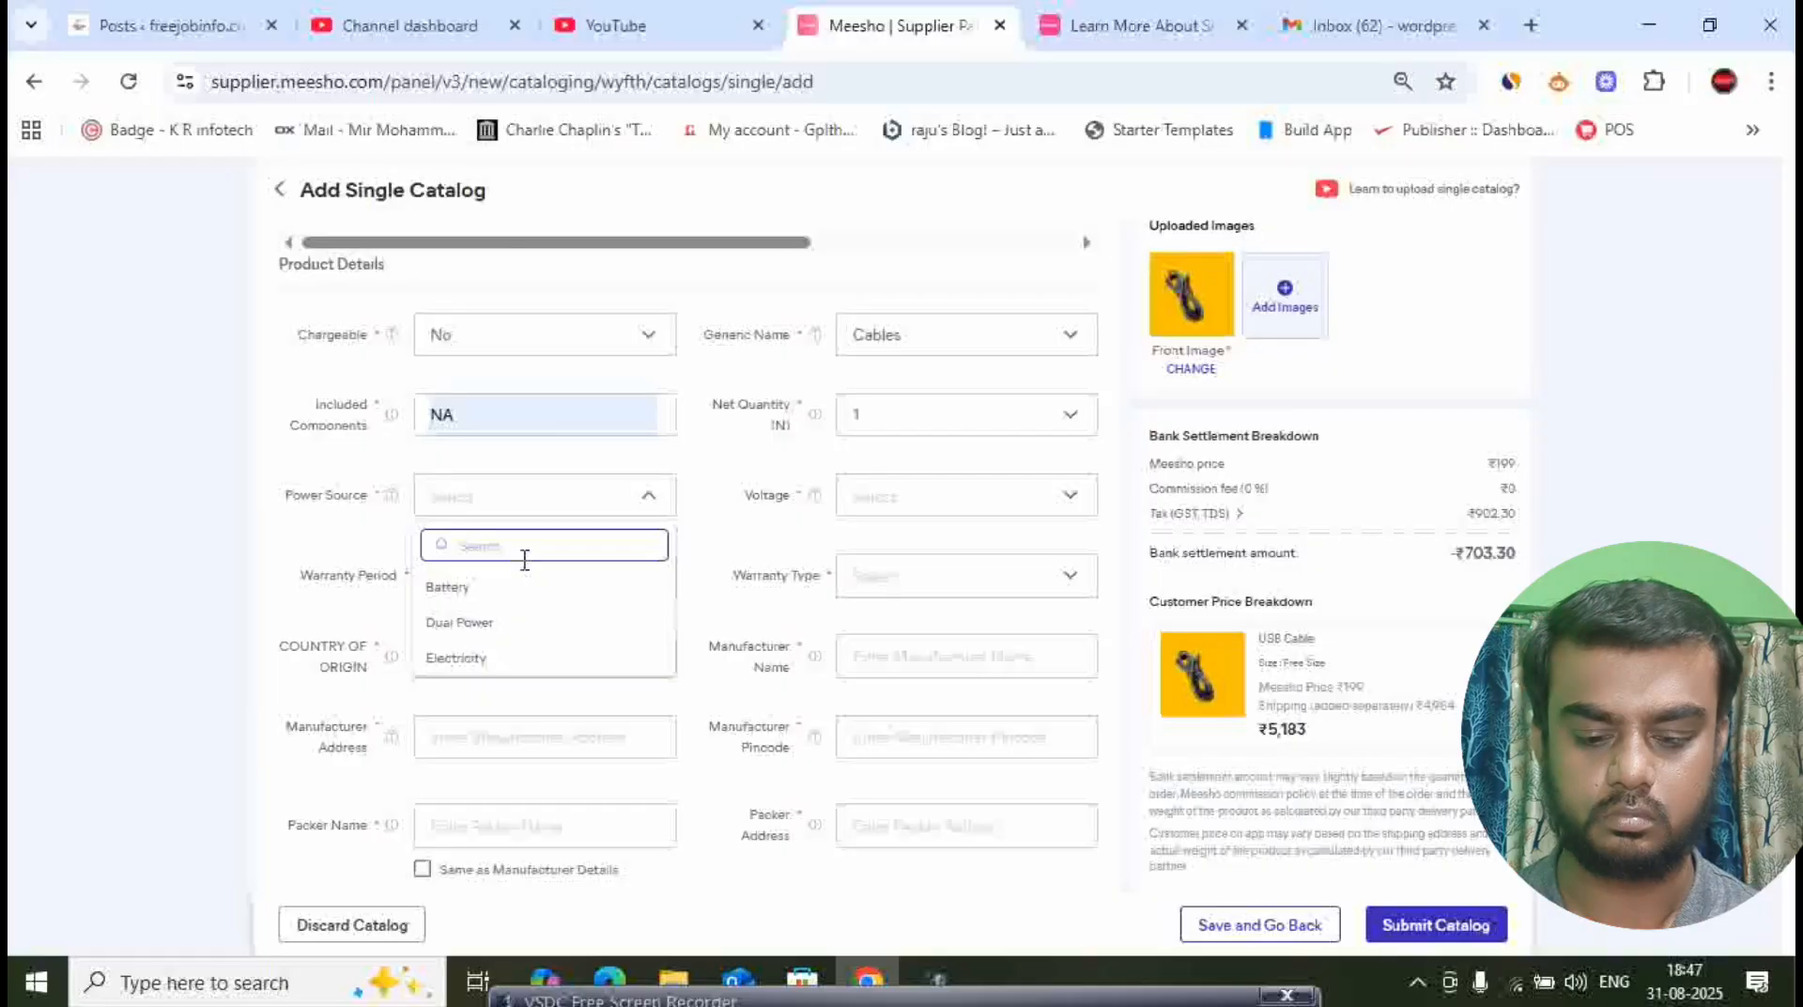
left_click(474, 658)
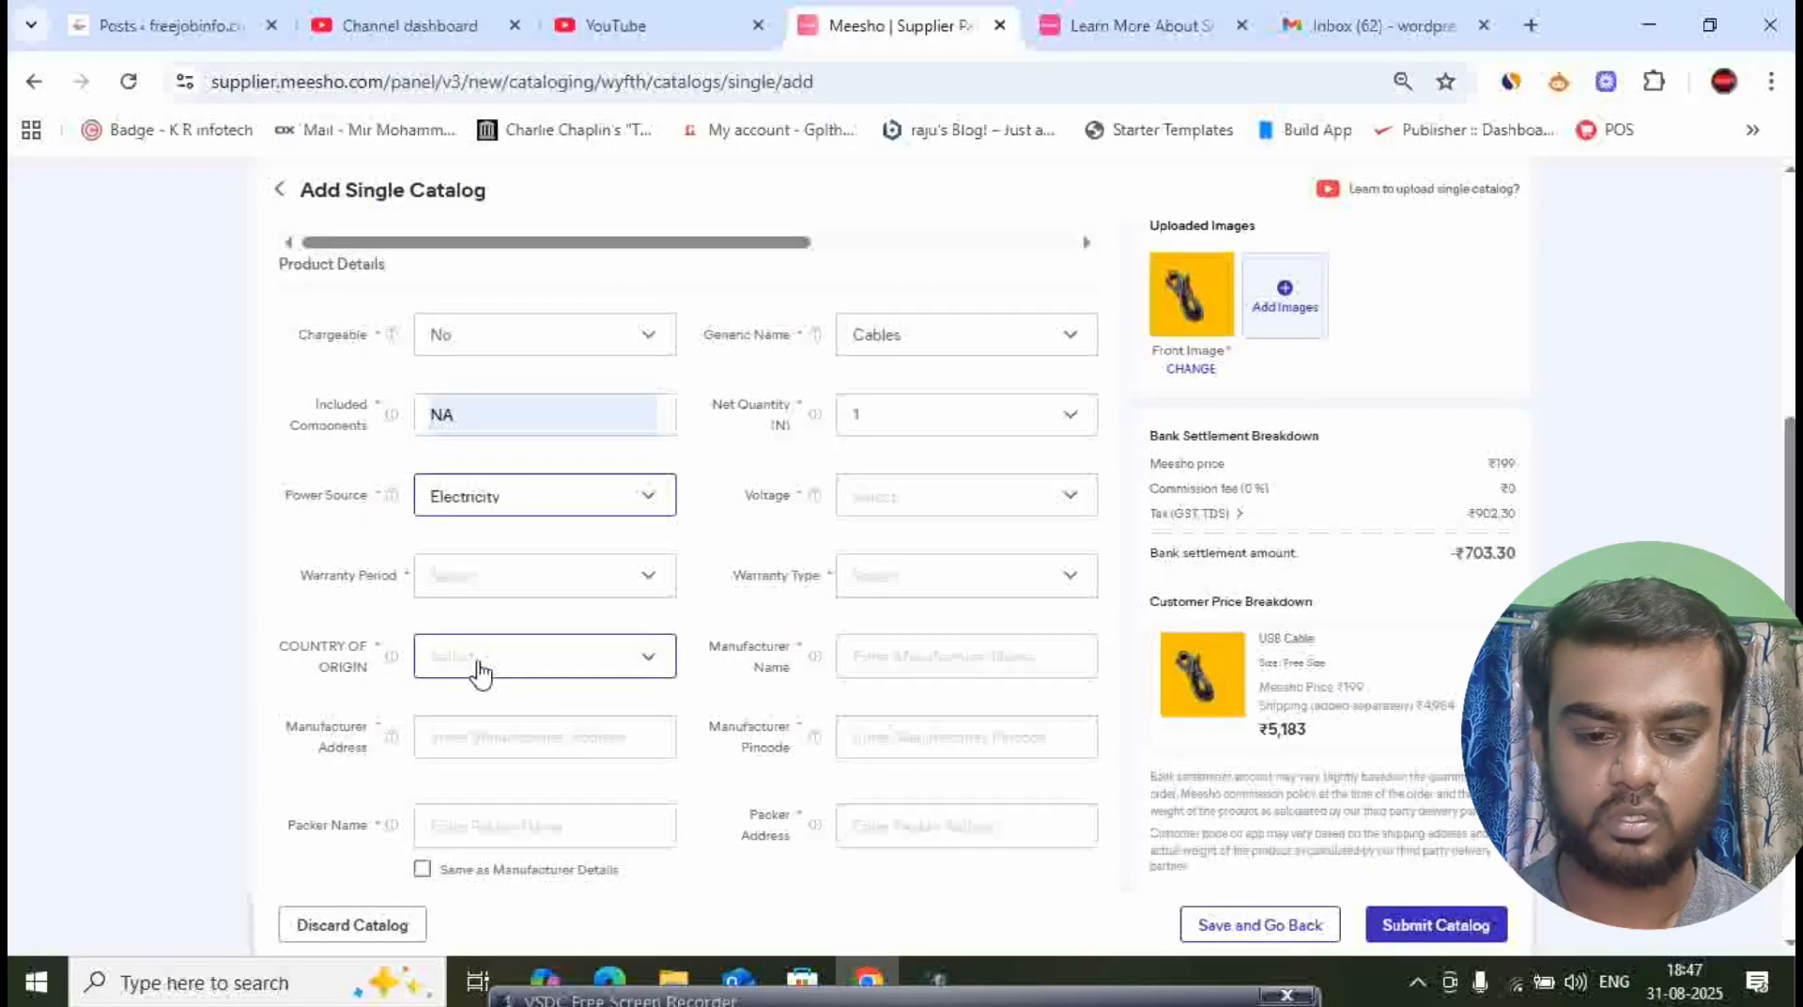
- Look through the available voltages and set the product's voltage to 12 V
left_click(959, 511)
scroll(930, 629, "down", 3)
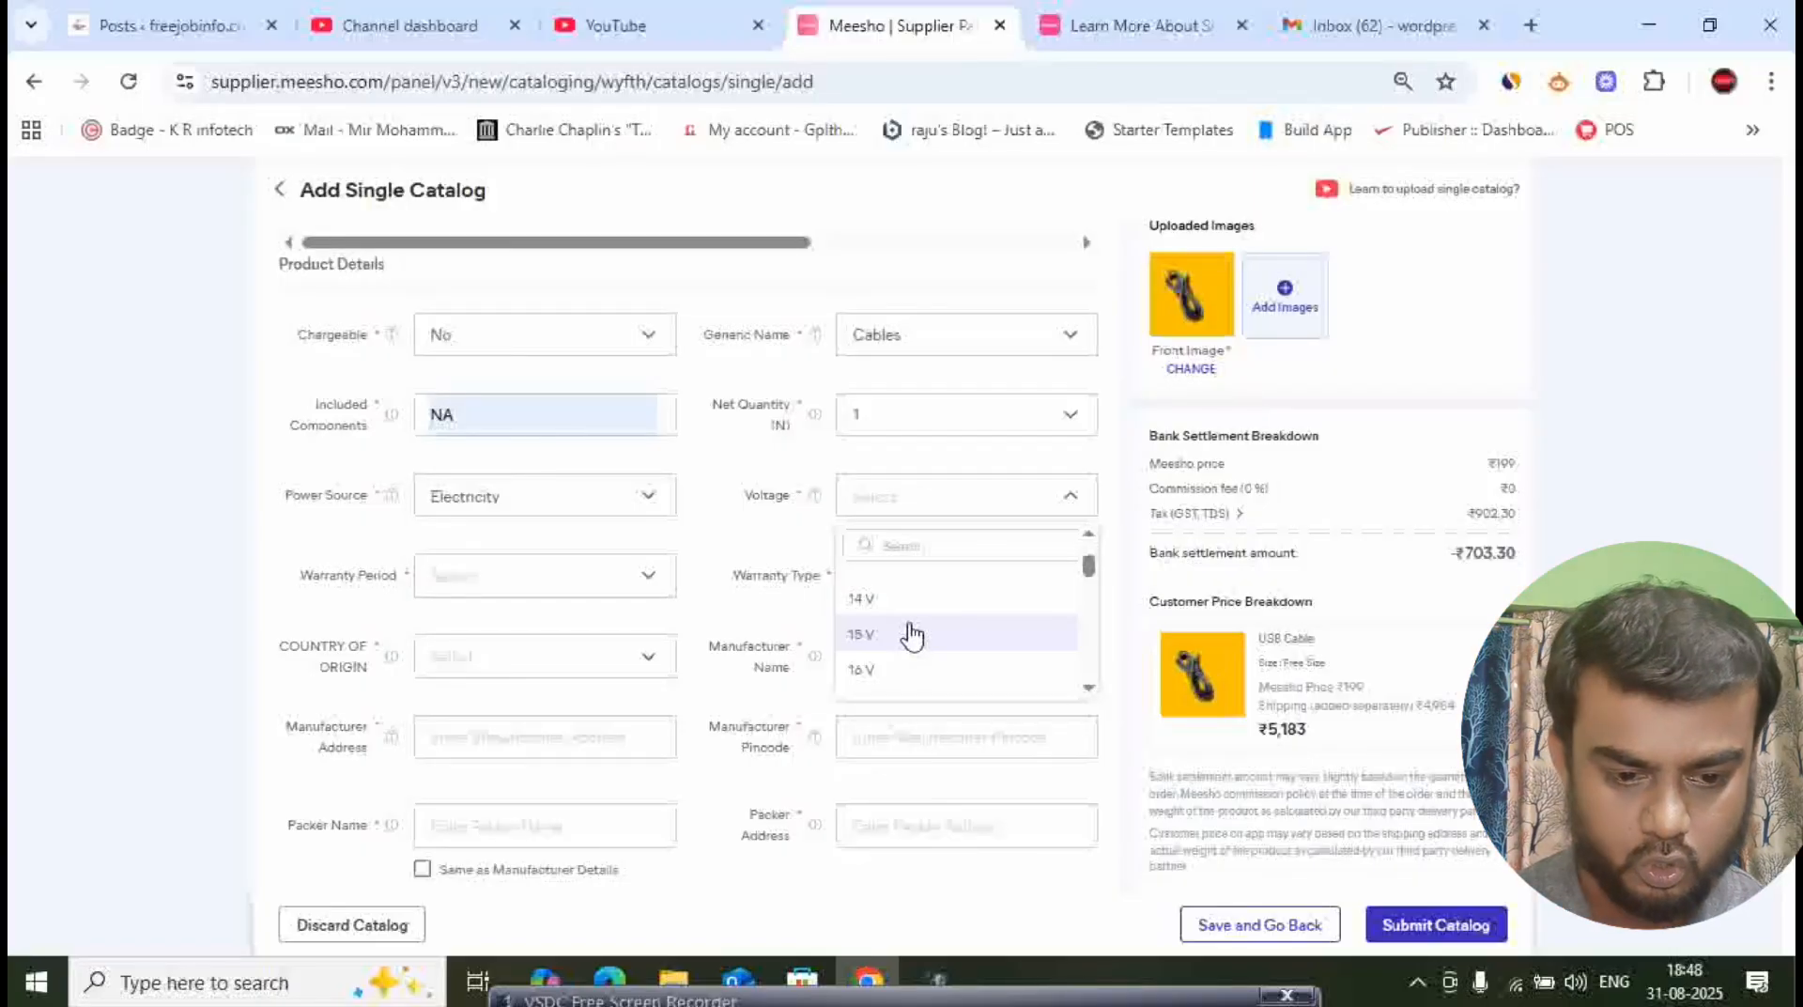
scroll(913, 634, "down", 8)
scroll(937, 656, "down", 8)
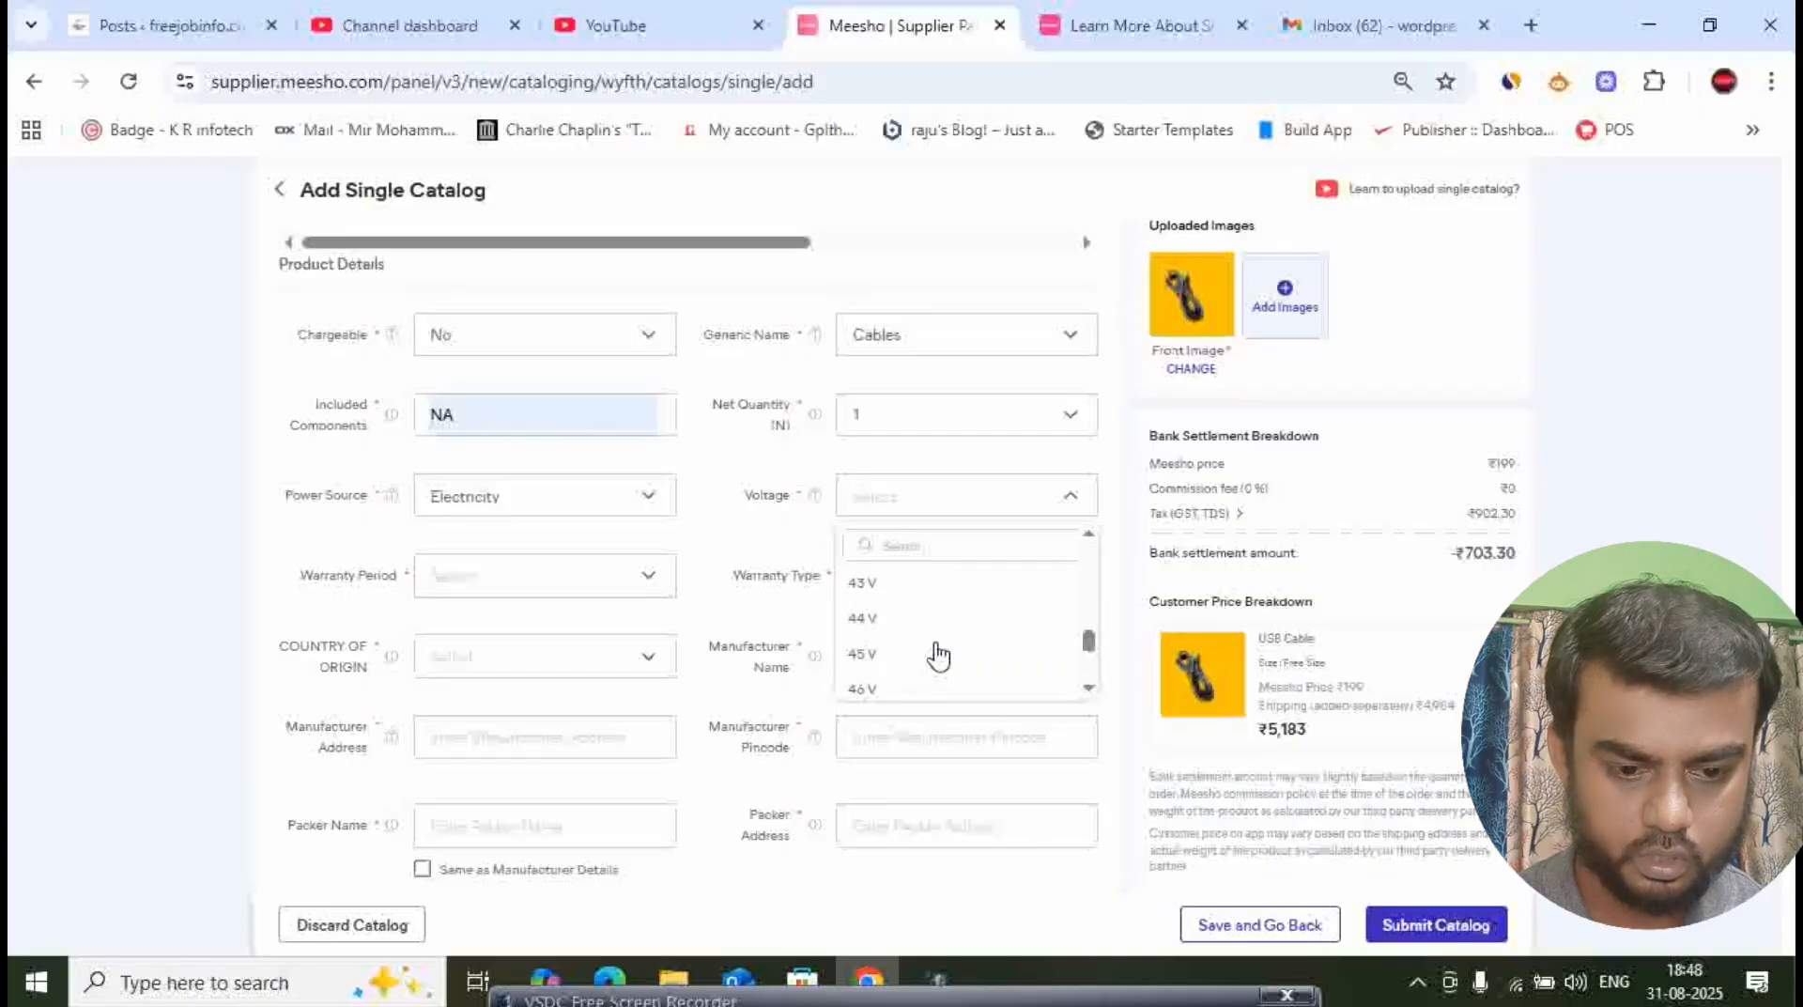
scroll(918, 676, "up", 10)
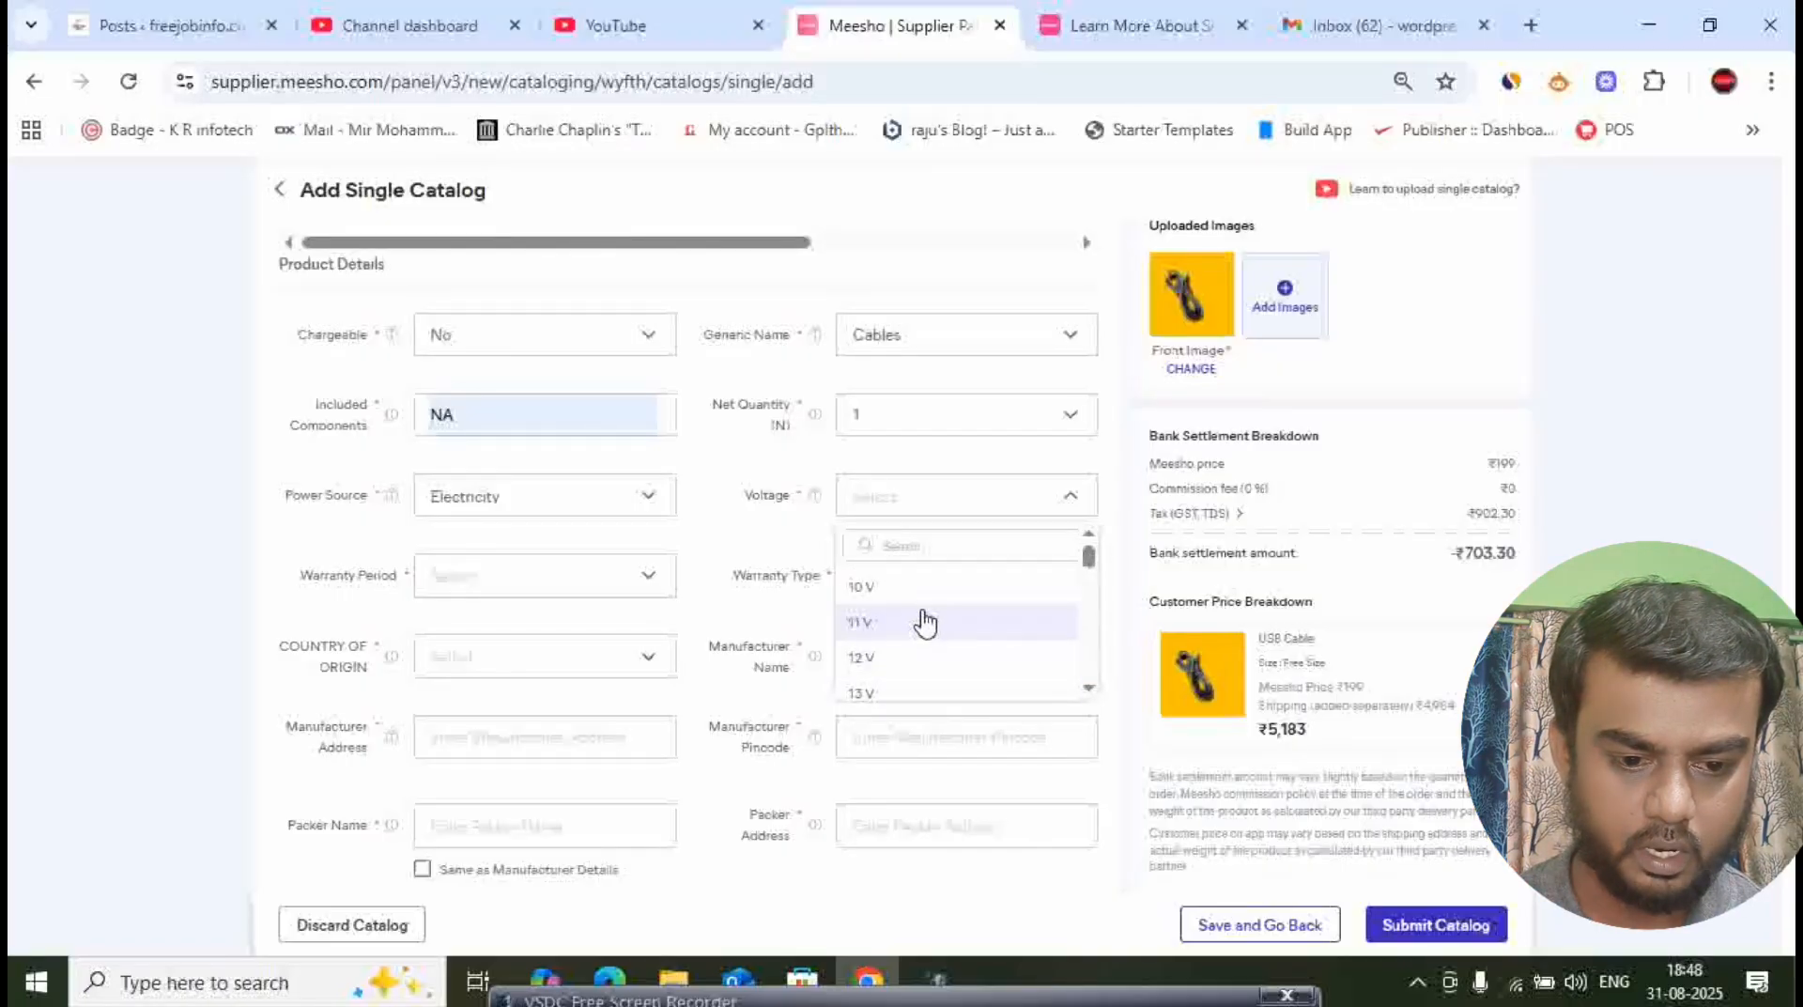
scroll(921, 620, "down", 2)
scroll(914, 639, "up", 2)
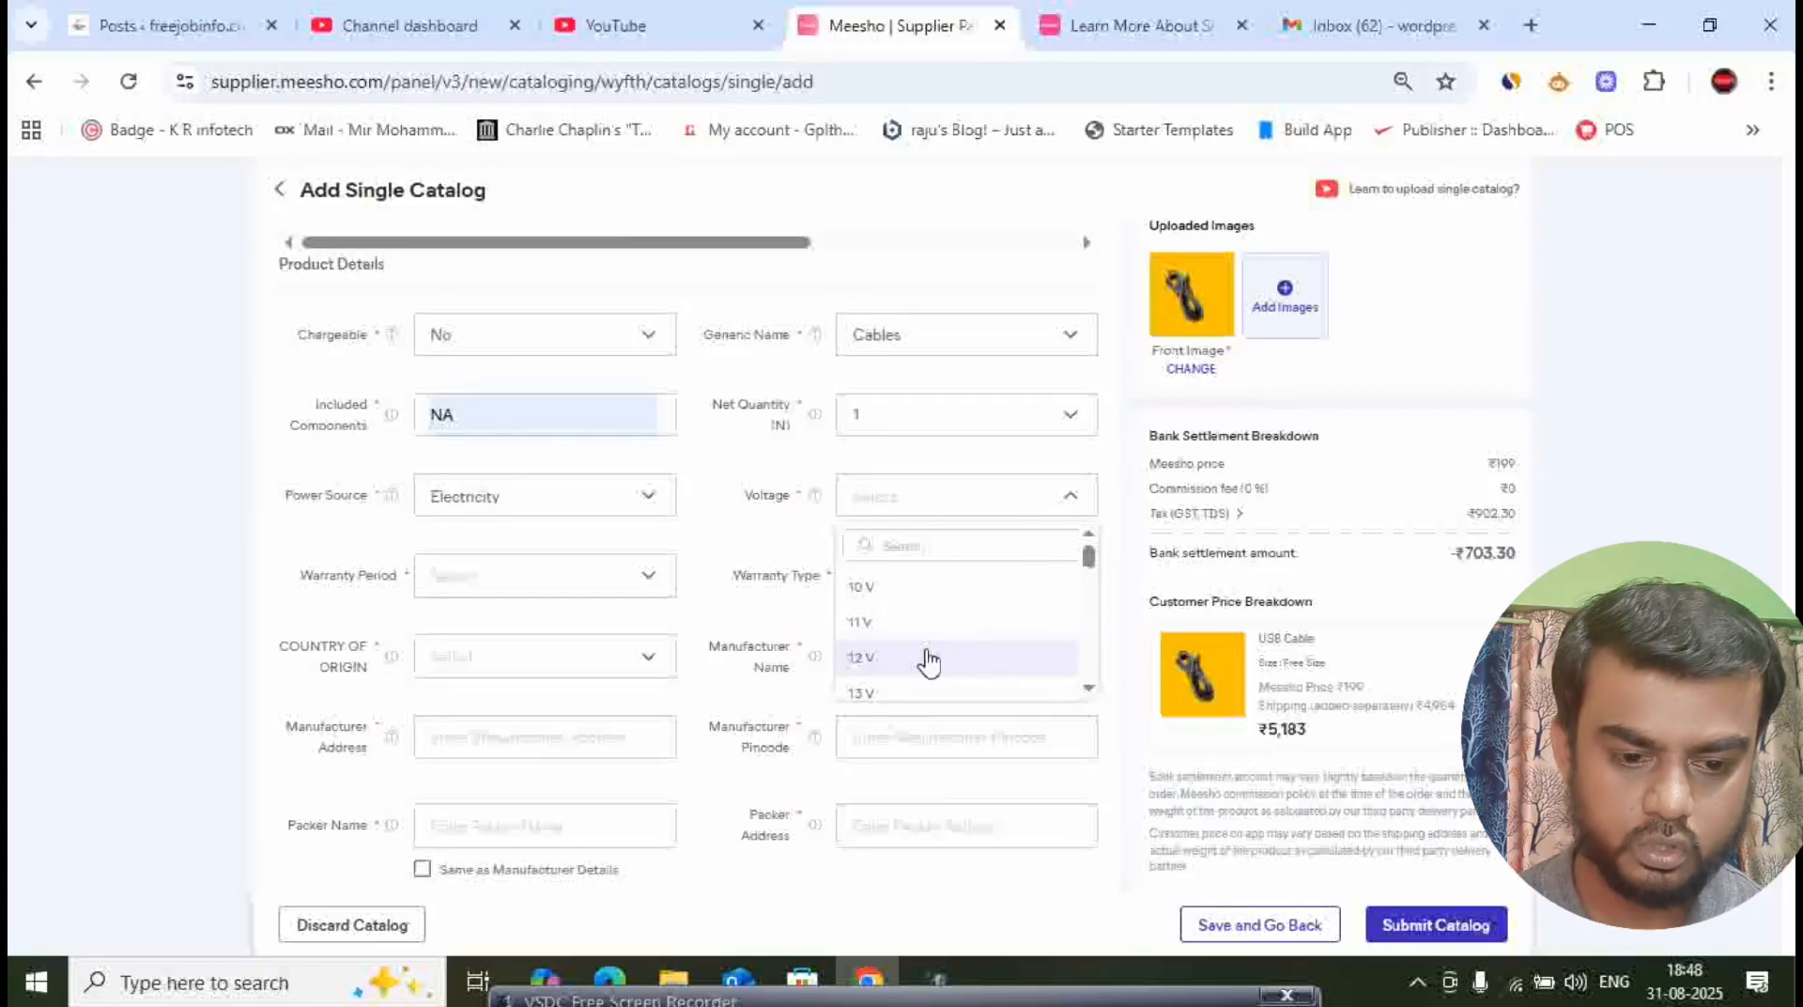
left_click(885, 672)
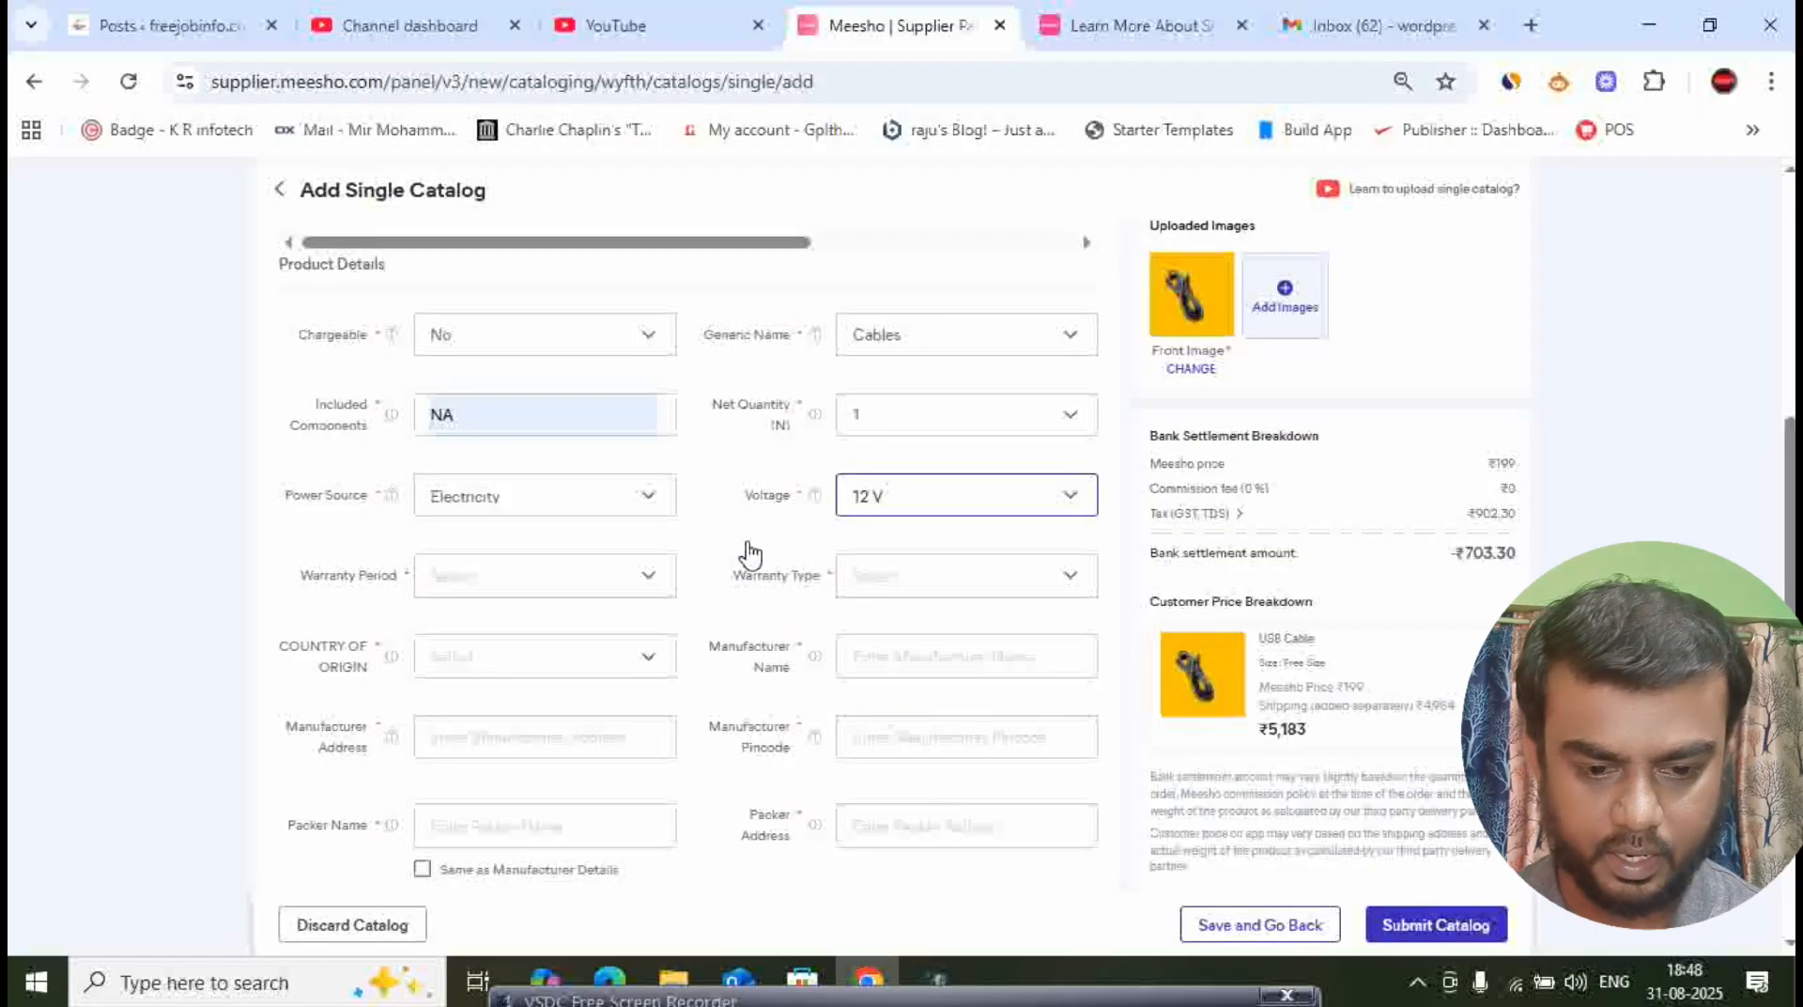
- Set the warranty period to No Warranty and the warranty type to Not Applicable
left_click(552, 577)
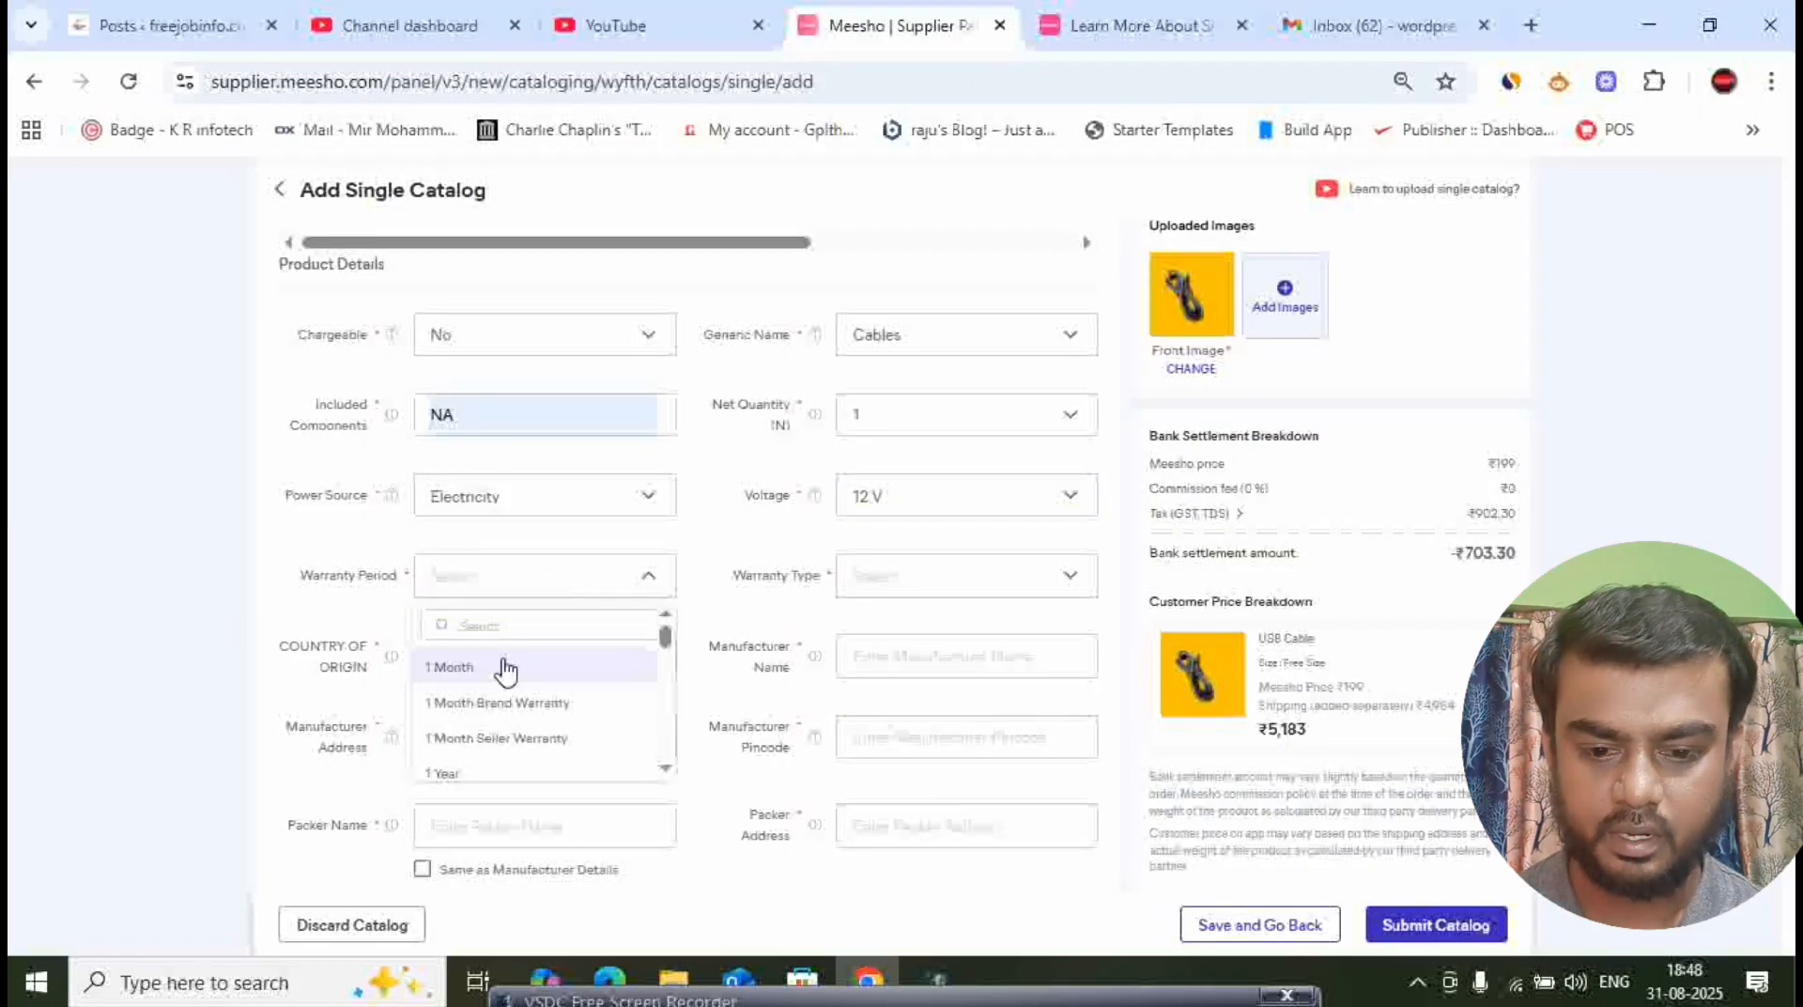
left_click(511, 628)
type("no")
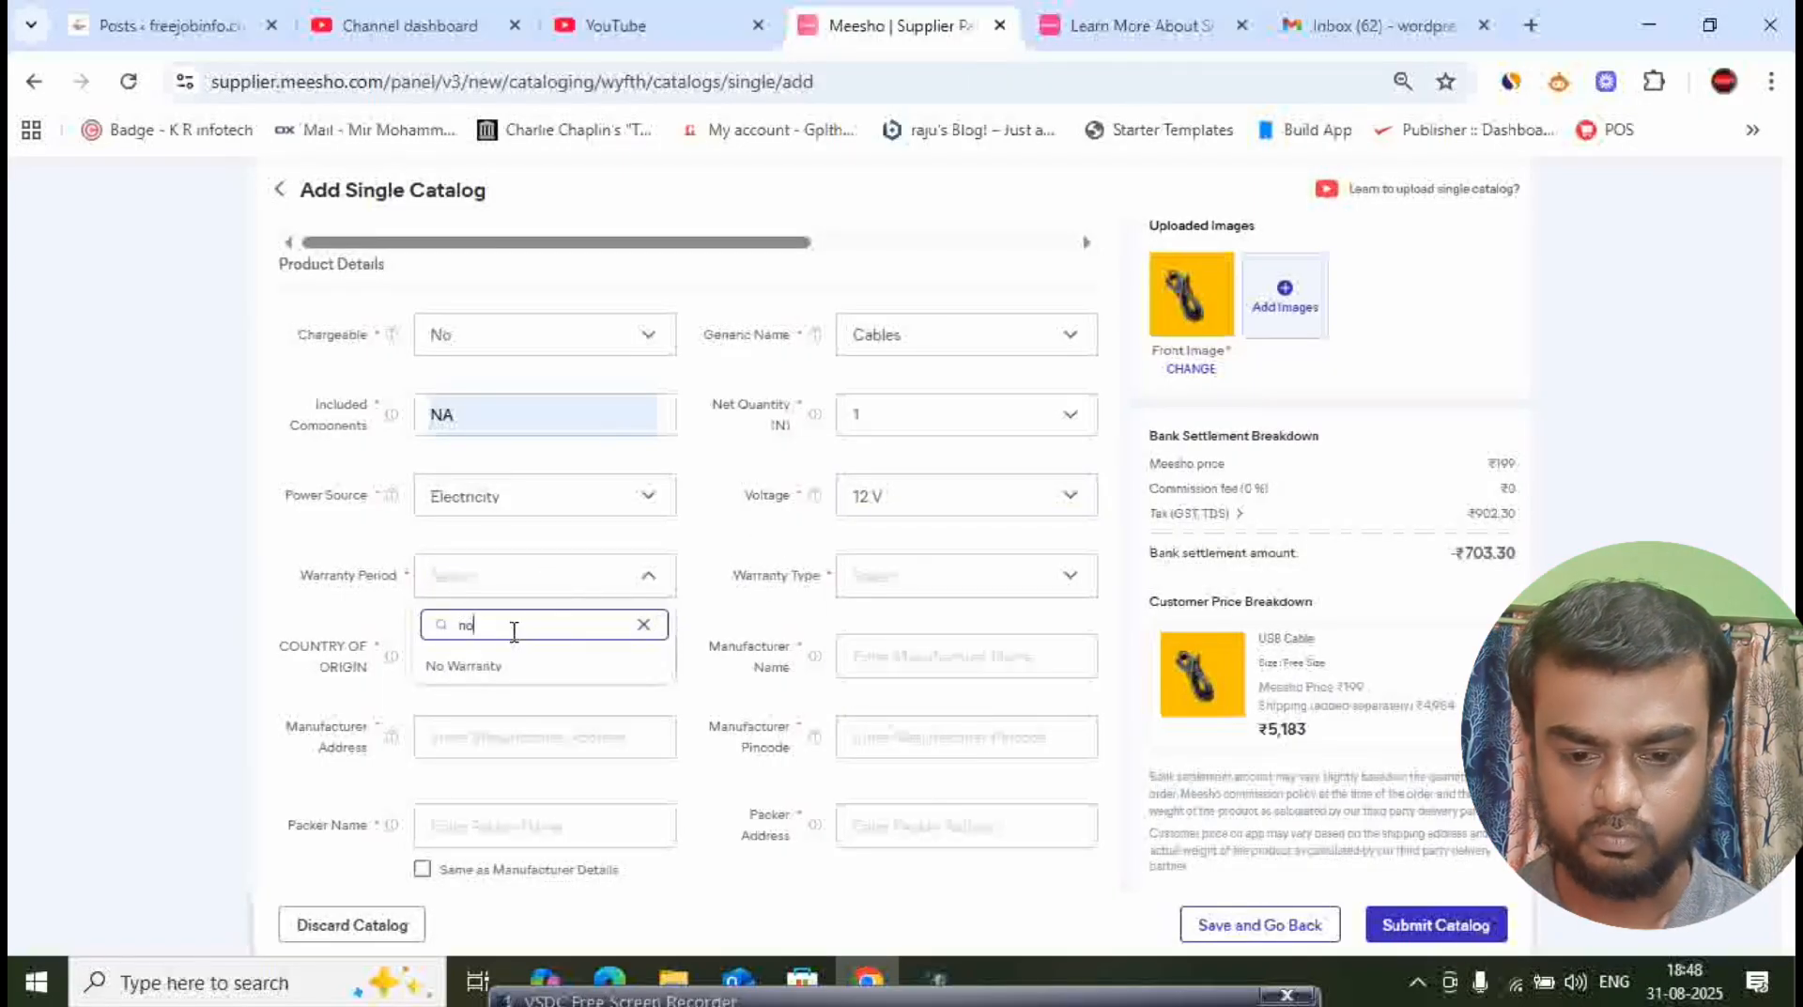
left_click(429, 668)
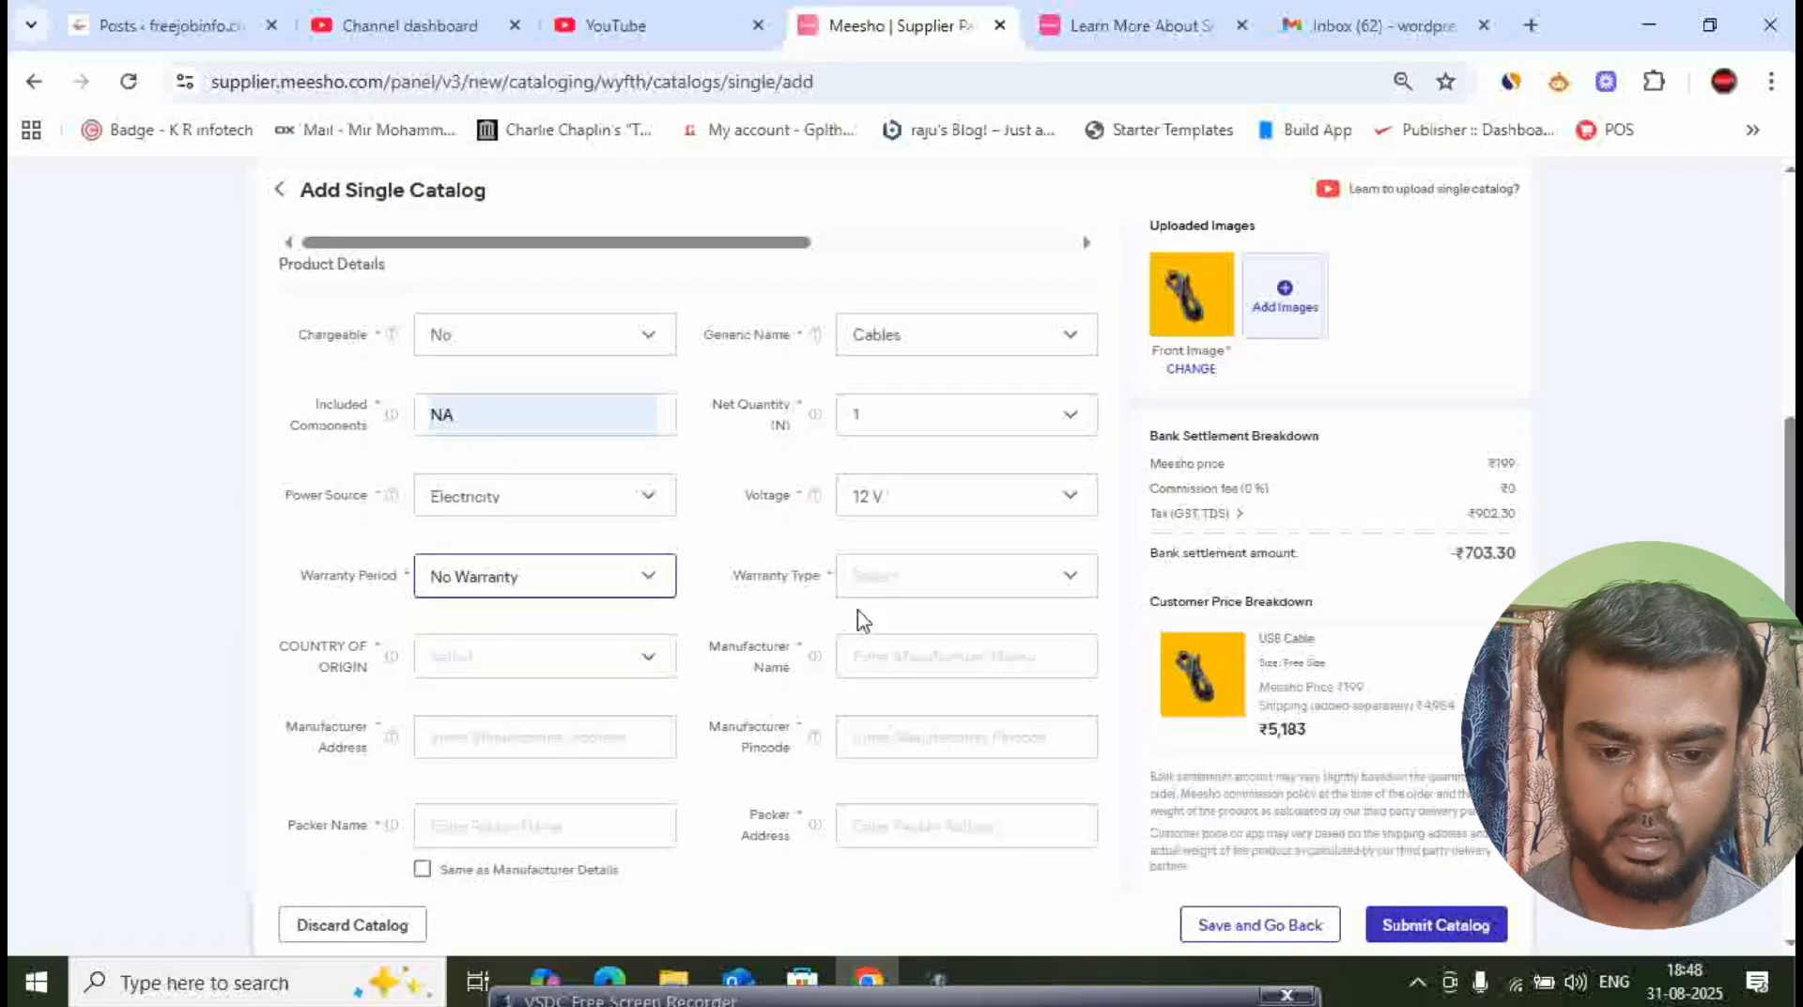
left_click(903, 590)
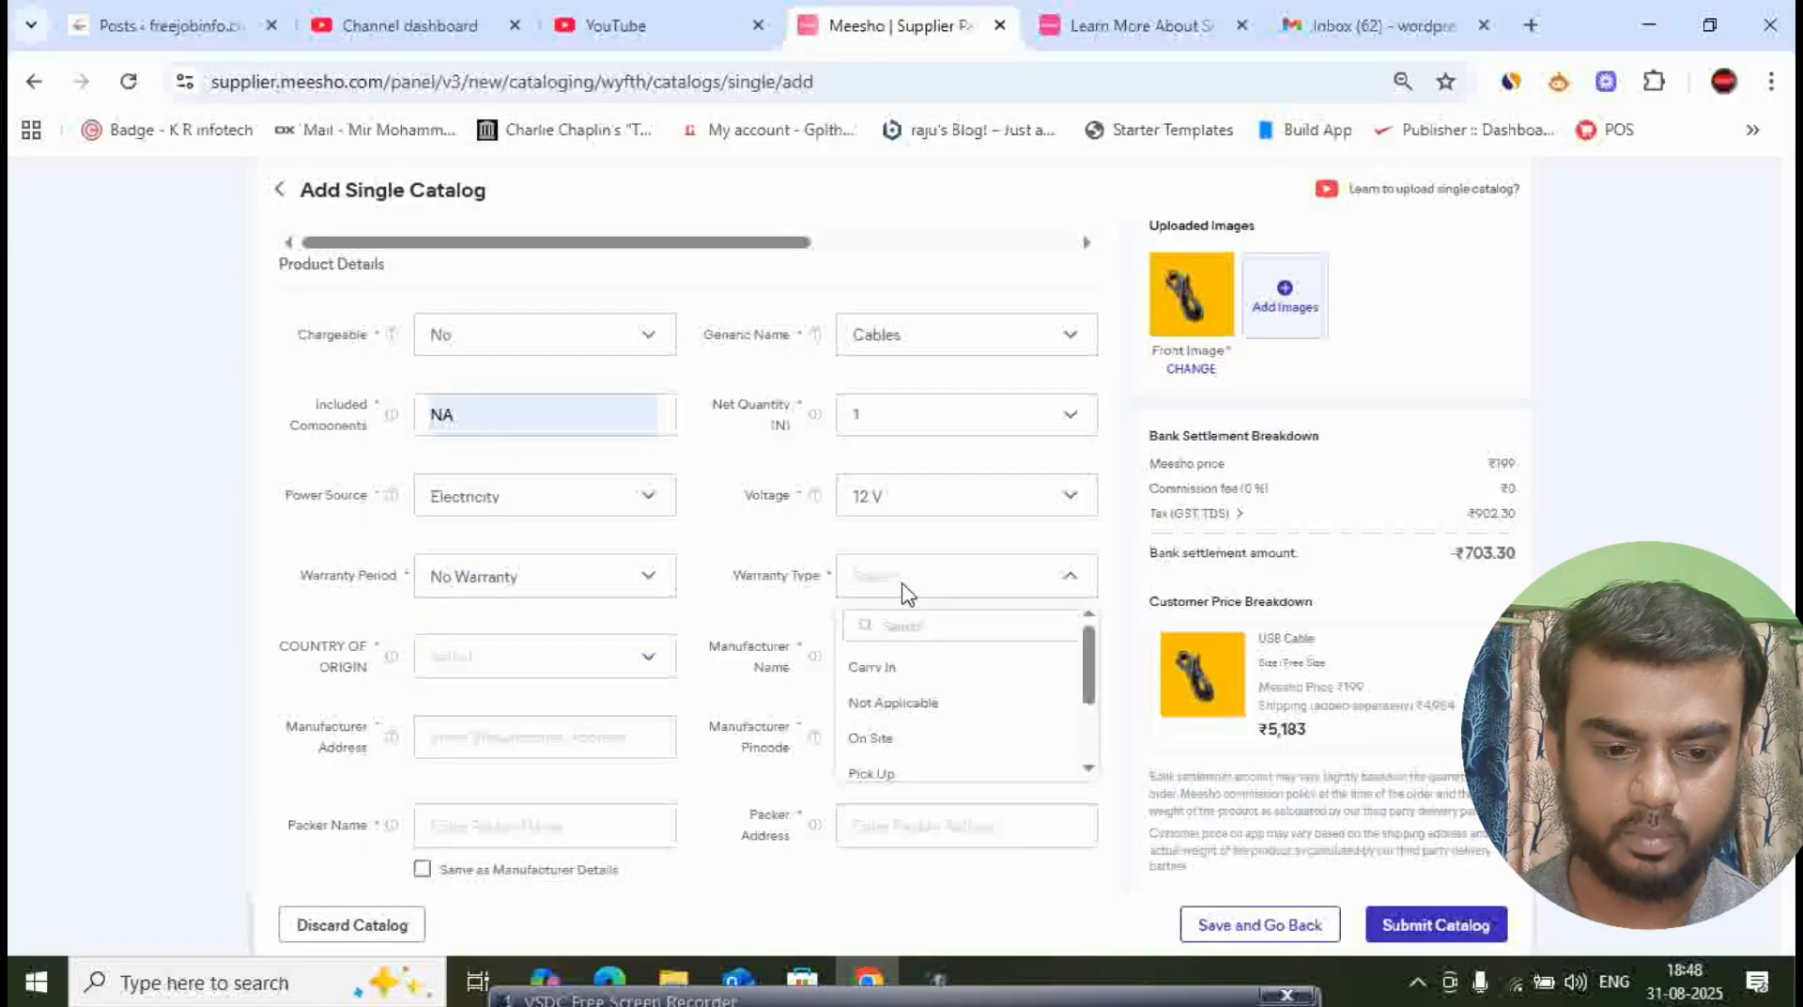
left_click(906, 706)
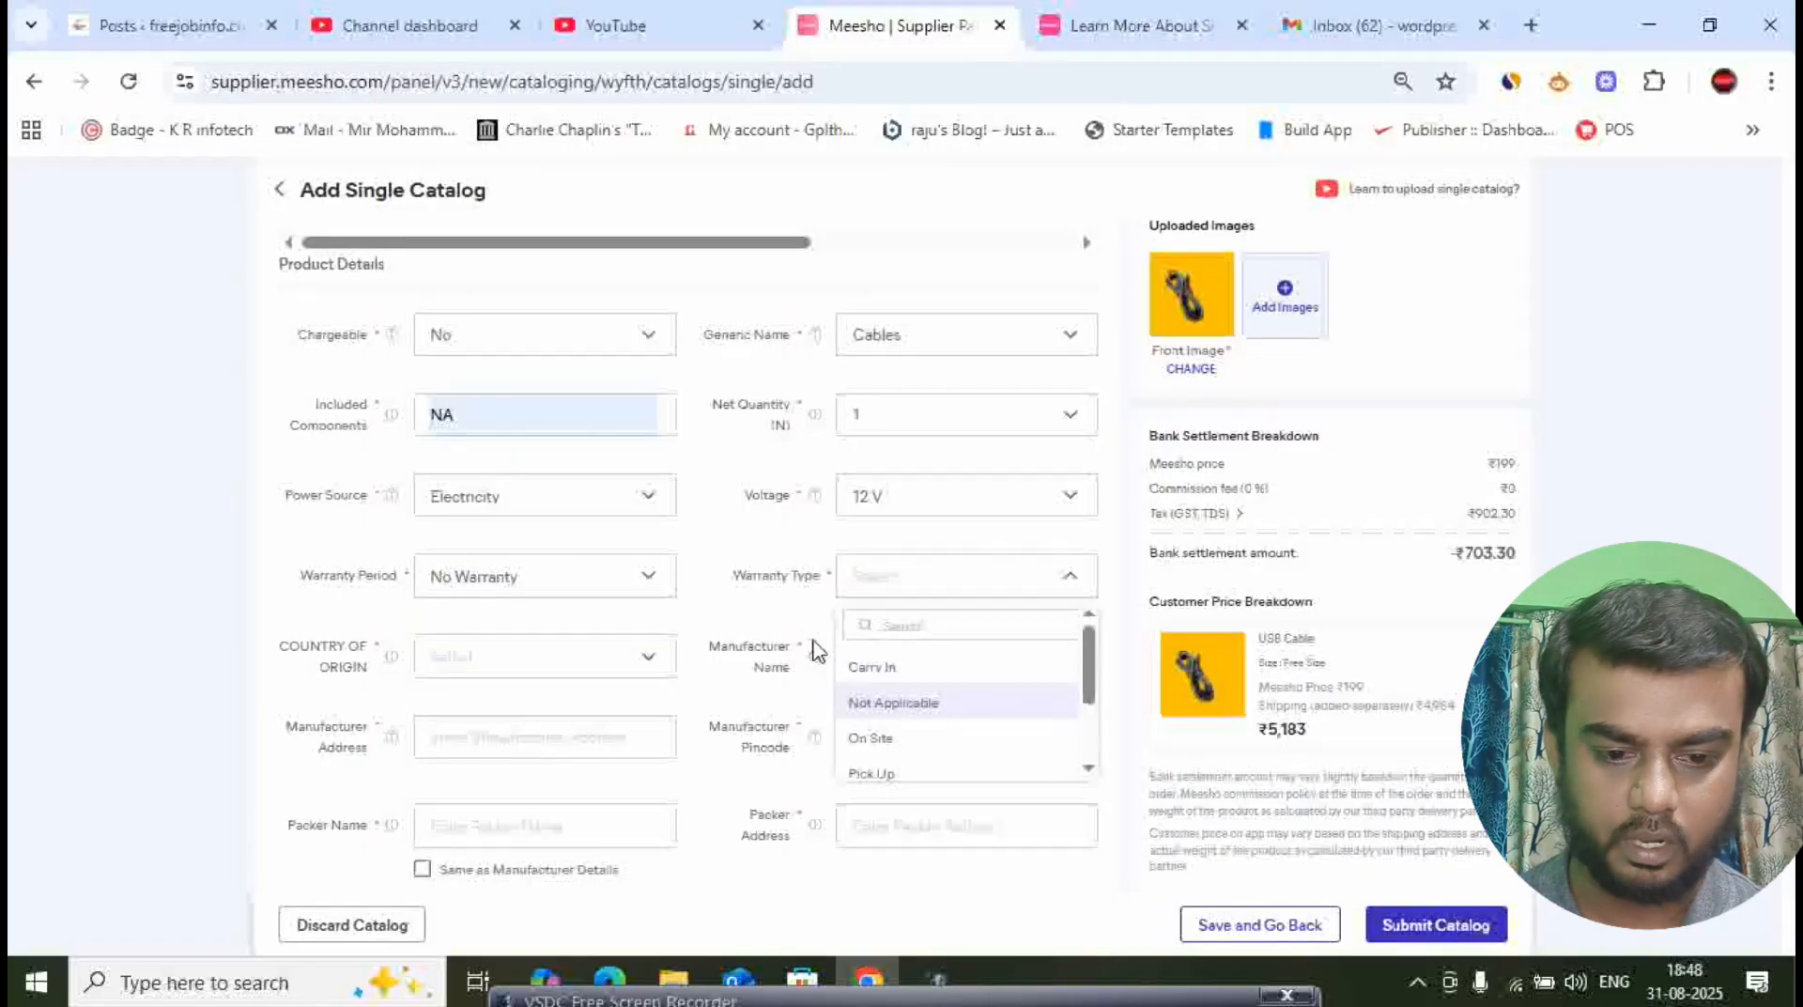
- Set the country of origin to India and enter JMD Internationals as the manufacturer name
left_click(575, 667)
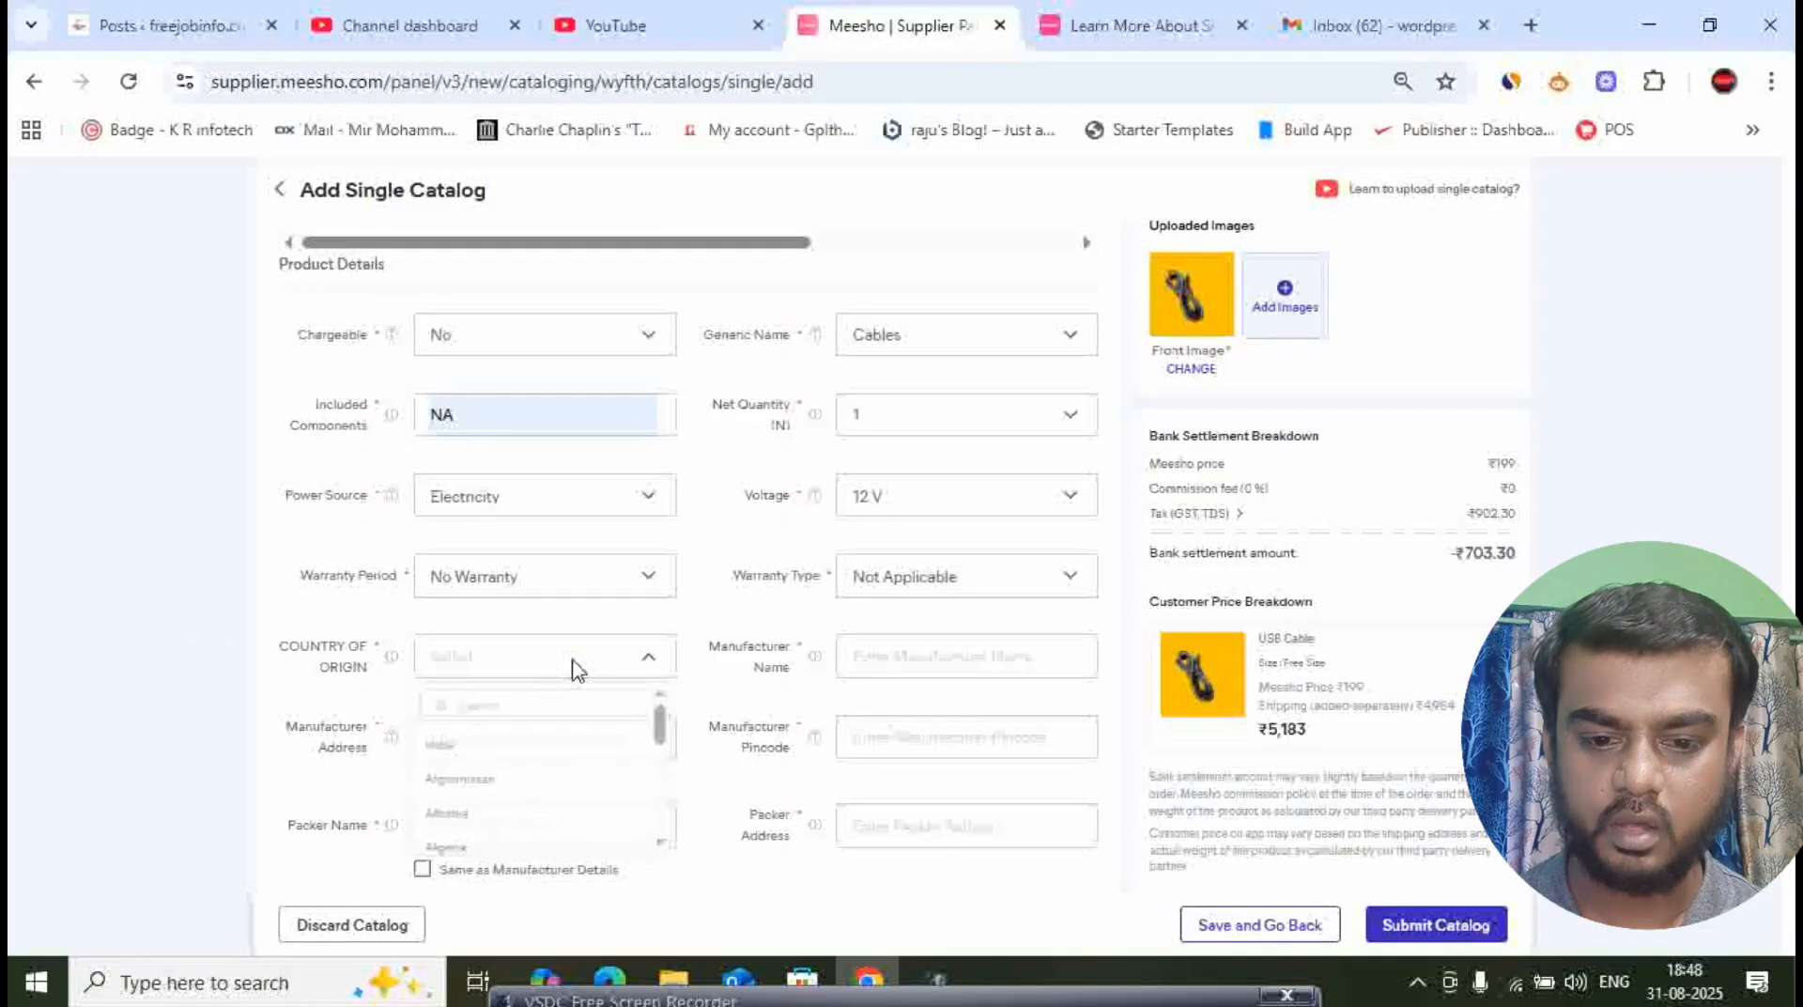
left_click(460, 751)
left_click(884, 656)
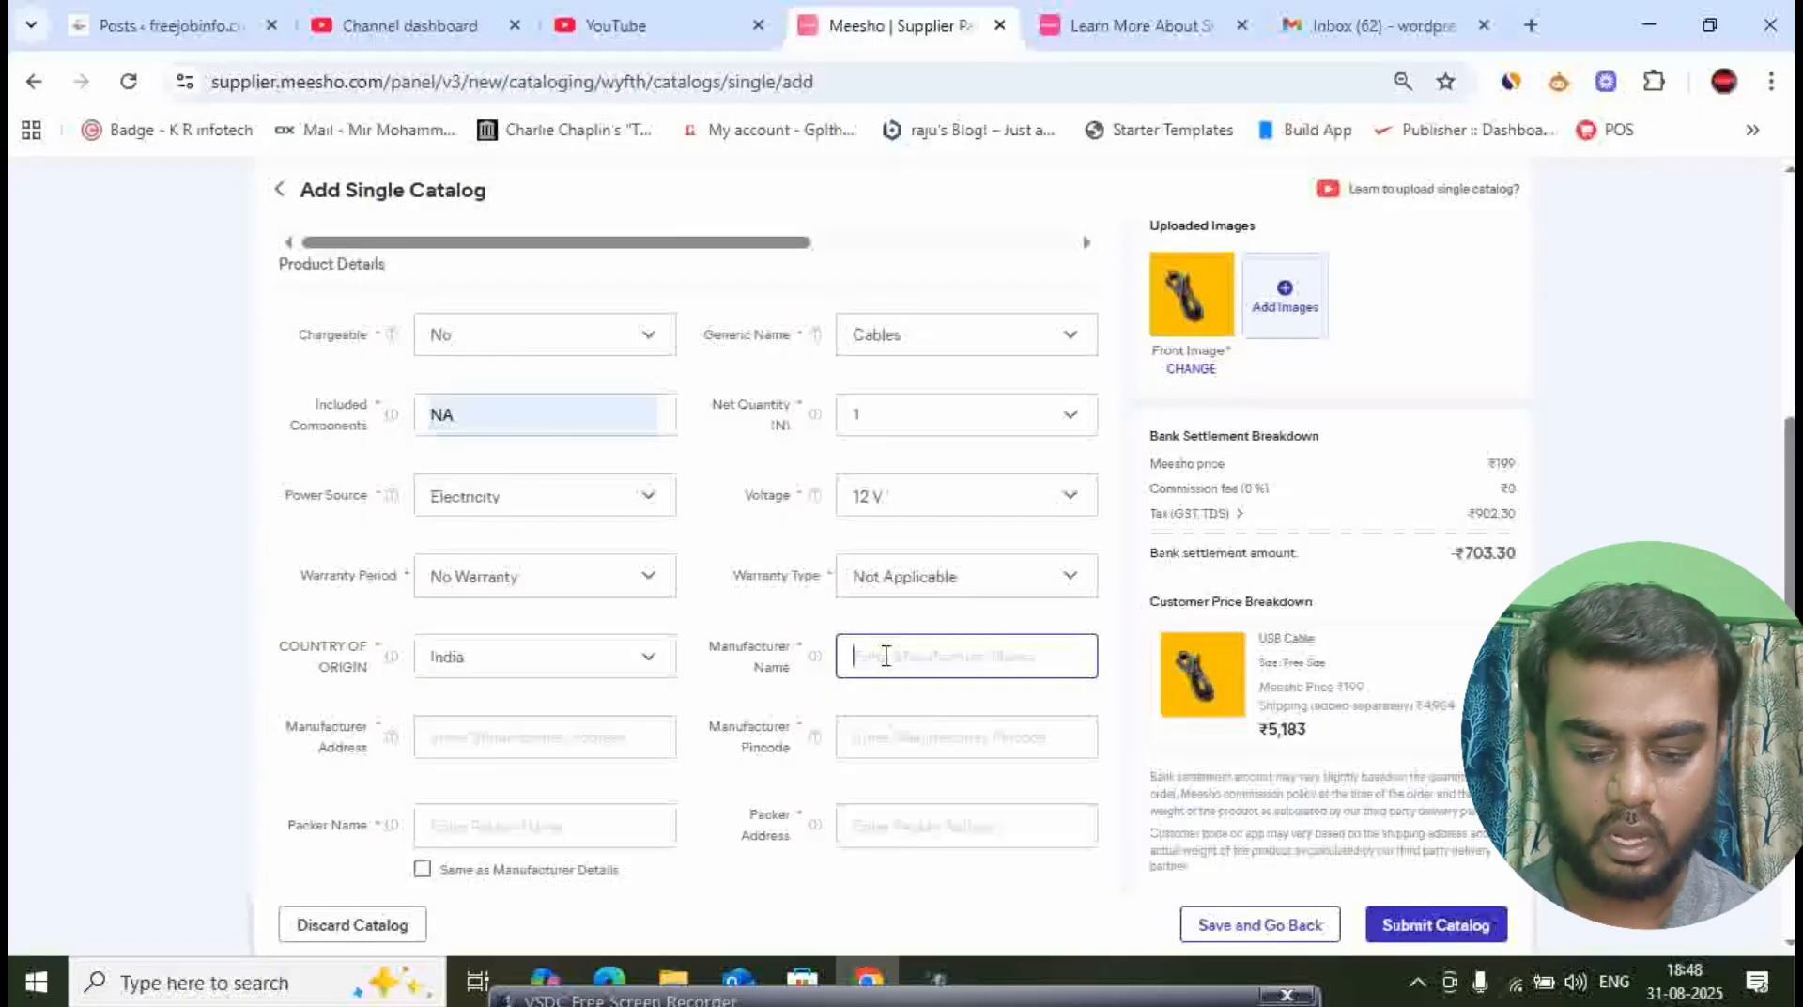
type("JMD")
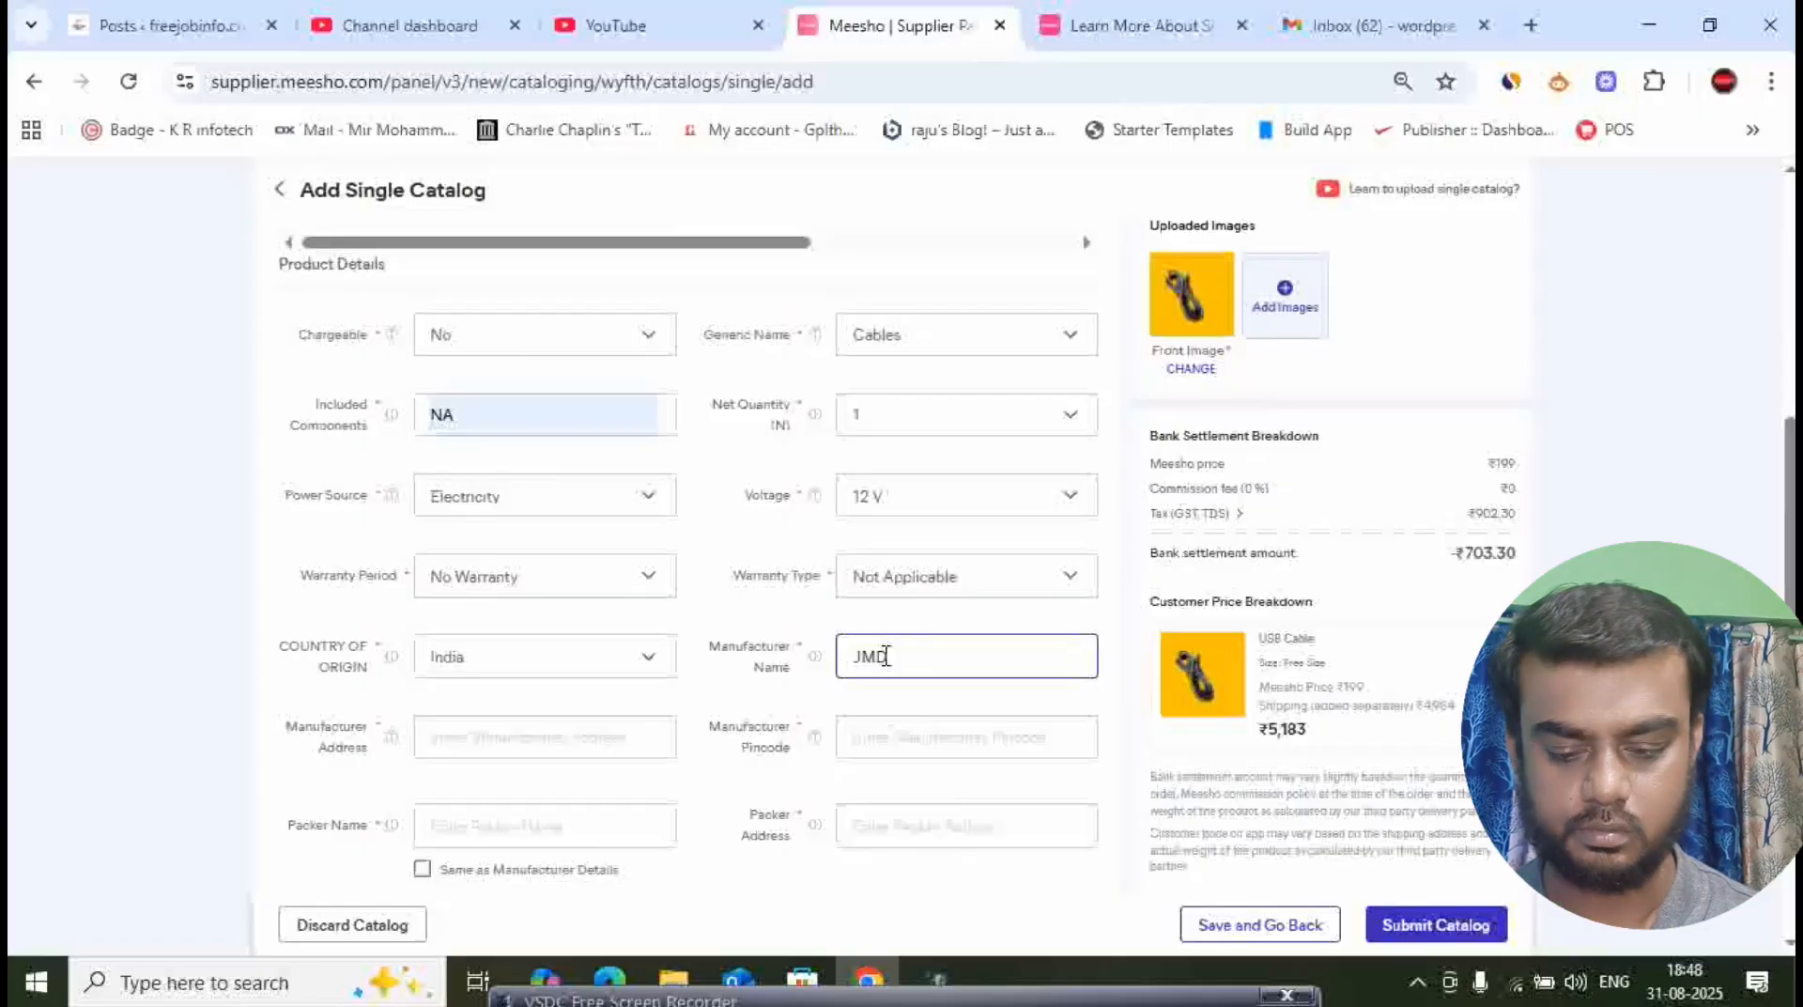
type("In")
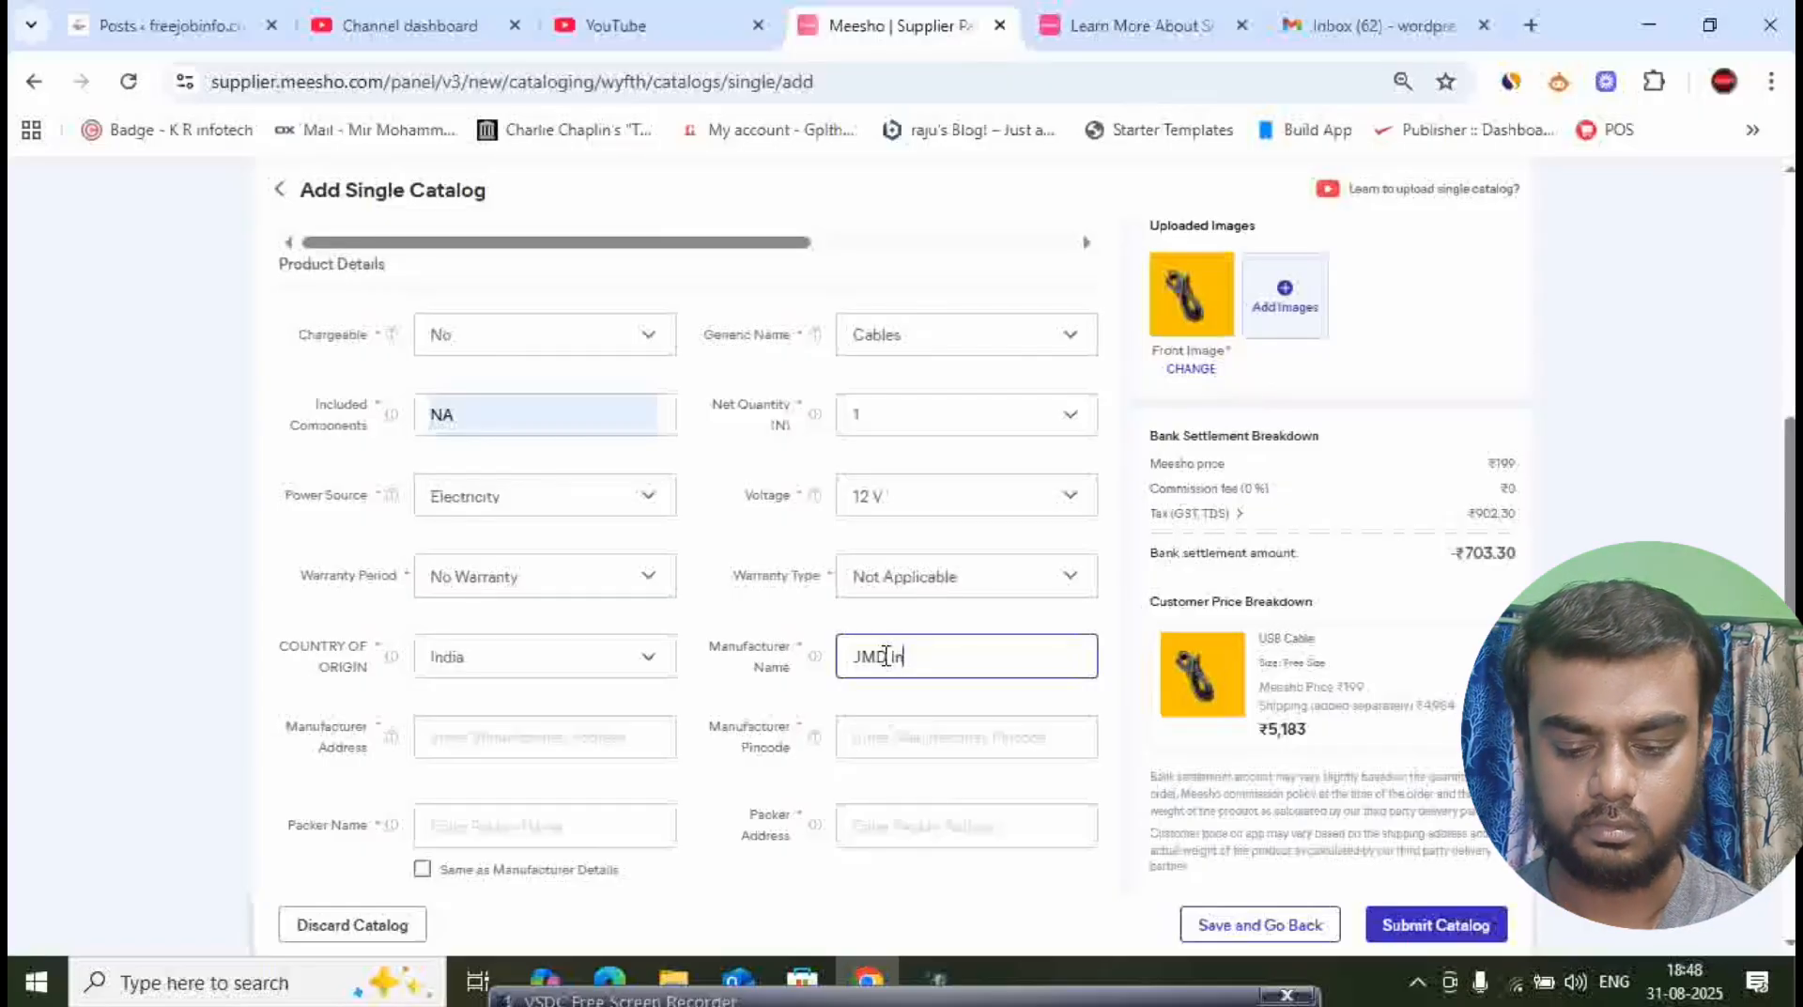
type("ter")
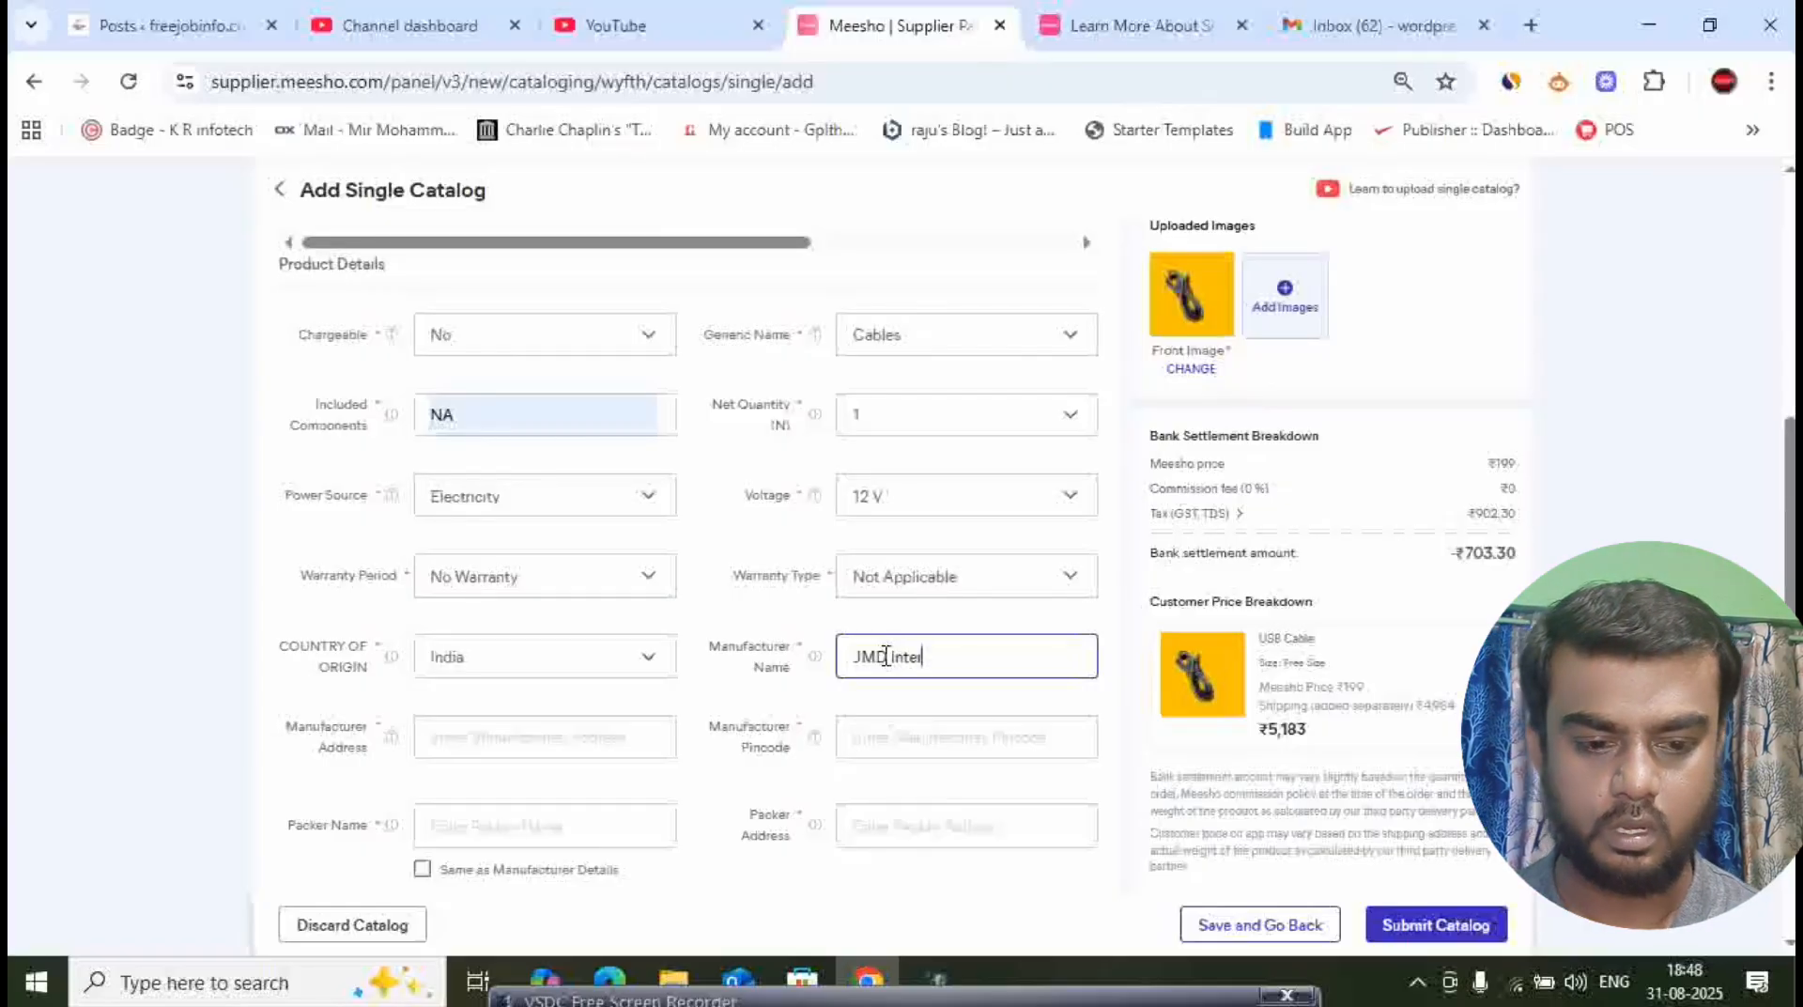
type("nationald")
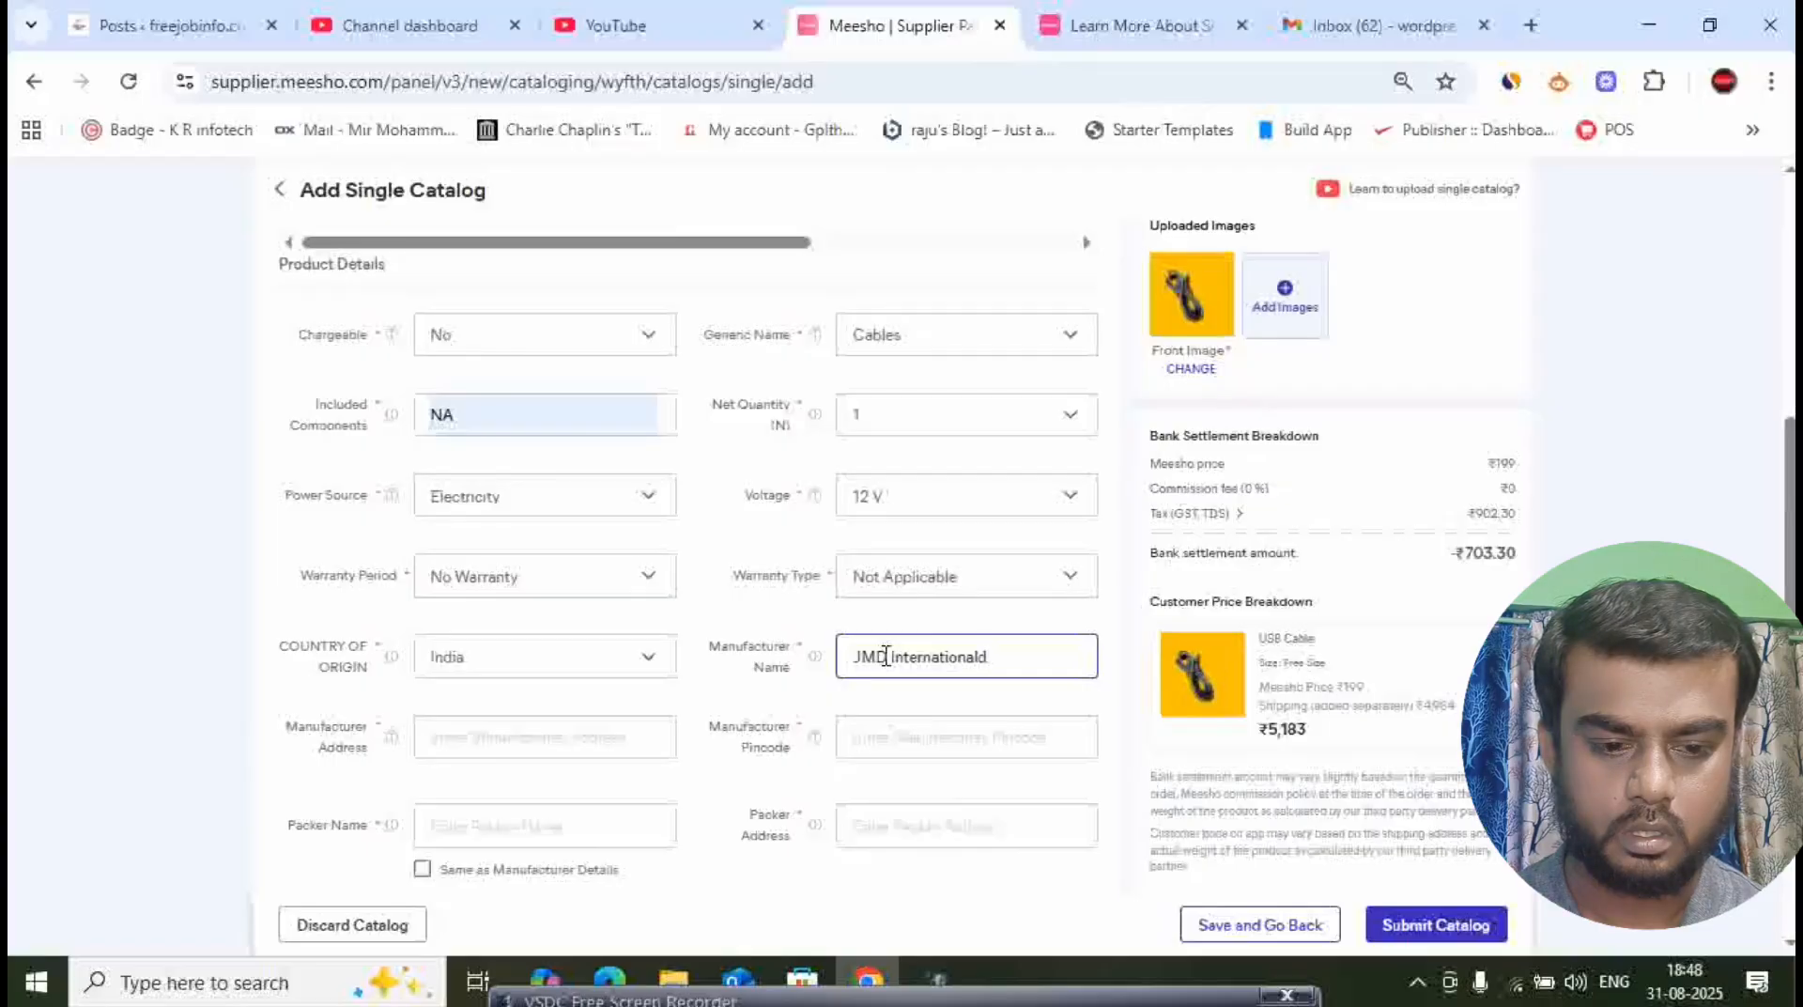
key("BackSpace")
type("s")
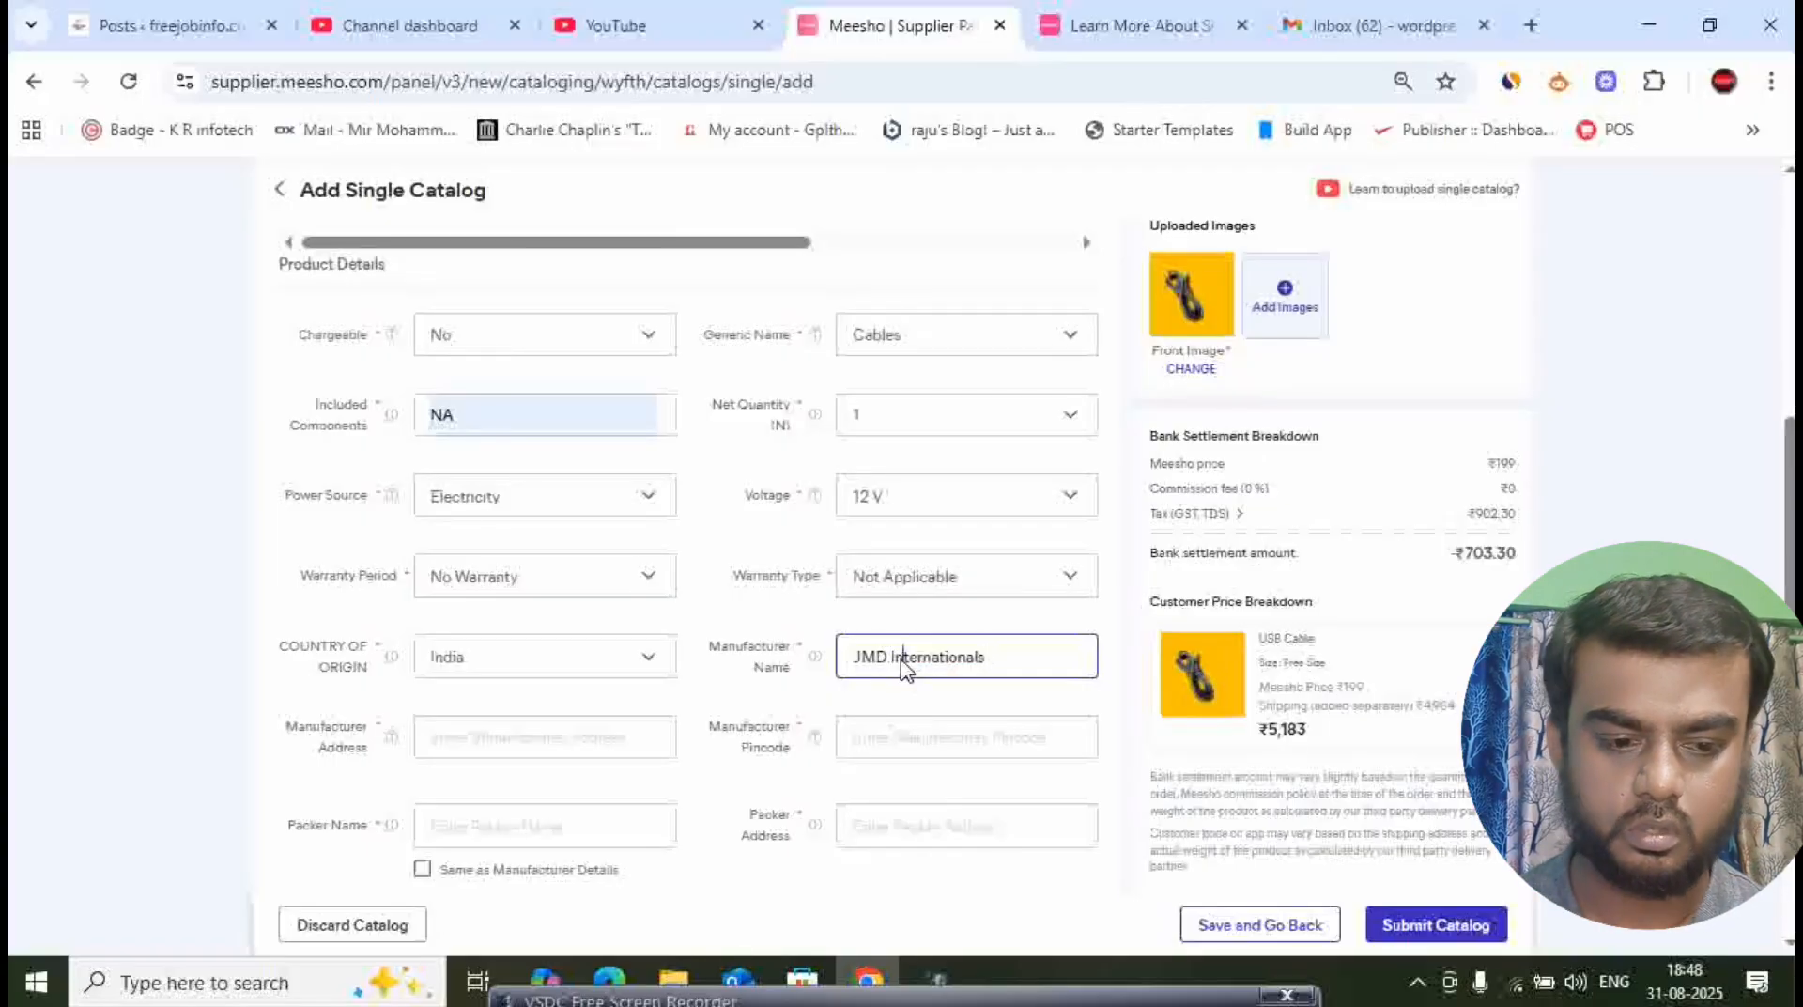
right_click(902, 662)
- Fill in the manufacturer's address and the manufacturer's pincode
left_click(589, 739)
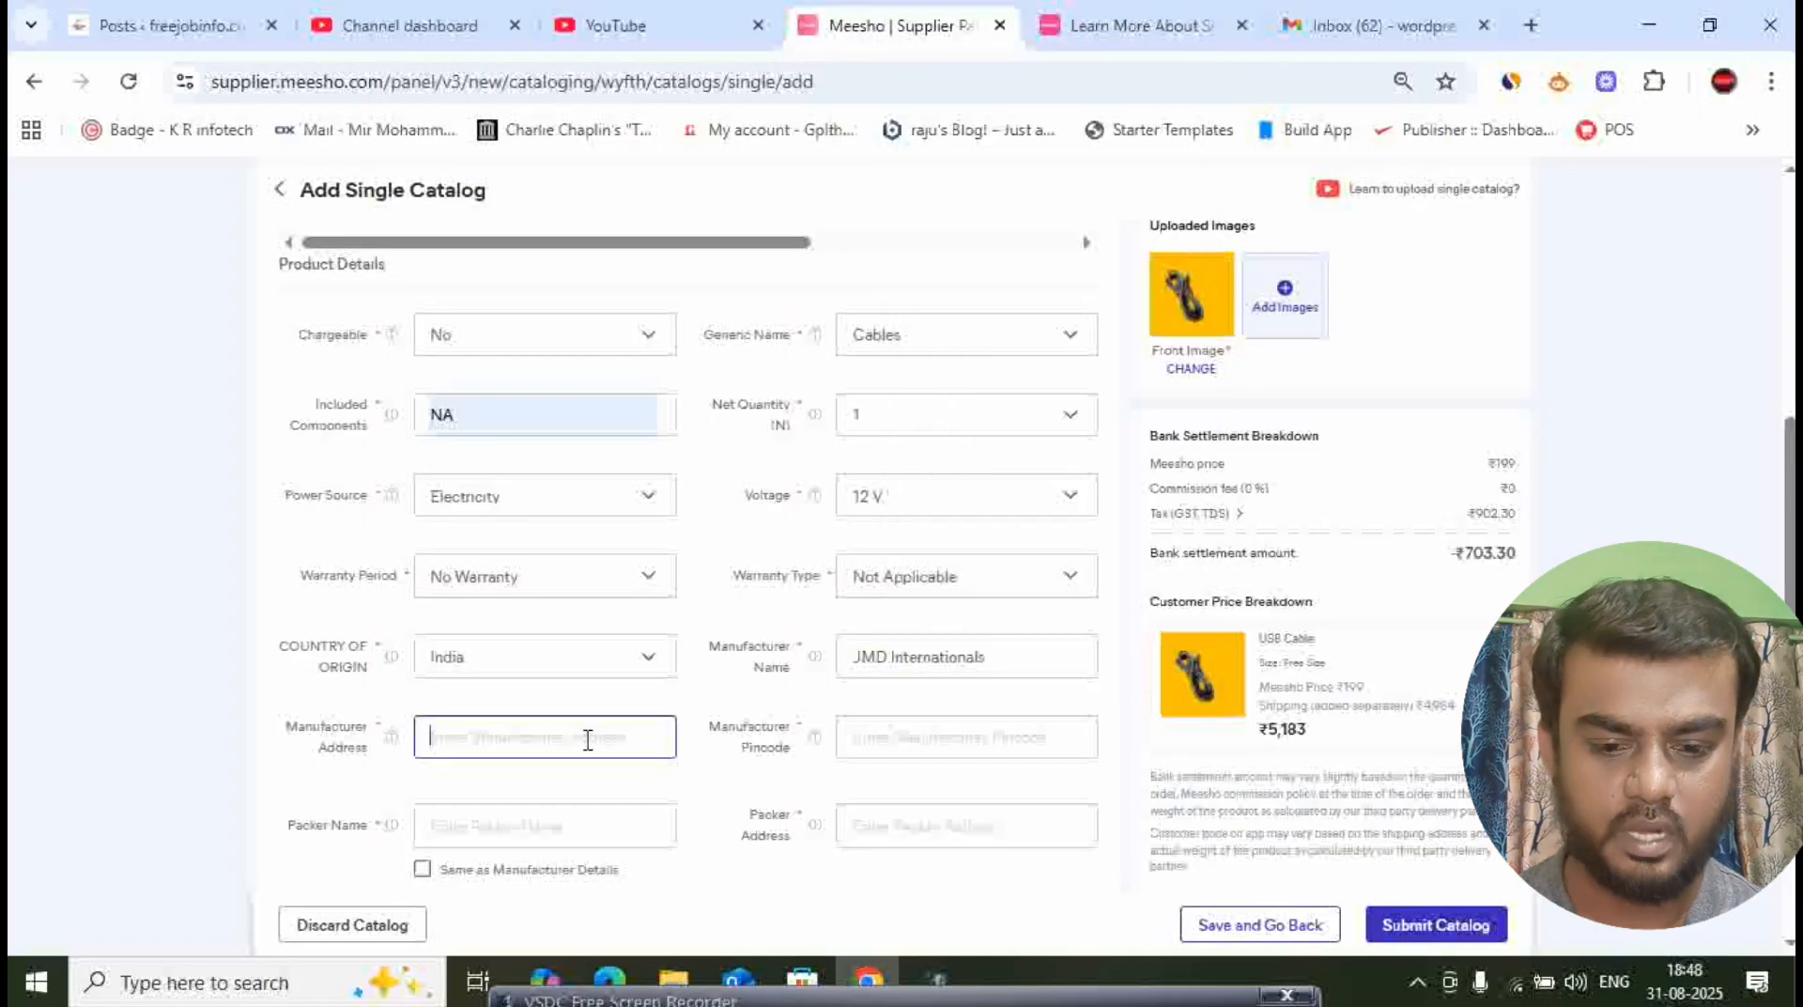
left_click(588, 740)
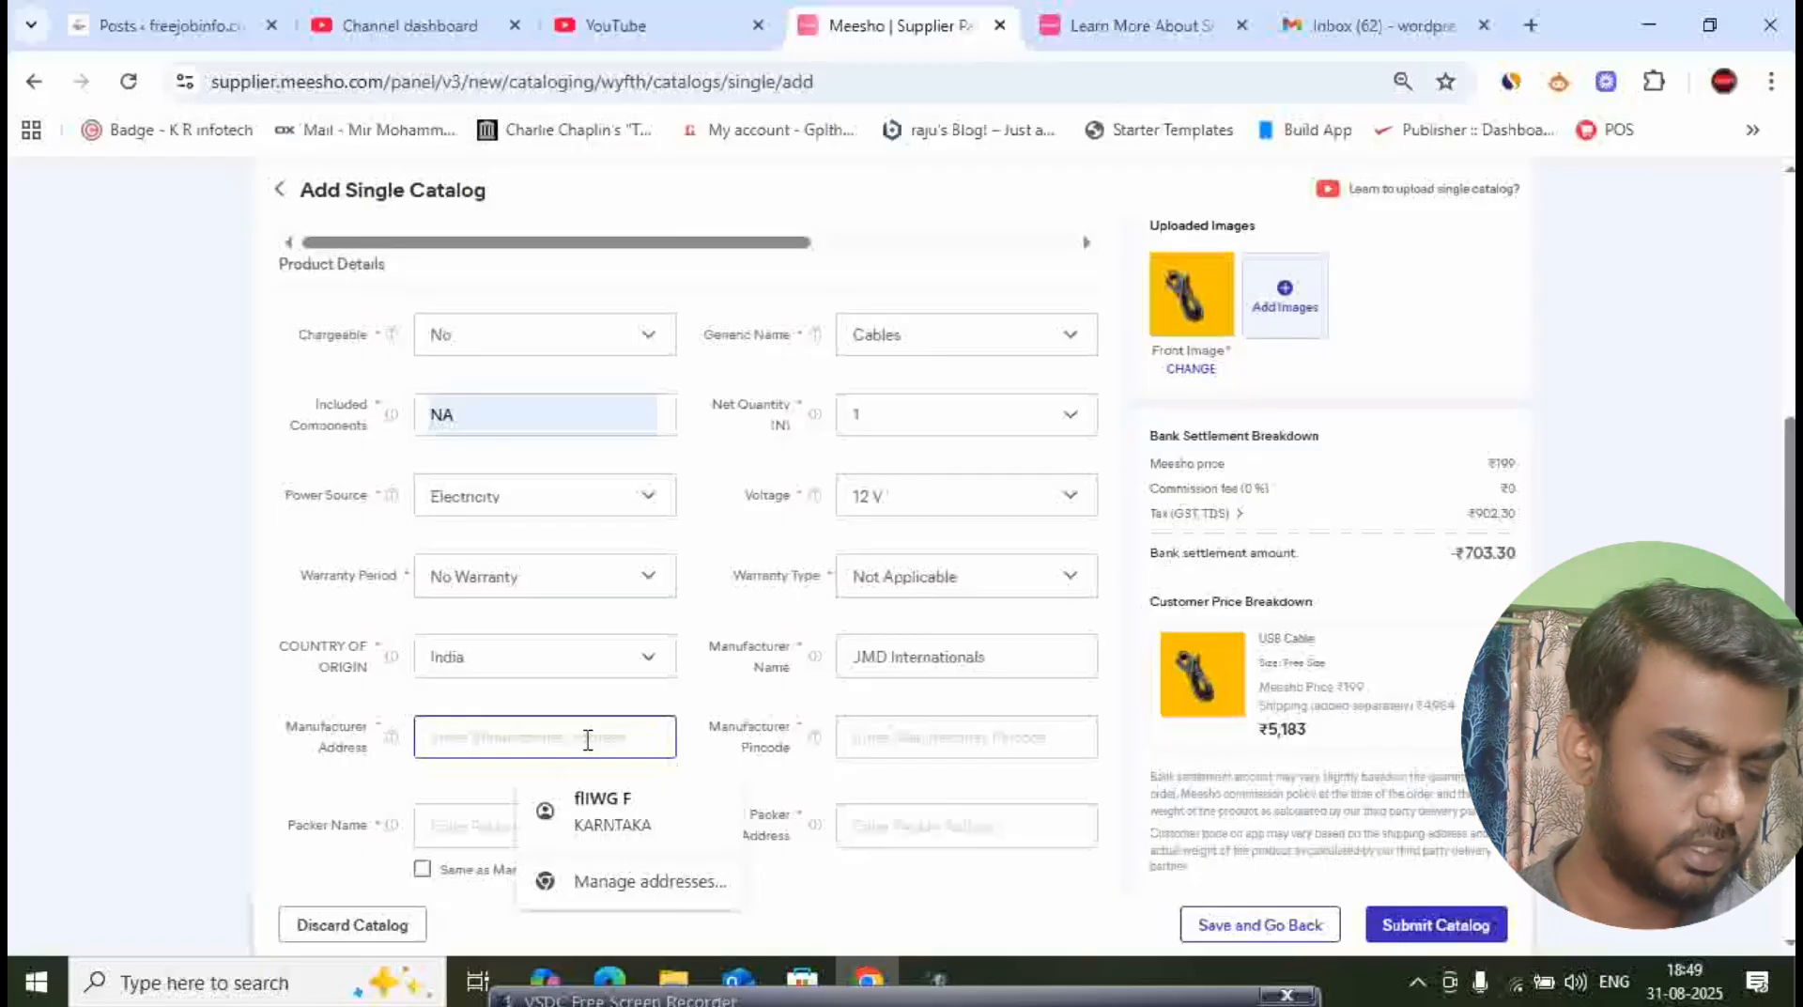
type("M")
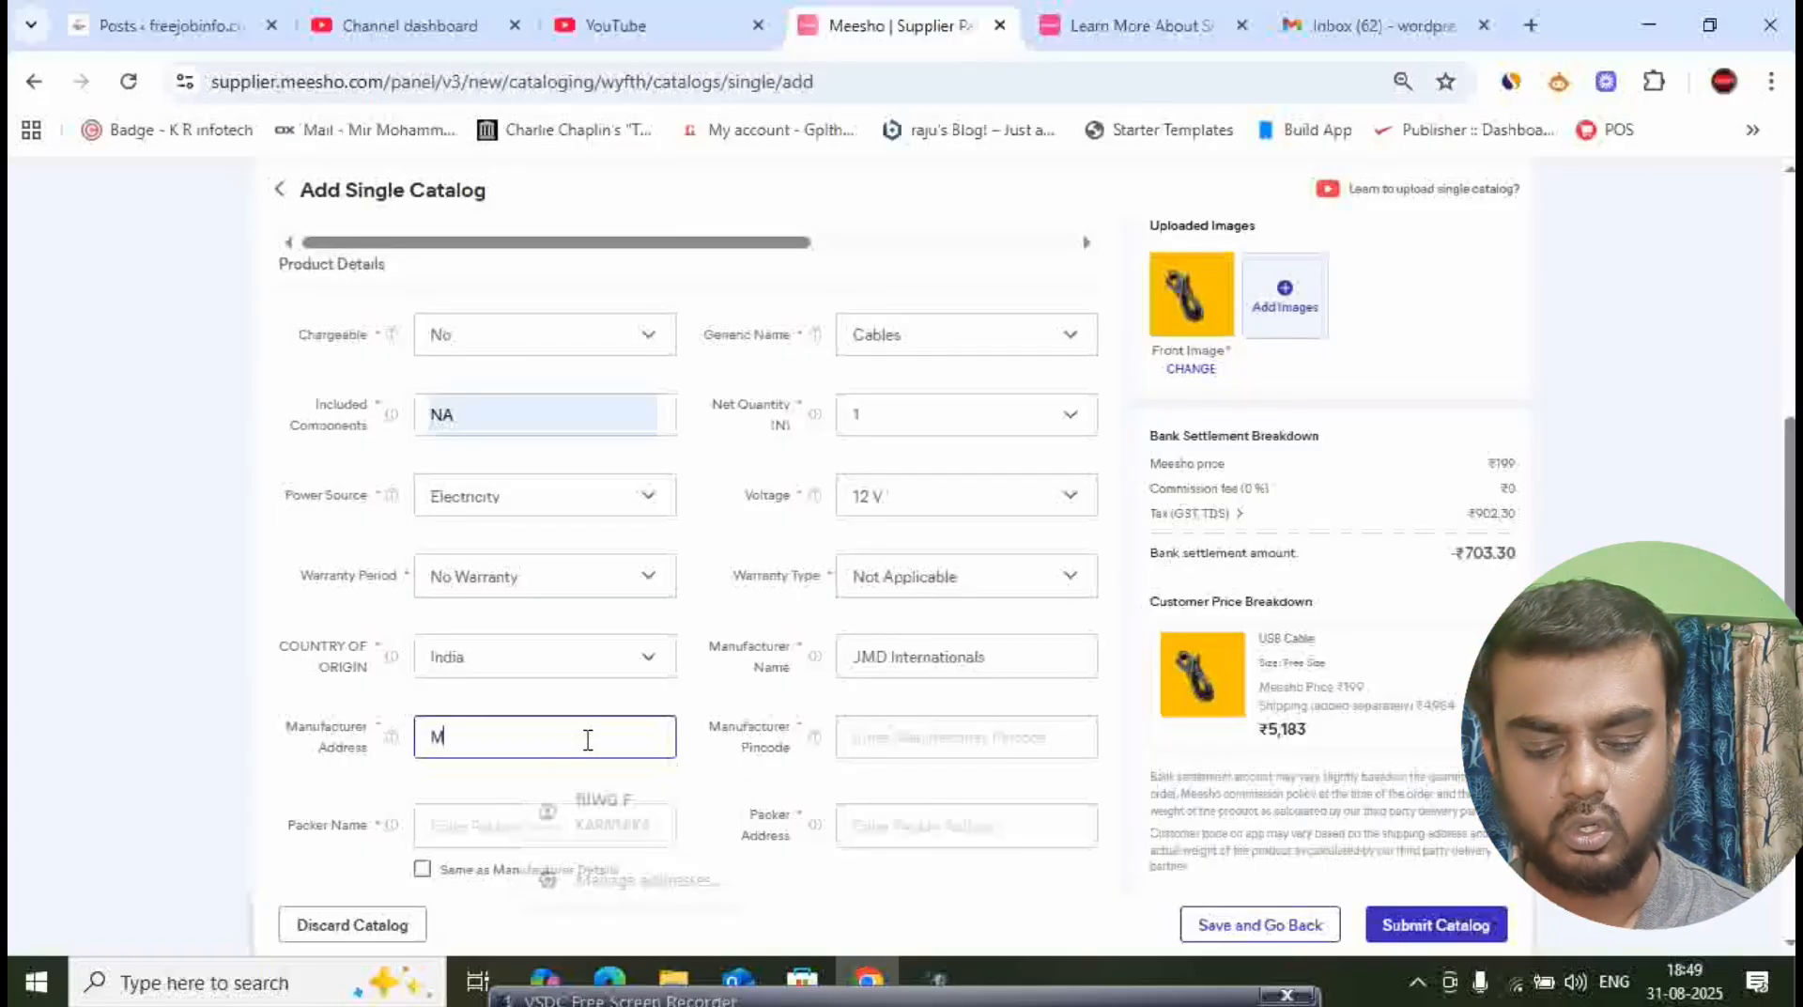
type("umbai")
key("Tab")
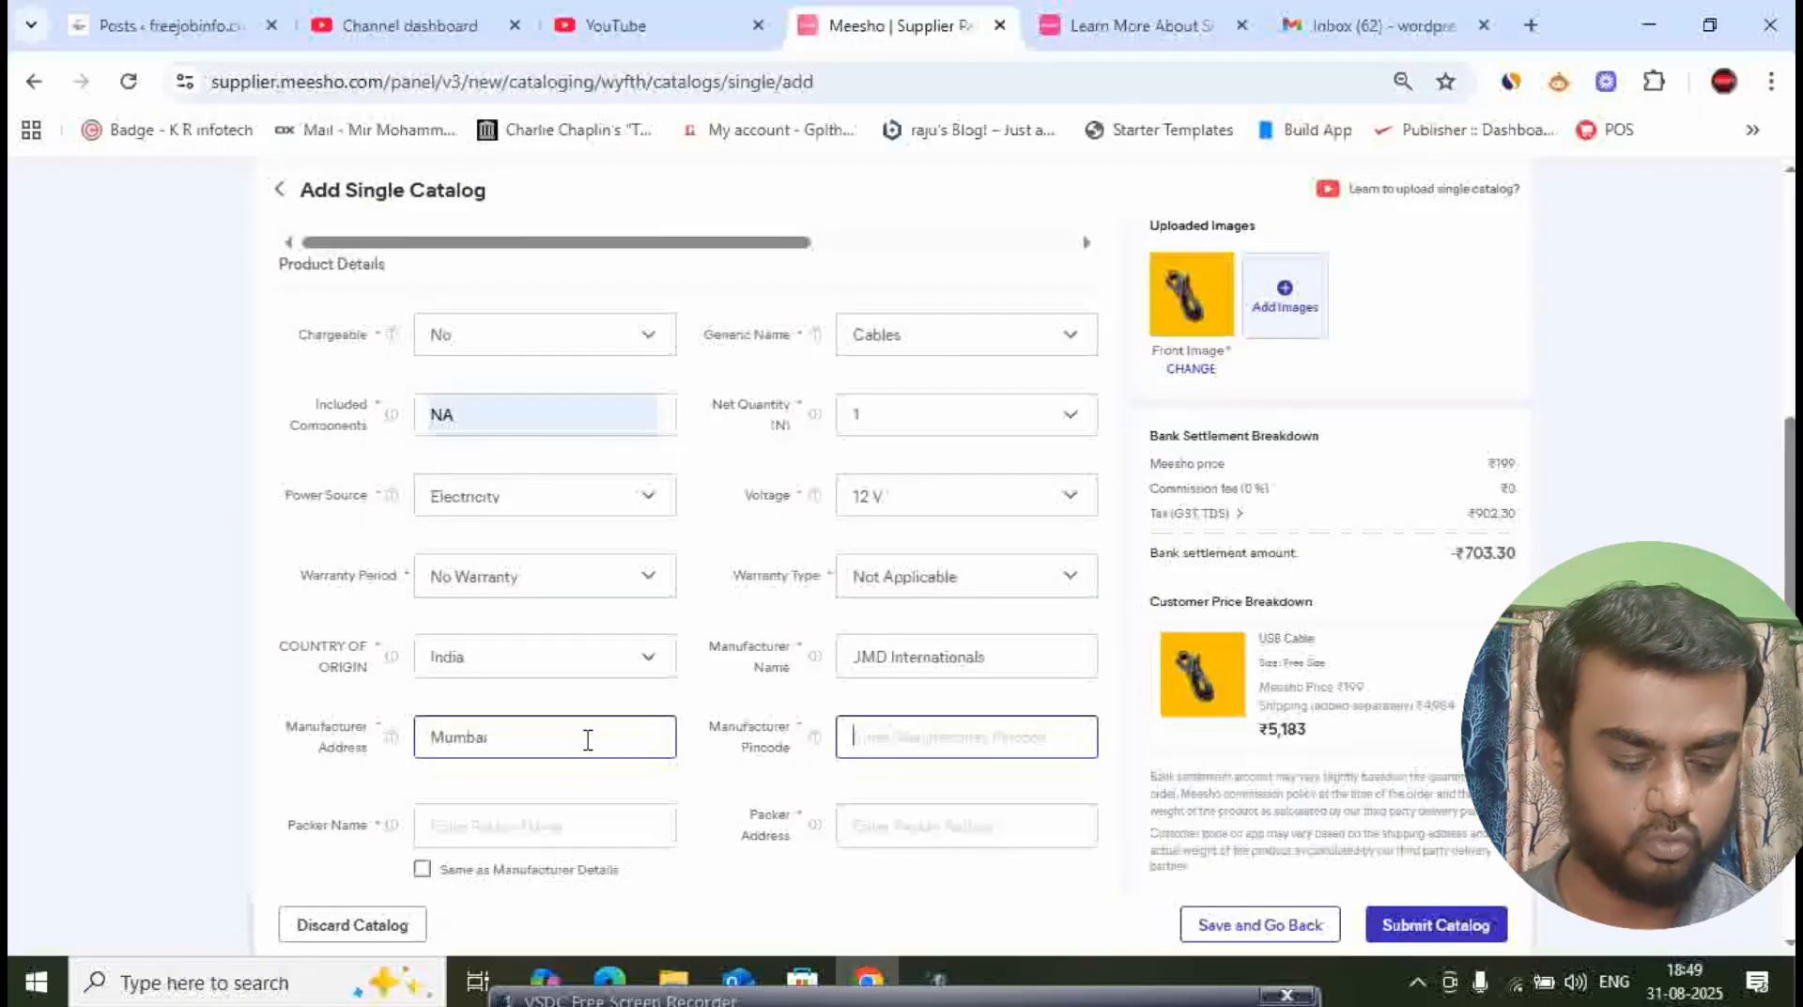
type("4")
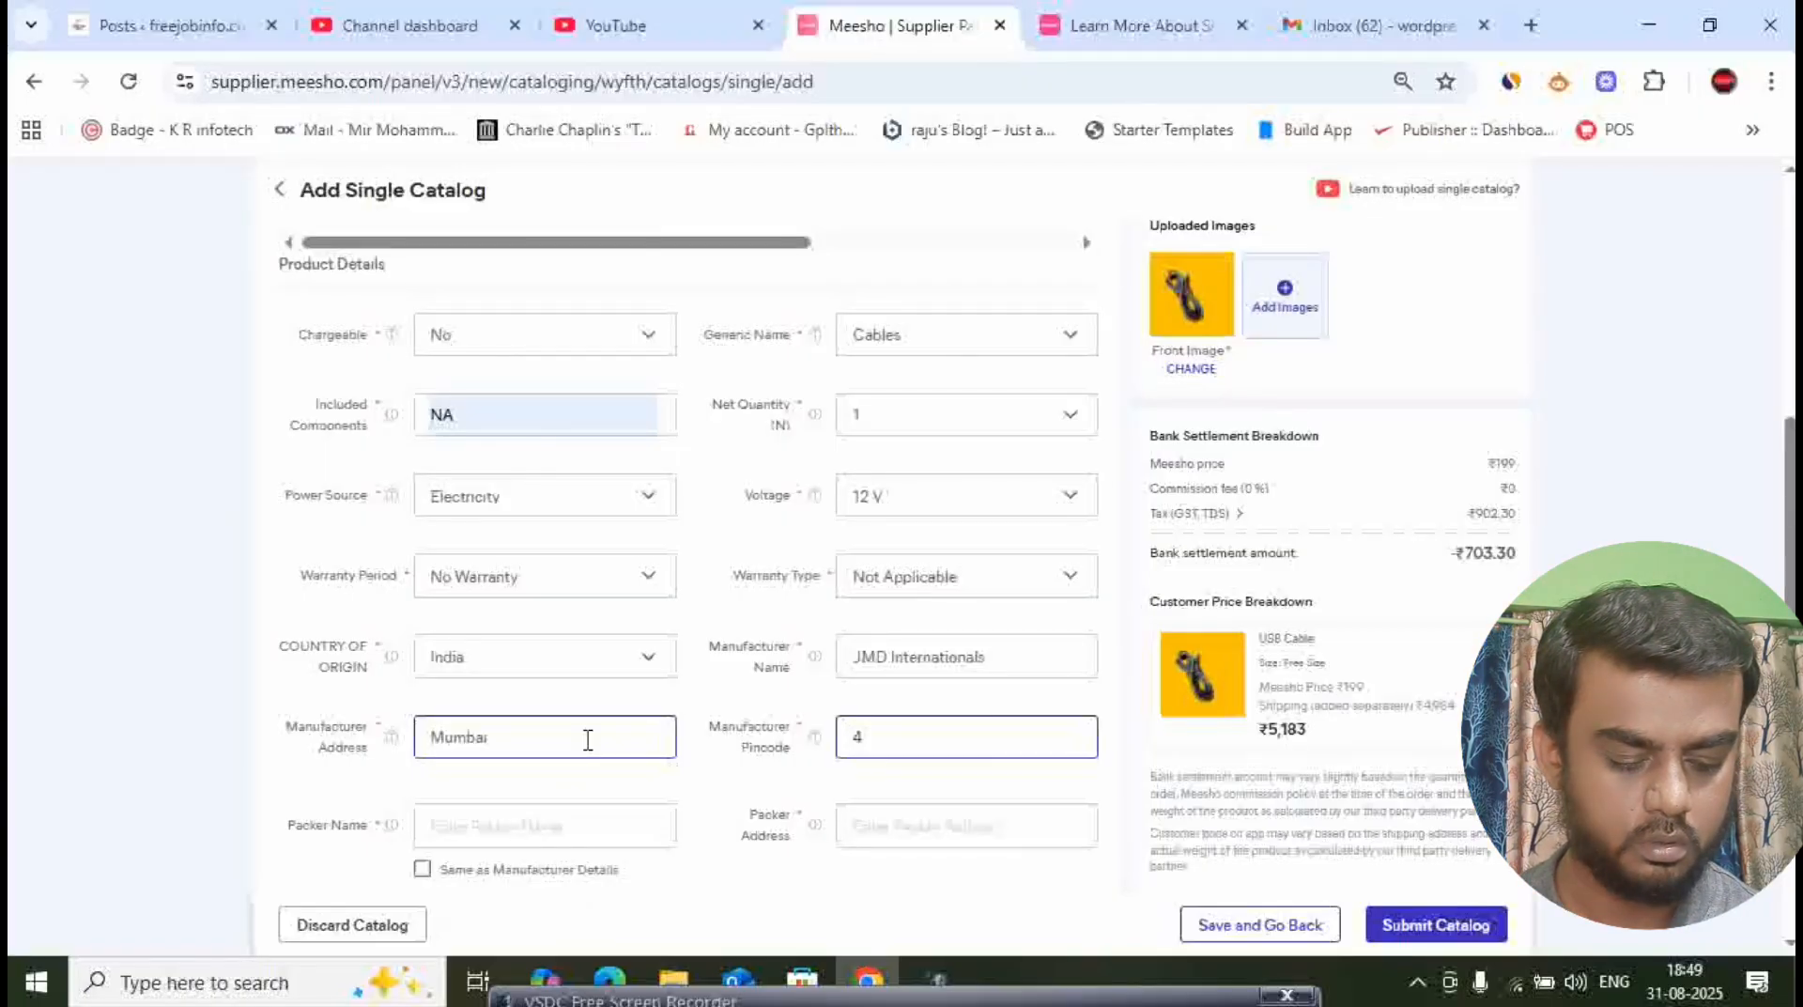
type("00002")
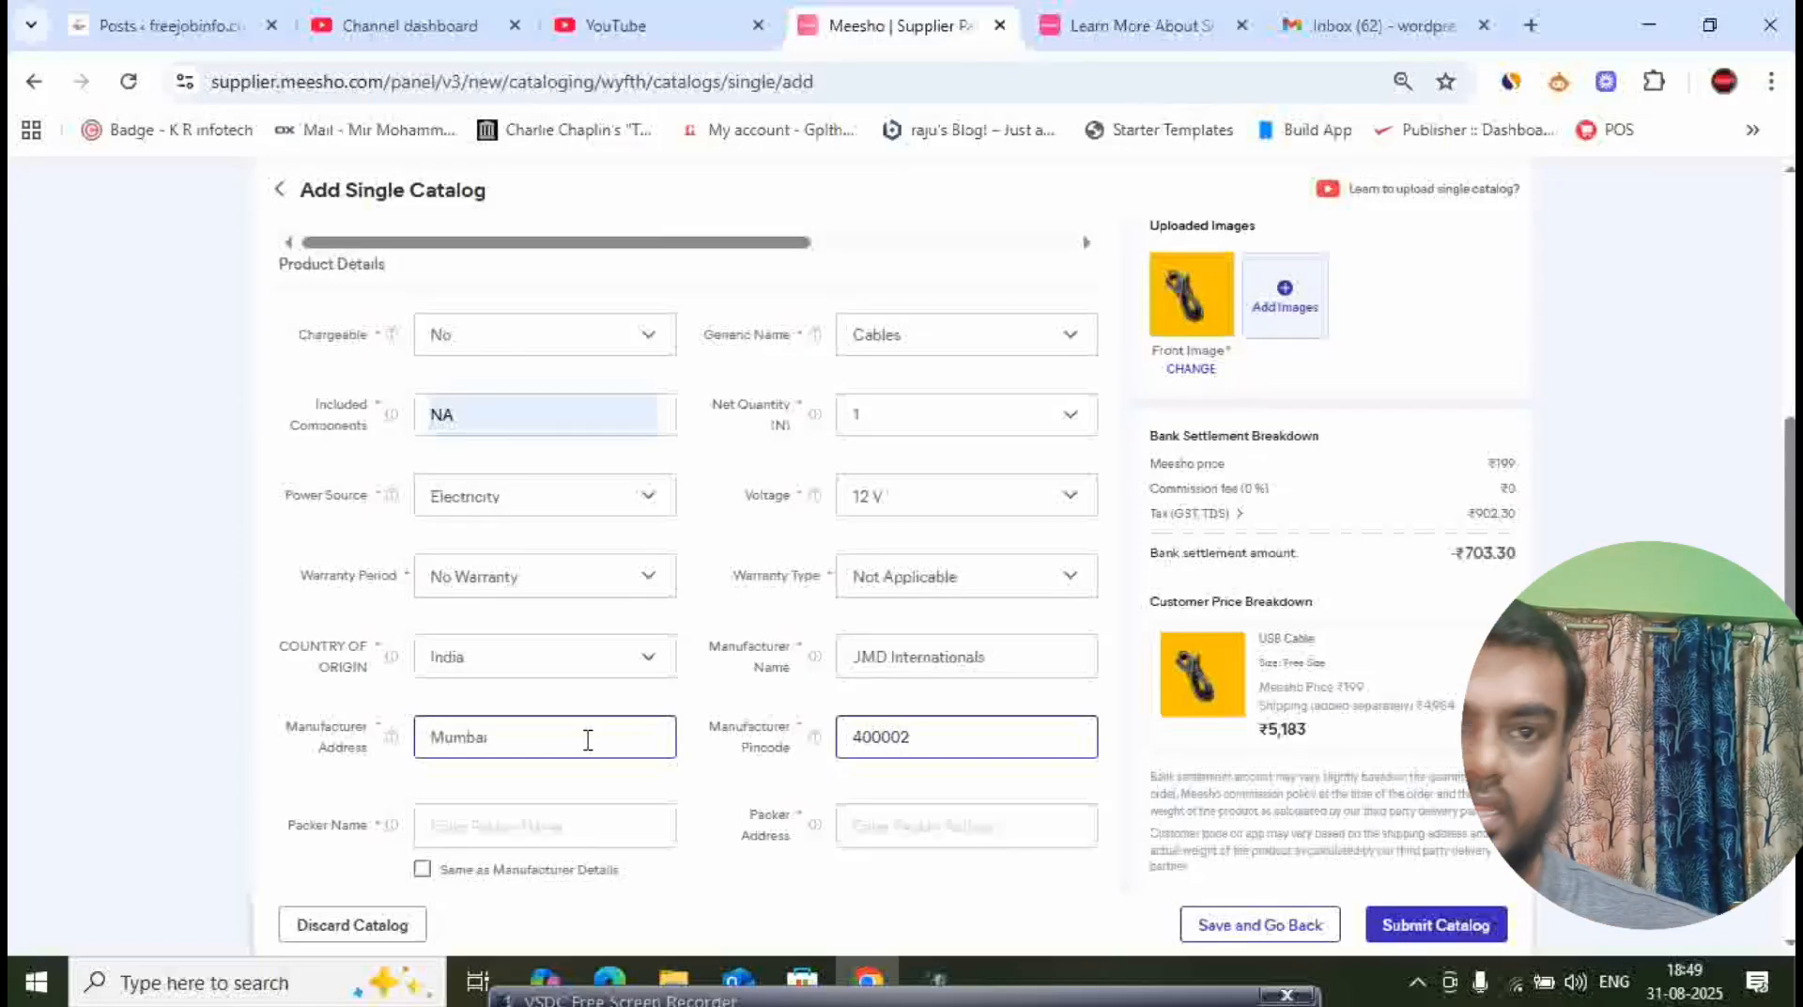
- Fill the packer fields from the manufacturer details, and switch Same as Manufacturer Details back off so they can be edited
left_click(419, 789)
scroll(420, 788, "down", 3)
left_click(520, 554)
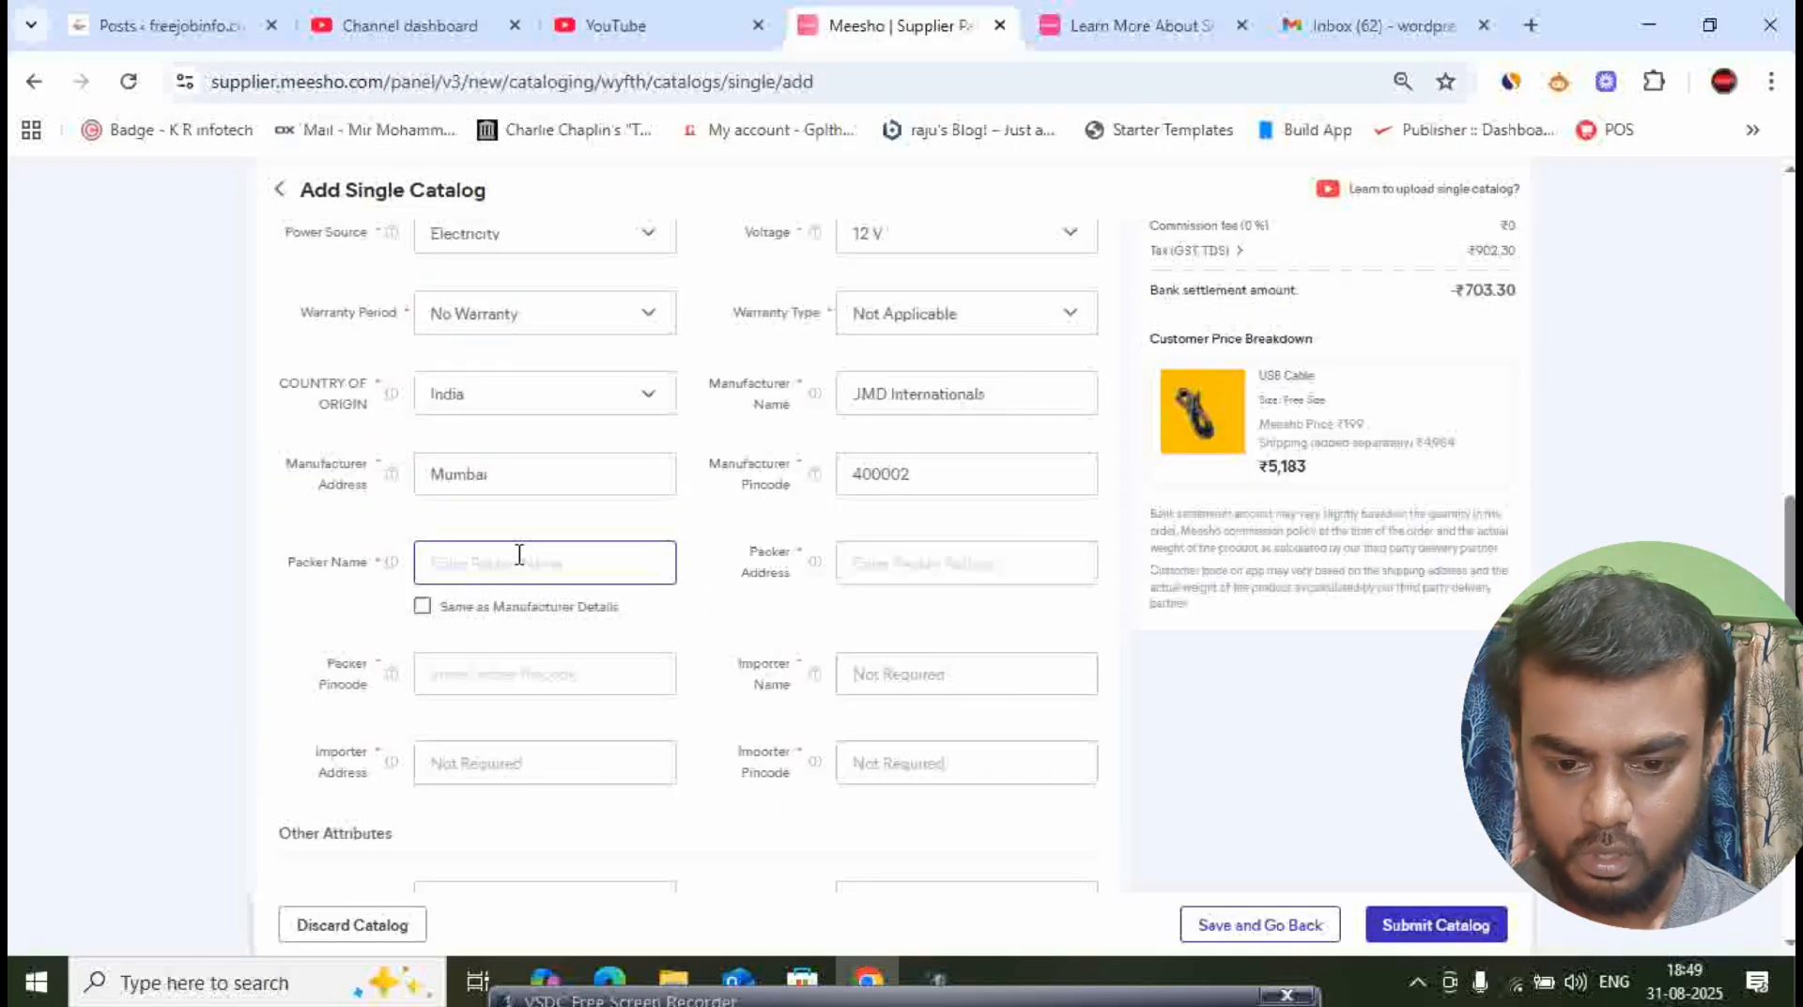
left_click(423, 605)
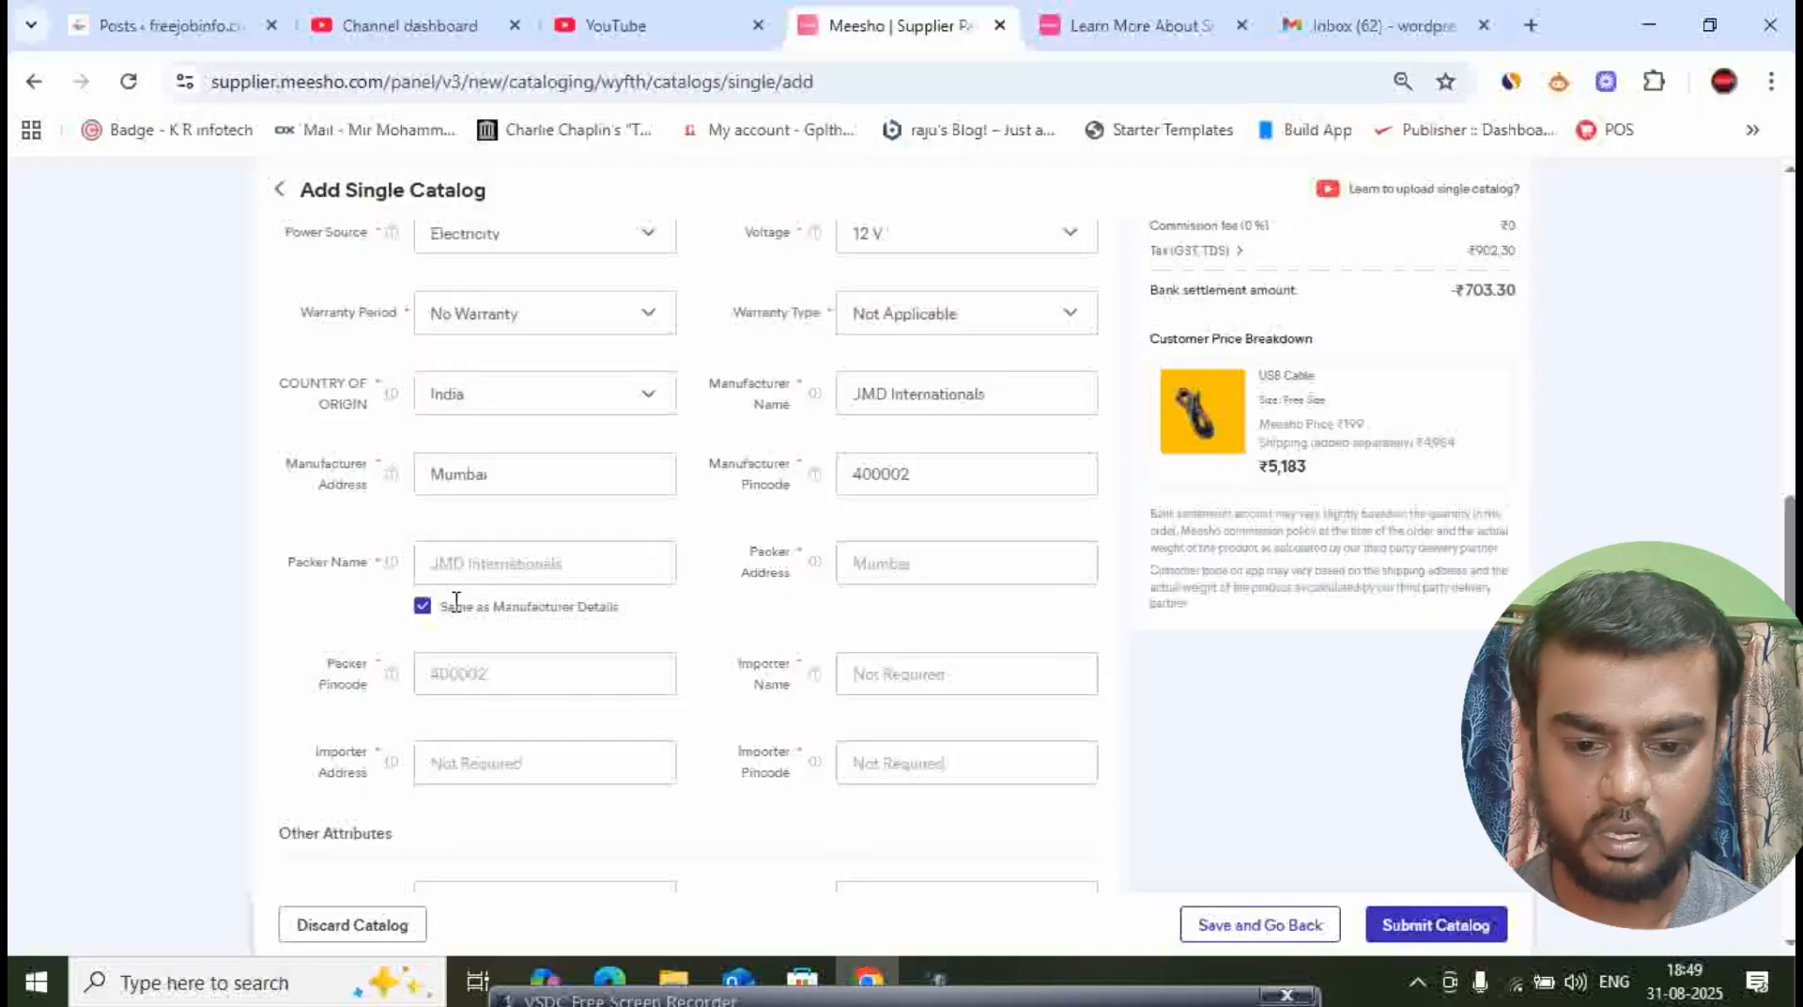
left_click(423, 605)
- Replace the packer name with Rsshopy, keeping the copied packer address and pincode
left_click(544, 559)
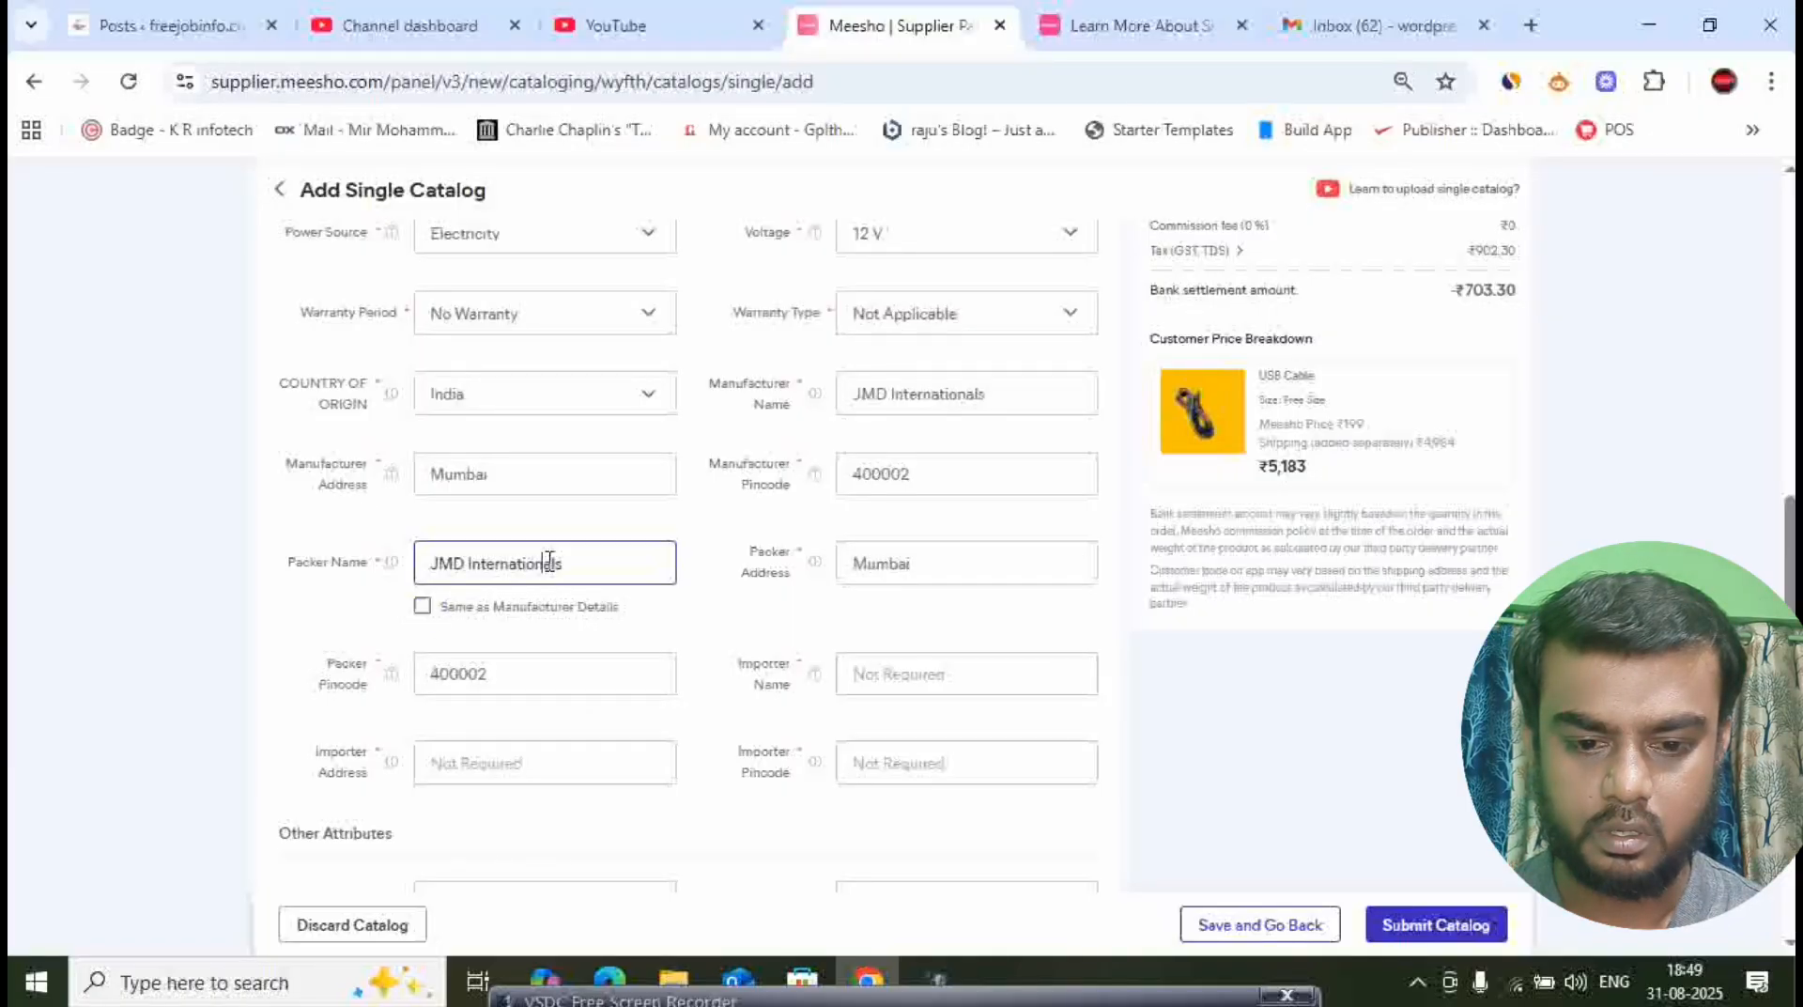
triple_click(592, 562)
type("R")
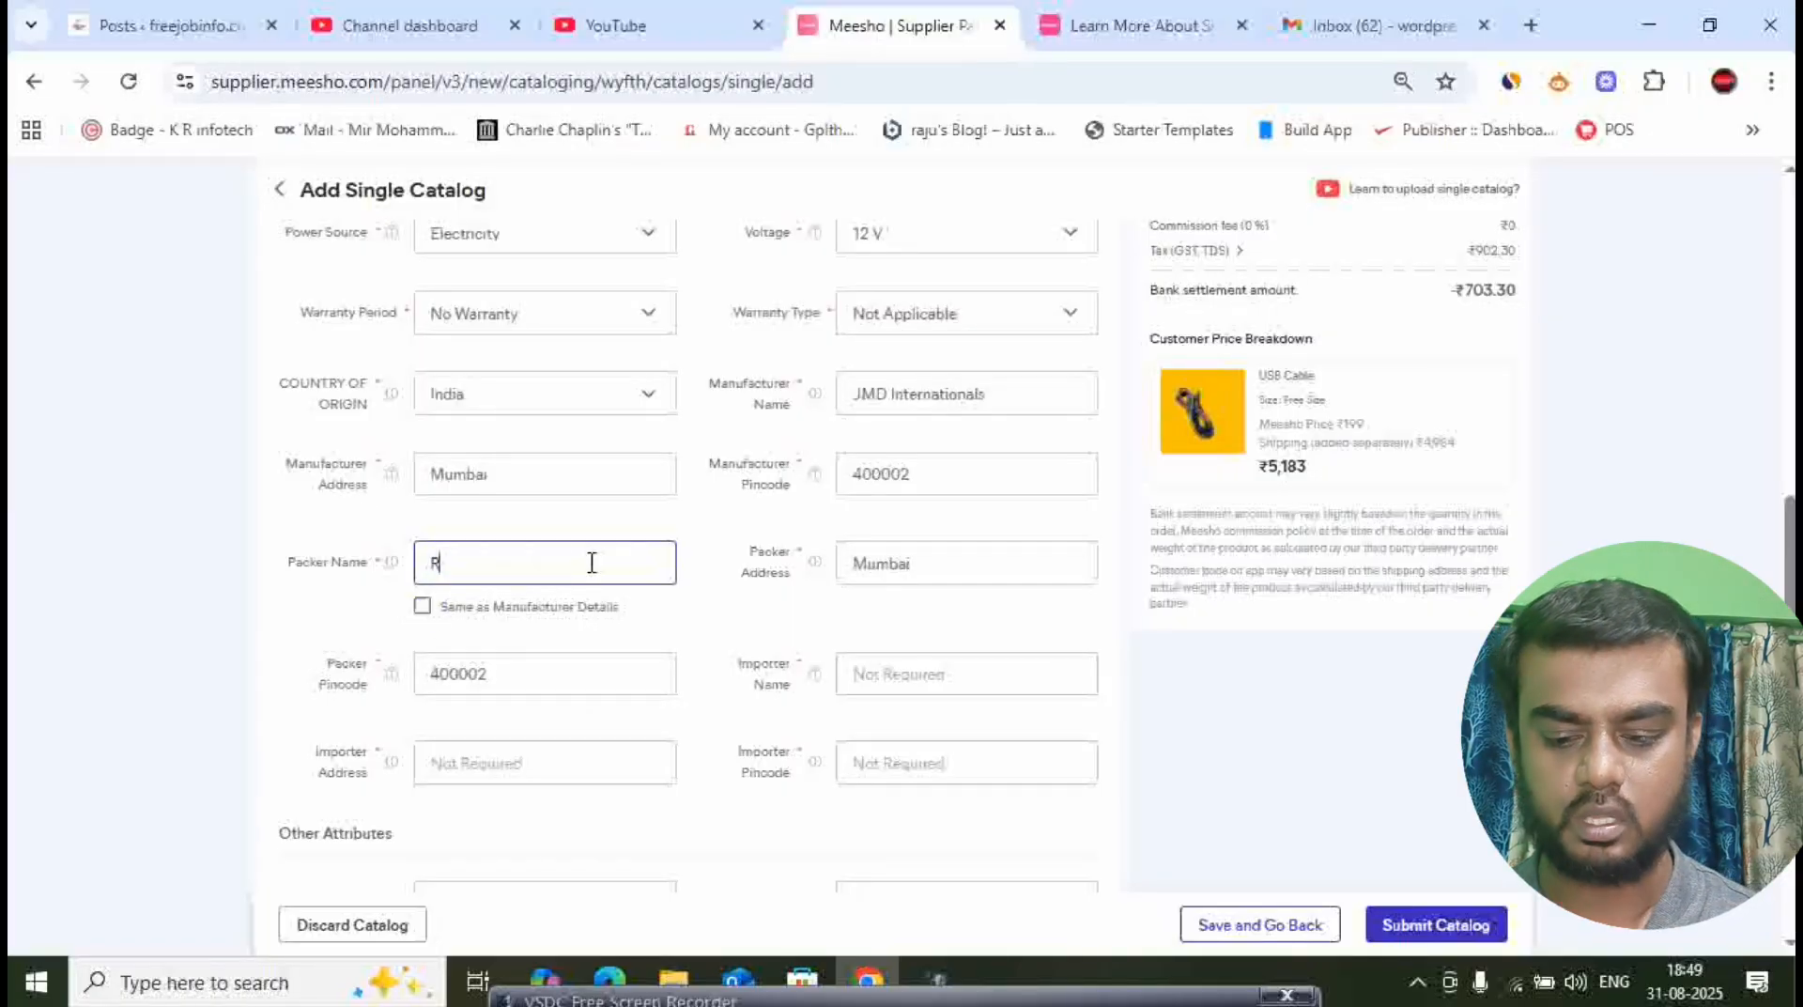
type("sshopy")
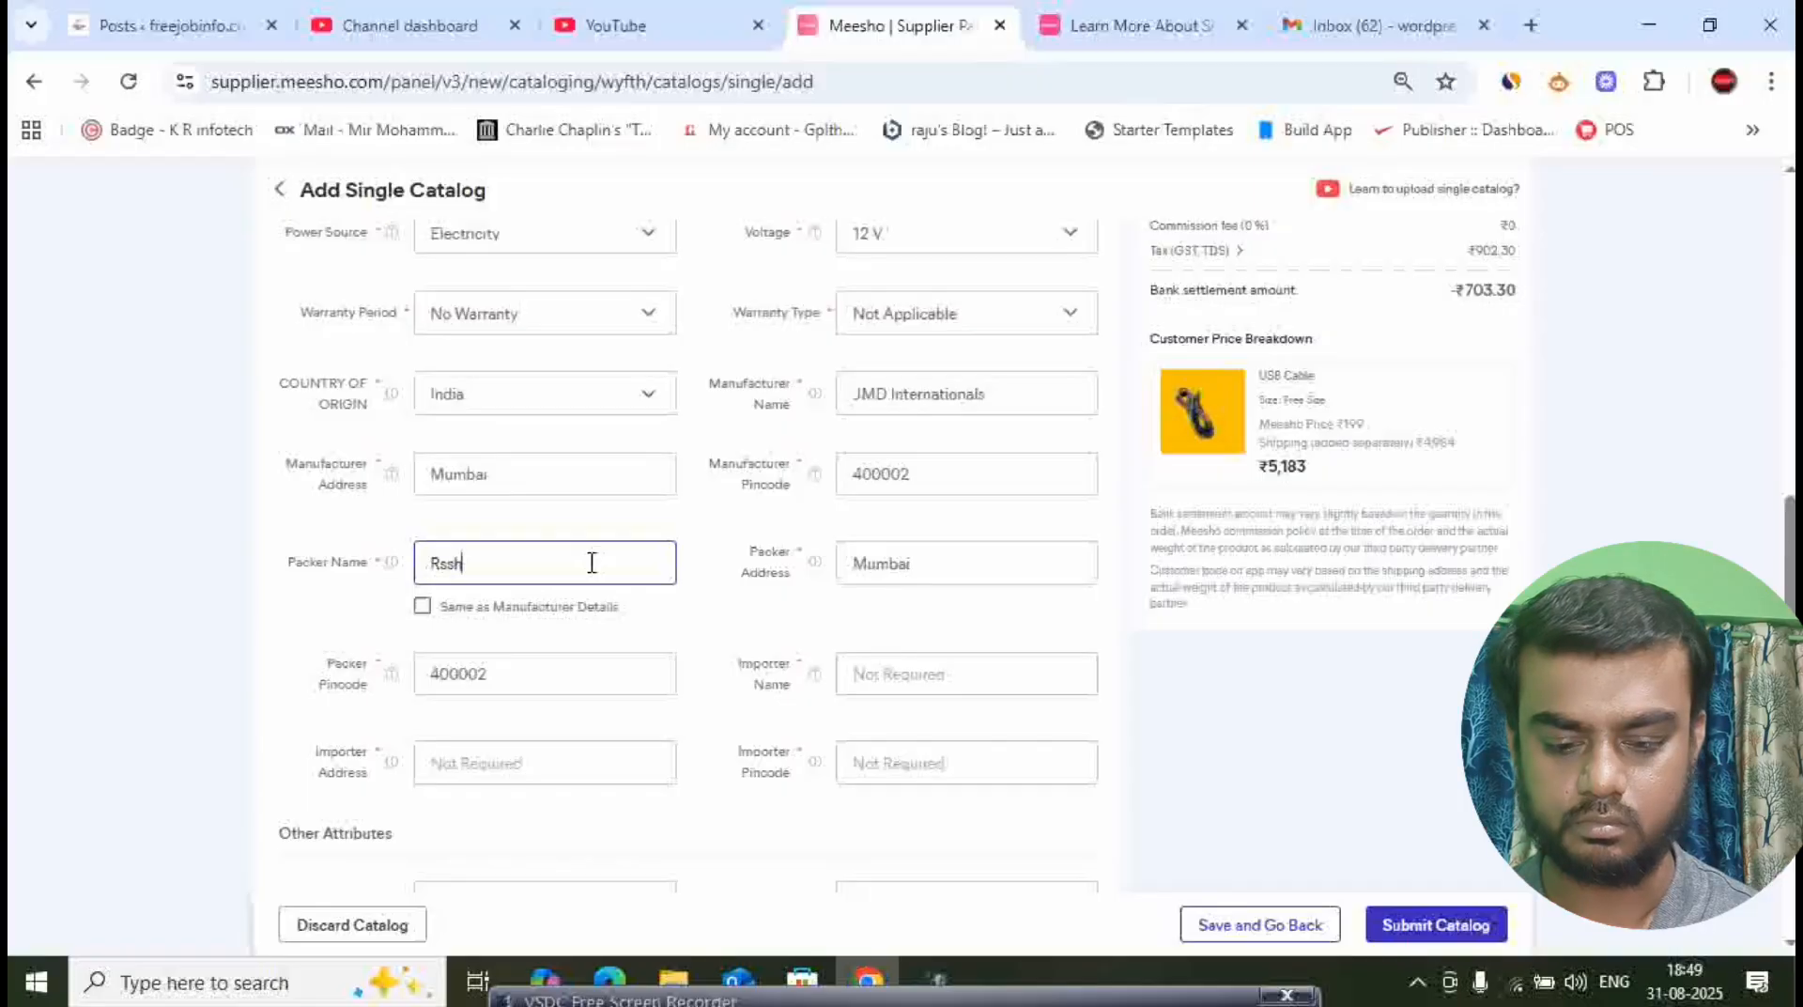
- Replace the copied packer address and packer pincode with the packer's own address and pincode
key("Tab")
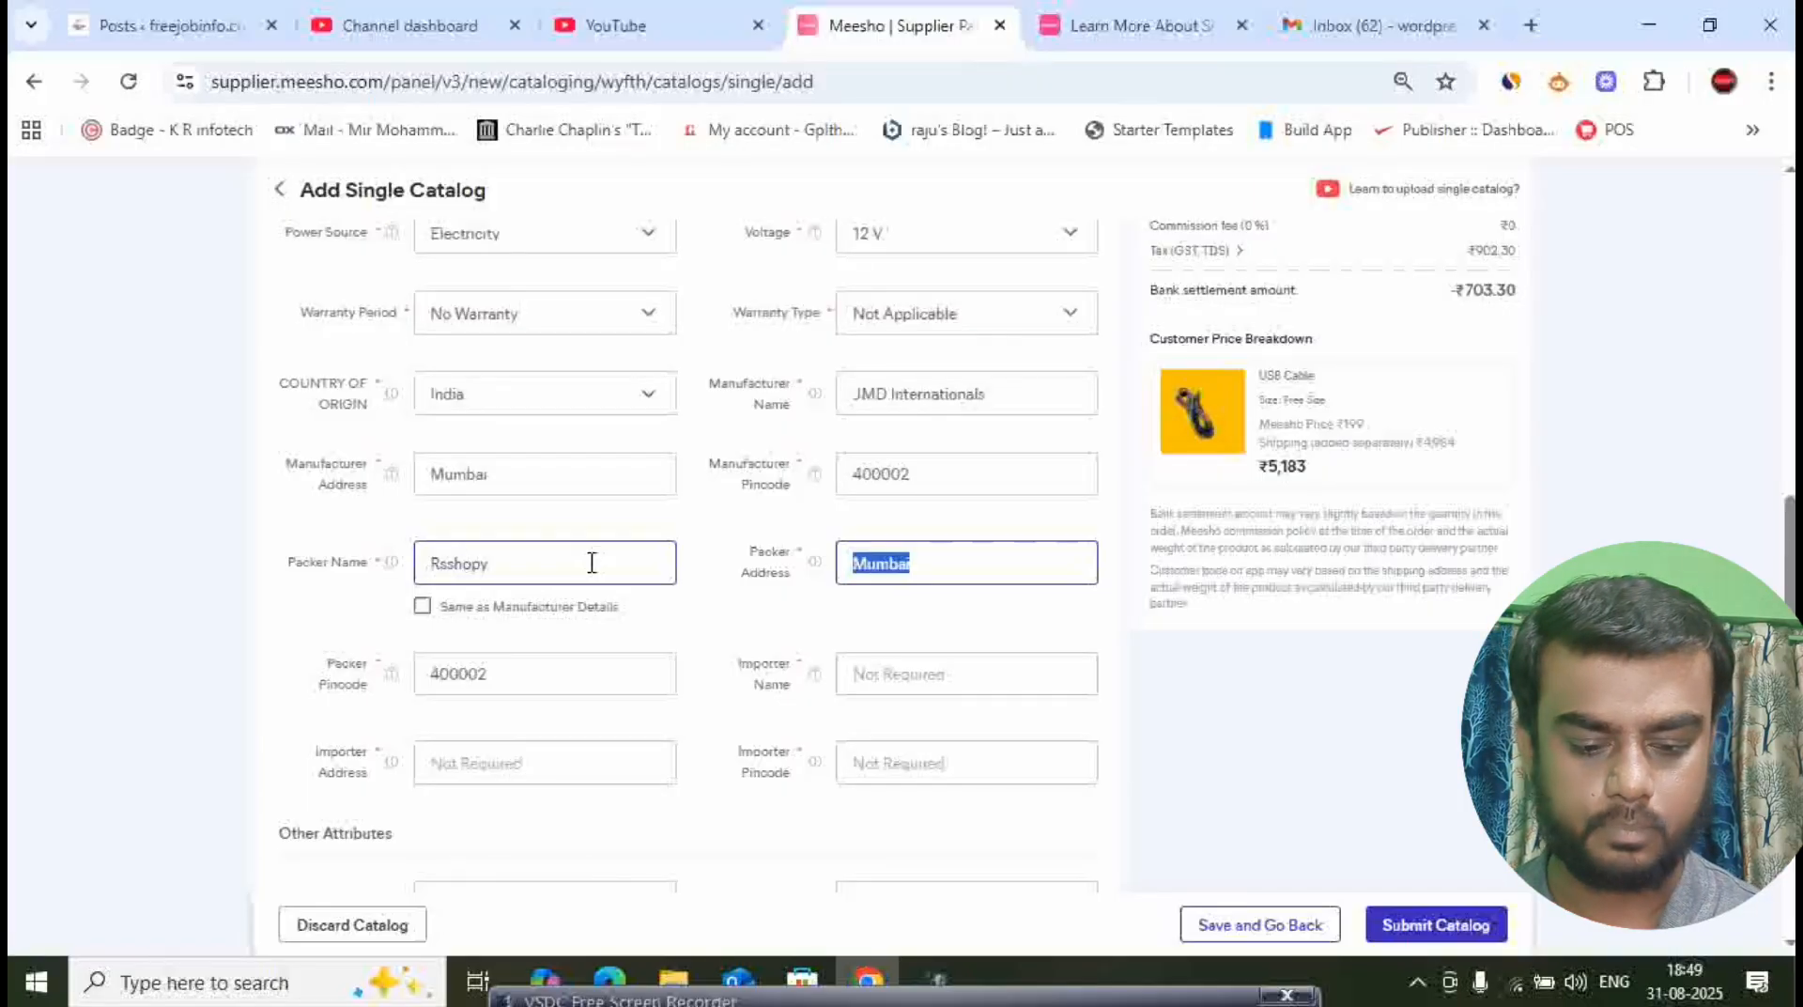
type("Ka")
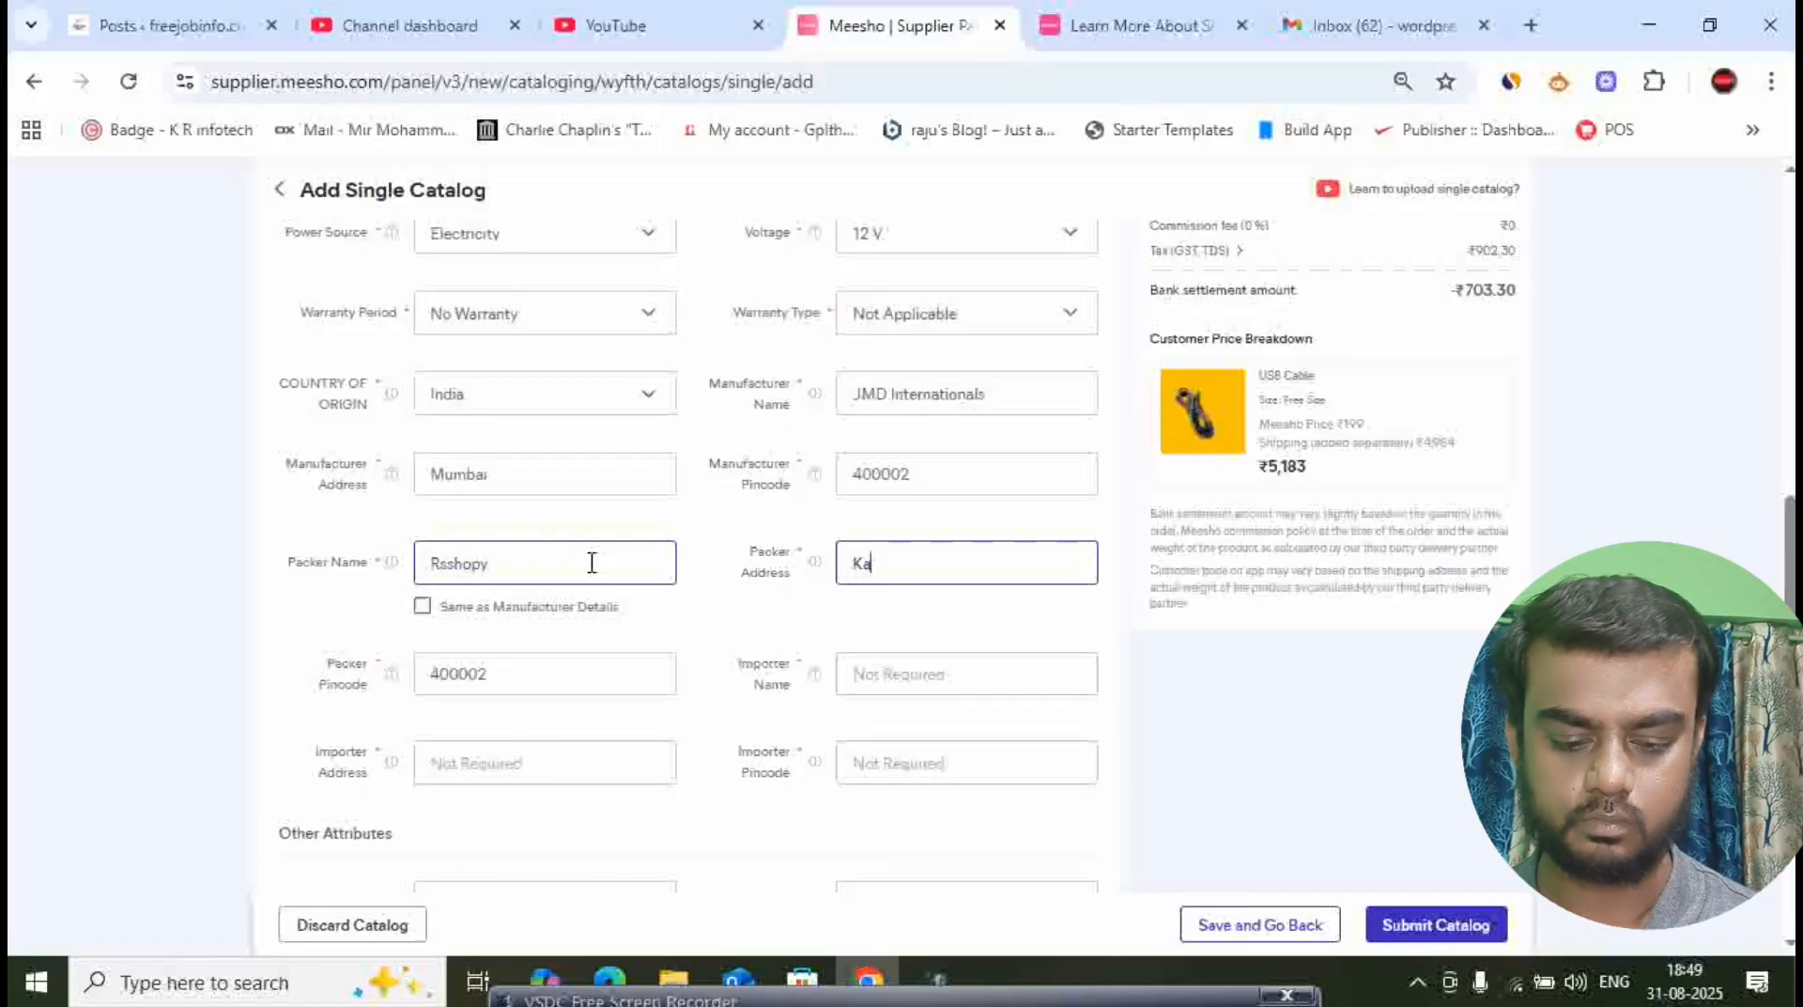
type("rnataka")
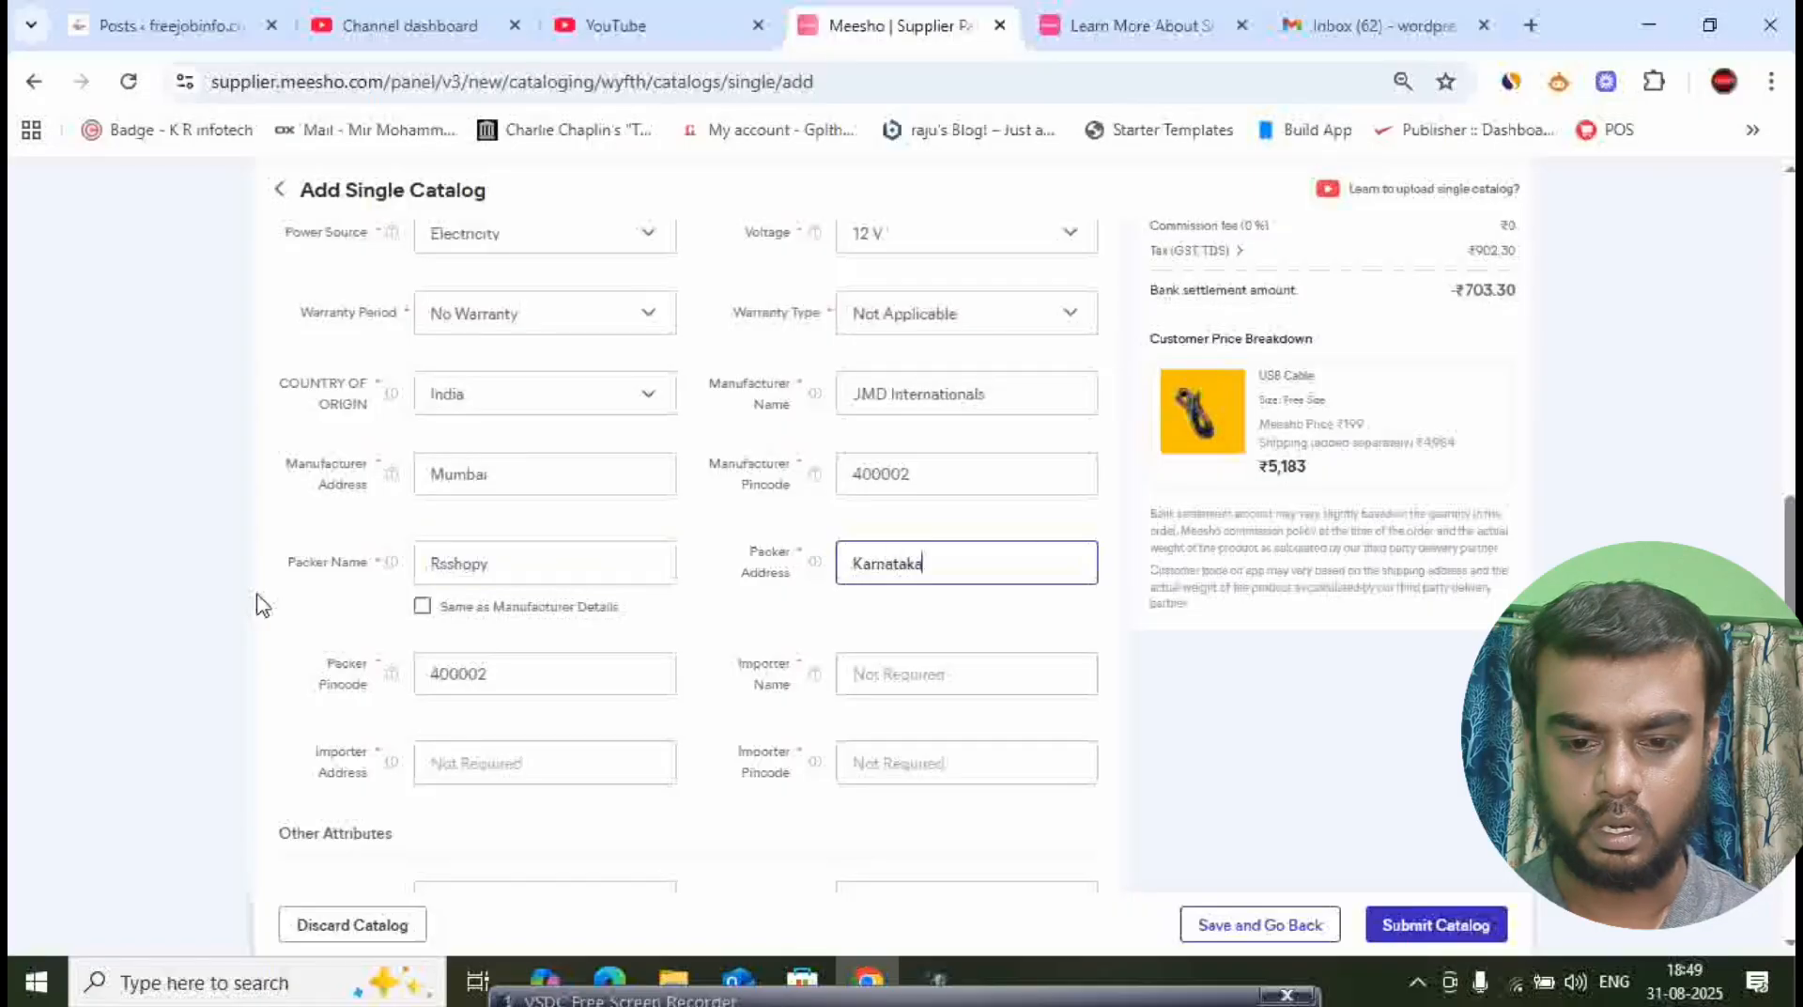
left_click(507, 668)
double_click(574, 679)
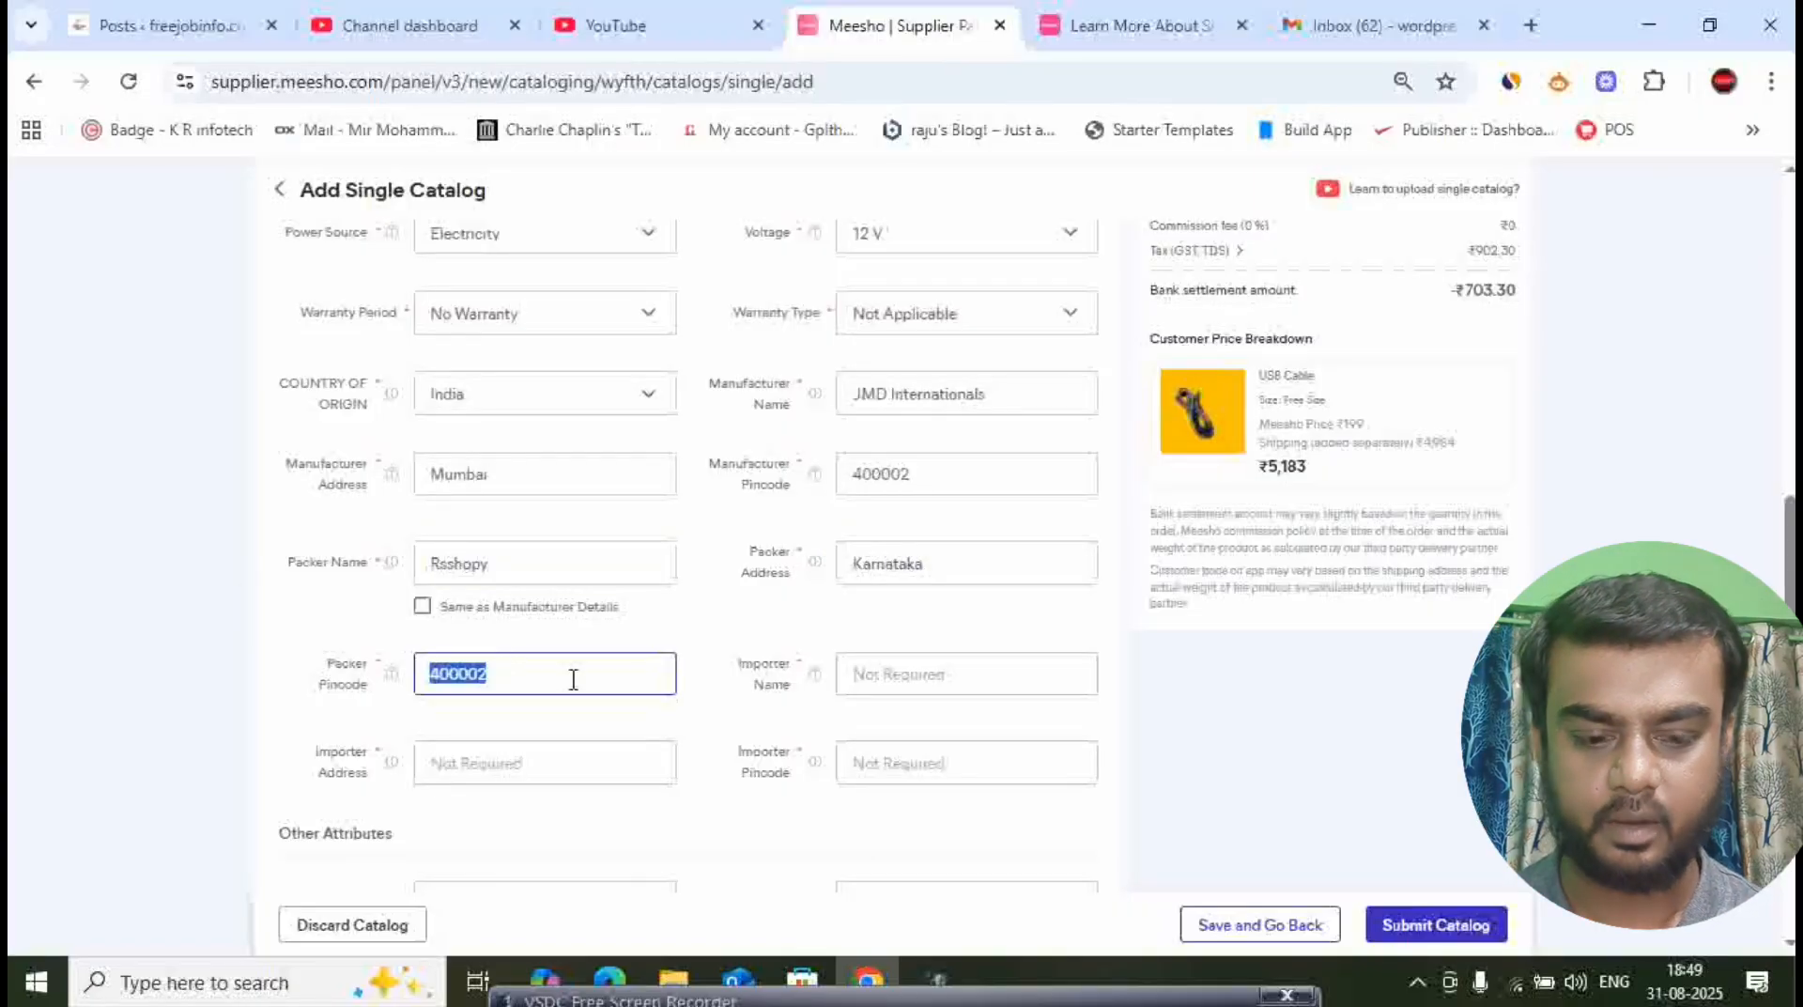
type("560060")
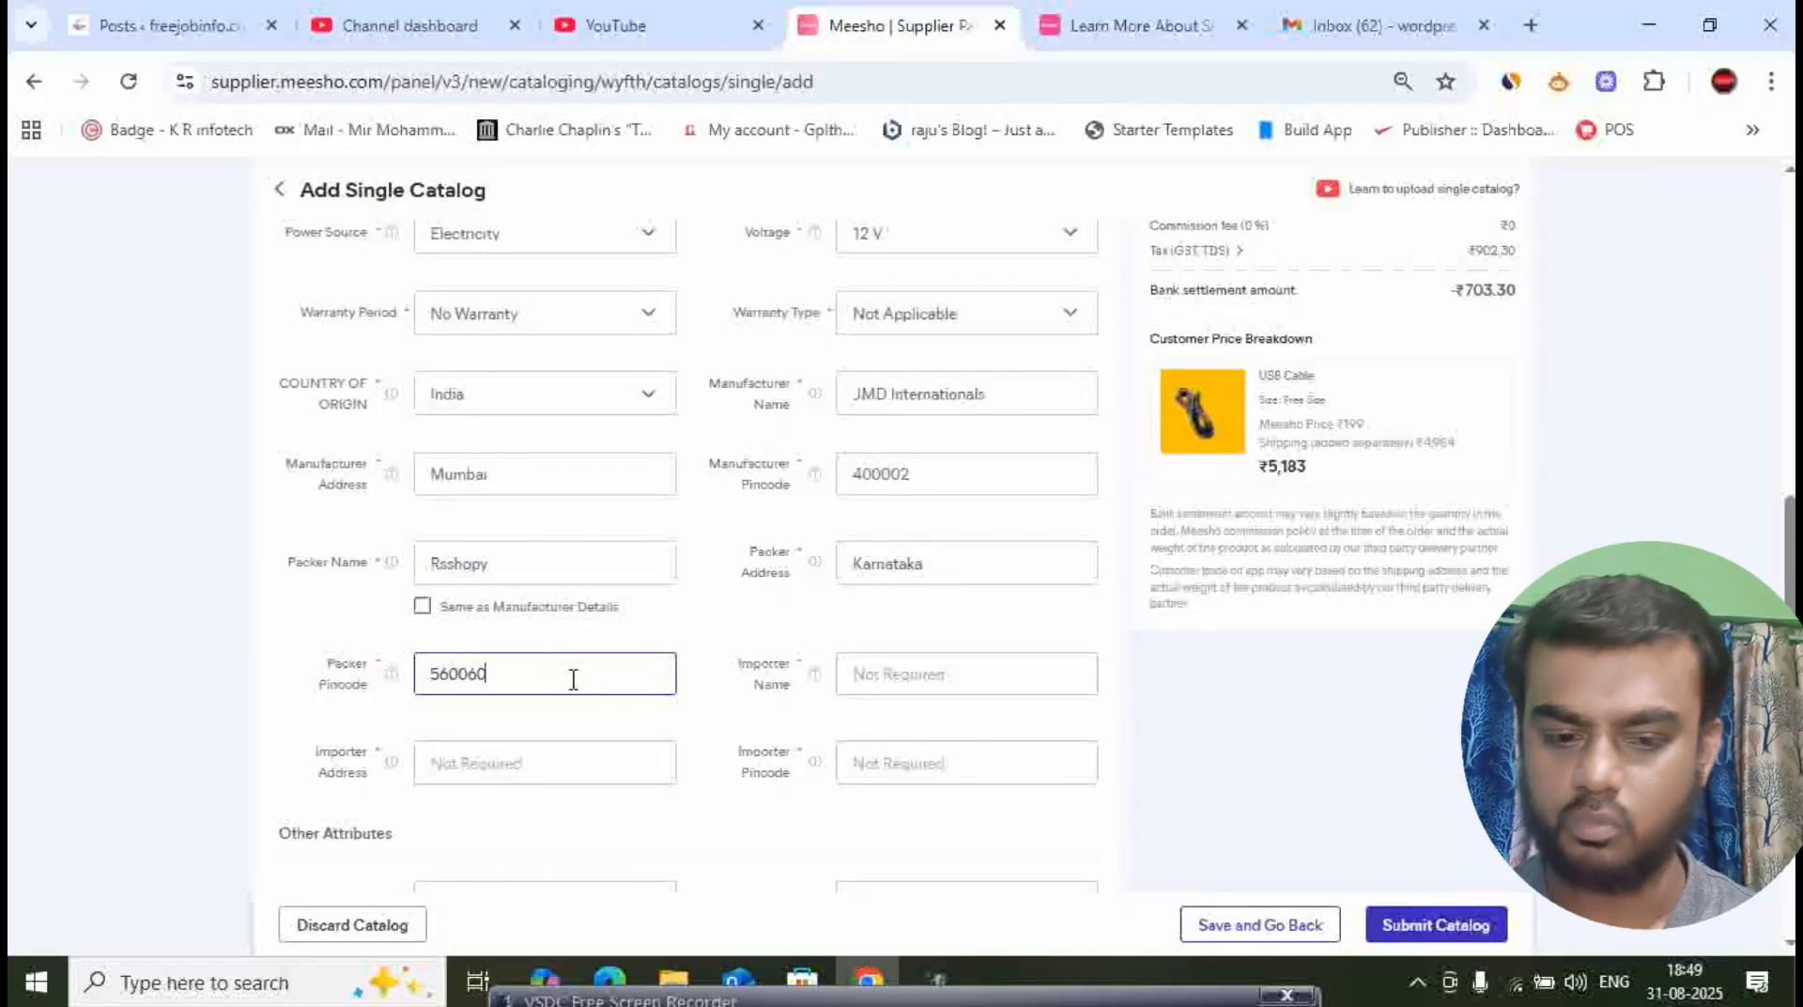
left_click(826, 608)
left_click(848, 688)
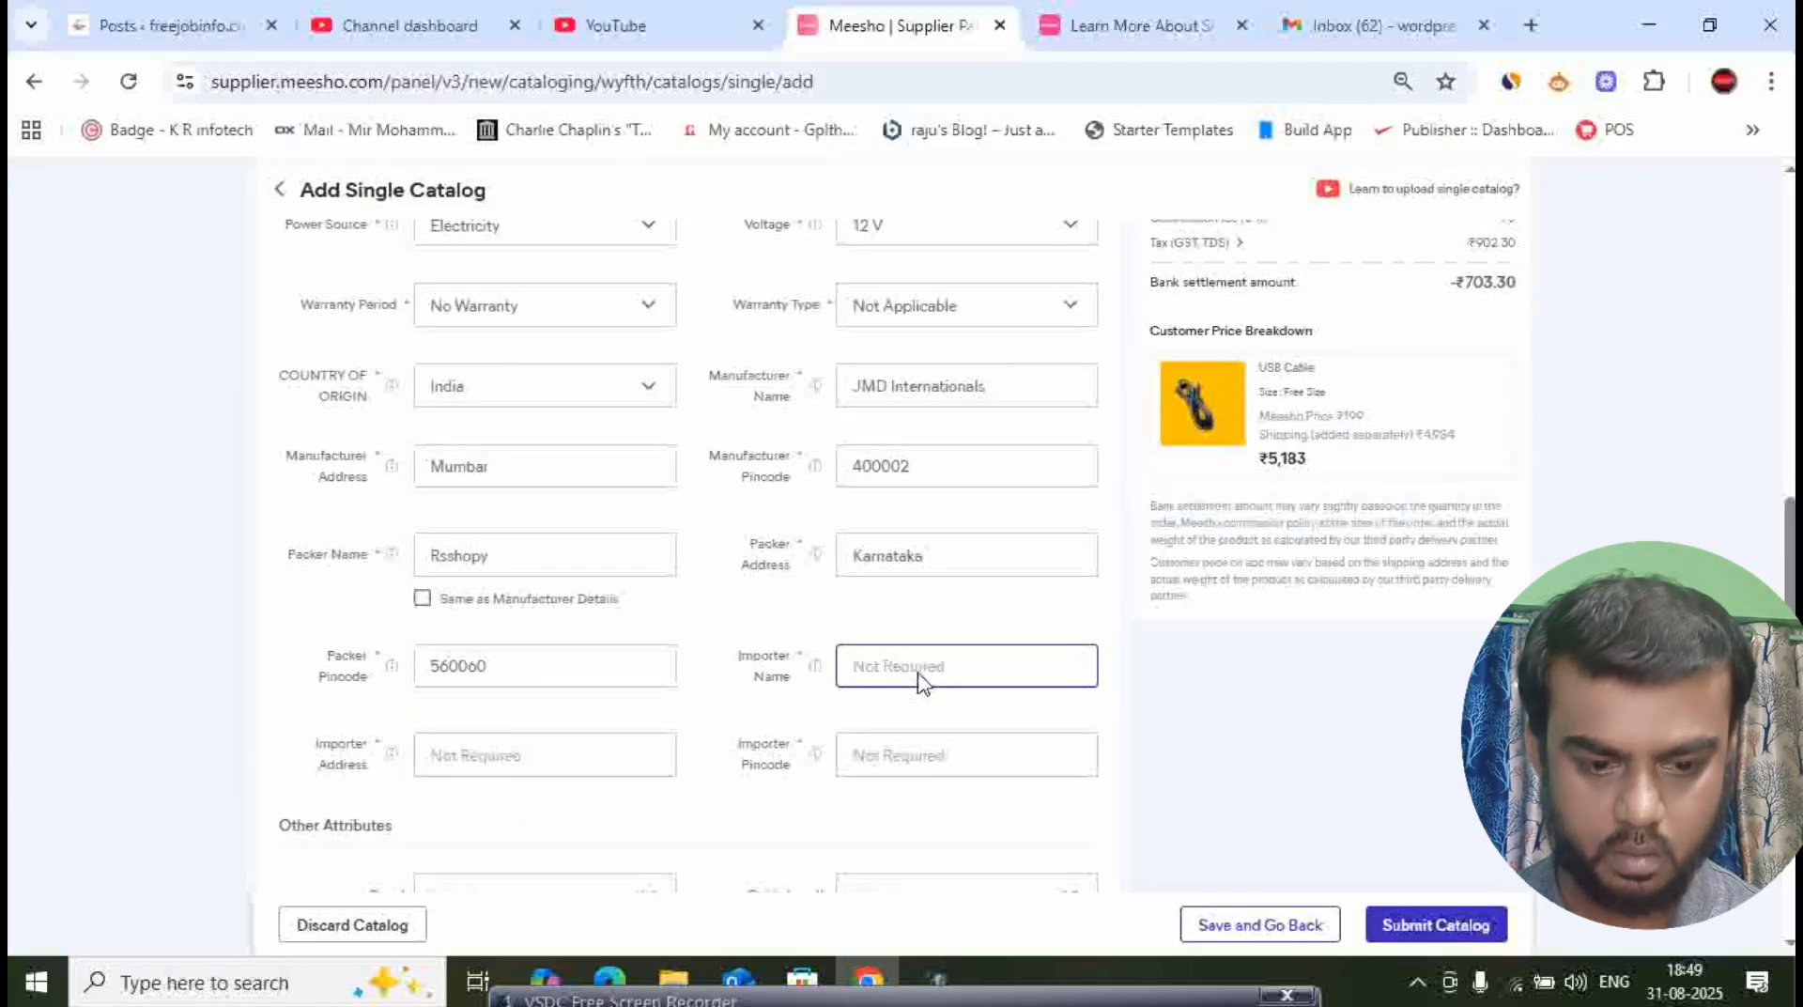
scroll(917, 681, "down", 3)
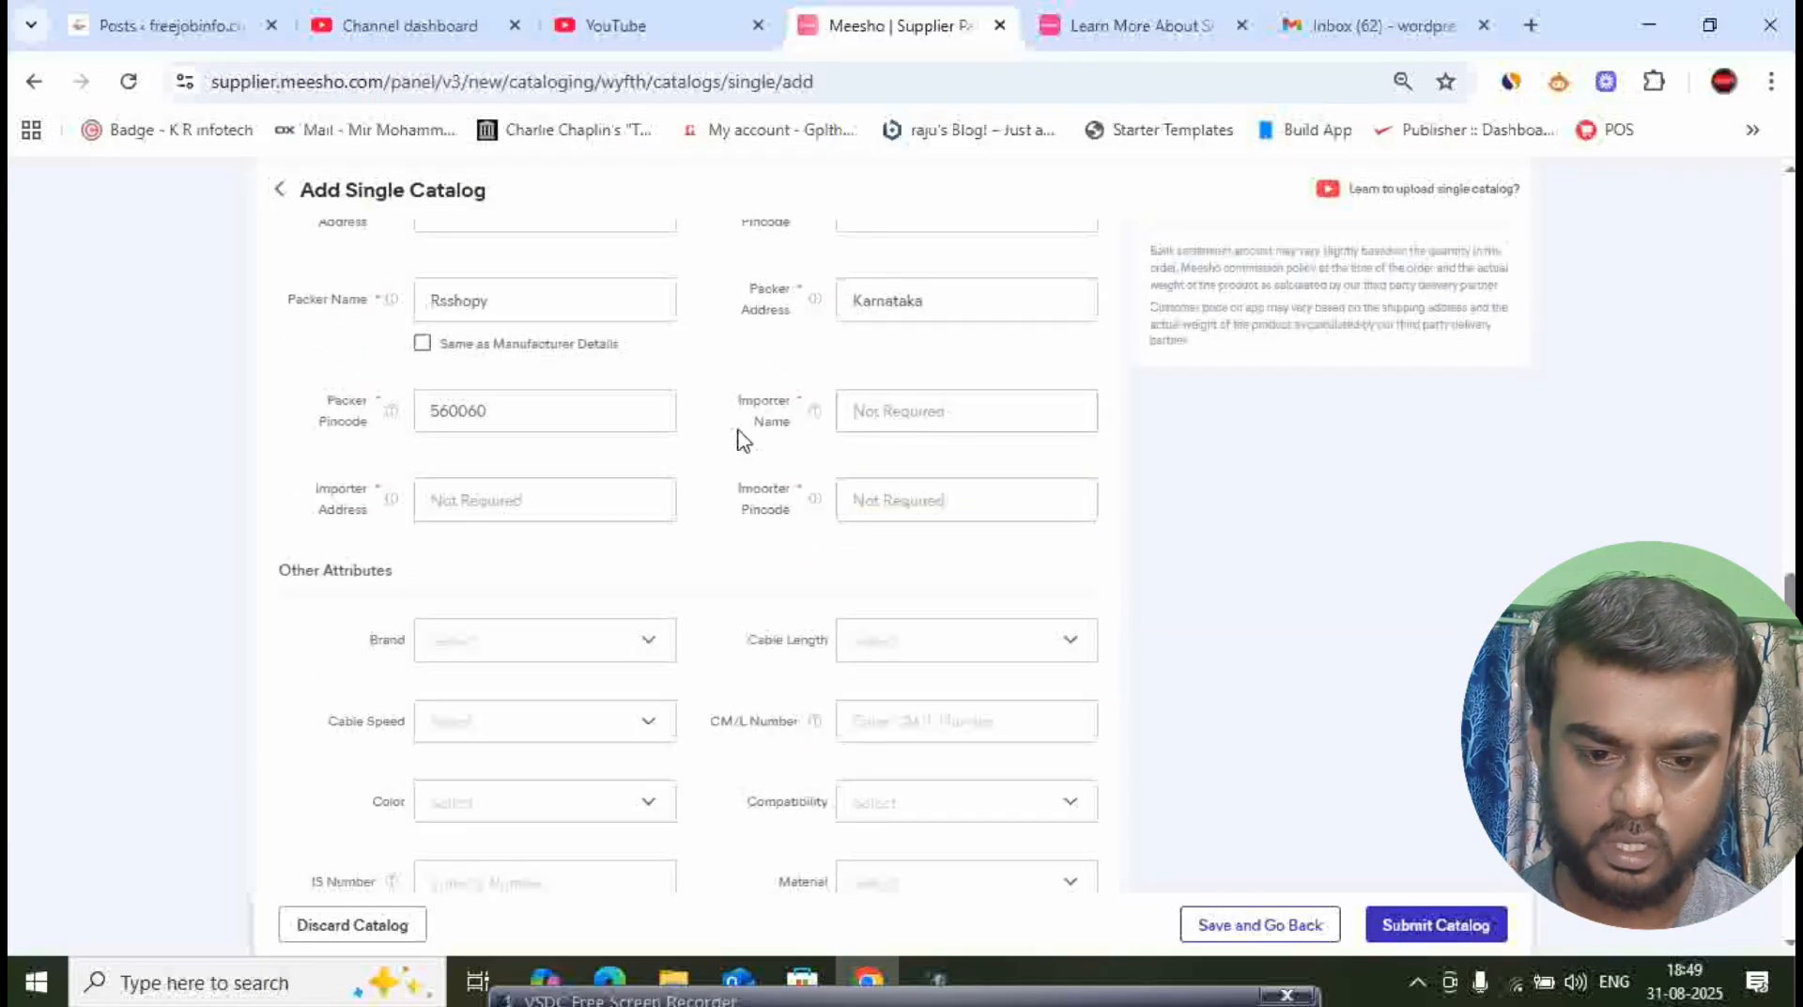
left_click(505, 515)
left_click(841, 511)
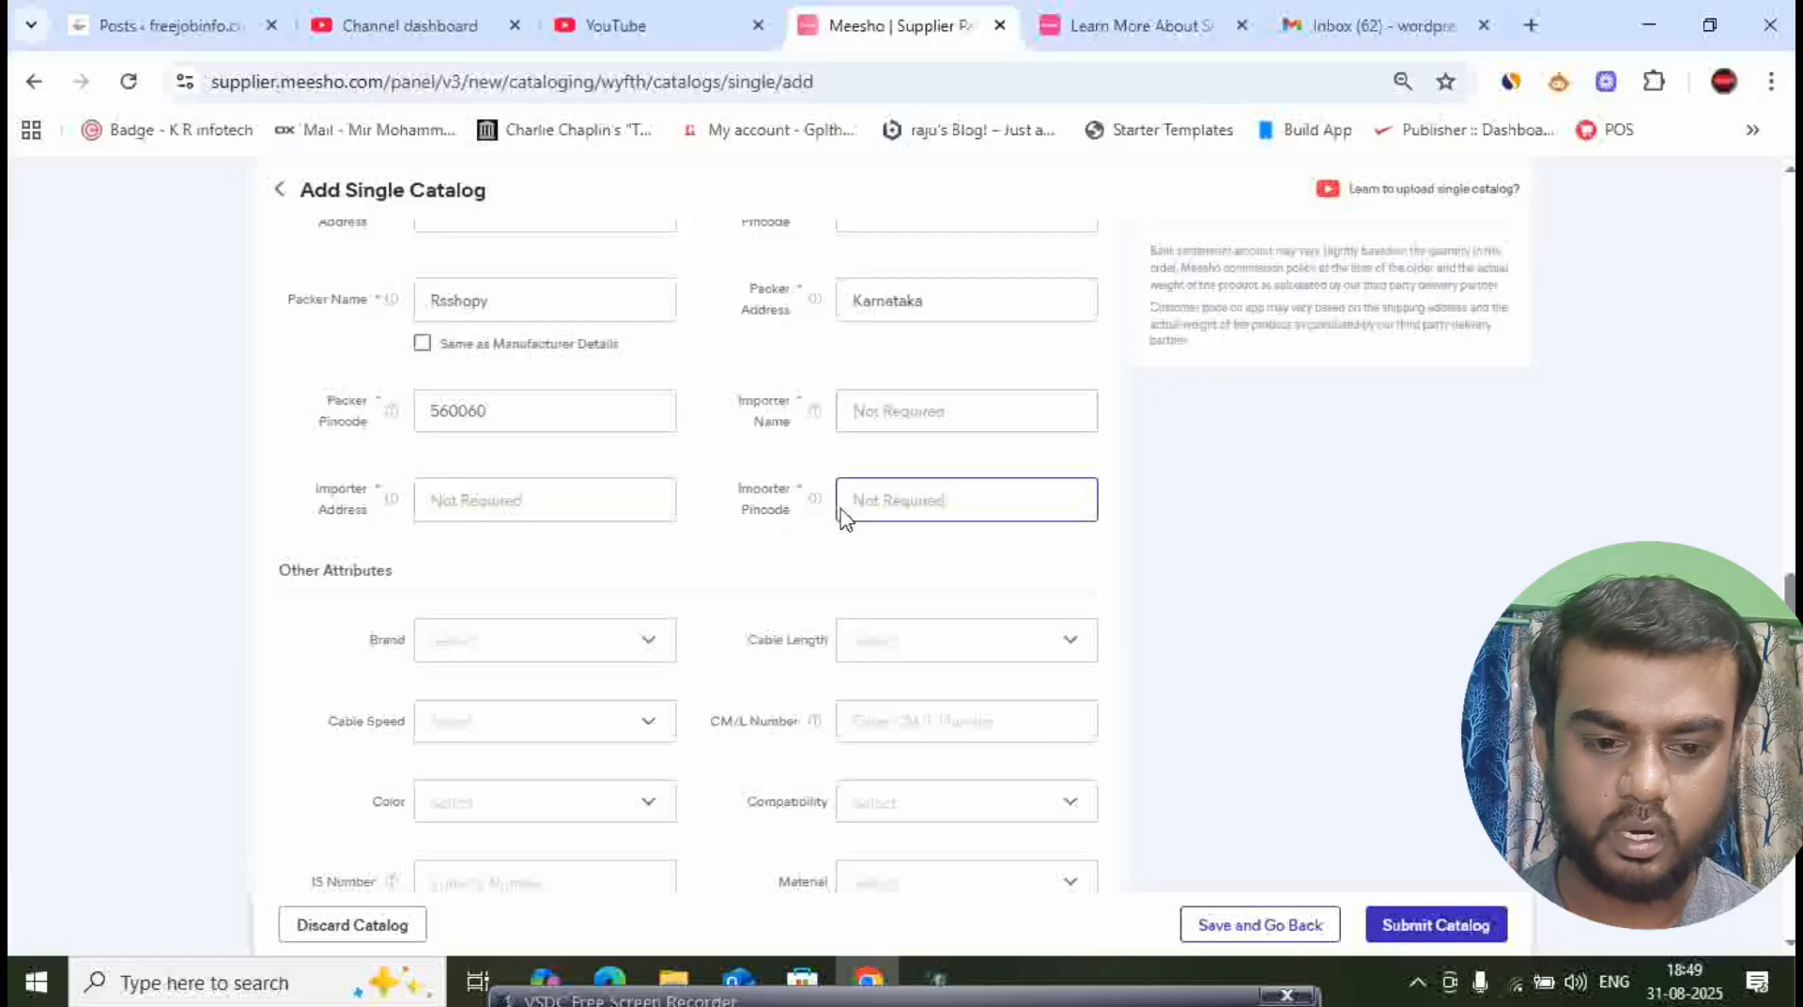
left_click(695, 511)
scroll(550, 443, "down", 1)
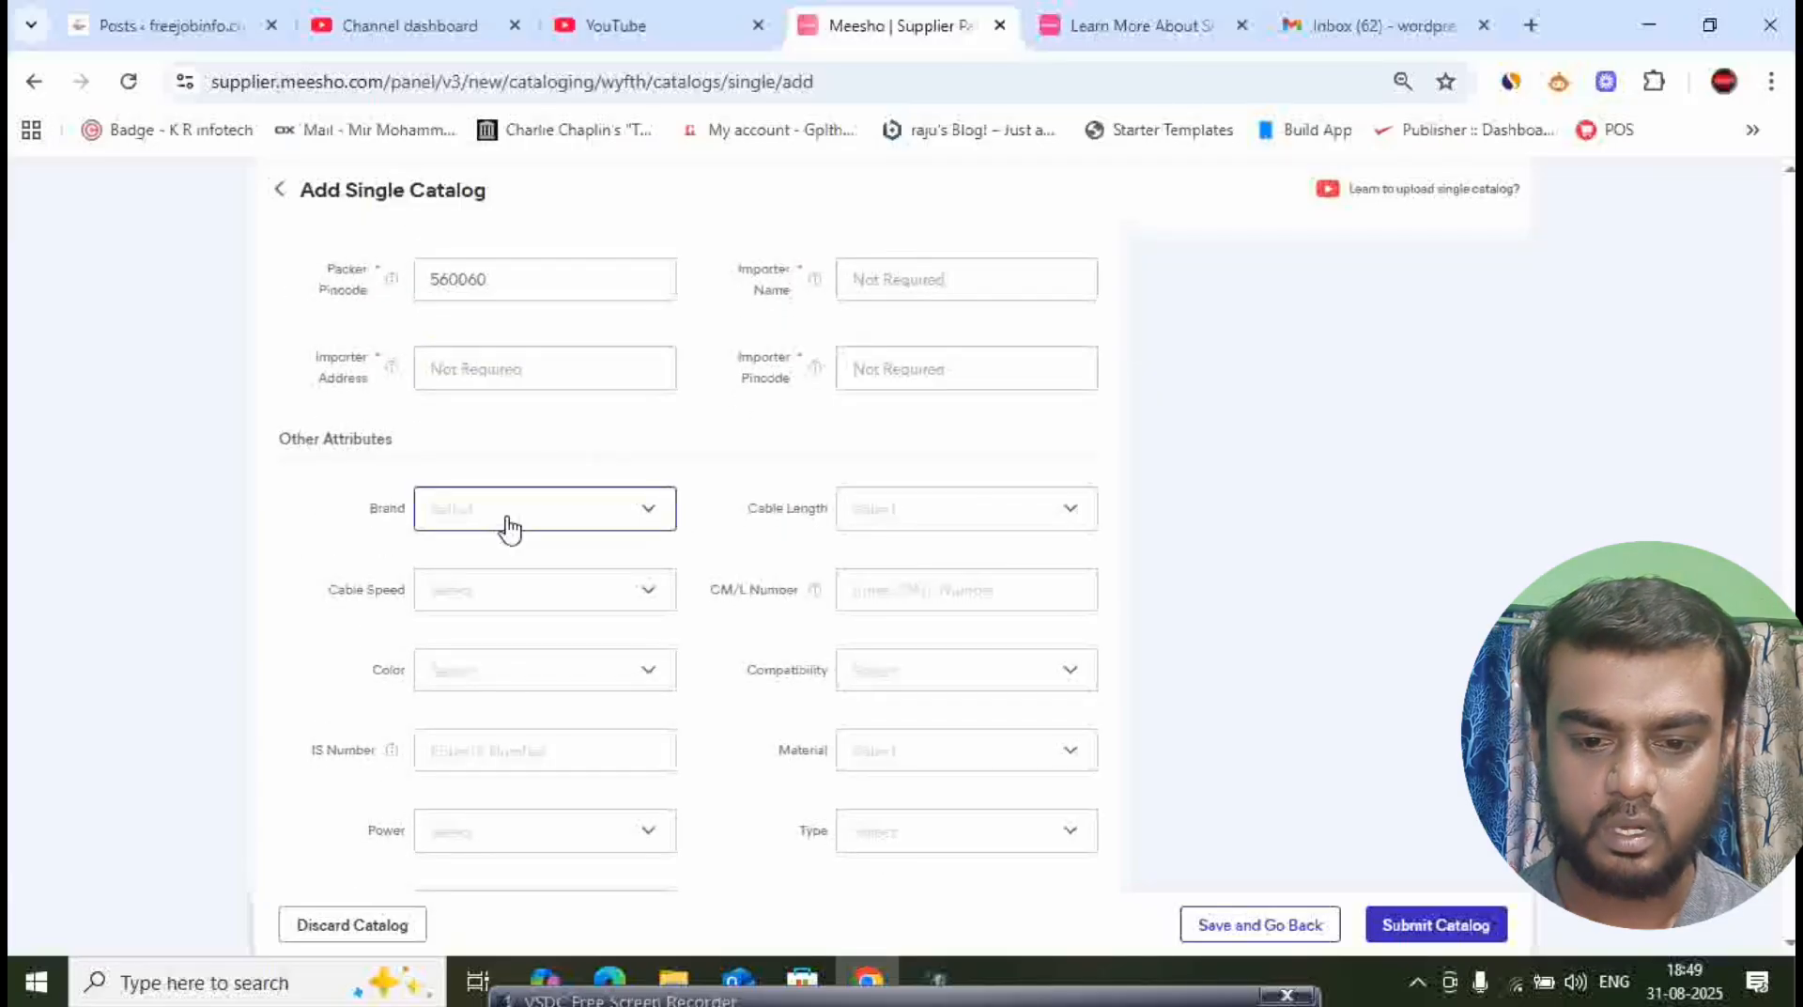
left_click(541, 517)
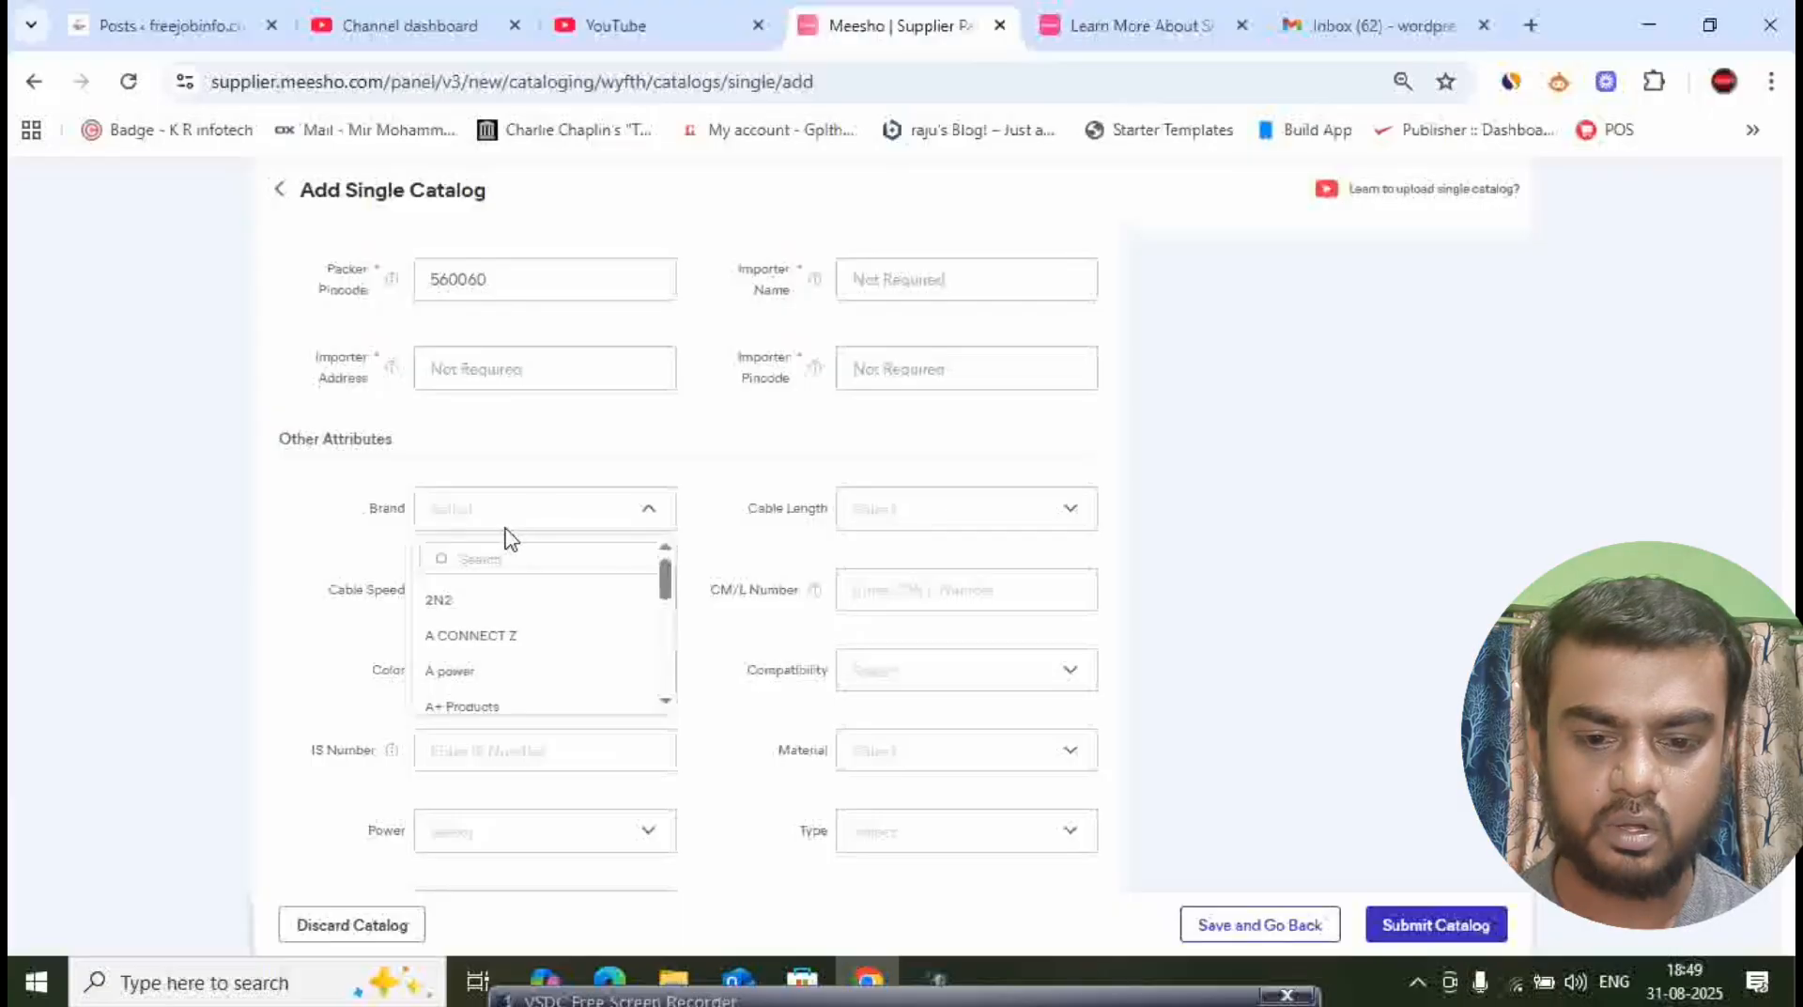
left_click(625, 463)
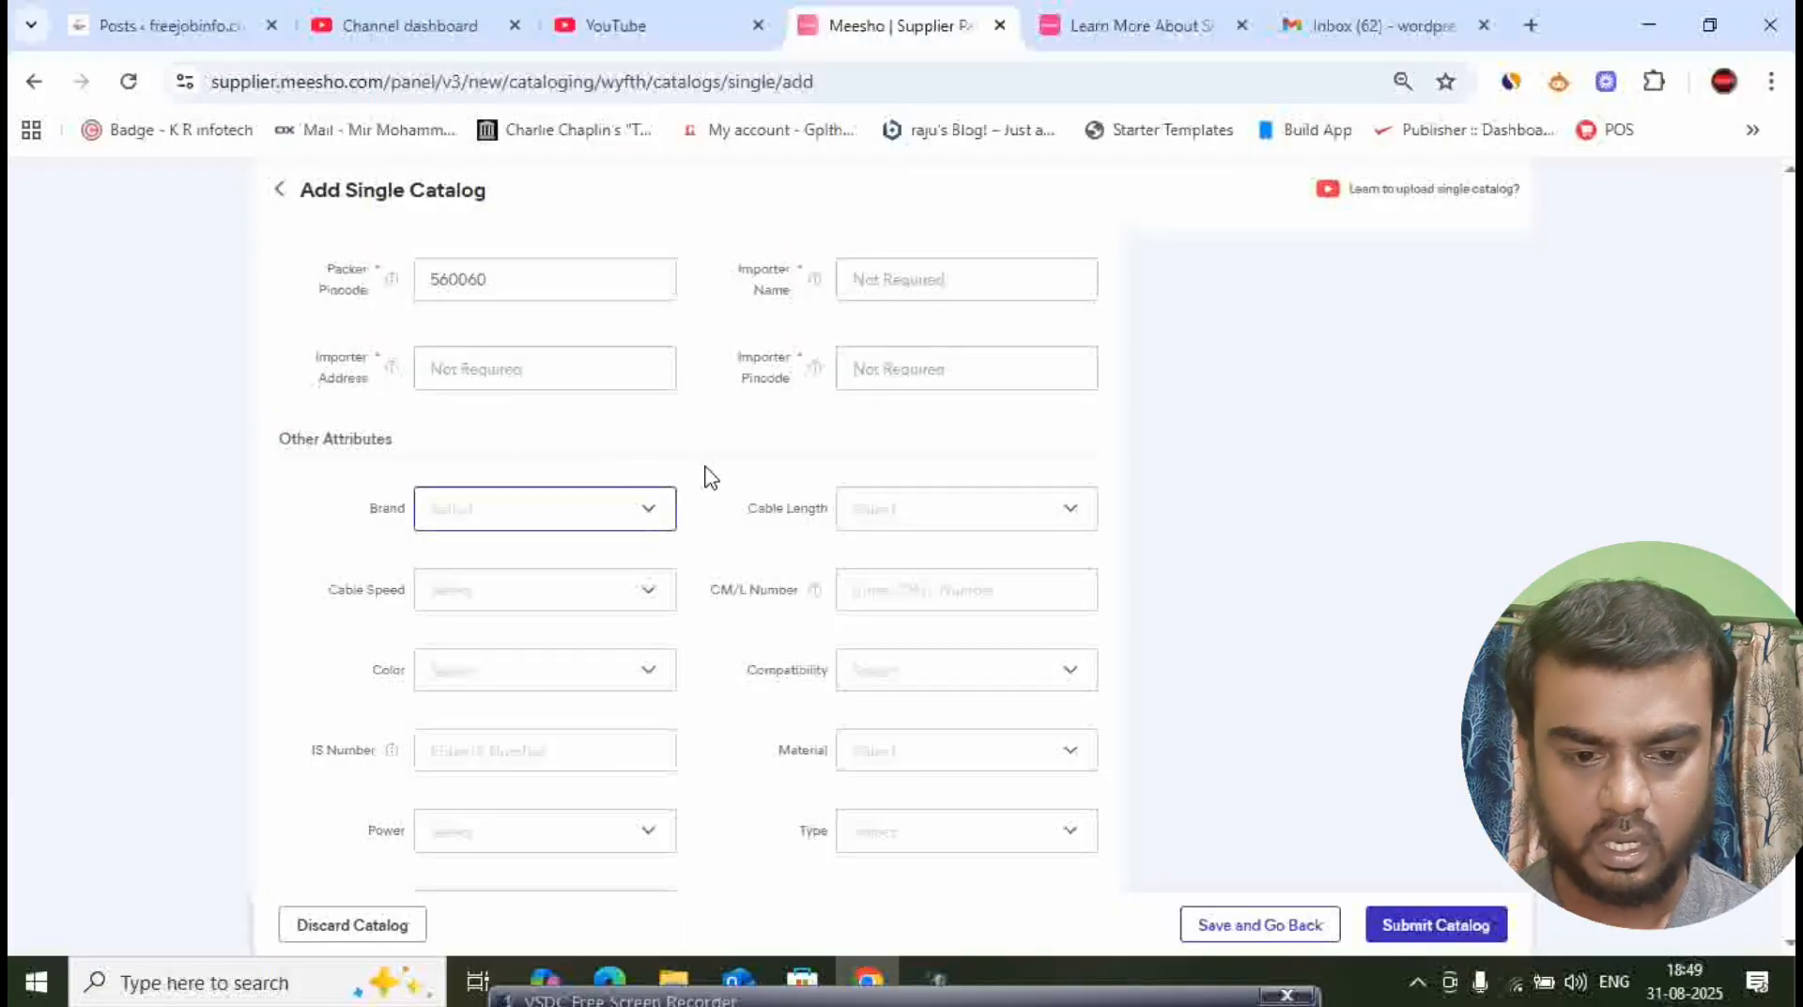
- Set the cable length to 0.5 Mtr in the other attributes
left_click(1046, 503)
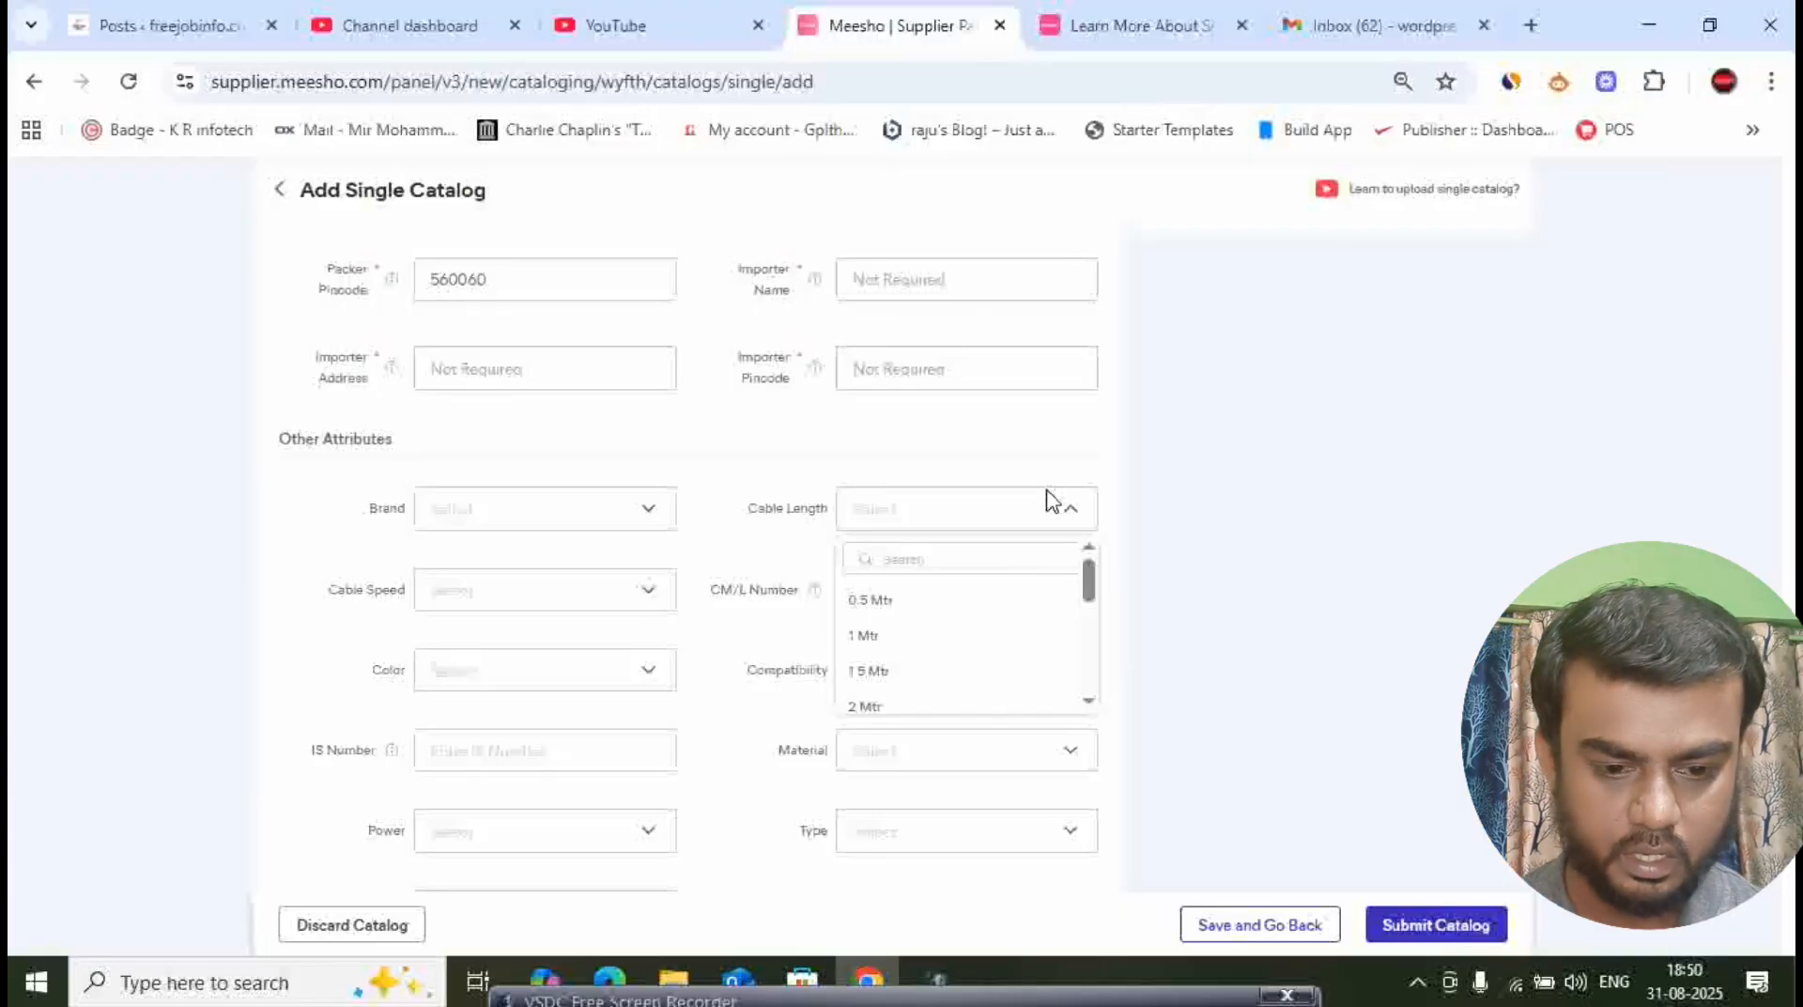
left_click(939, 563)
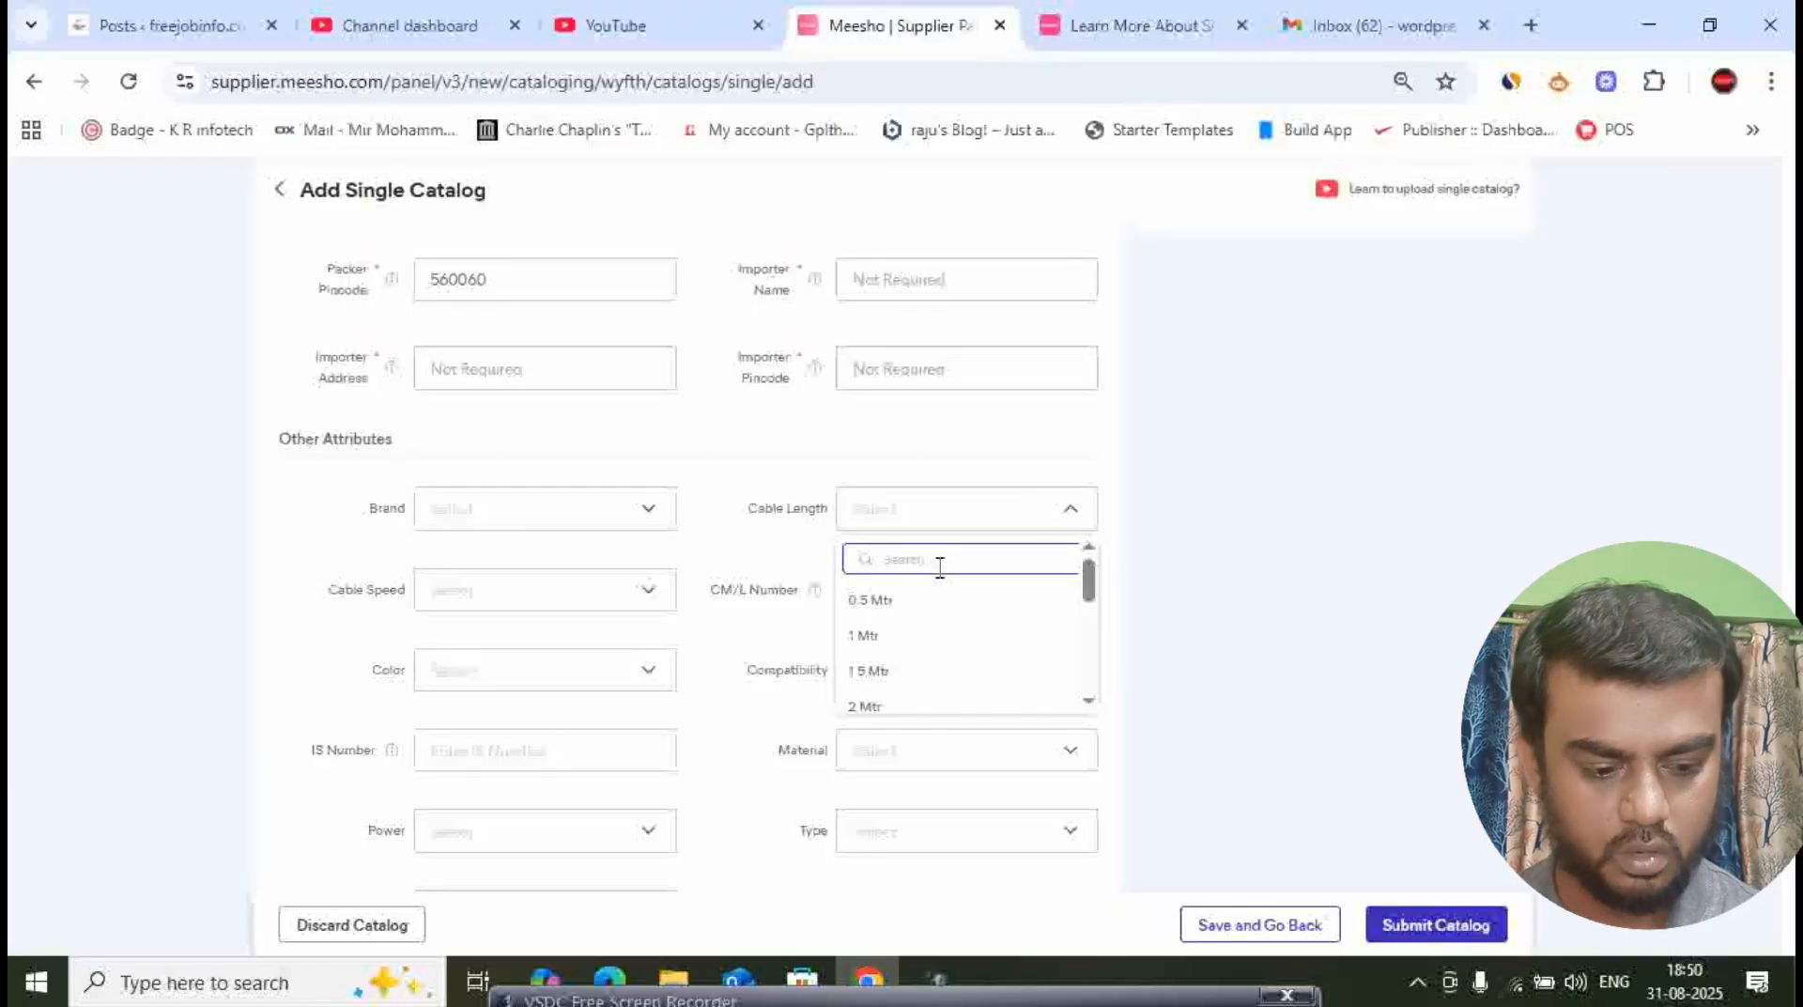
type("75")
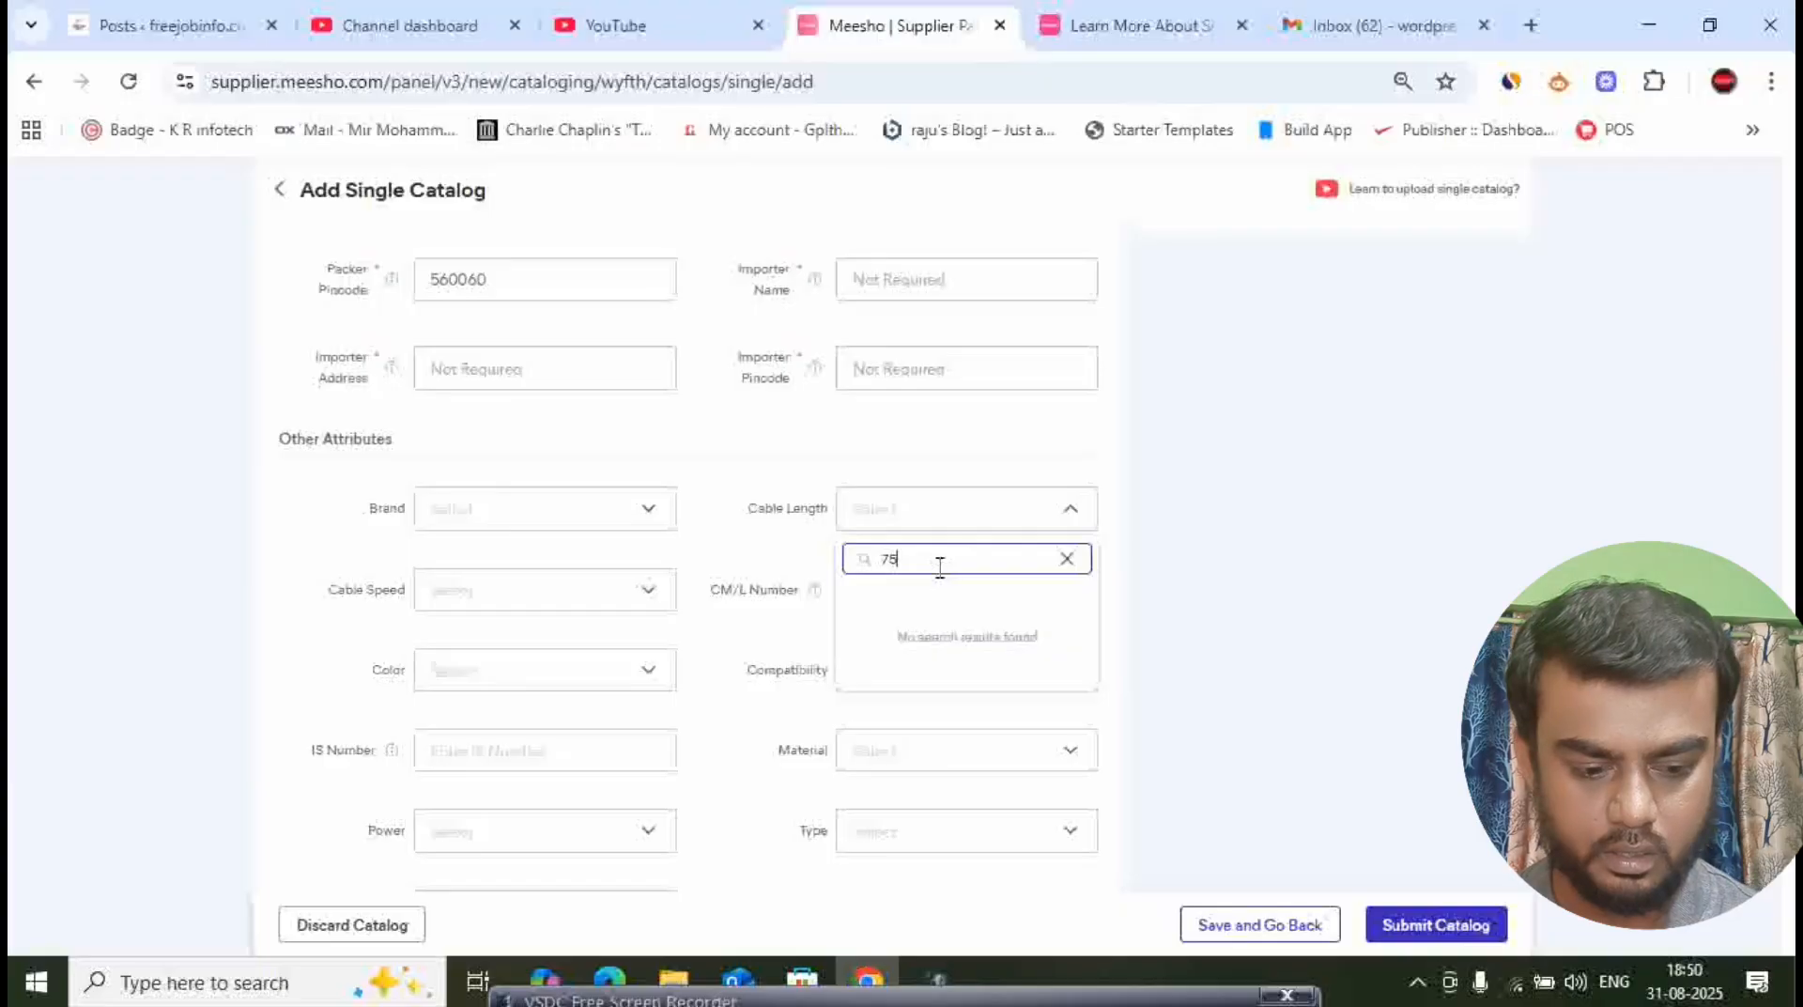
key("BackSpace")
key("BackSpace")
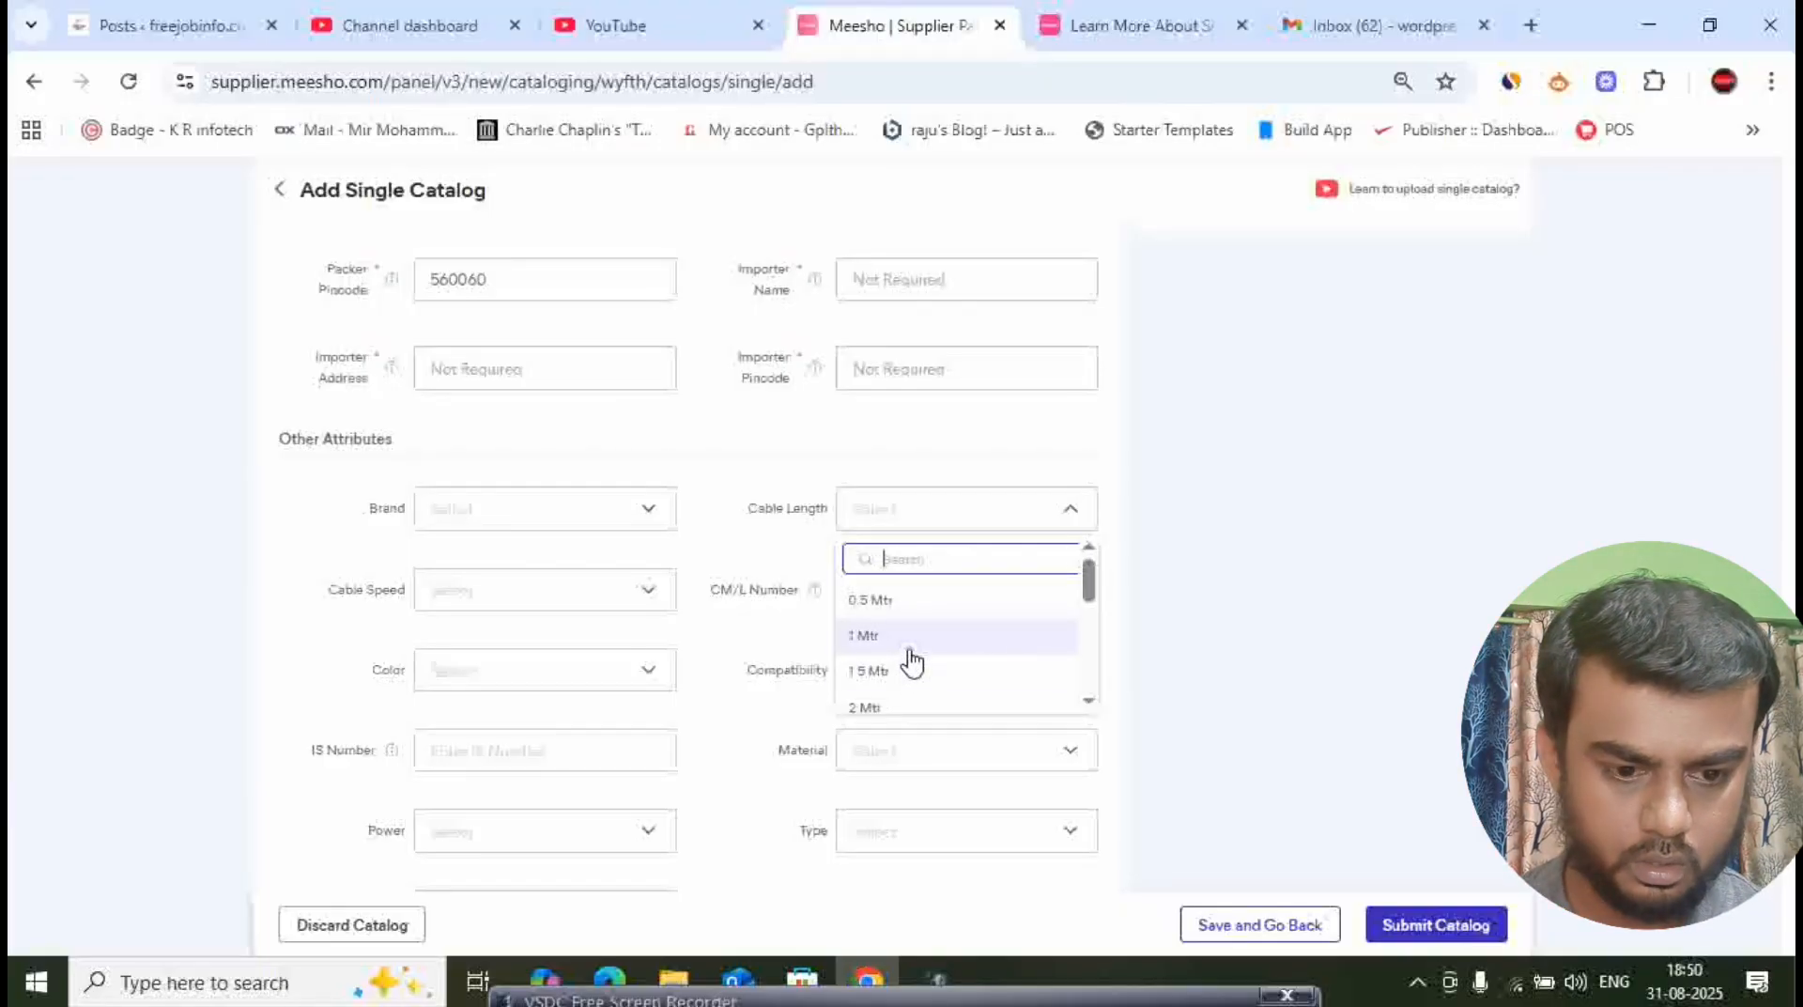
left_click(903, 608)
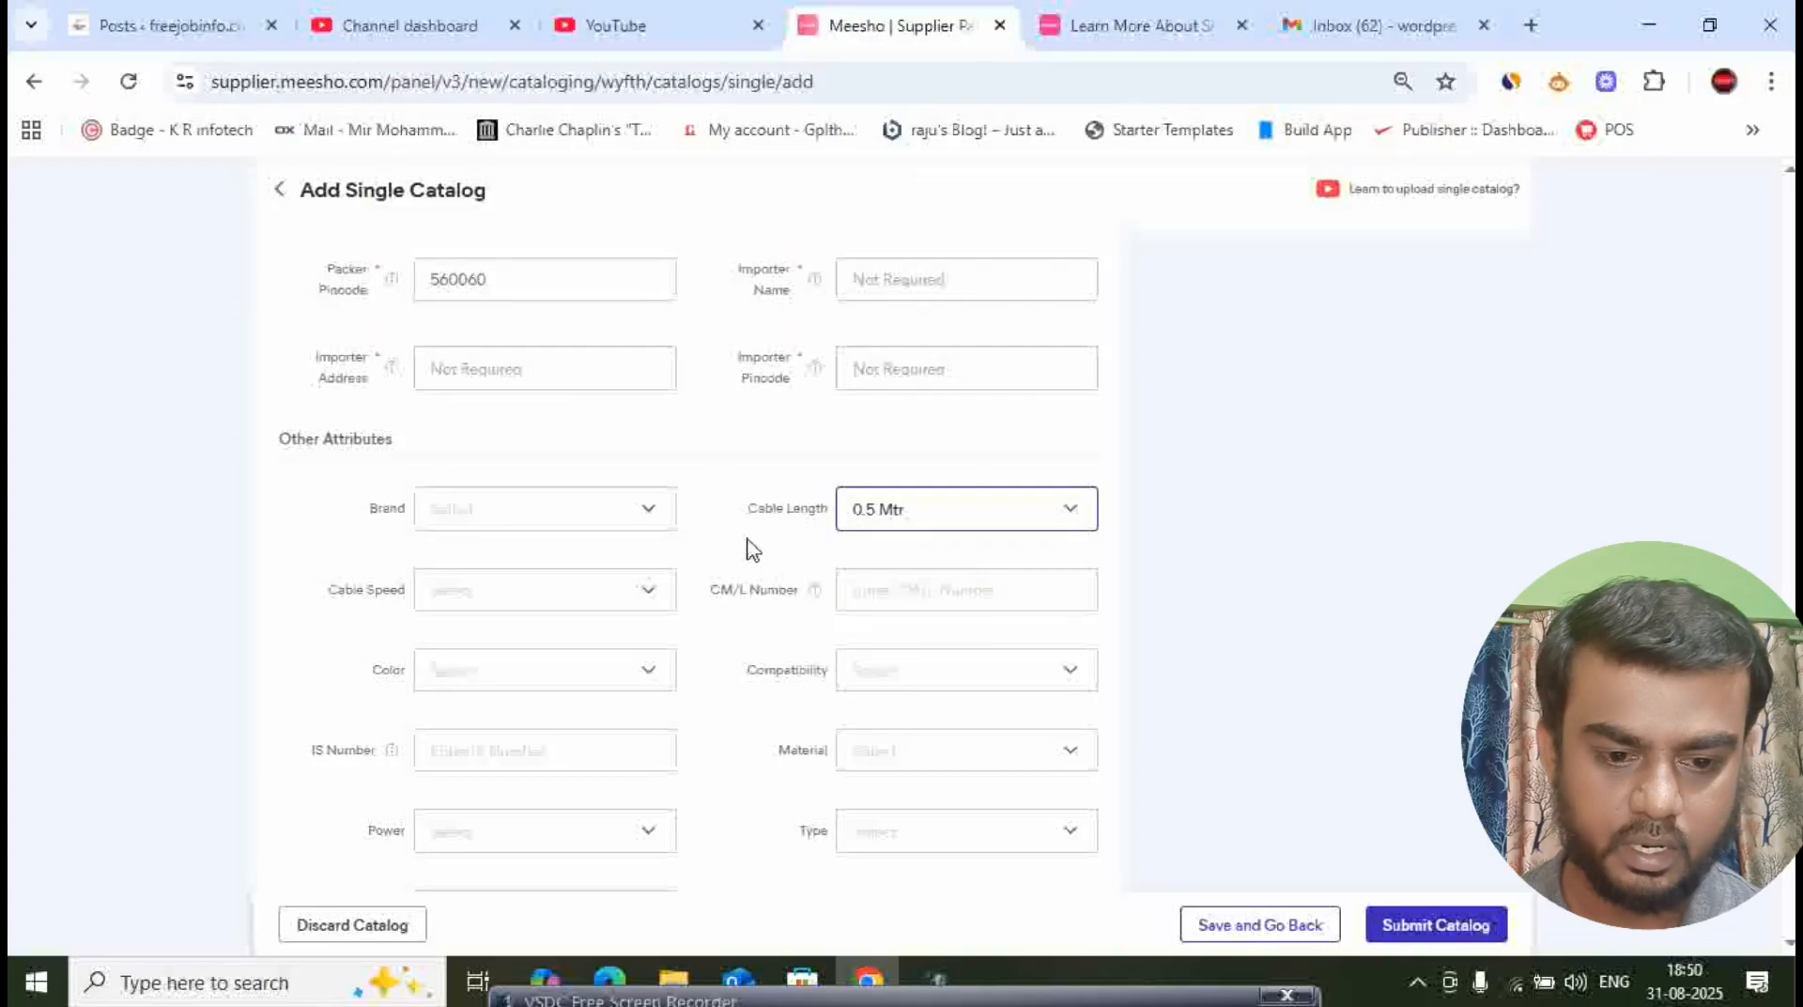
- Set the cable's color attribute to Black
scroll(776, 536, "down", 3)
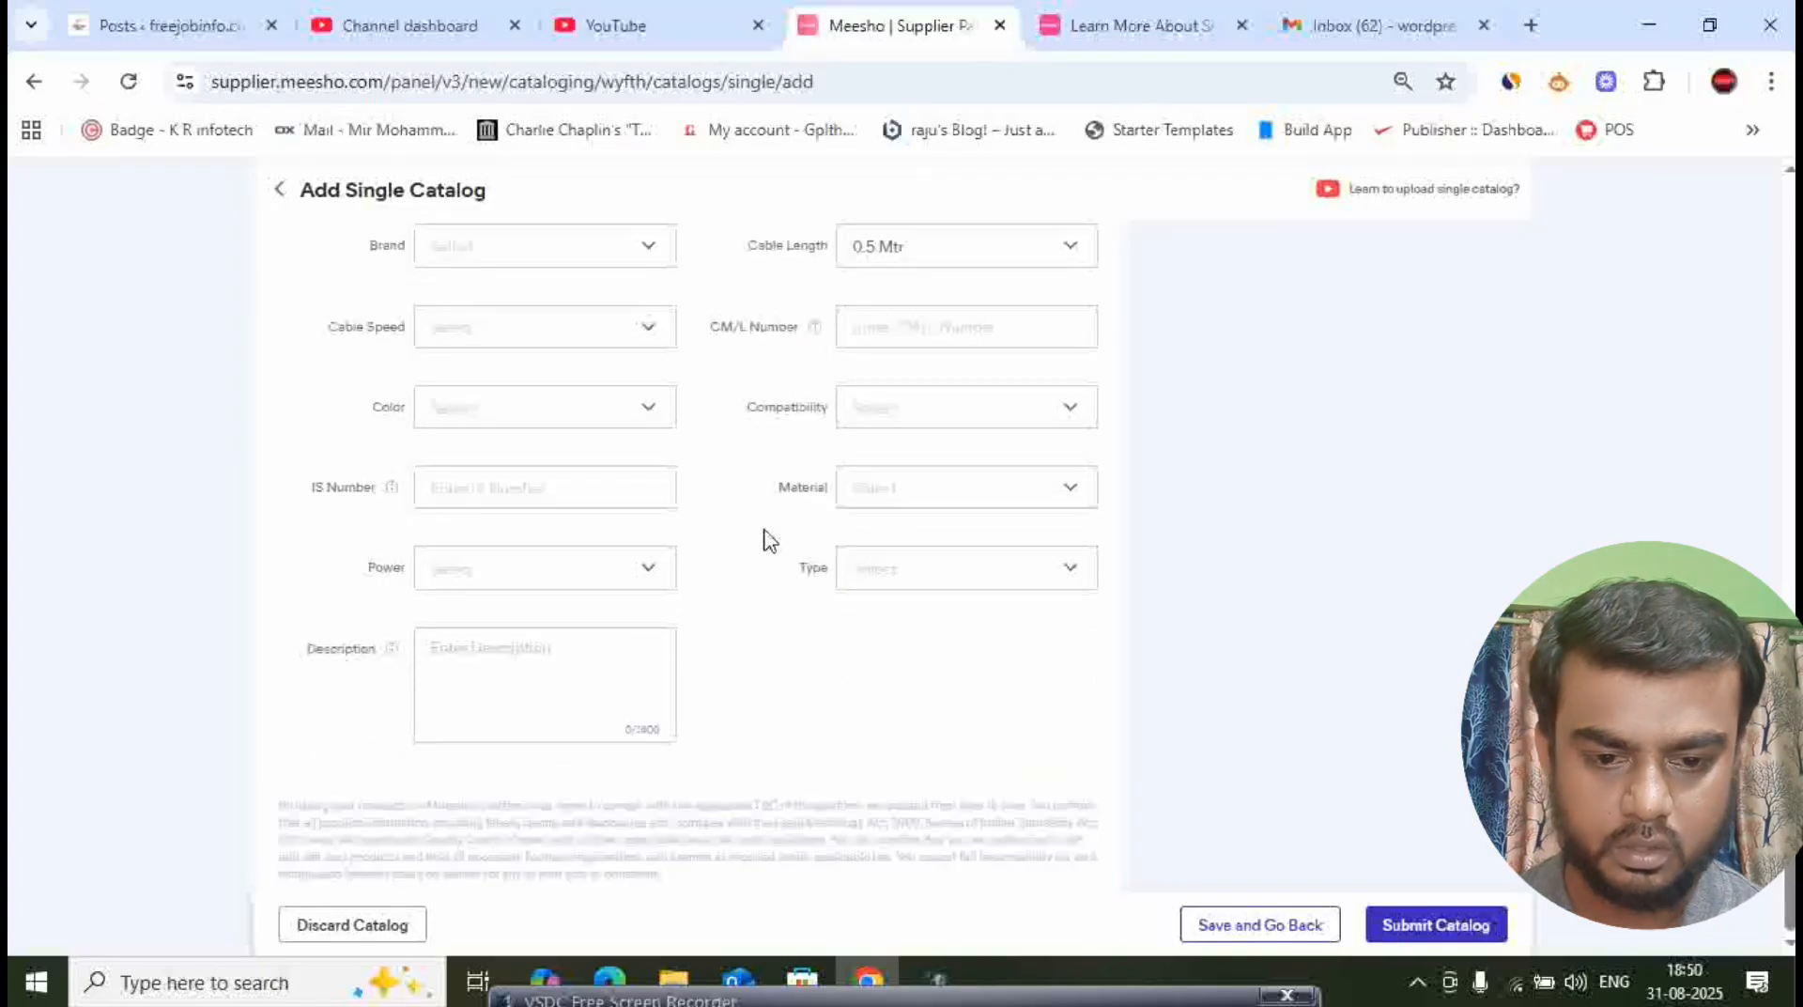
left_click(653, 415)
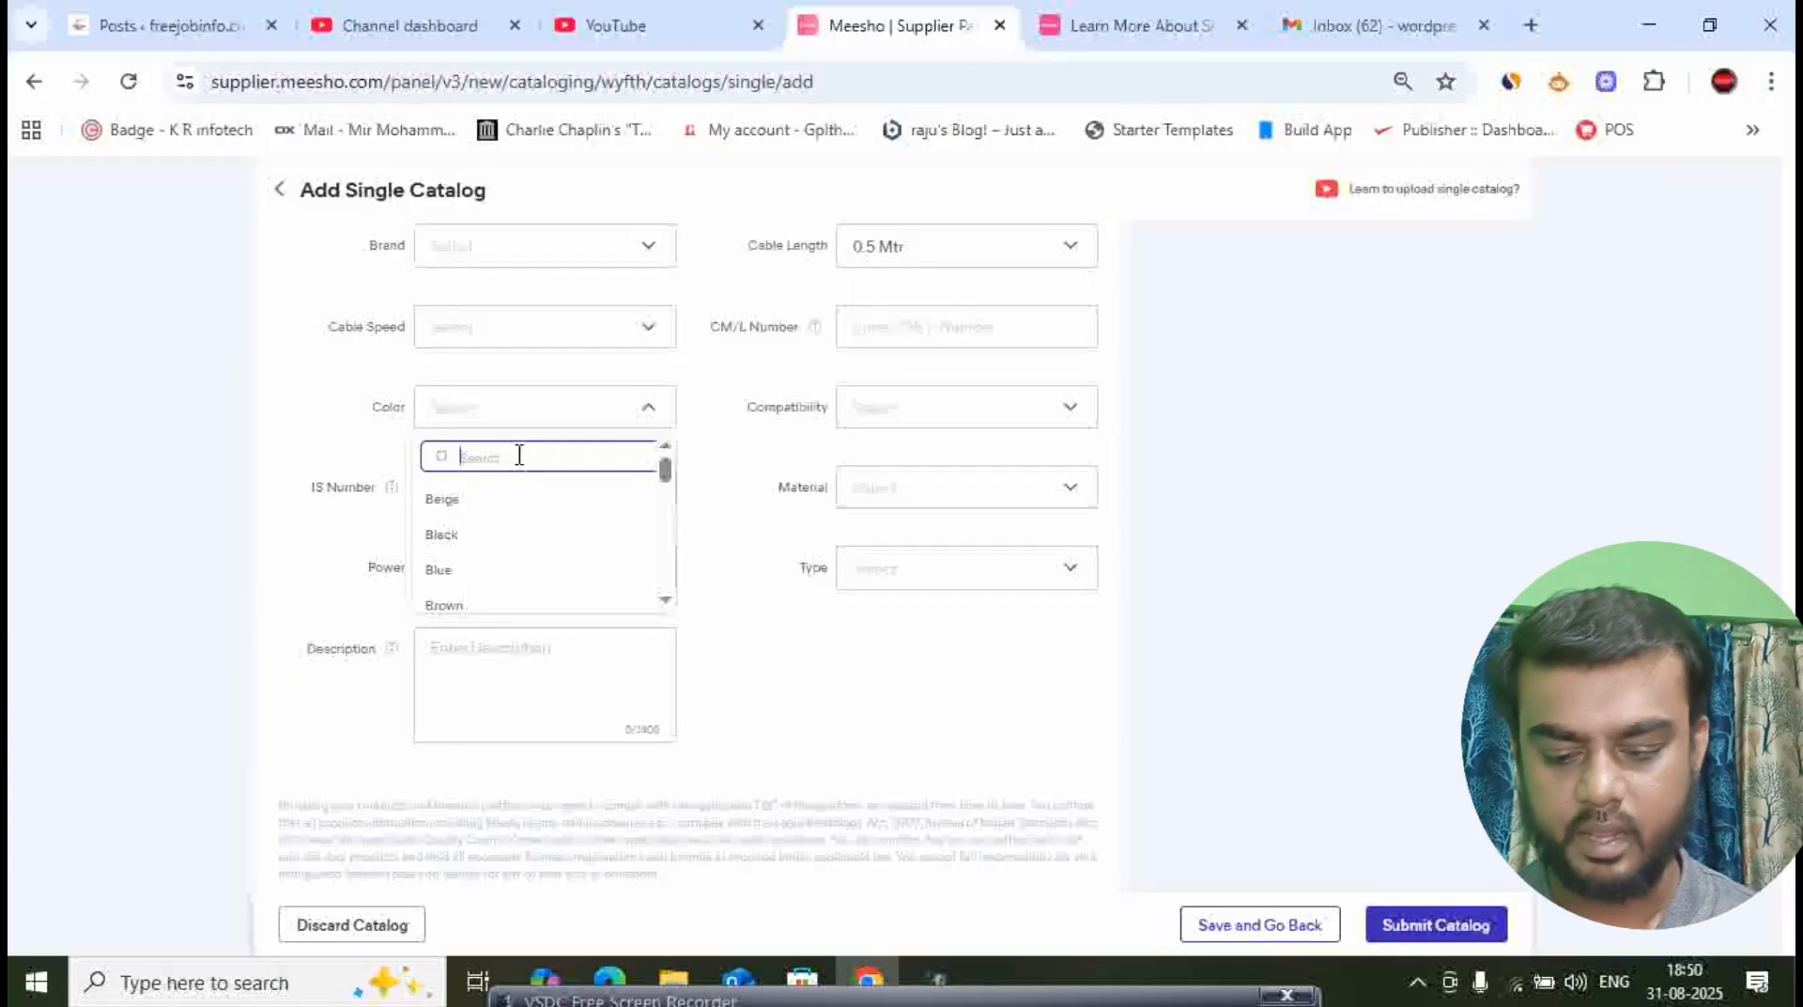
type("Black")
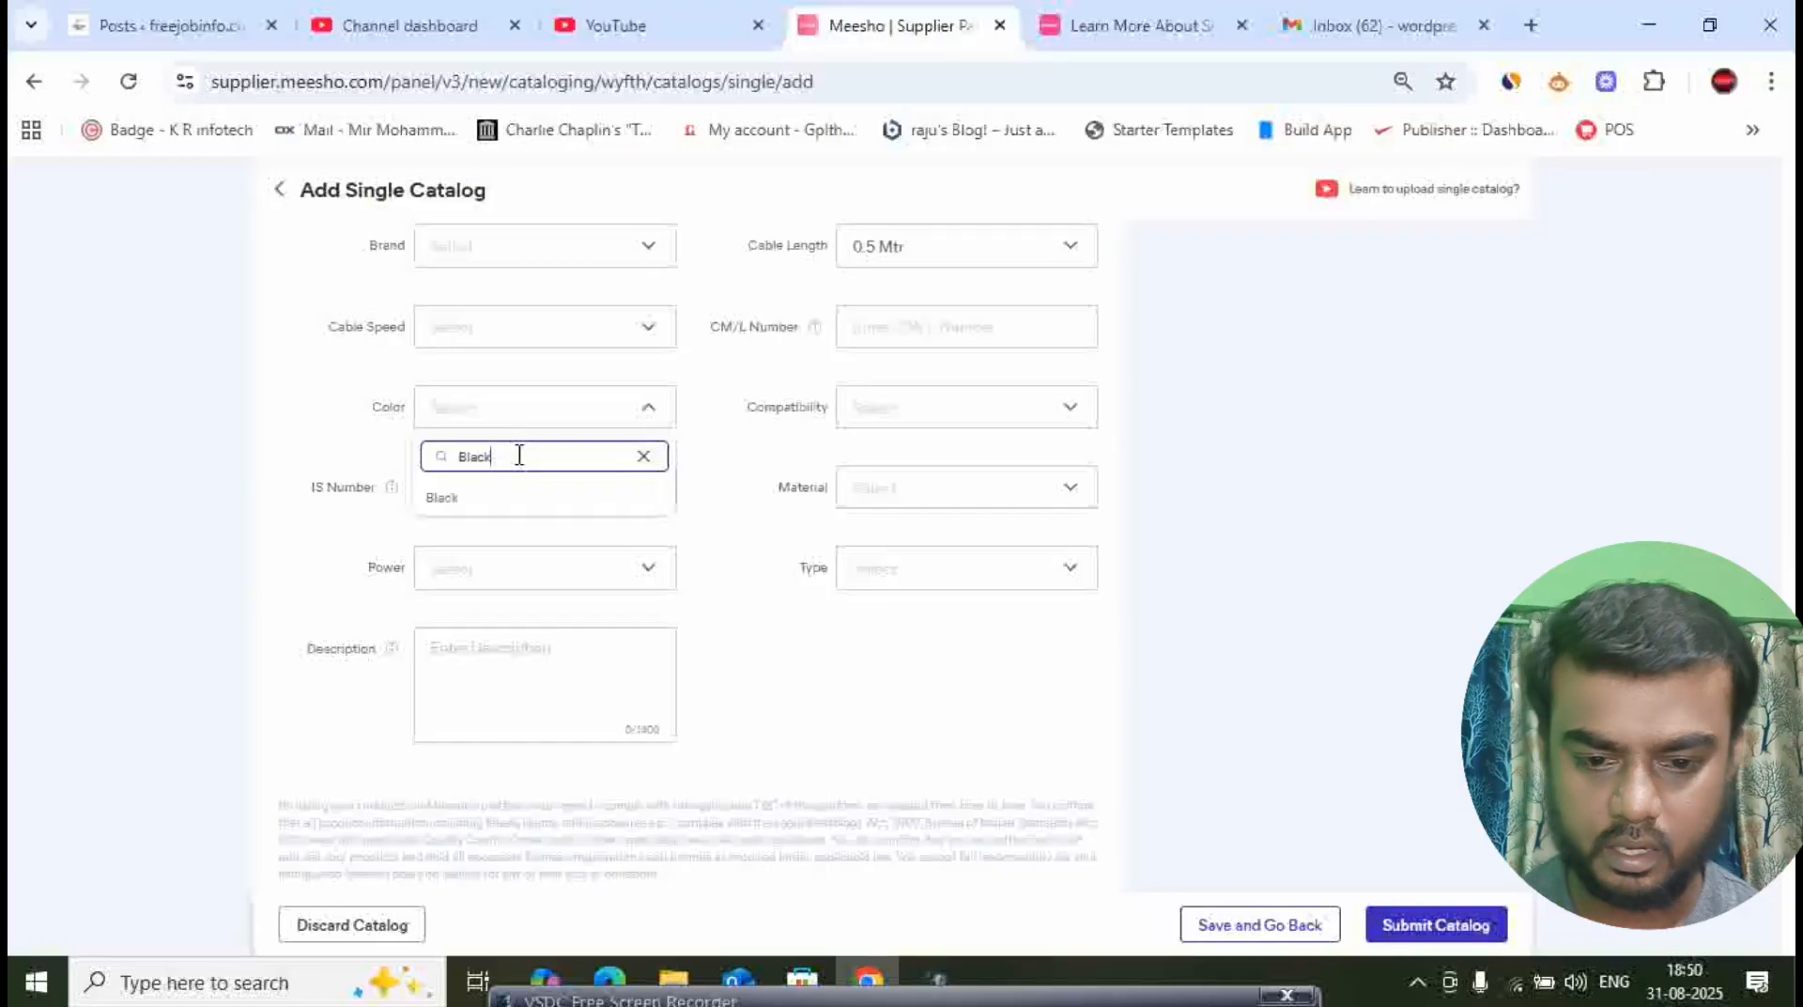
left_click(454, 500)
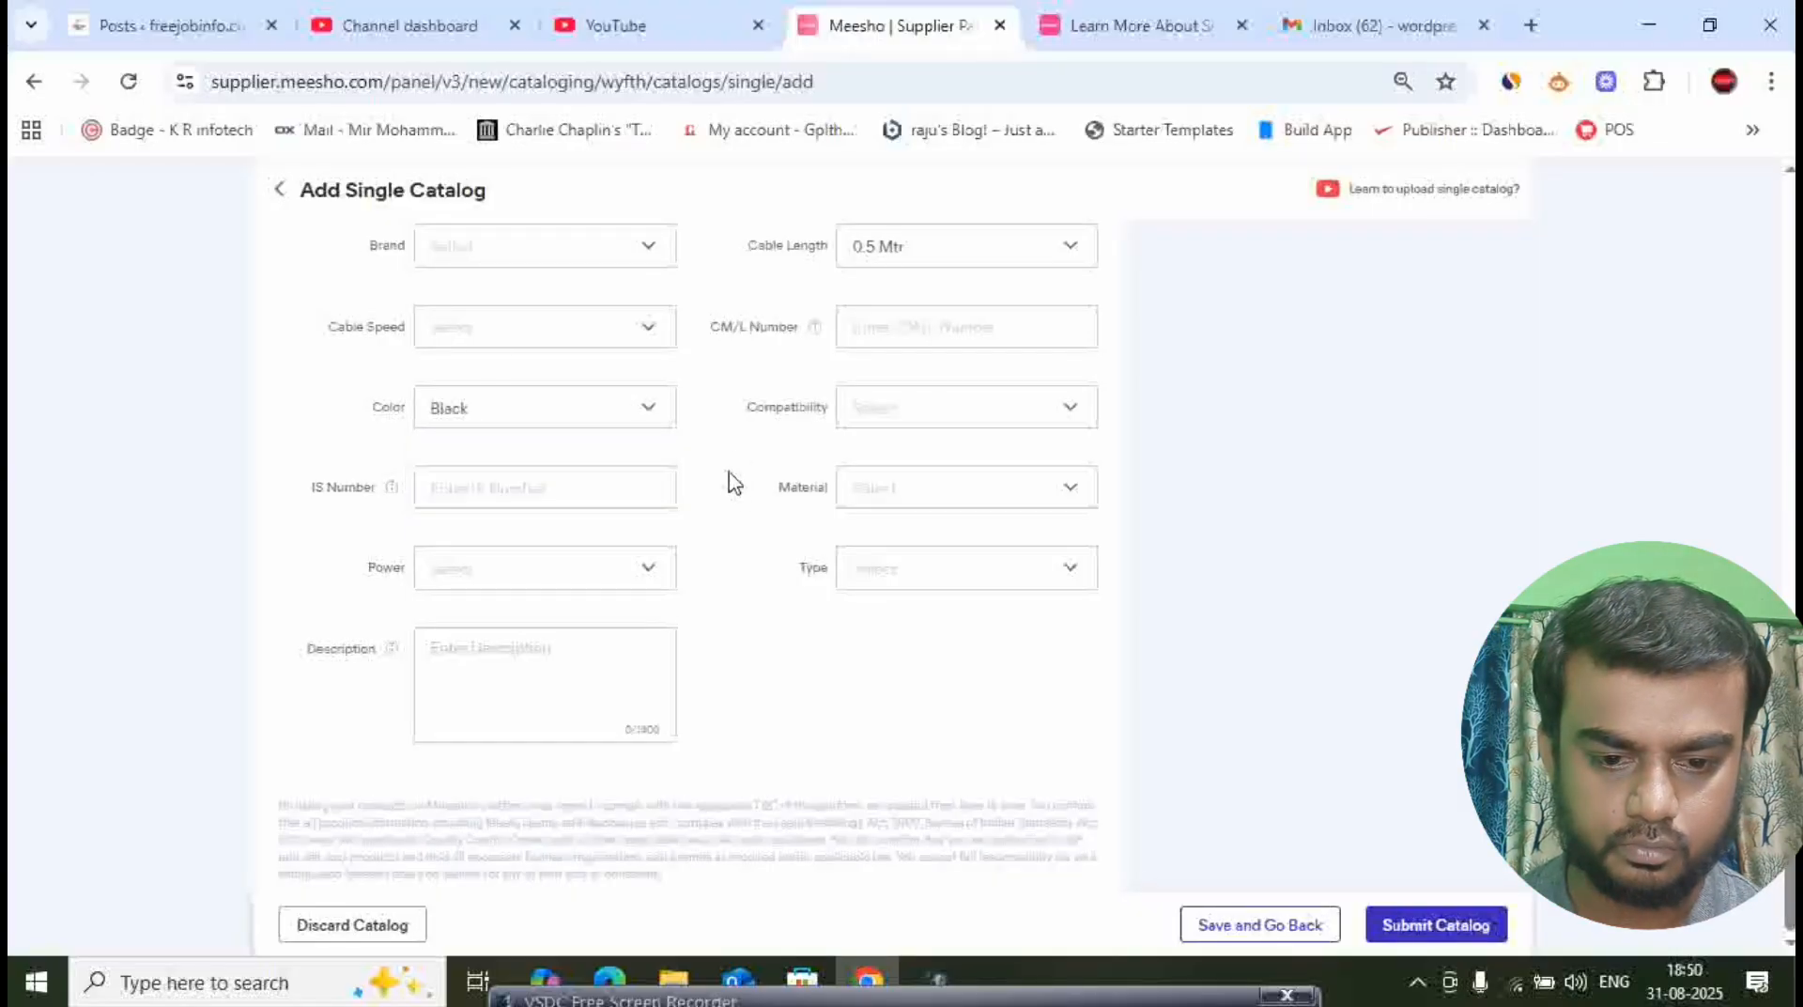
- Enter the product description "This is a thurbo cable fast charging USB to Type C"
left_click(575, 695)
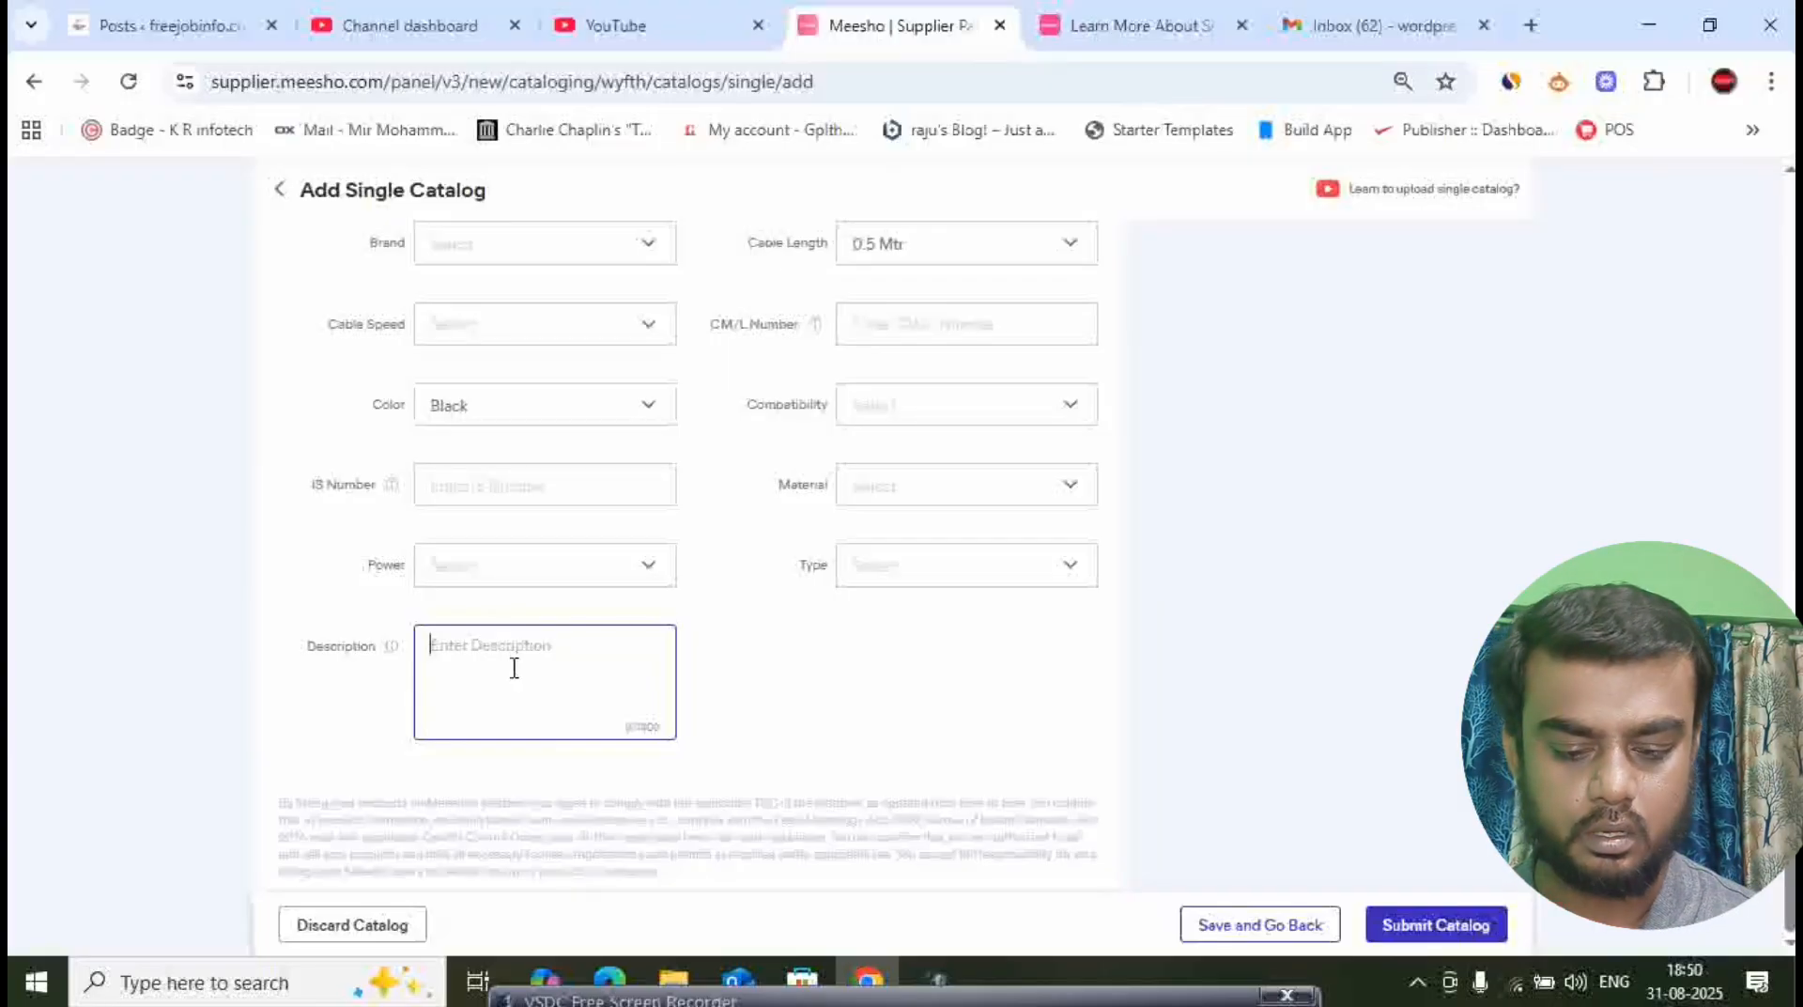
type("Th")
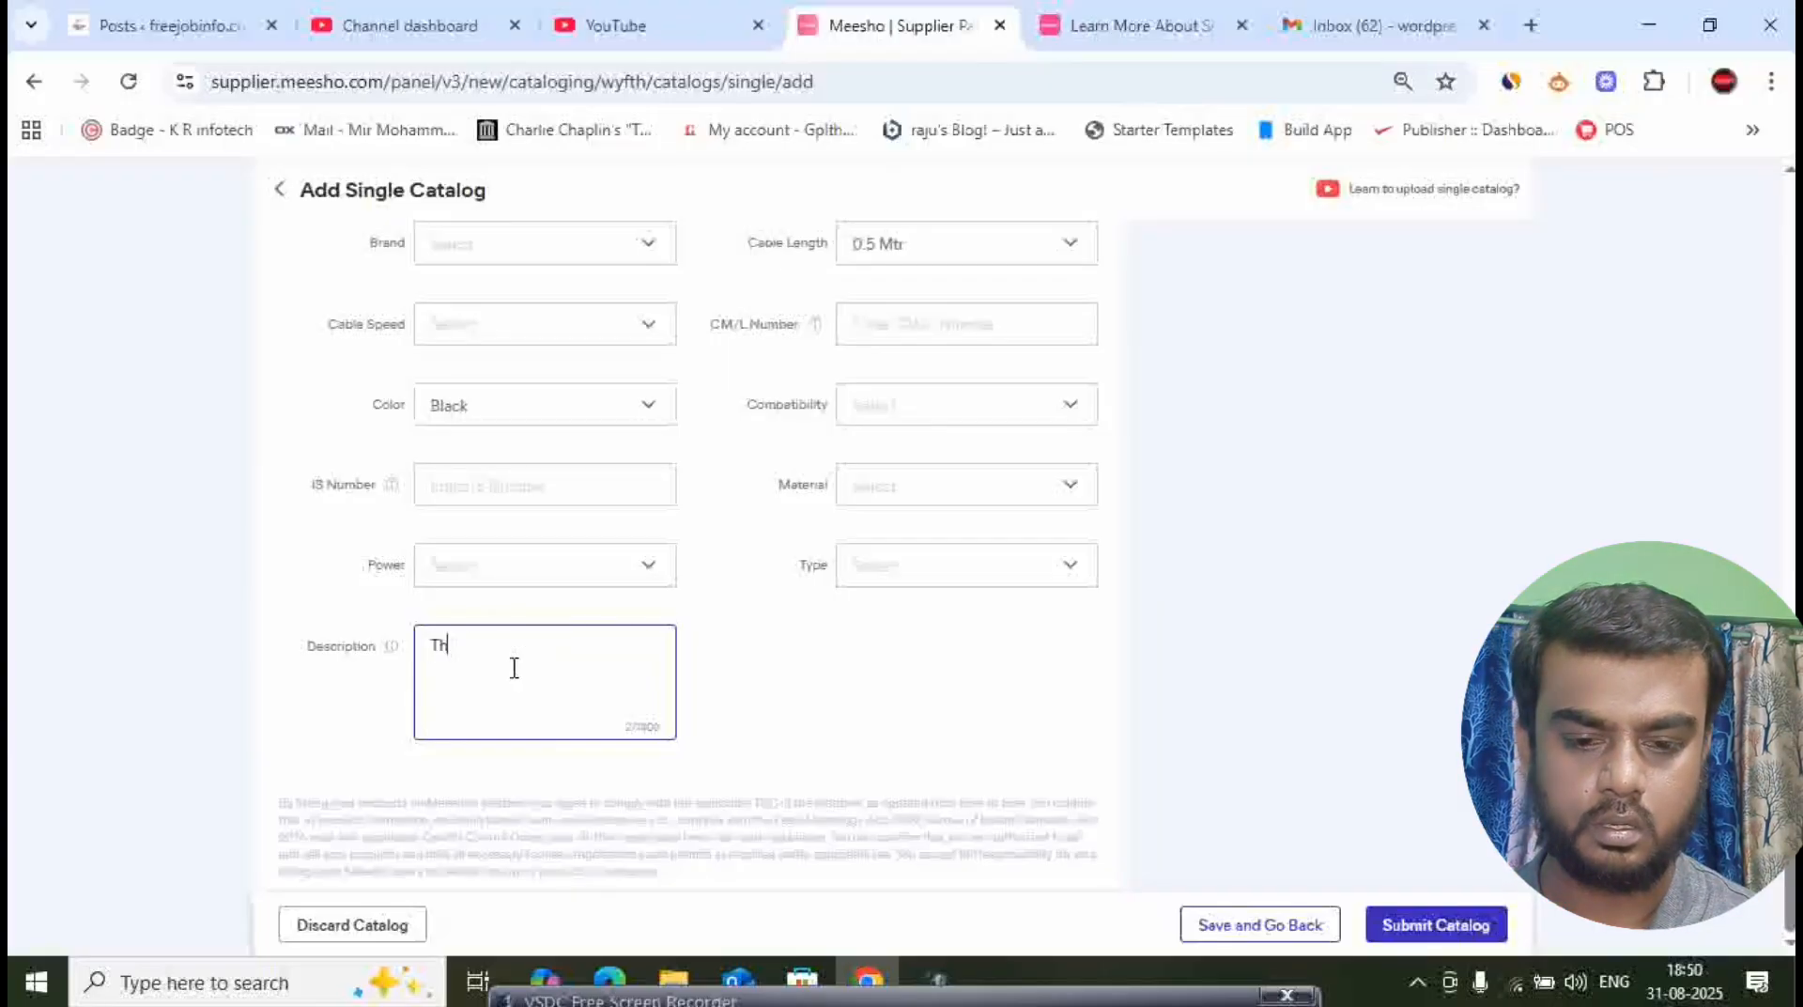
type("is is ")
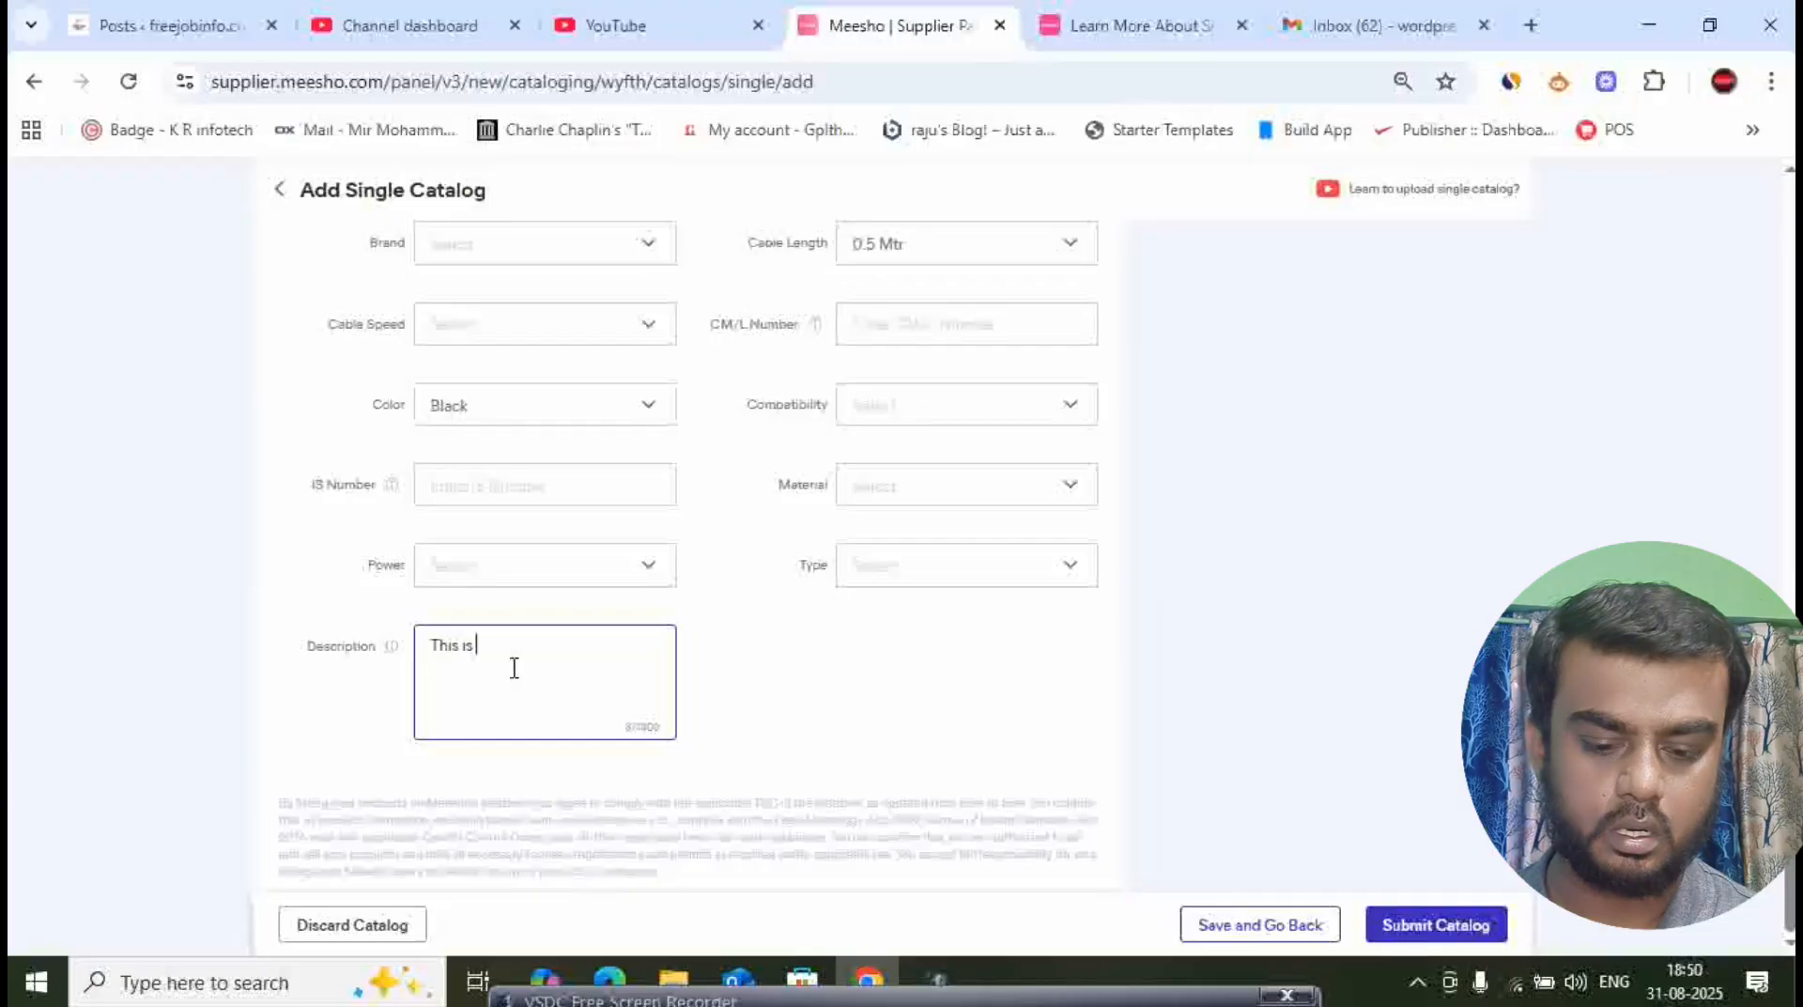
type("a thu")
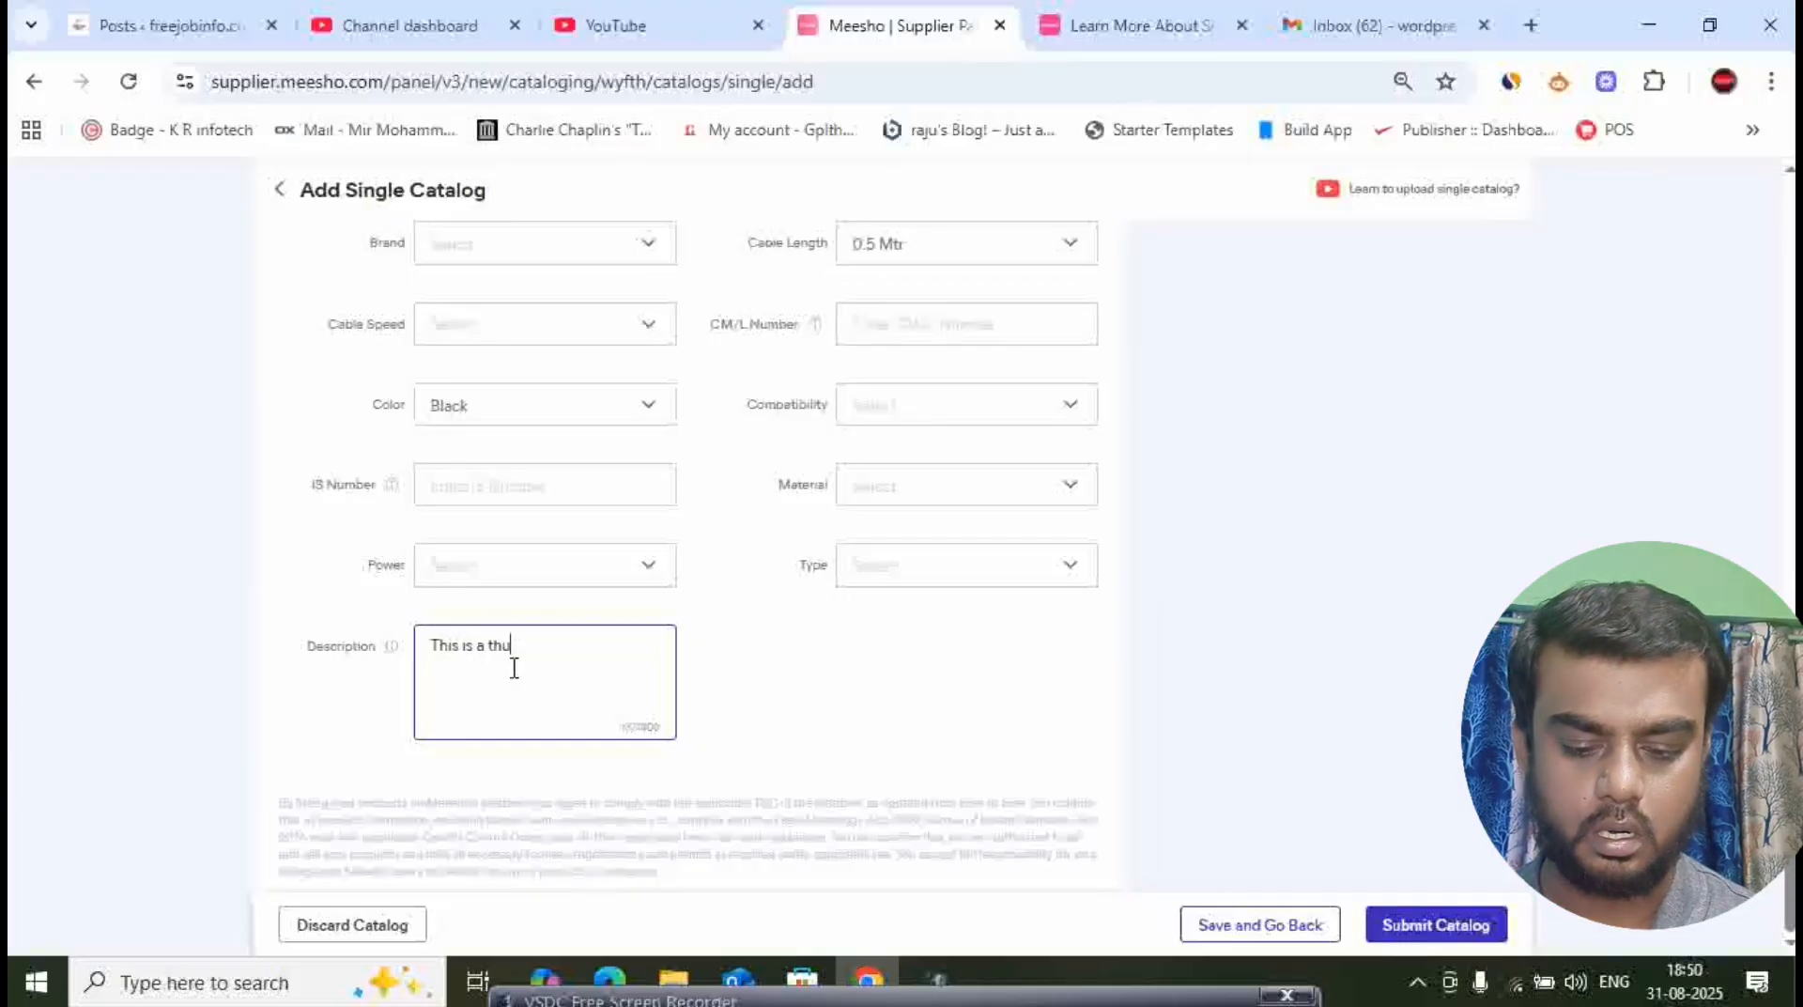
type("ndo cabl")
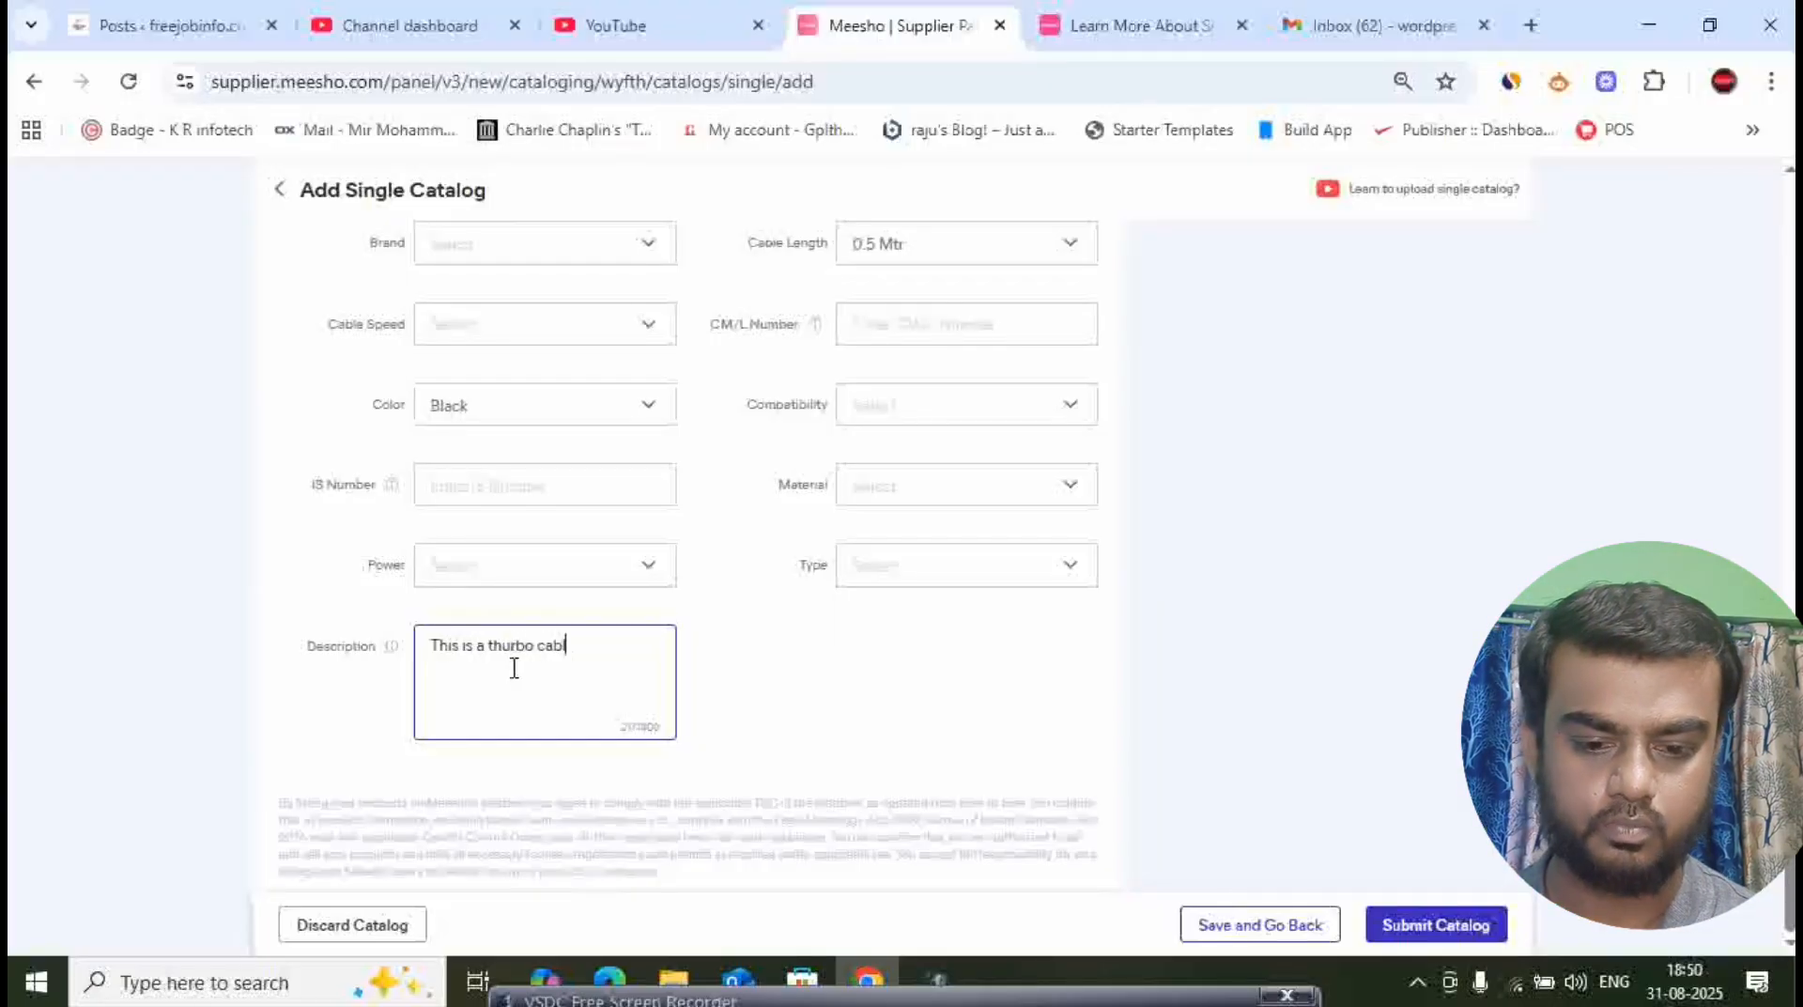
type("e")
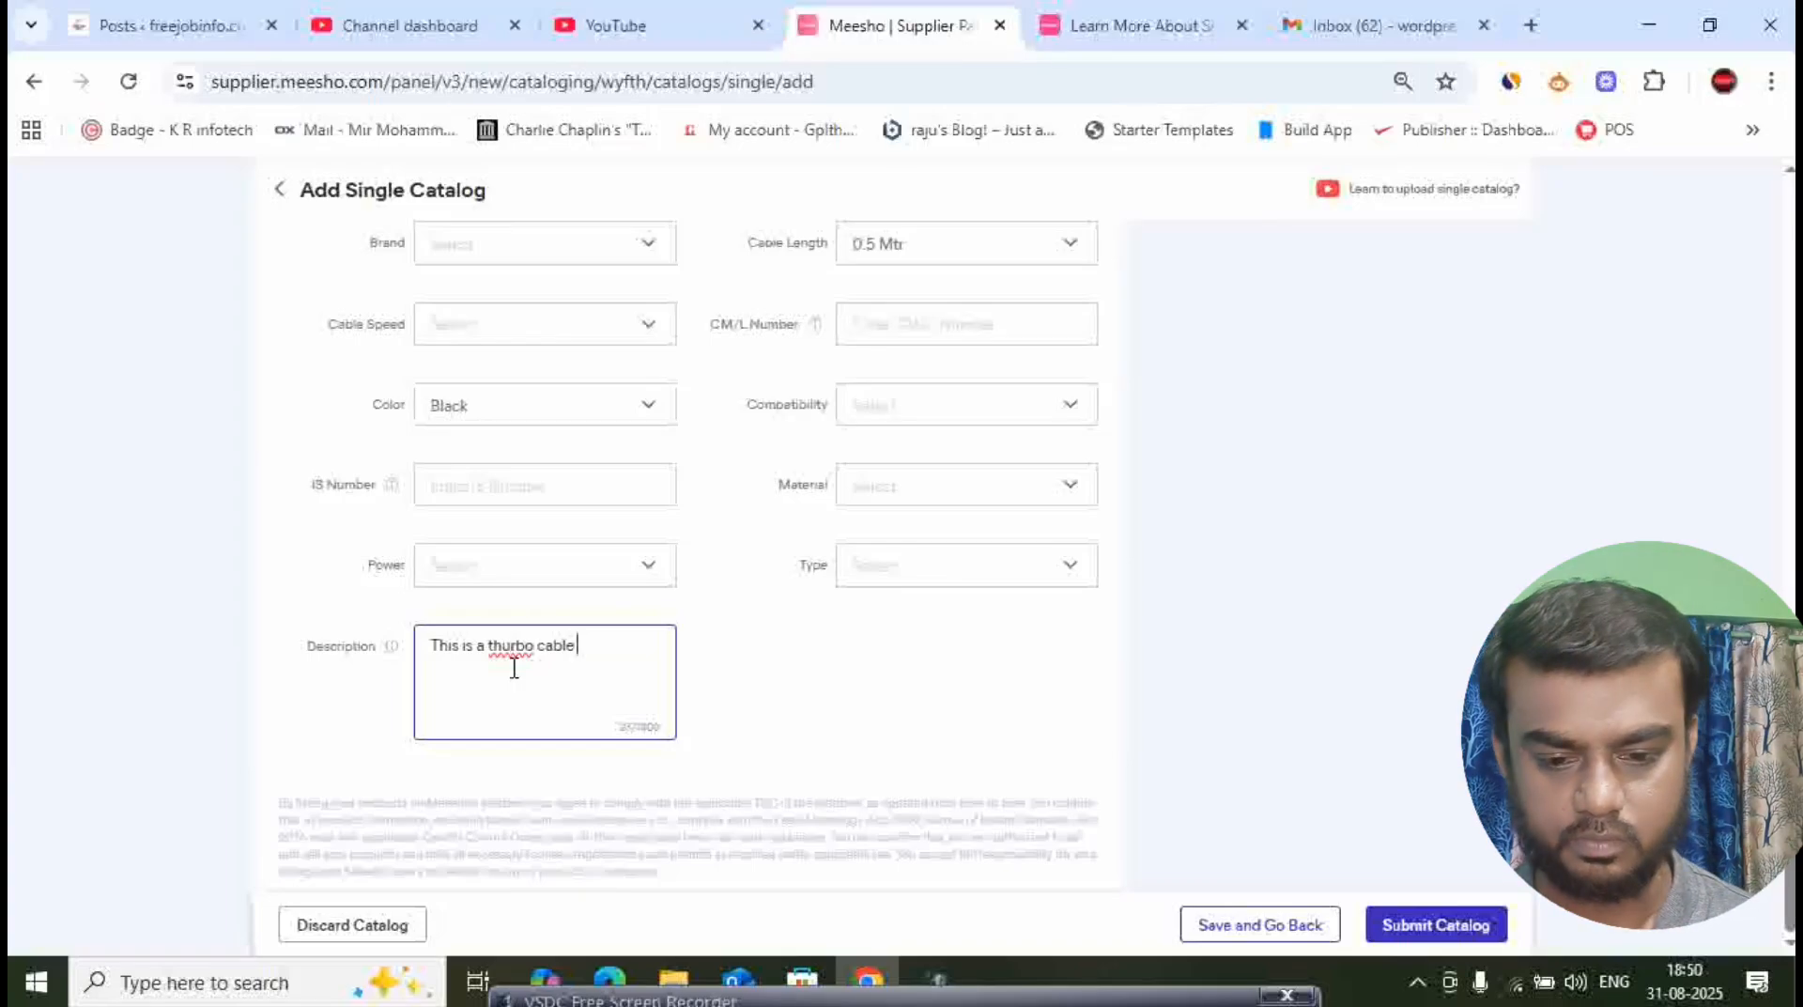
type("fa")
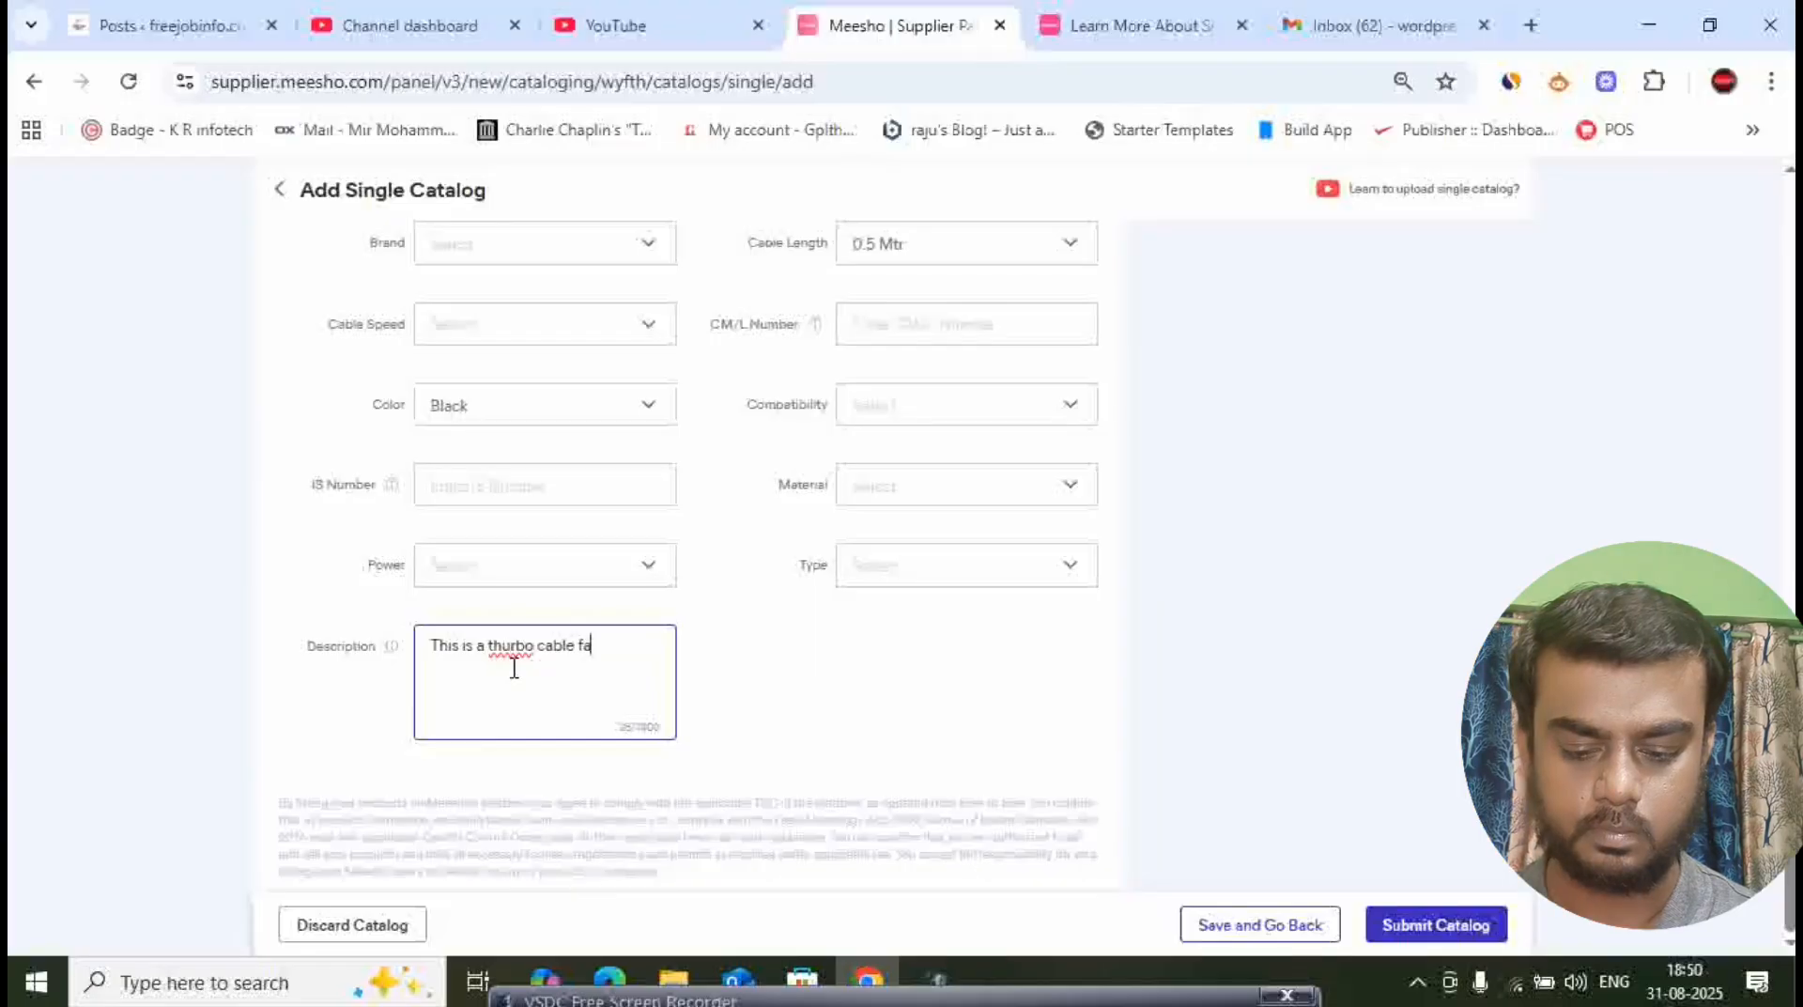
type("st charg")
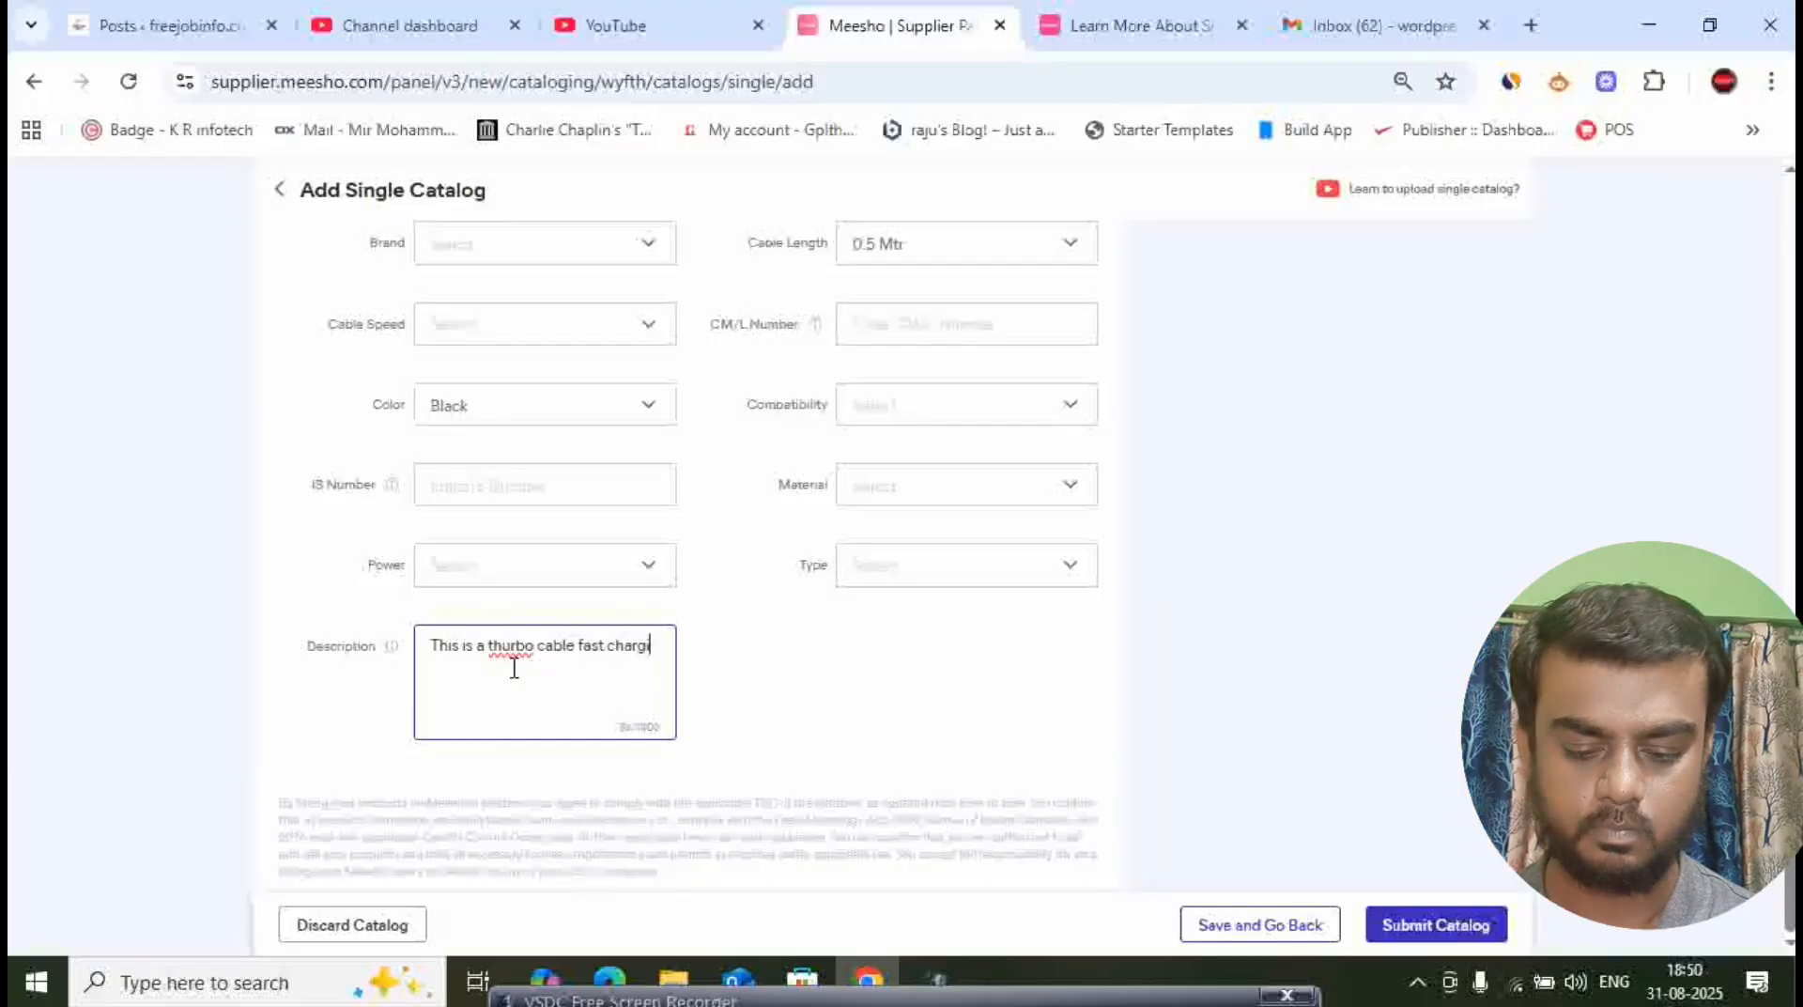
type("eng u")
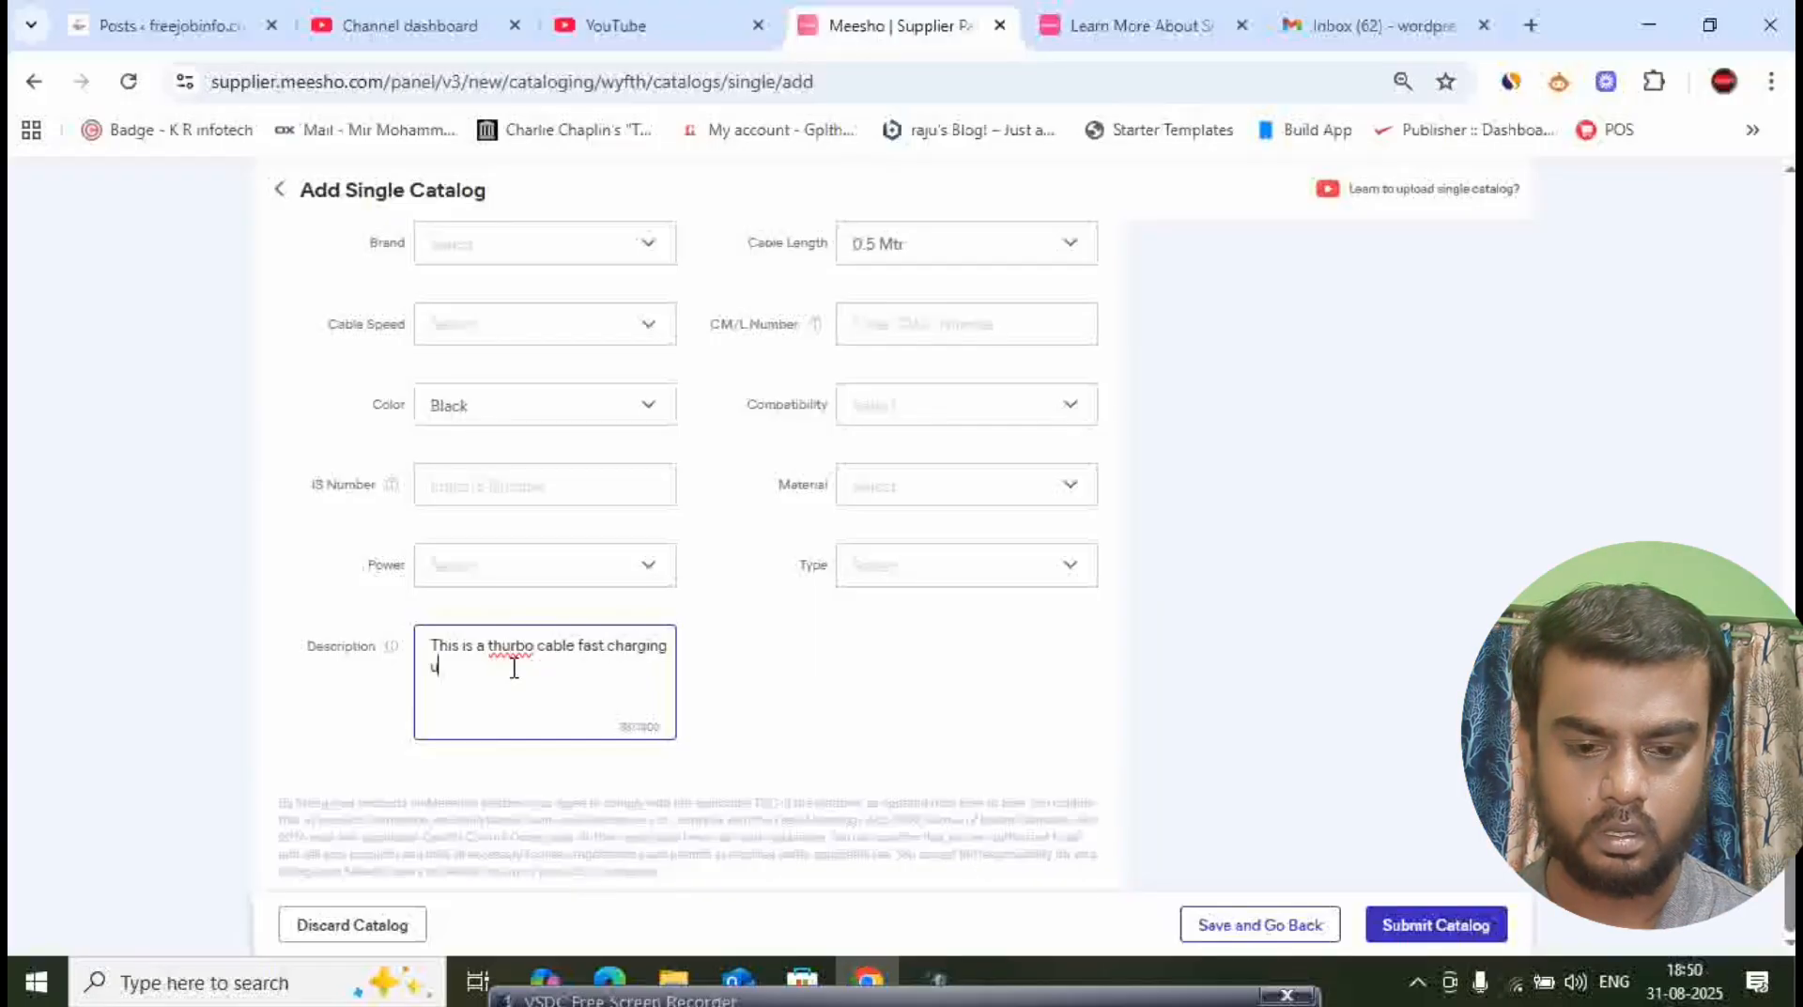
key("BackSpace")
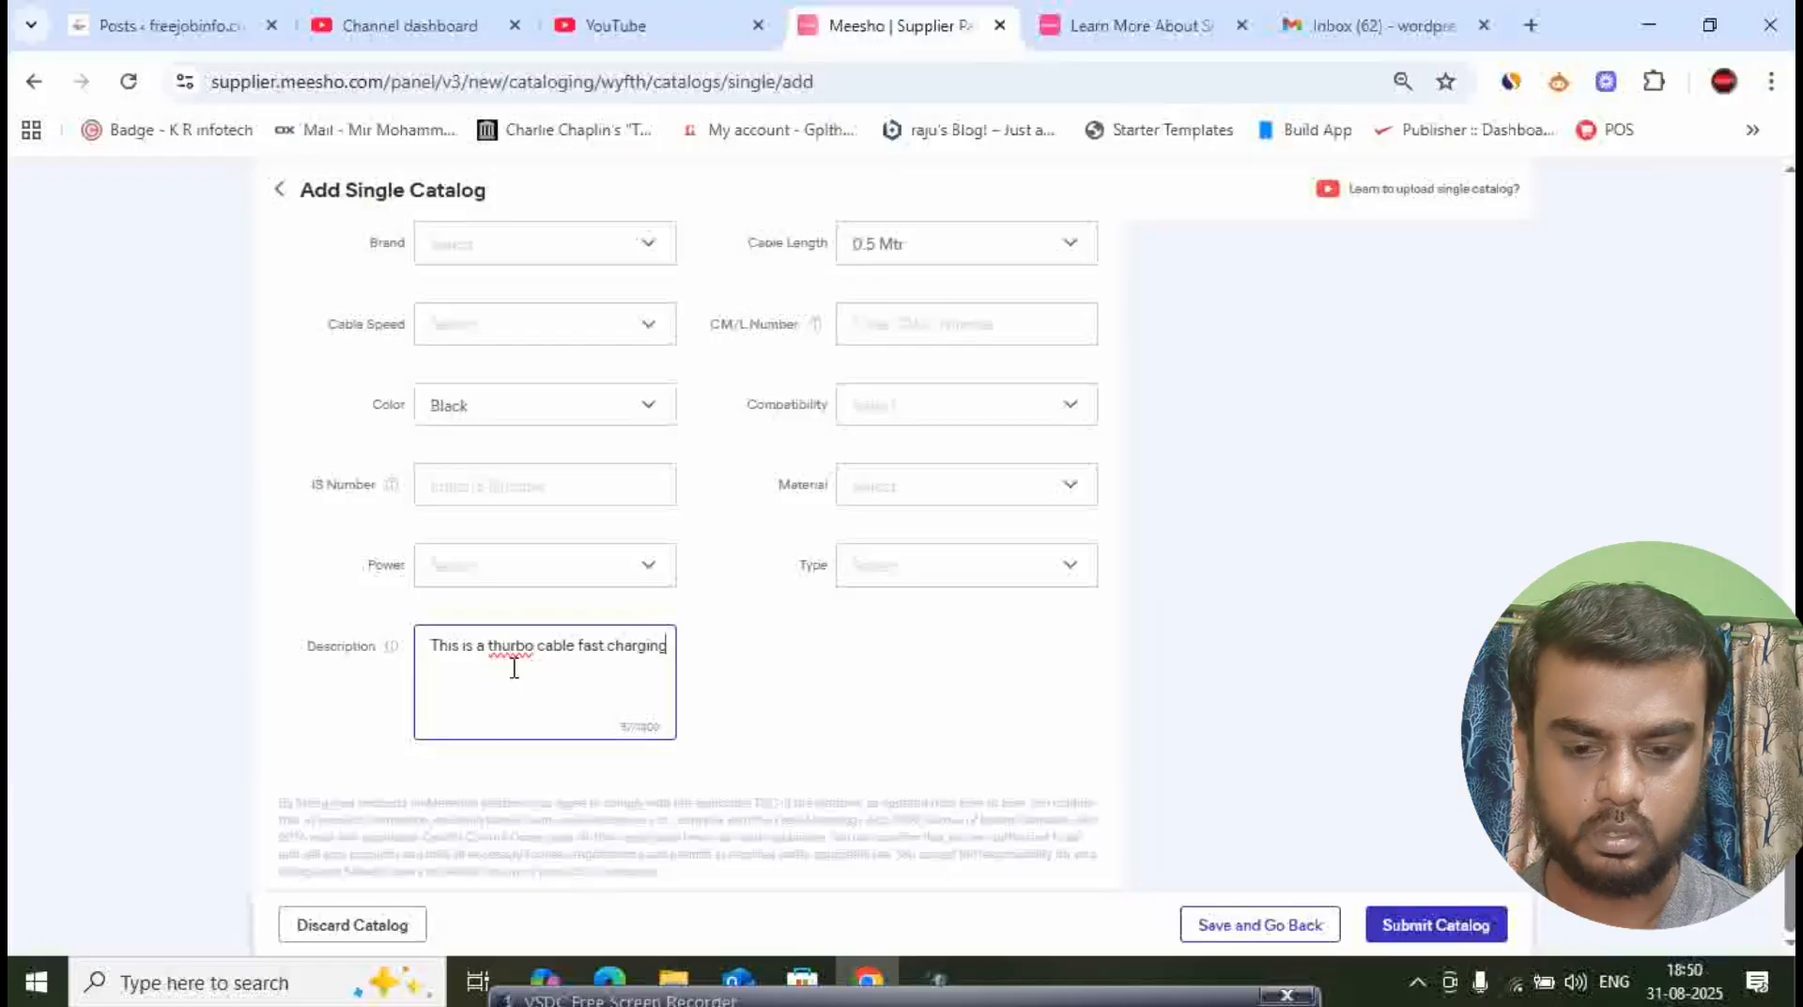
type("USB t")
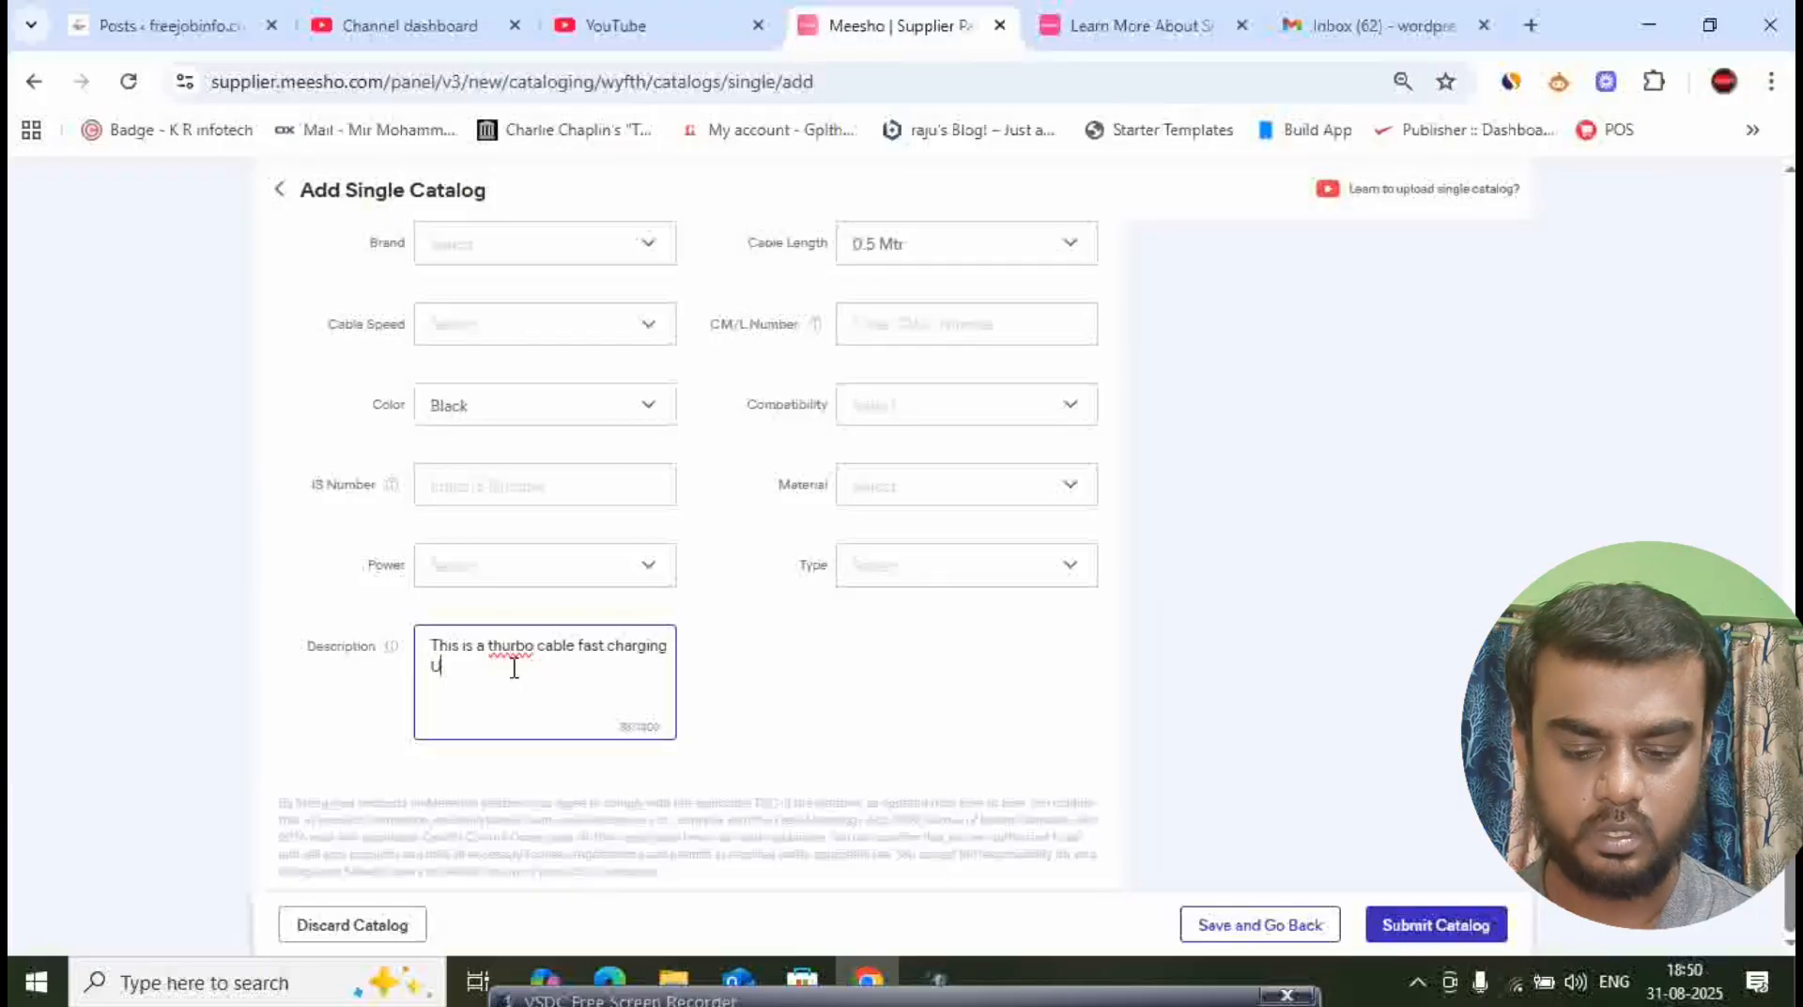
type("o T")
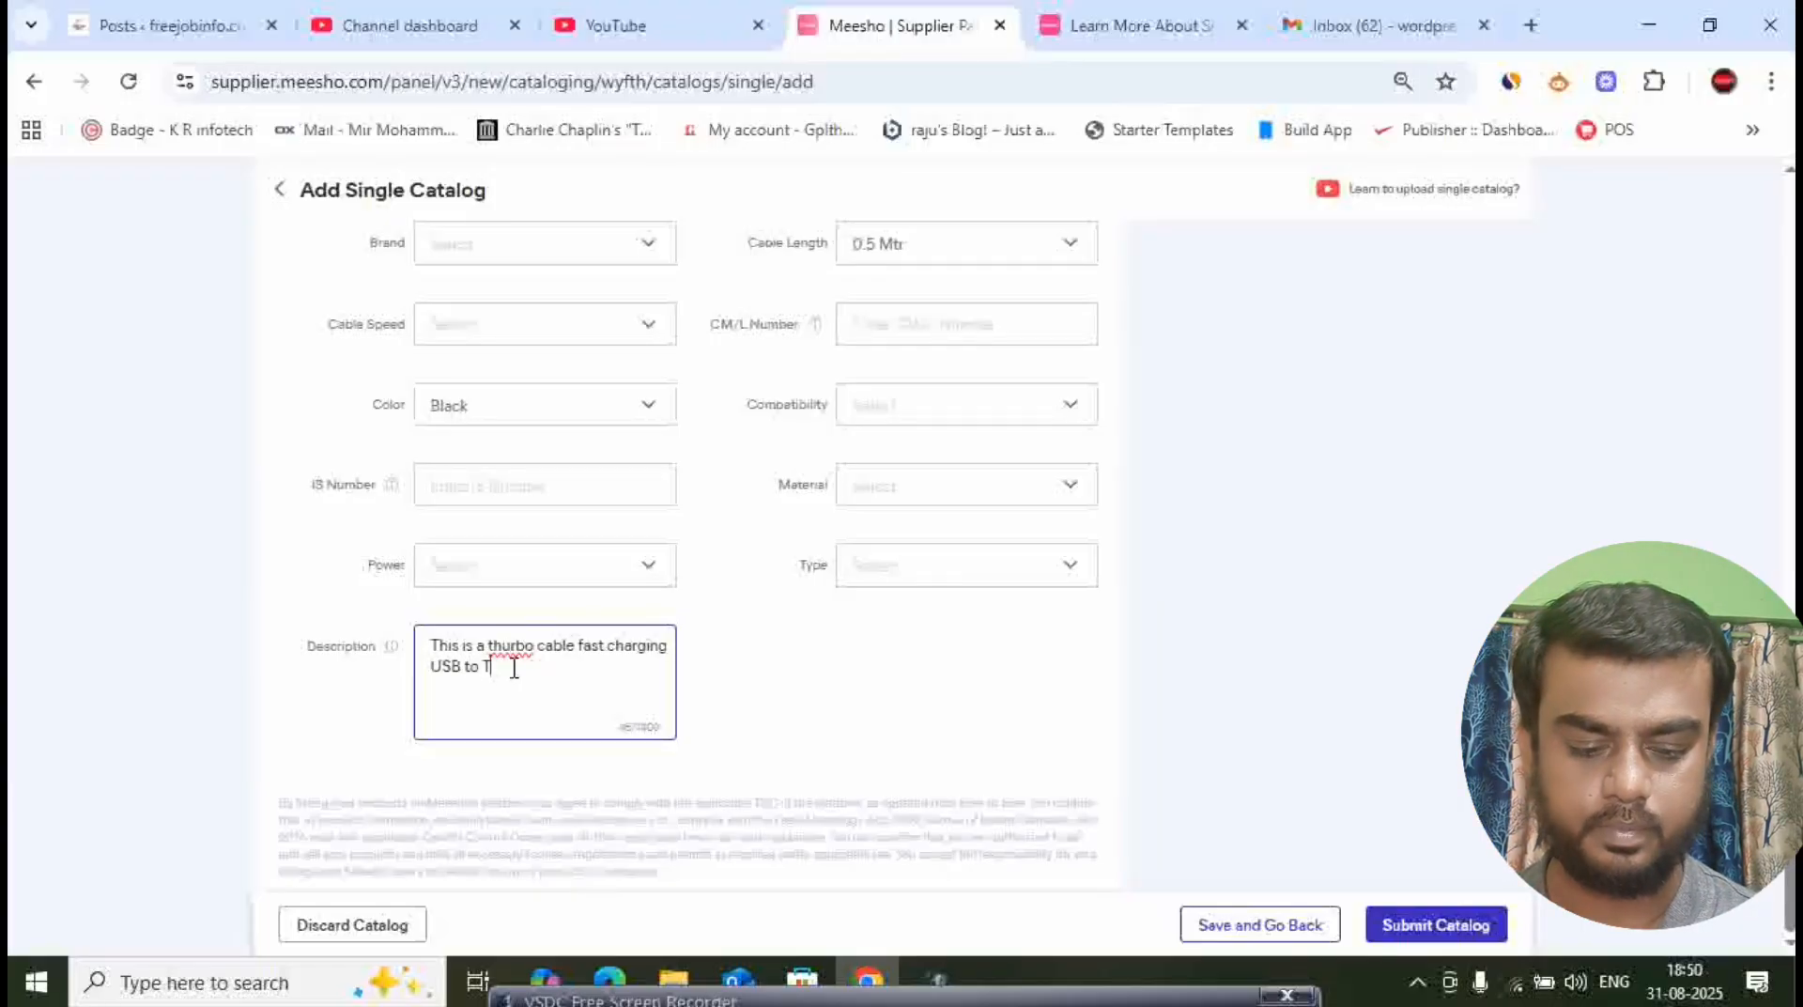
type("ype C")
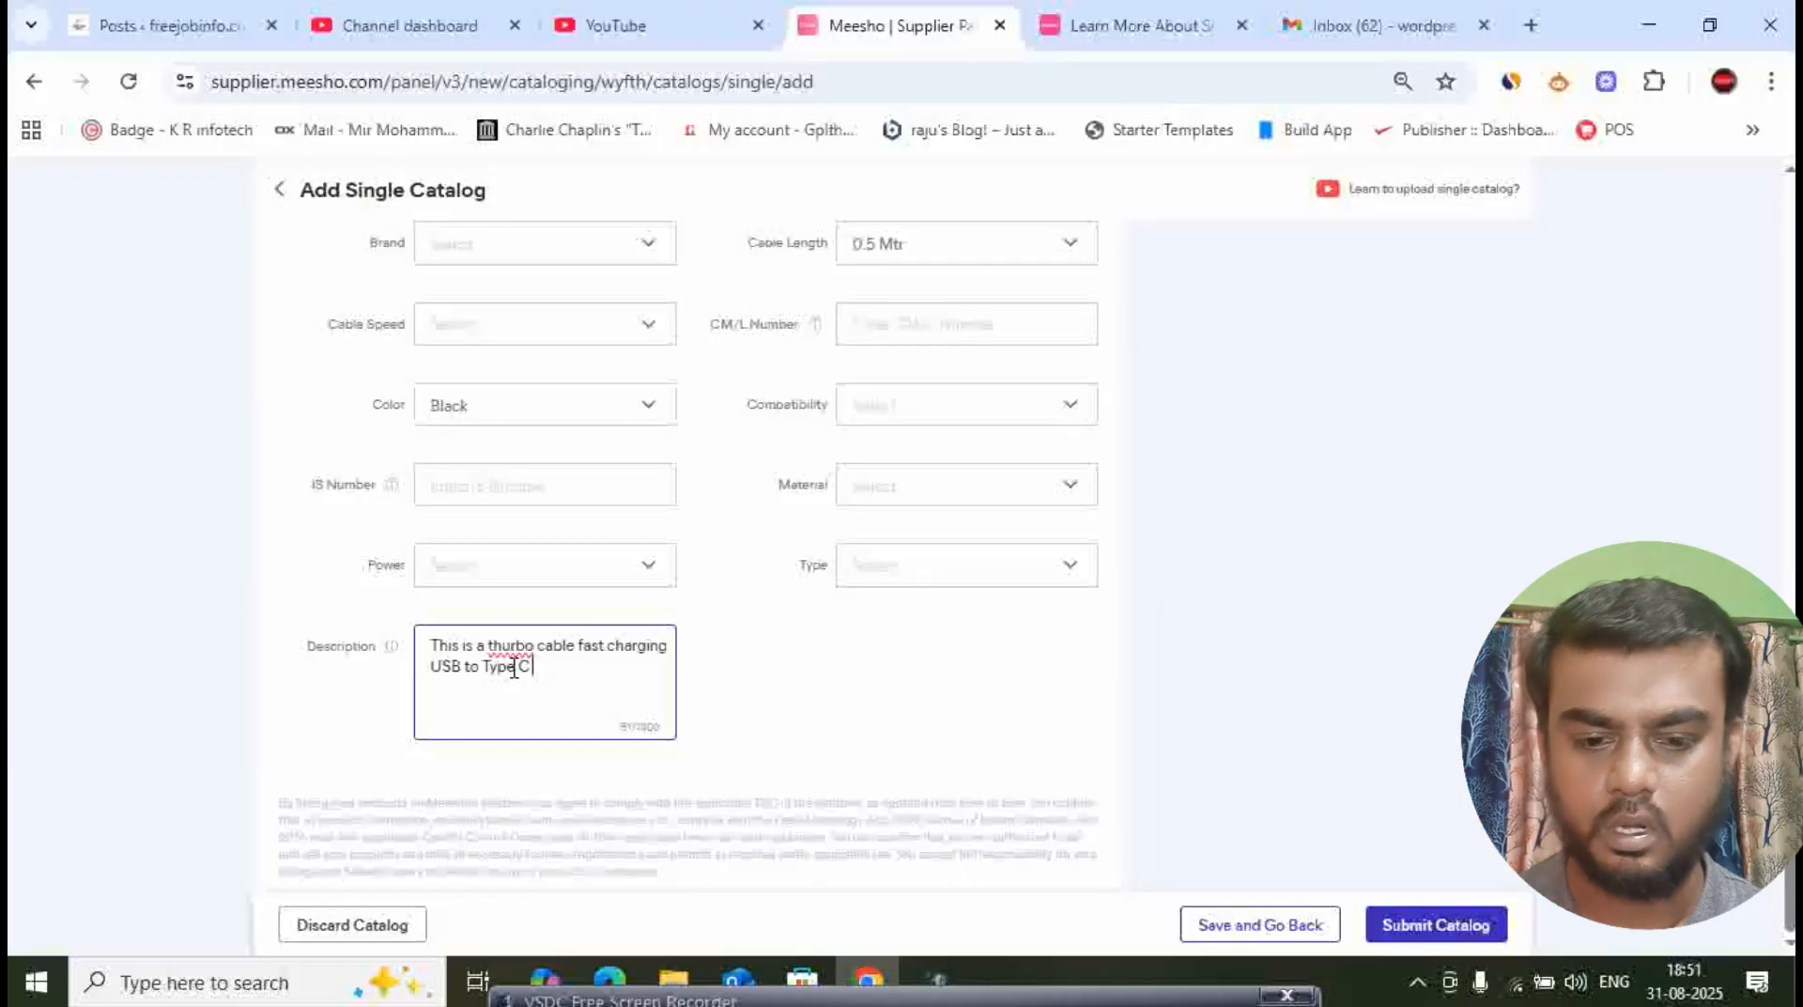
left_click(825, 724)
- Change the product name from the generic cable name to "USB to Type C Cable" in the product details
scroll(568, 632, "up", 15)
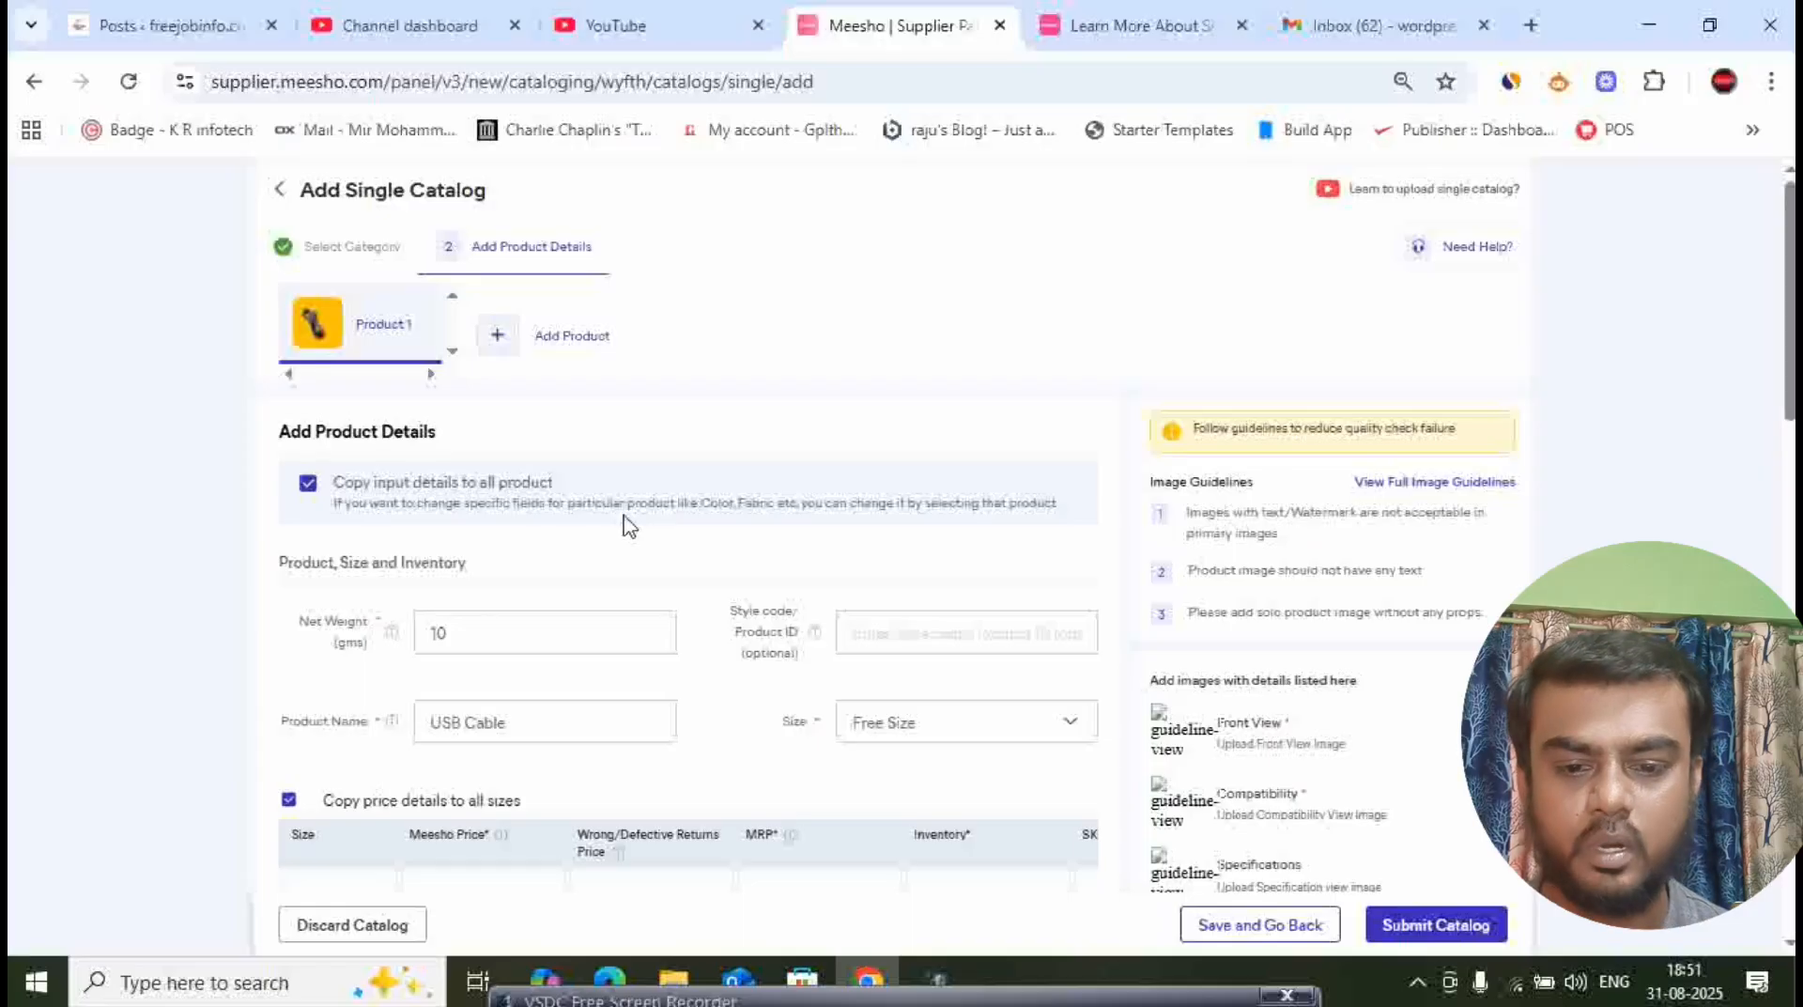
left_click(593, 718)
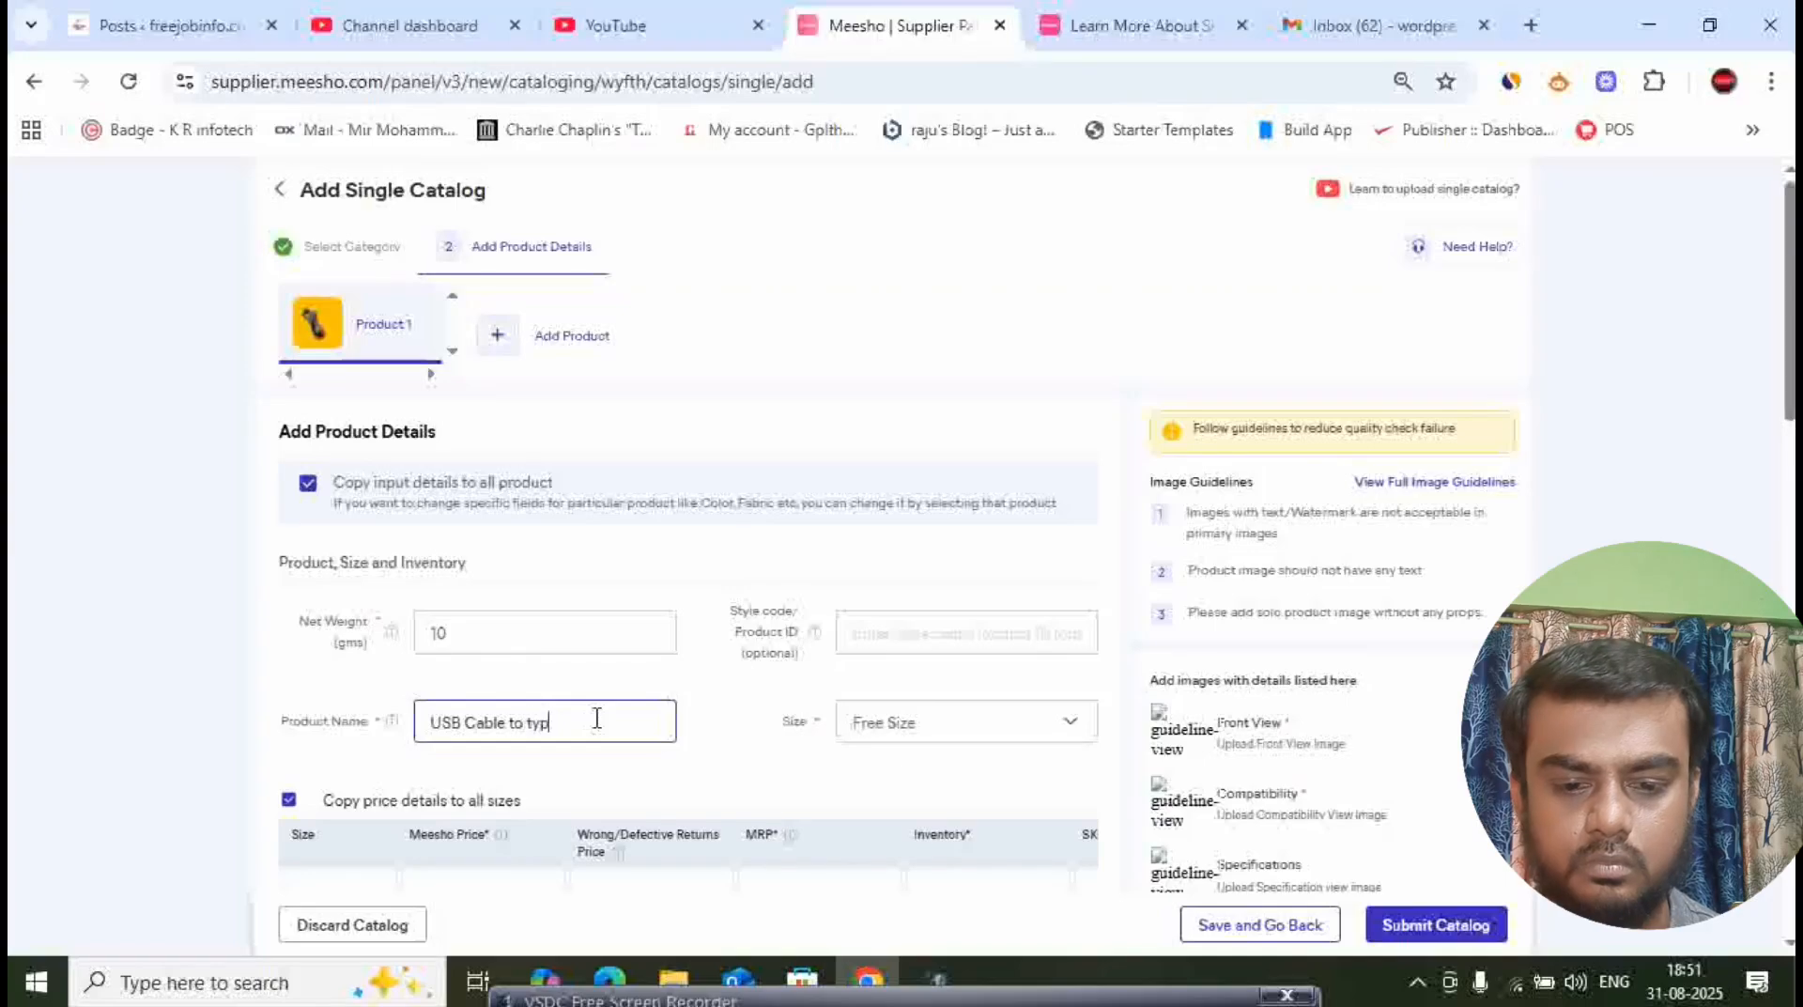
key("BackSpace")
key("BackSpace")
key("BackSpace")
key("BackSpace")
key("BackSpace")
key("BackSpace")
key("BackSpace")
key("BackSpace")
key("BackSpace")
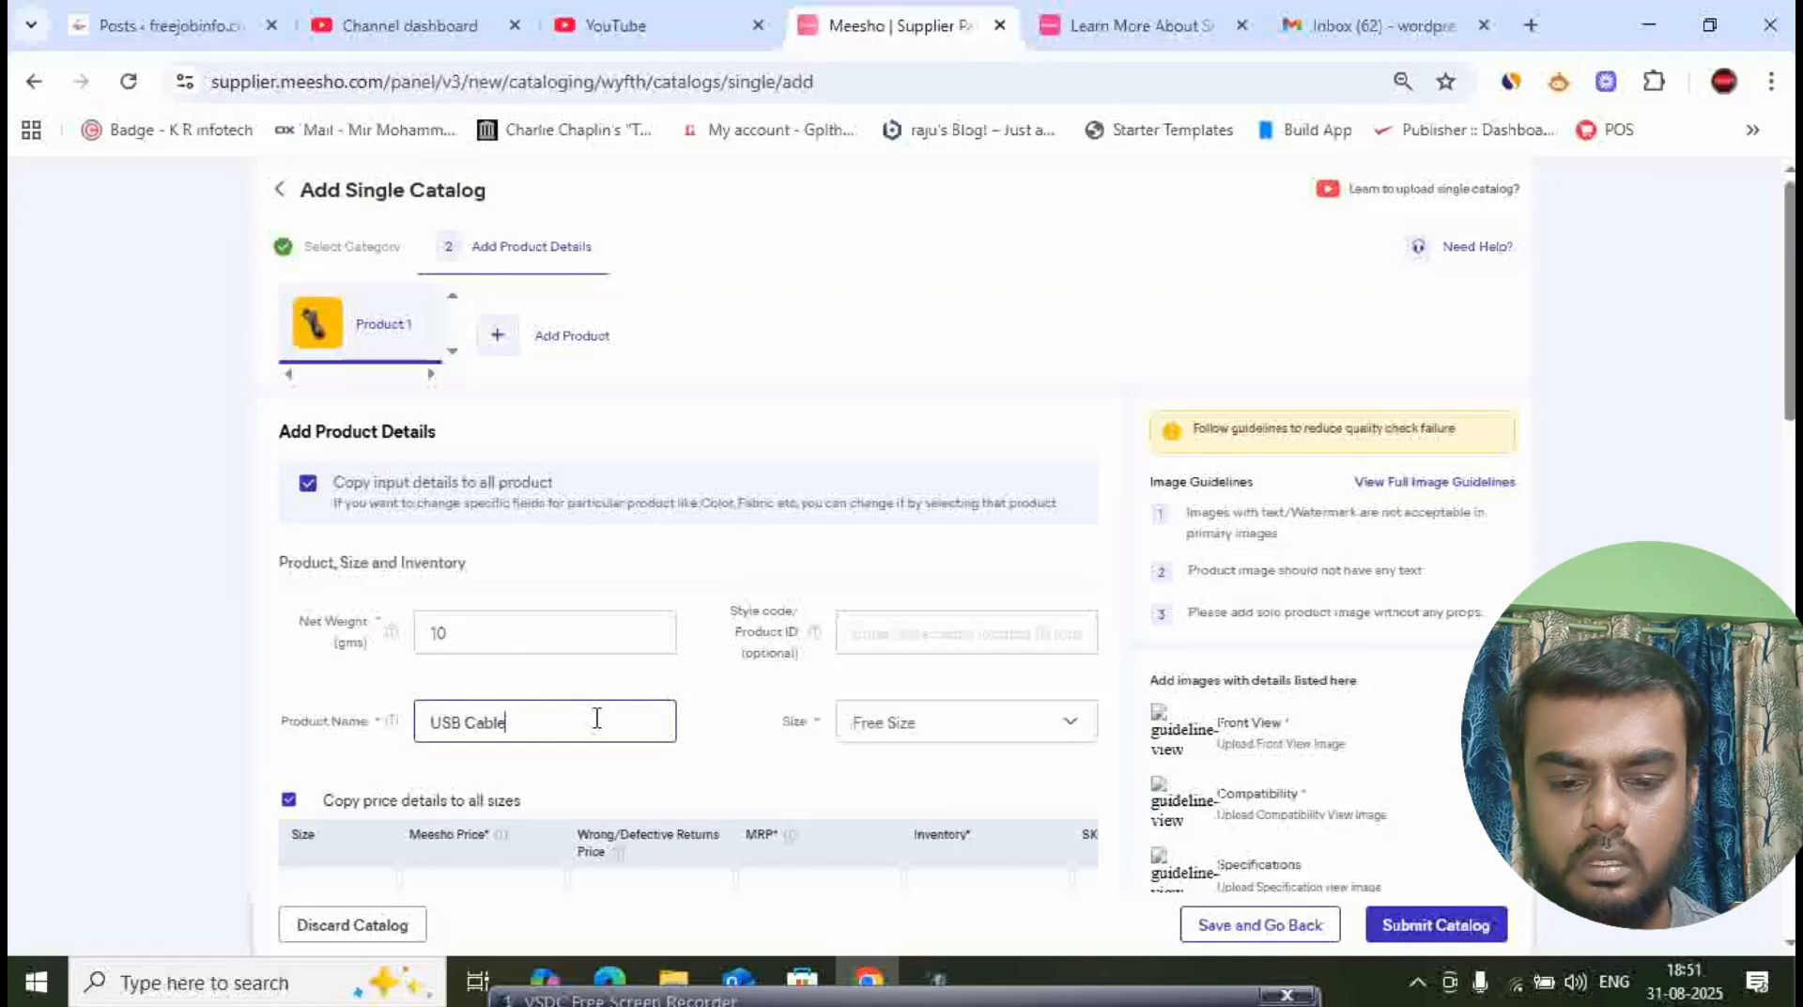
key("BackSpace")
key("BackSpace")
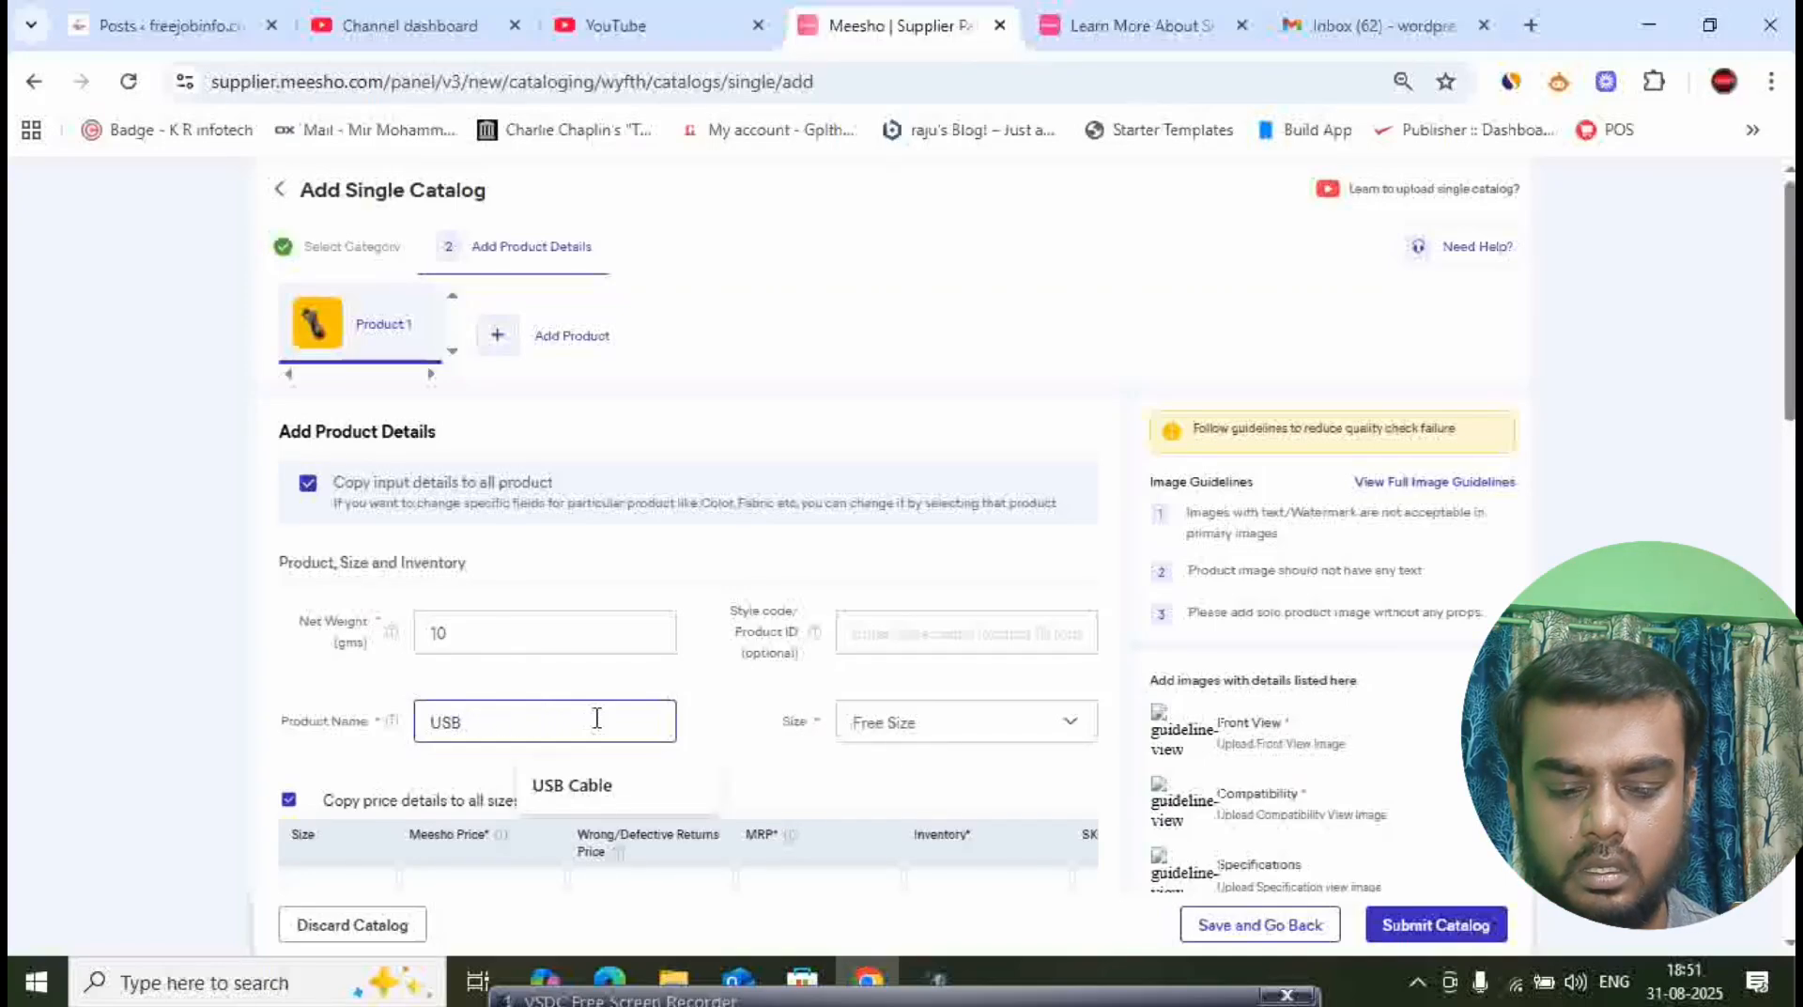
type("to")
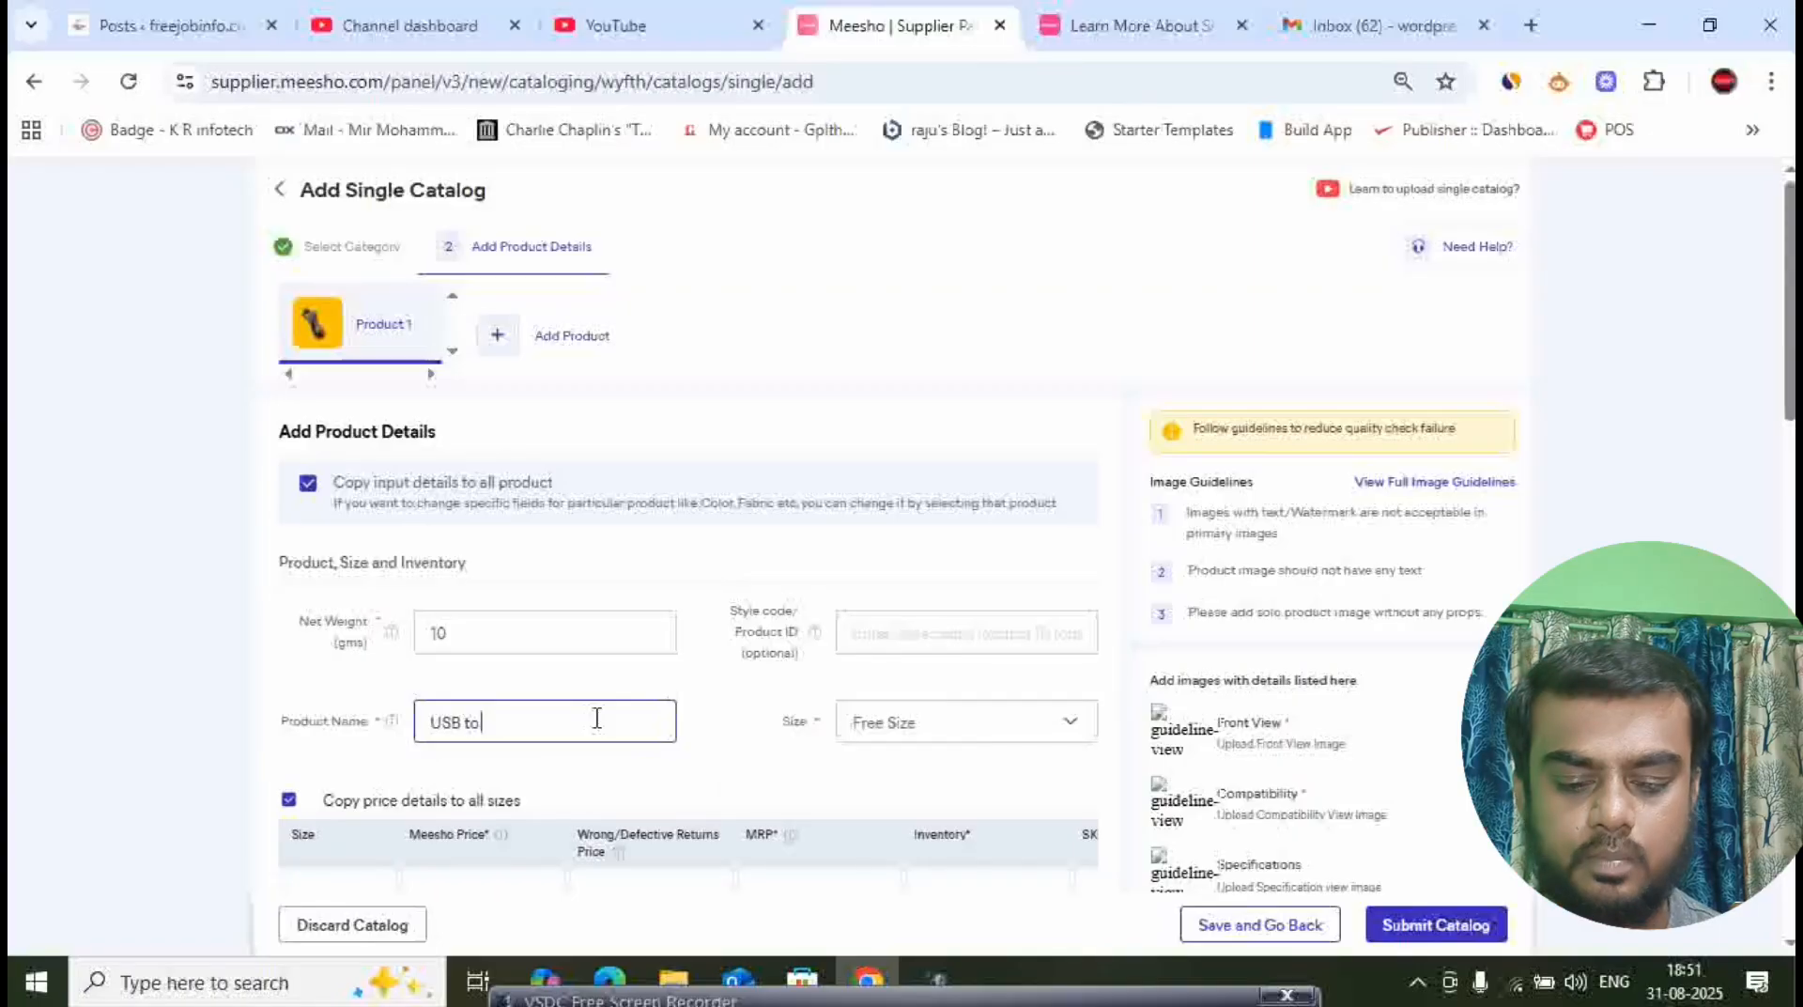
type(" Type C")
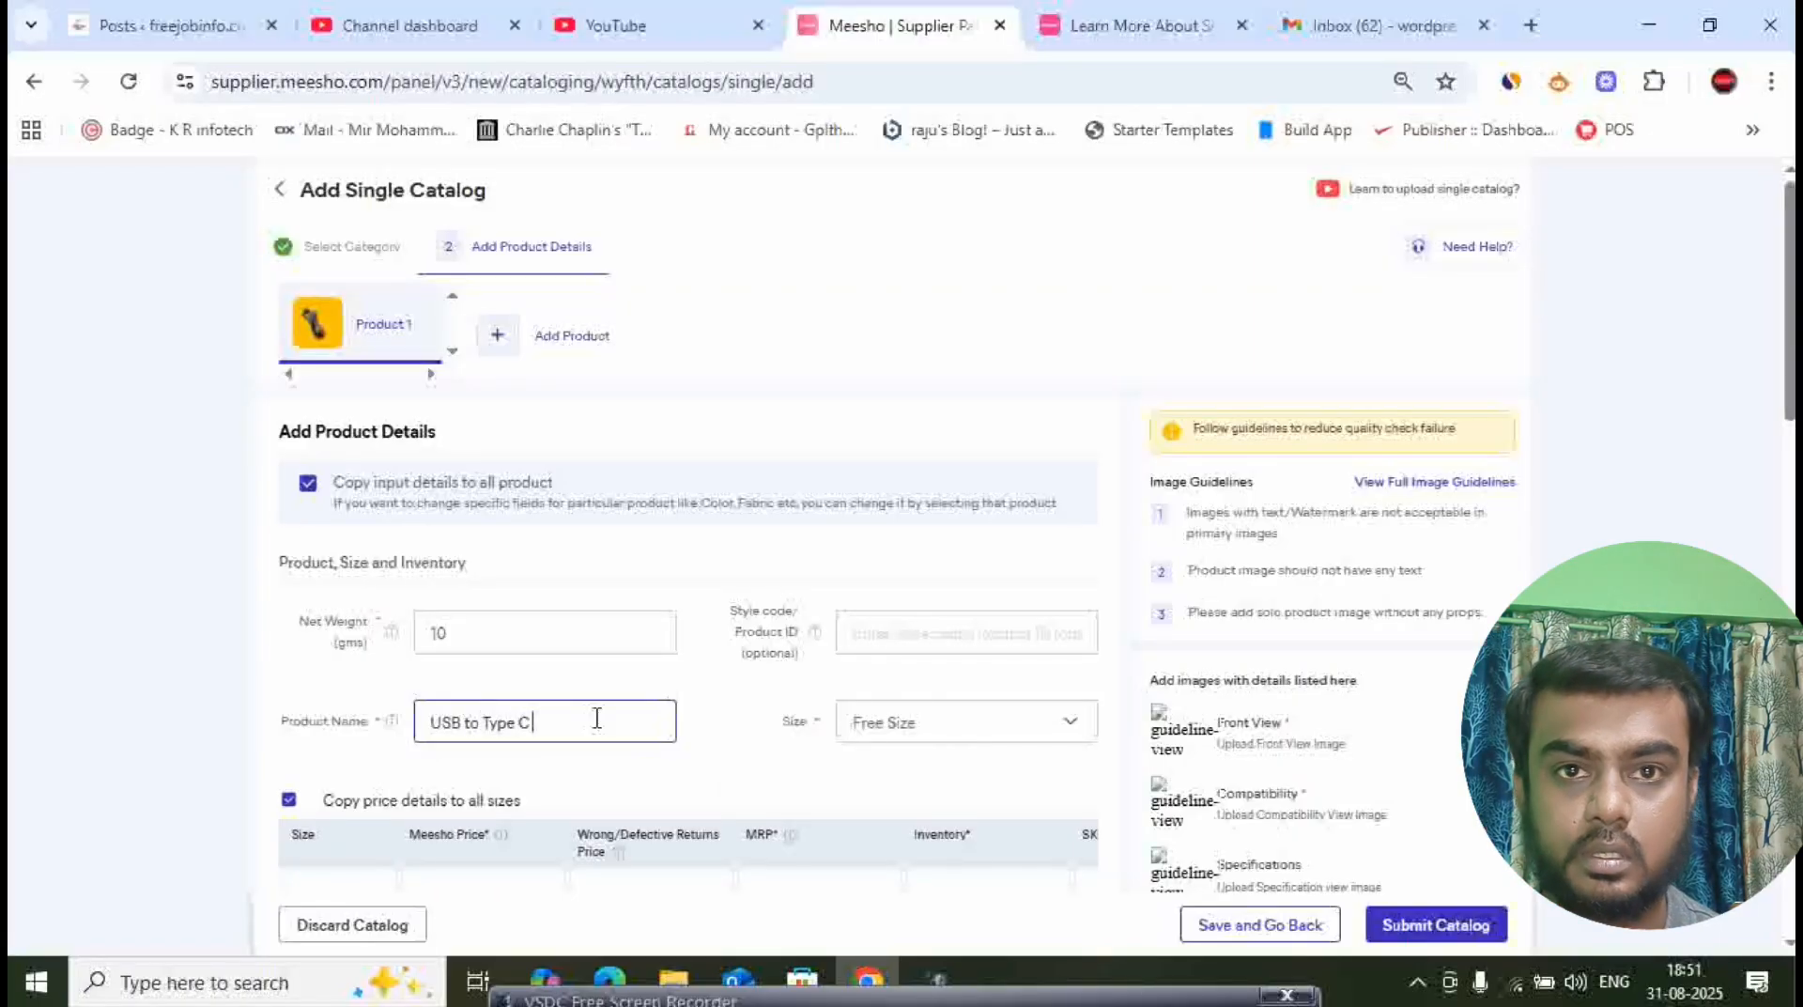
type(" Cab")
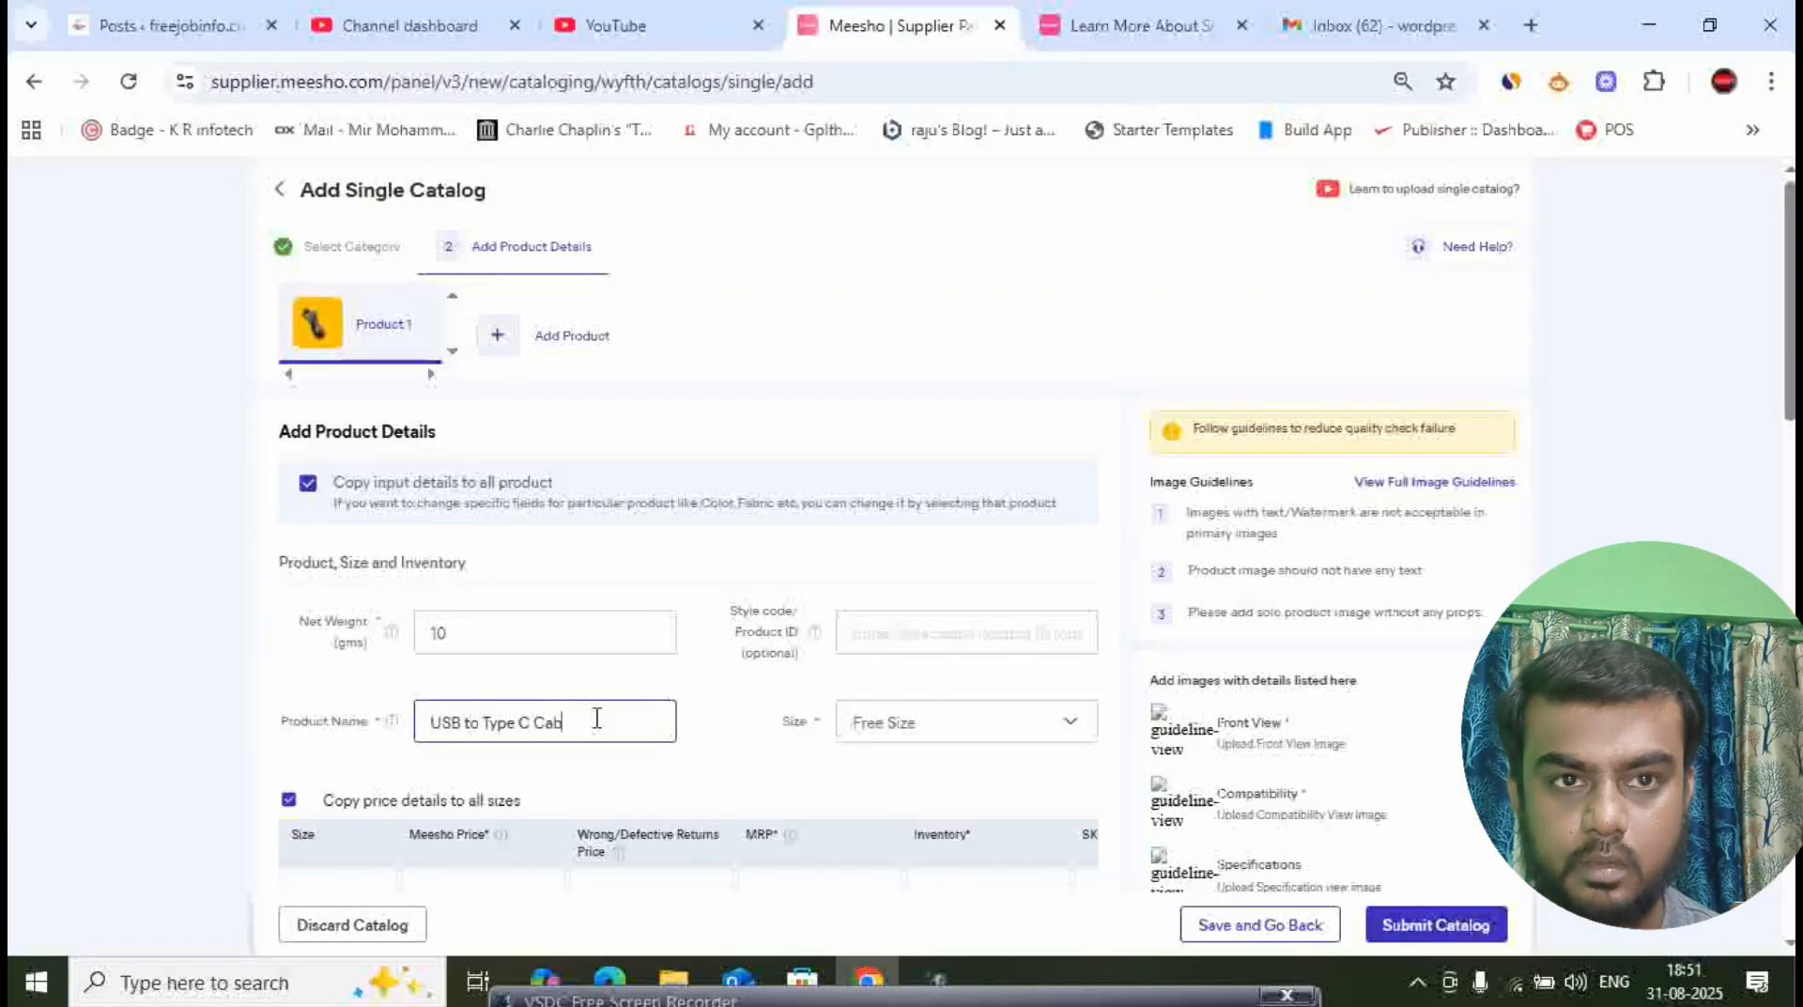
type("le")
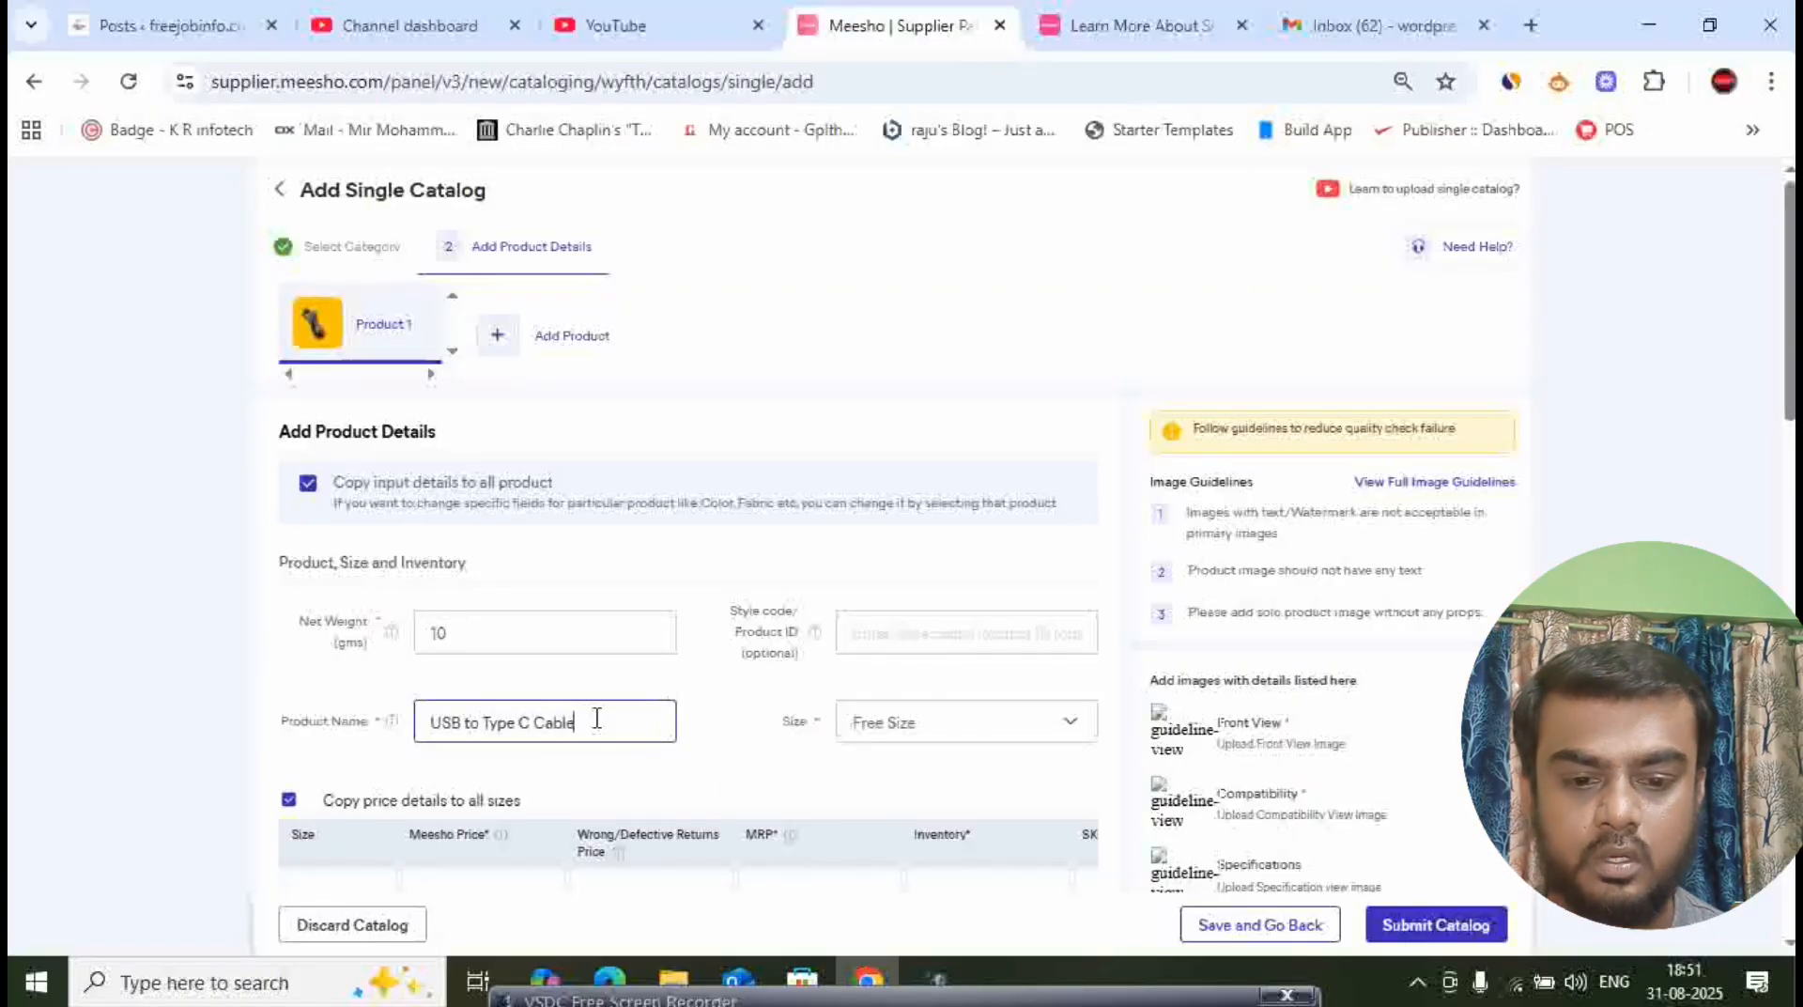
left_click(718, 735)
- Submit the finished single catalog for quality check and agree to proceed
scroll(945, 638, "down", 10)
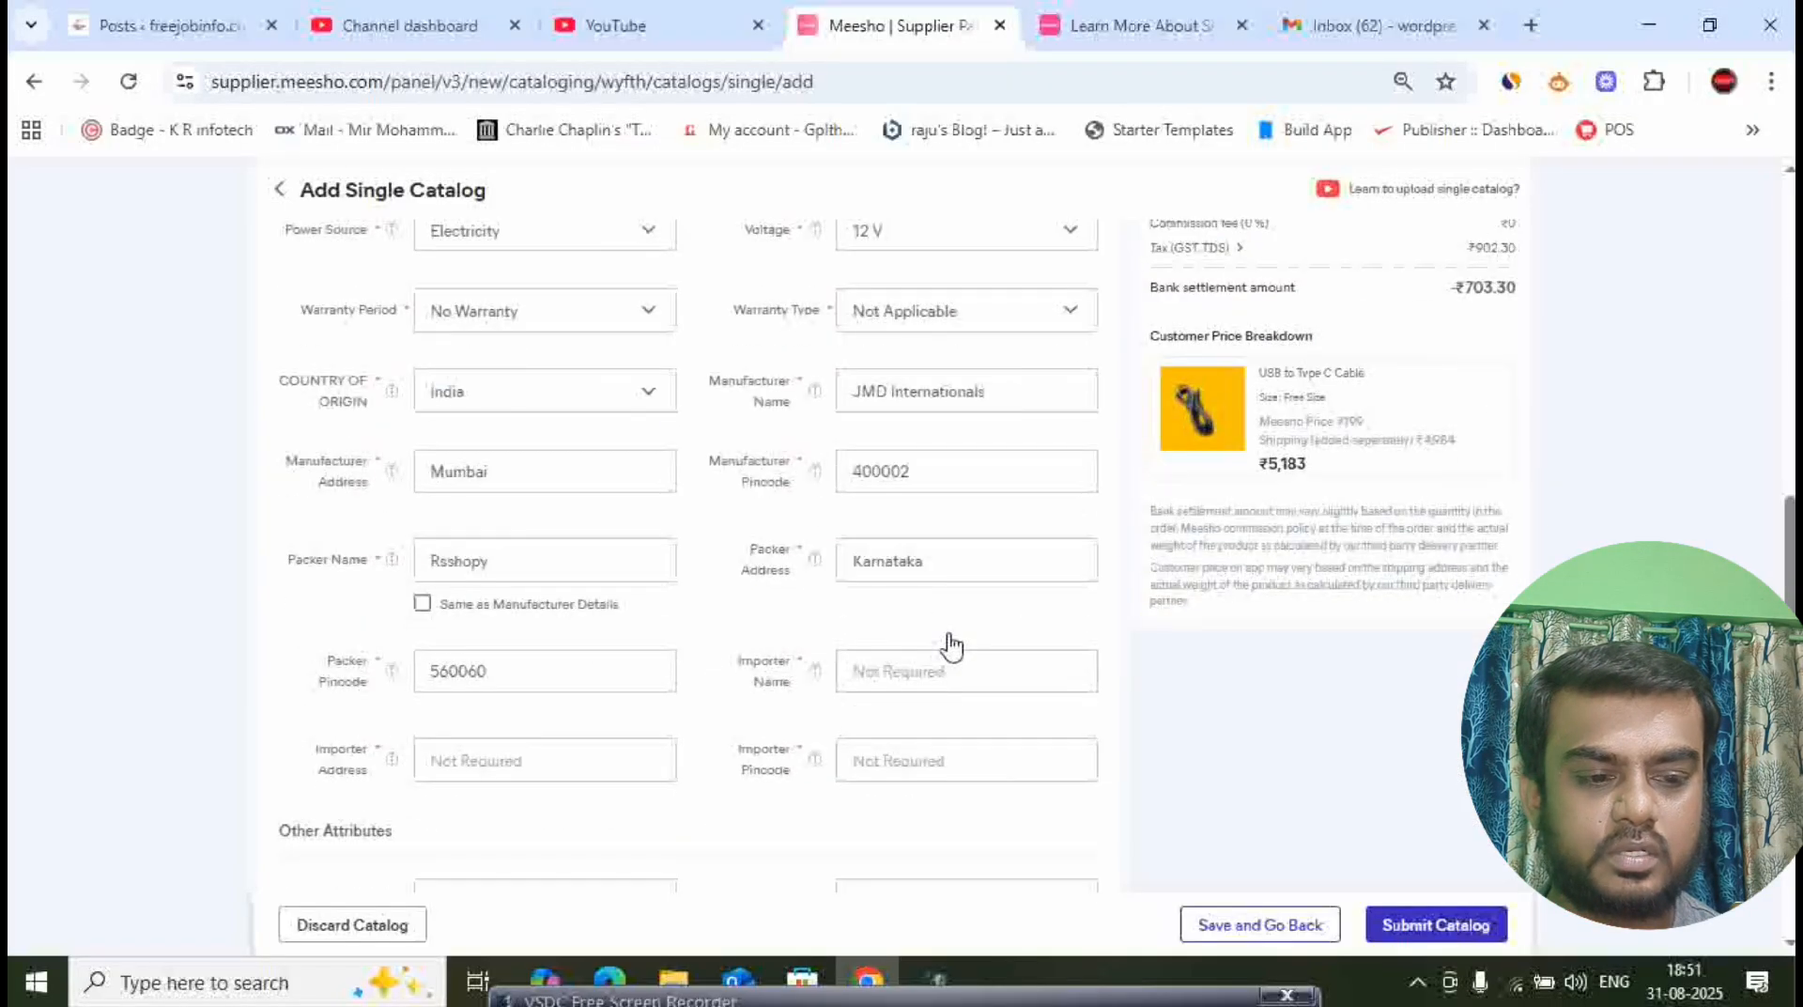
scroll(954, 648, "down", 3)
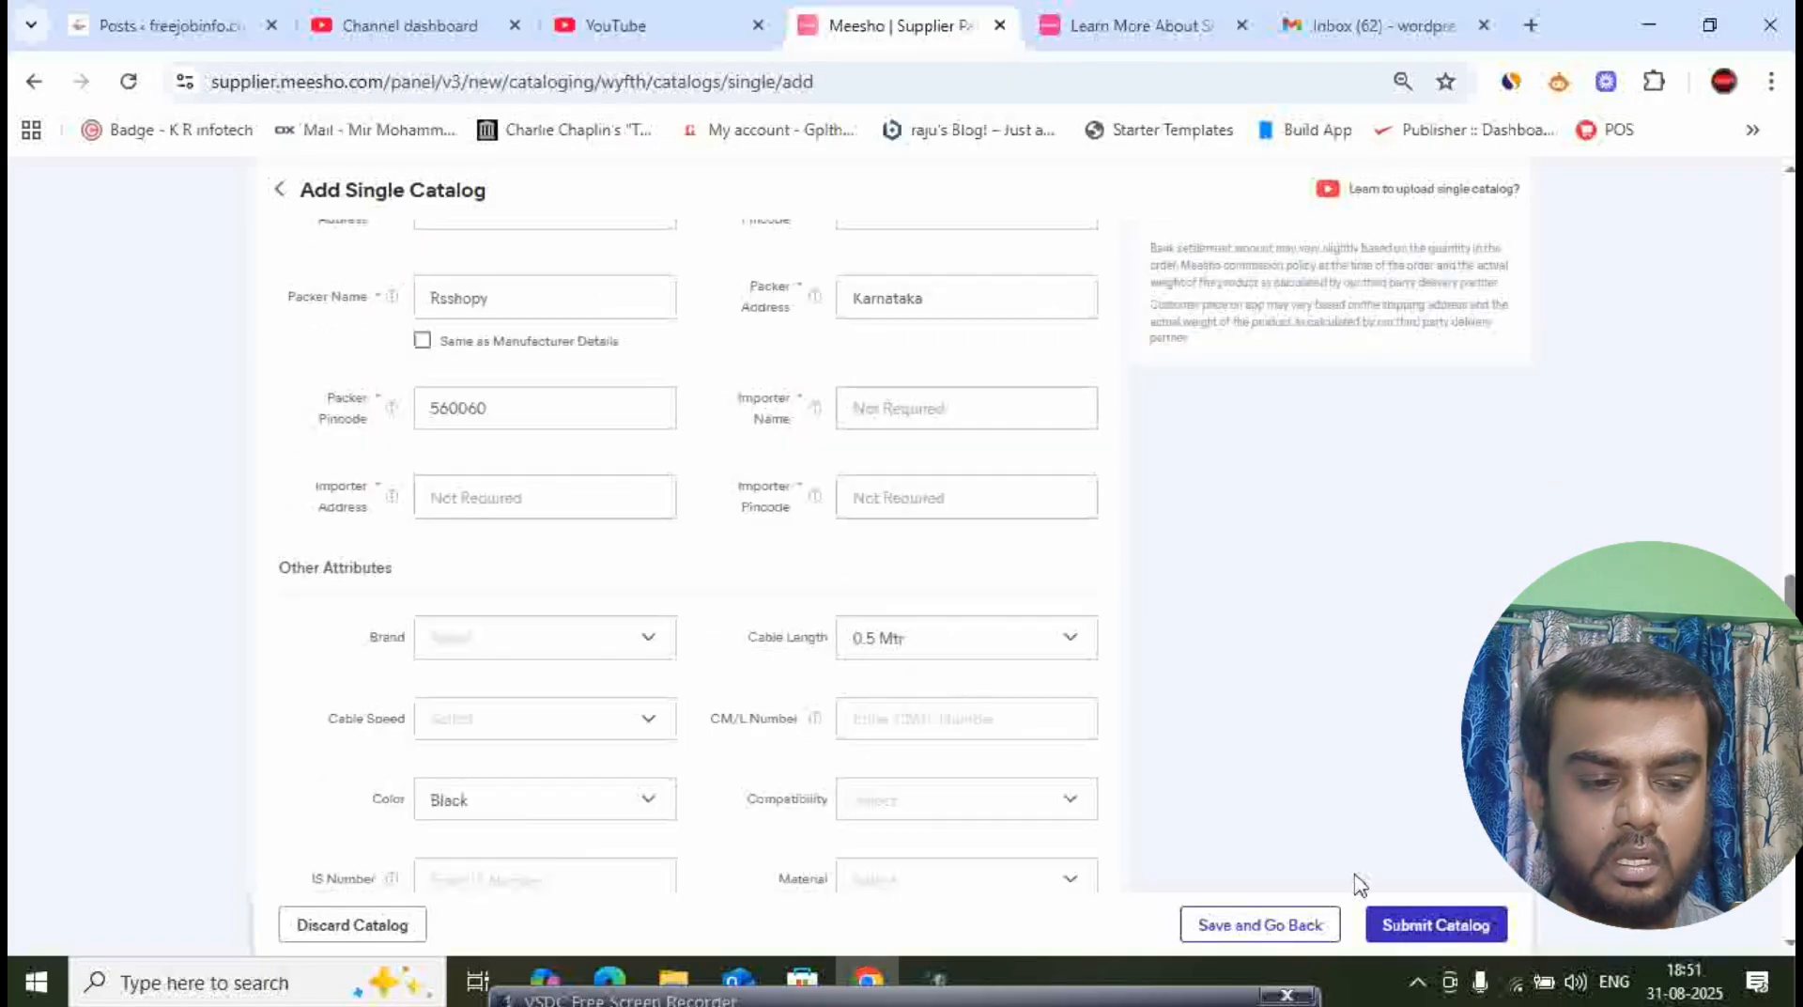
scroll(1090, 653, "down", 4)
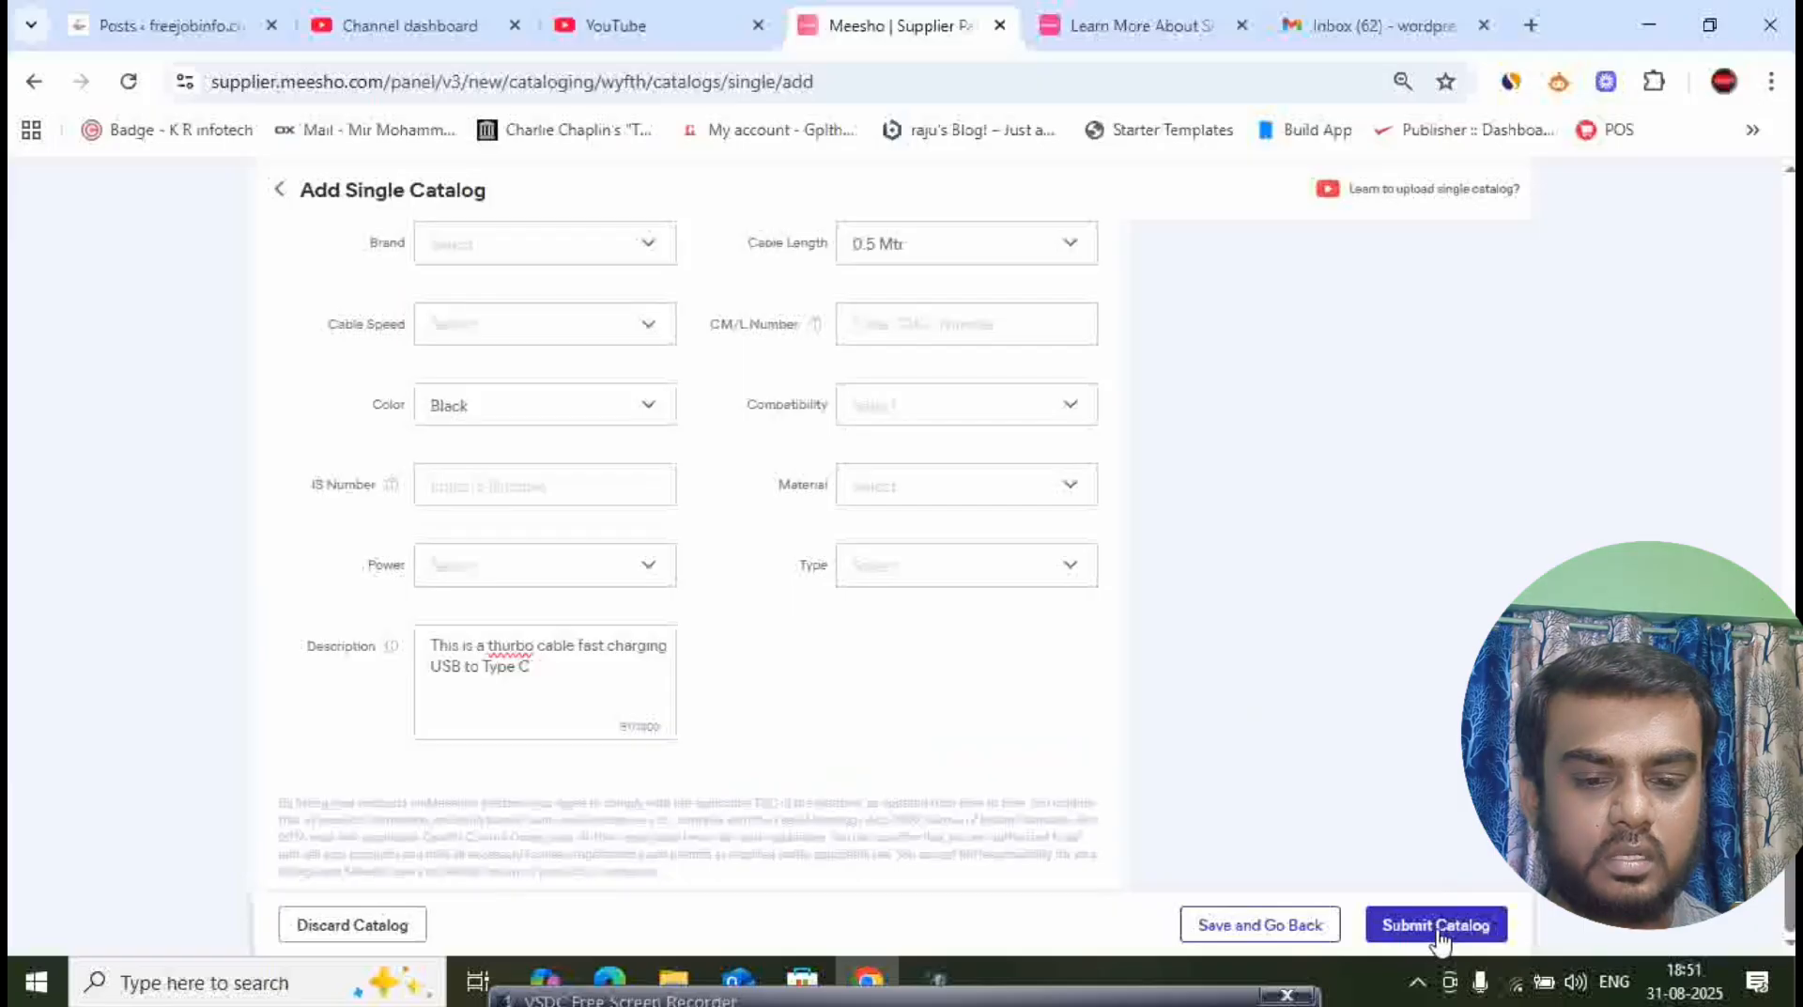
left_click(1434, 925)
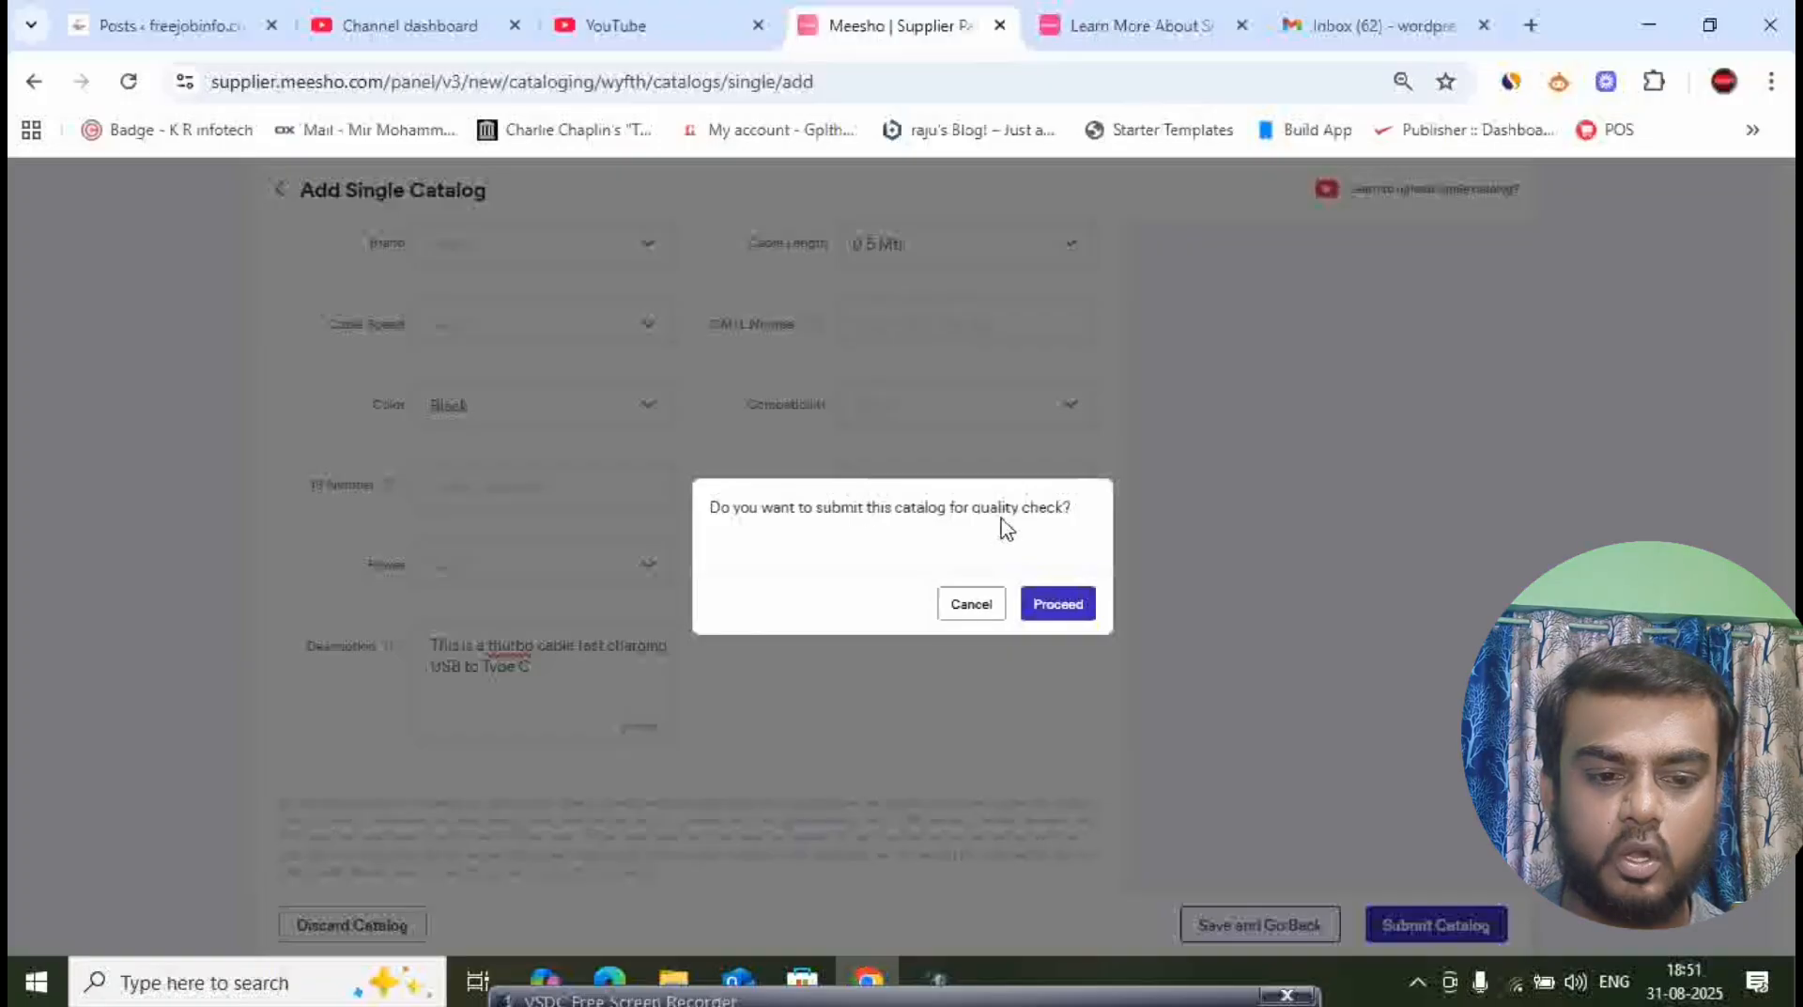
left_click(1067, 607)
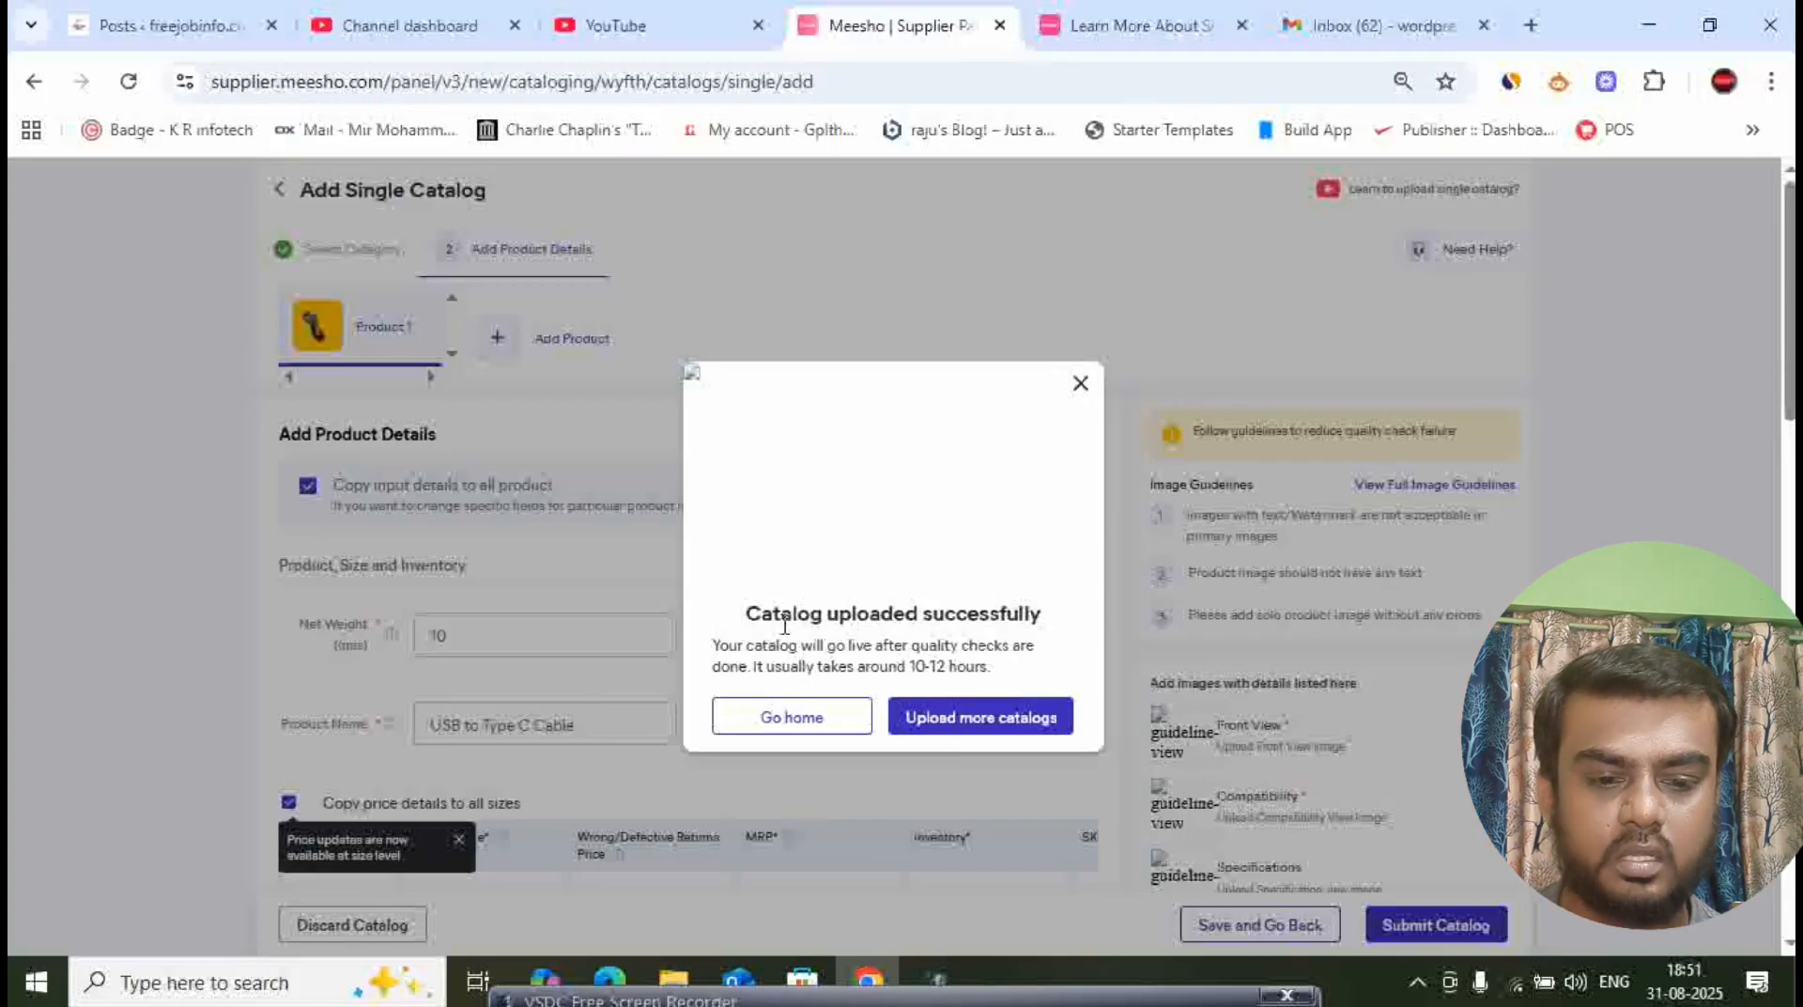
left_click_drag(761, 613, 1054, 626)
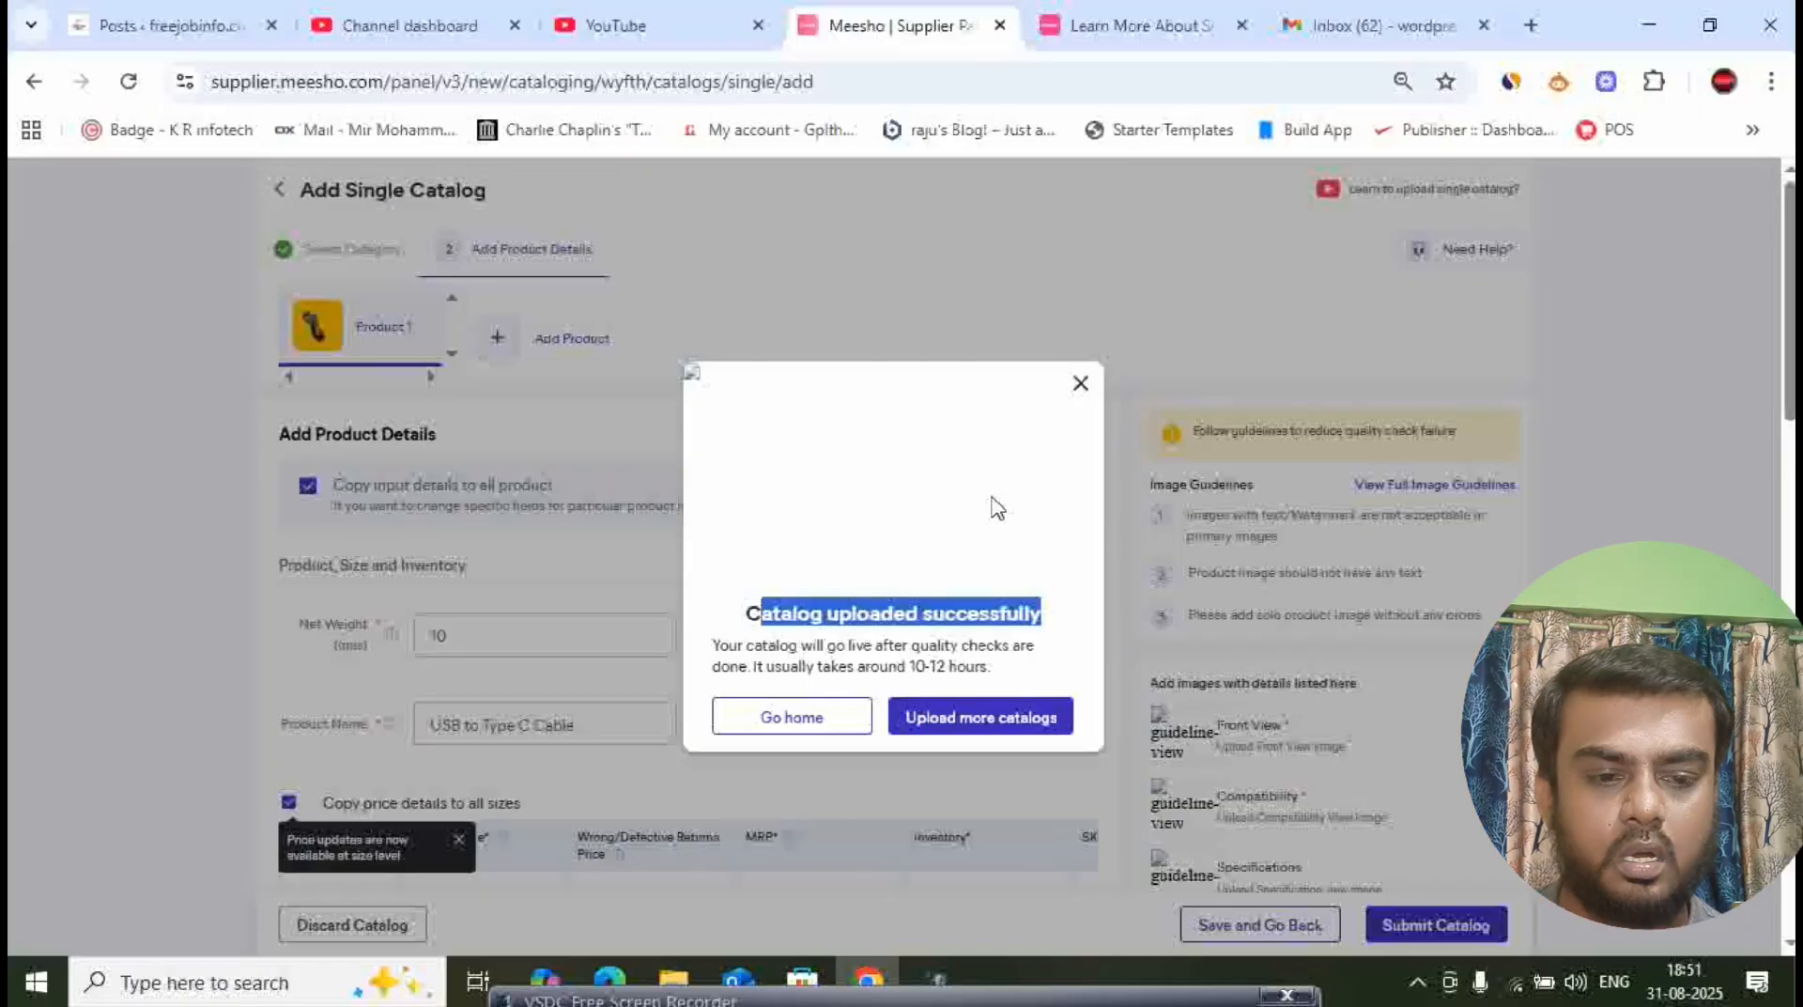
- Dismiss the upload message and show the single uploads list to check the submitted catalog's QC status
left_click(1079, 388)
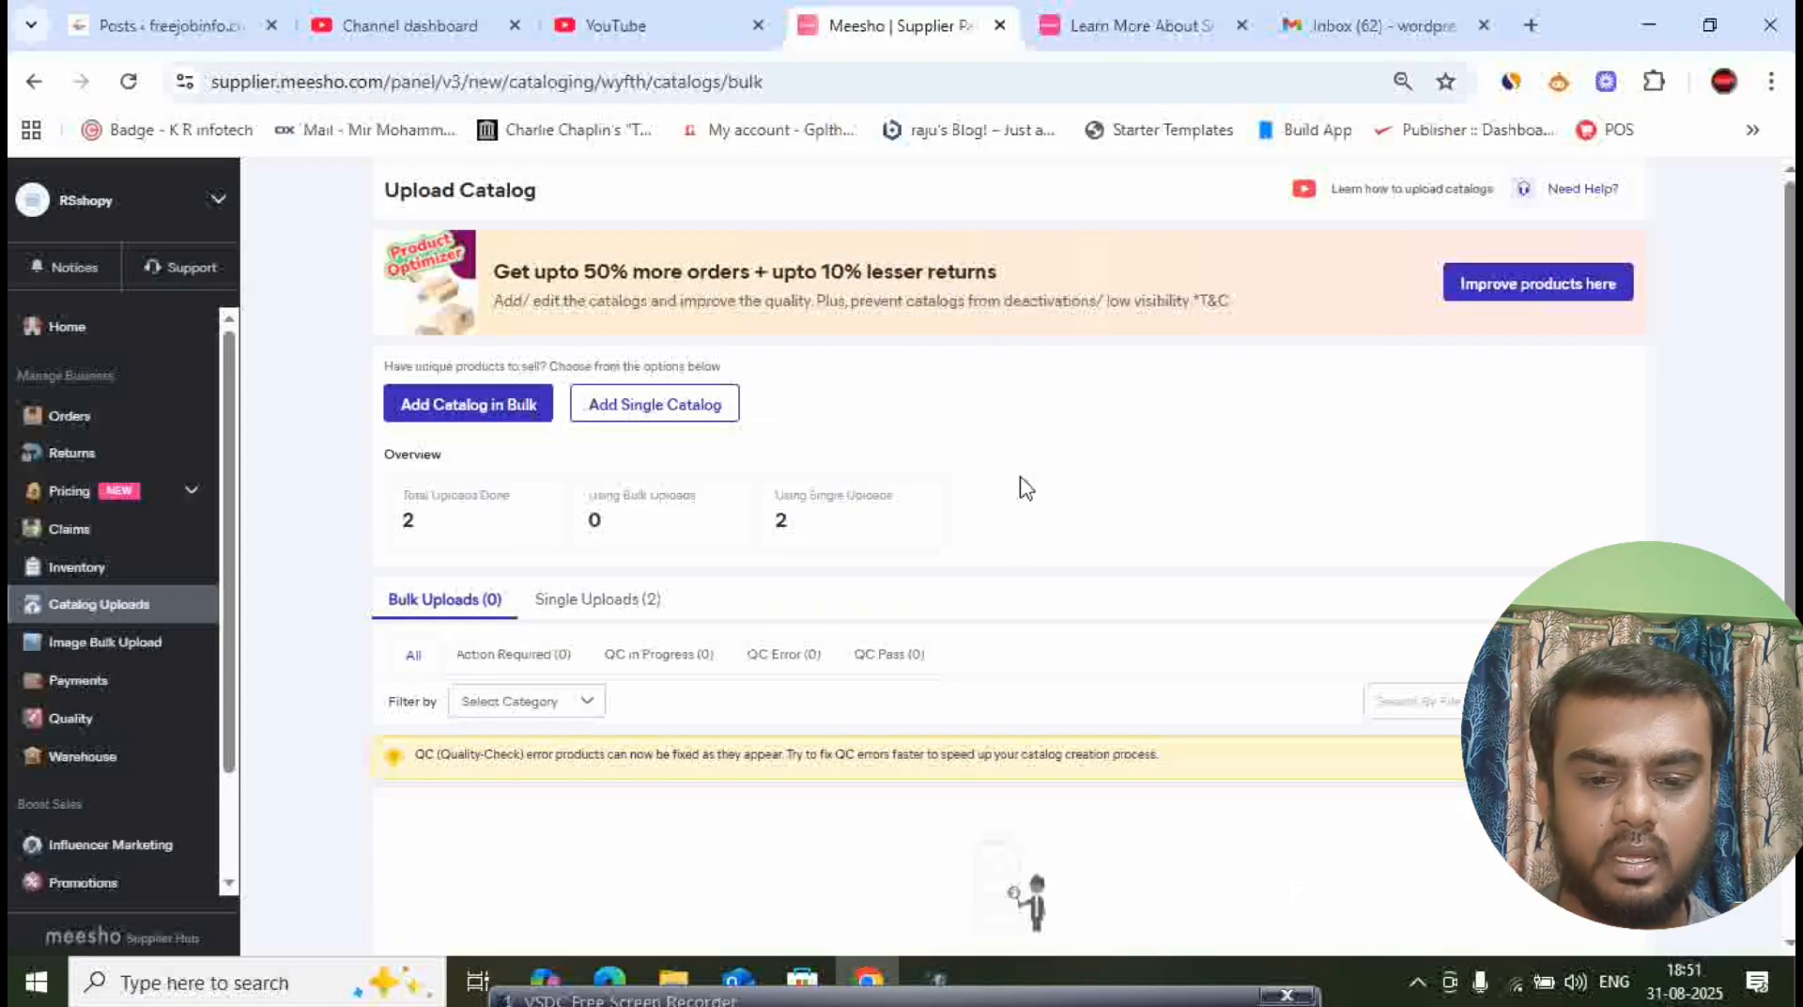
left_click(625, 601)
scroll(939, 507, "down", 4)
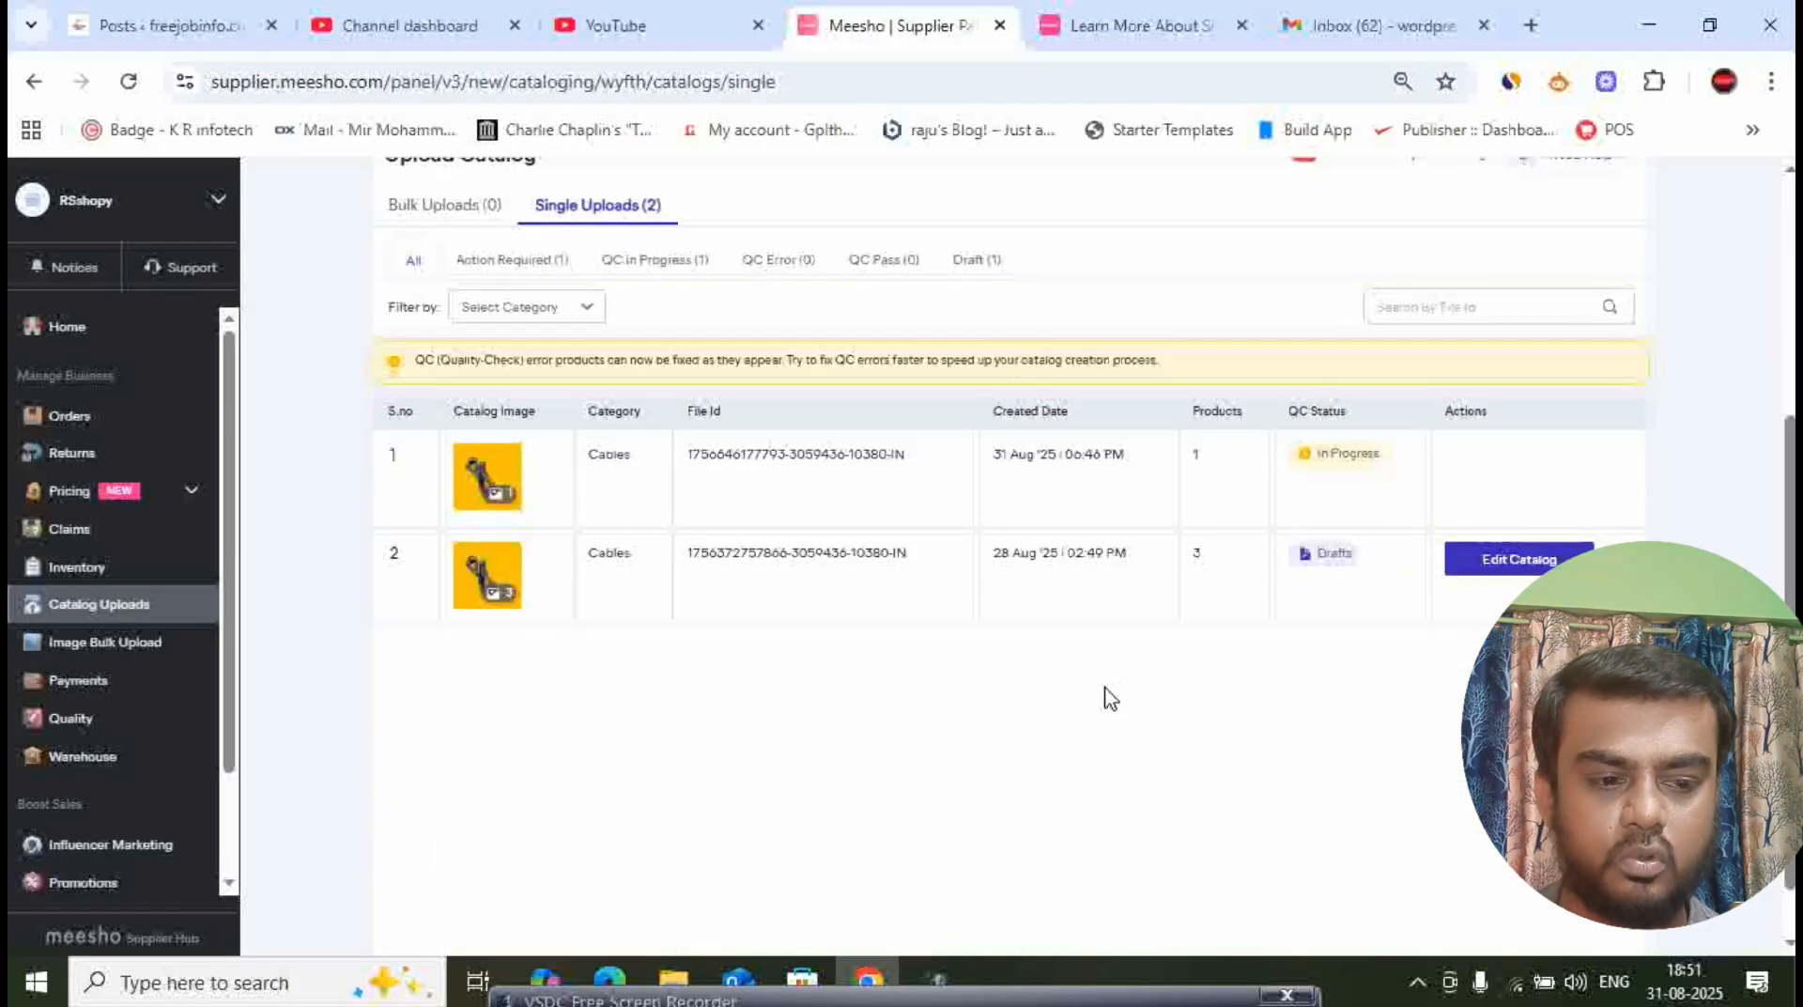